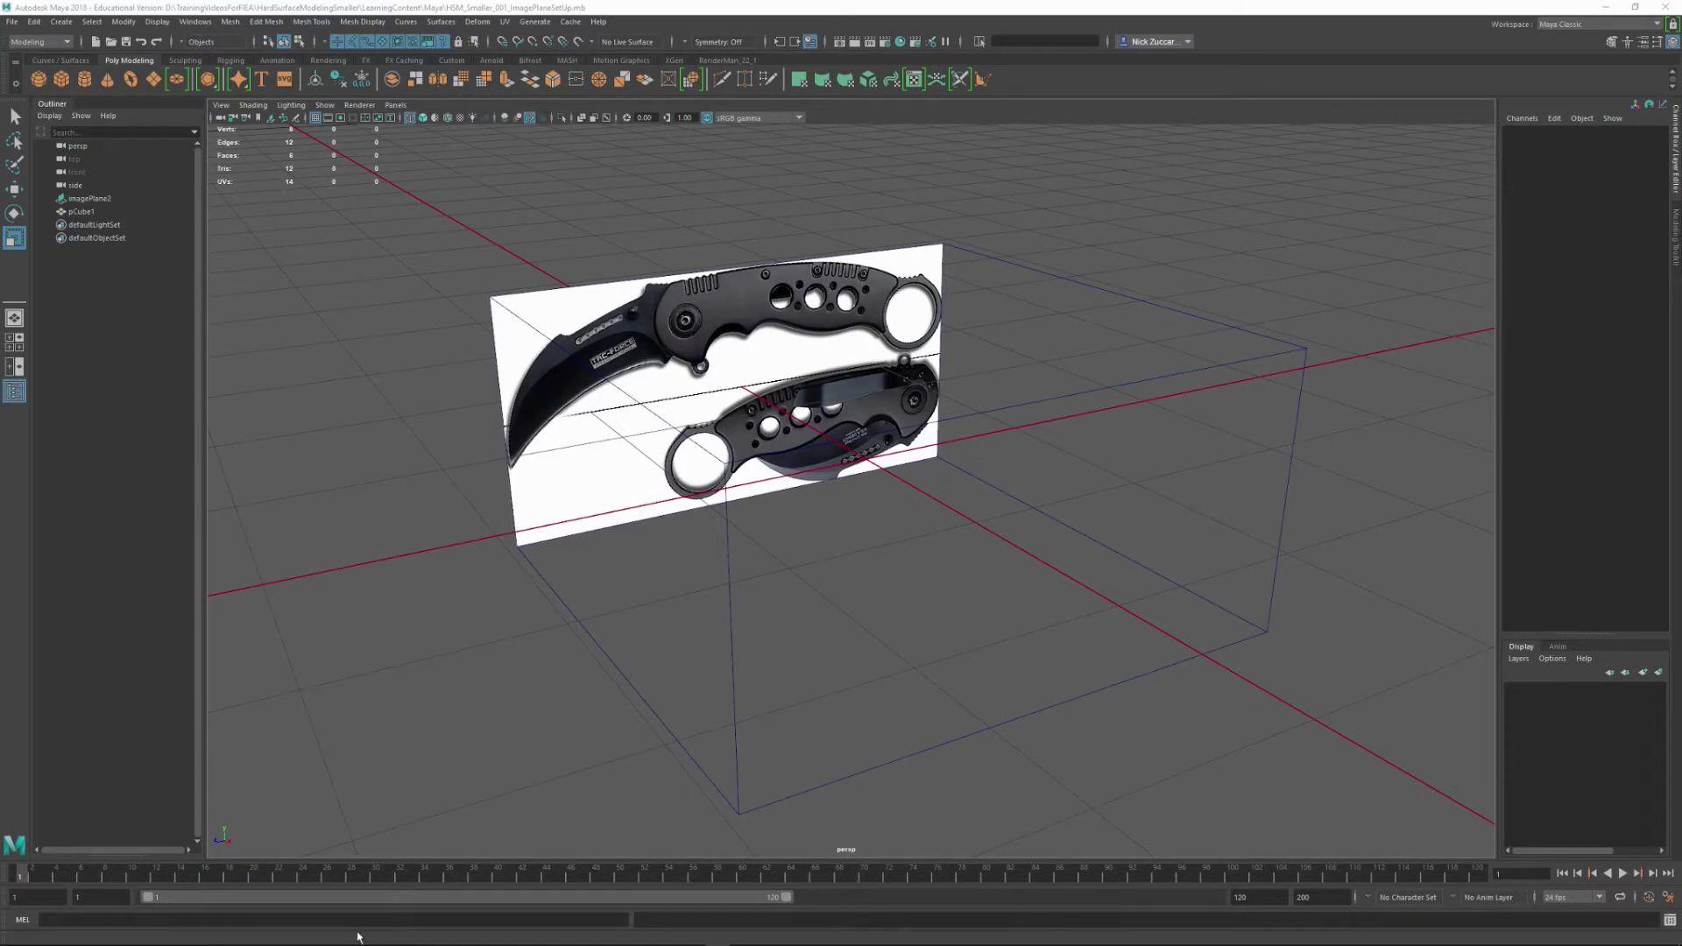
# Switch to ZBrush and examine the knife image plane on the side of the reference box.
pyautogui.moveTo(377, 942)
pyautogui.click(571, 937)
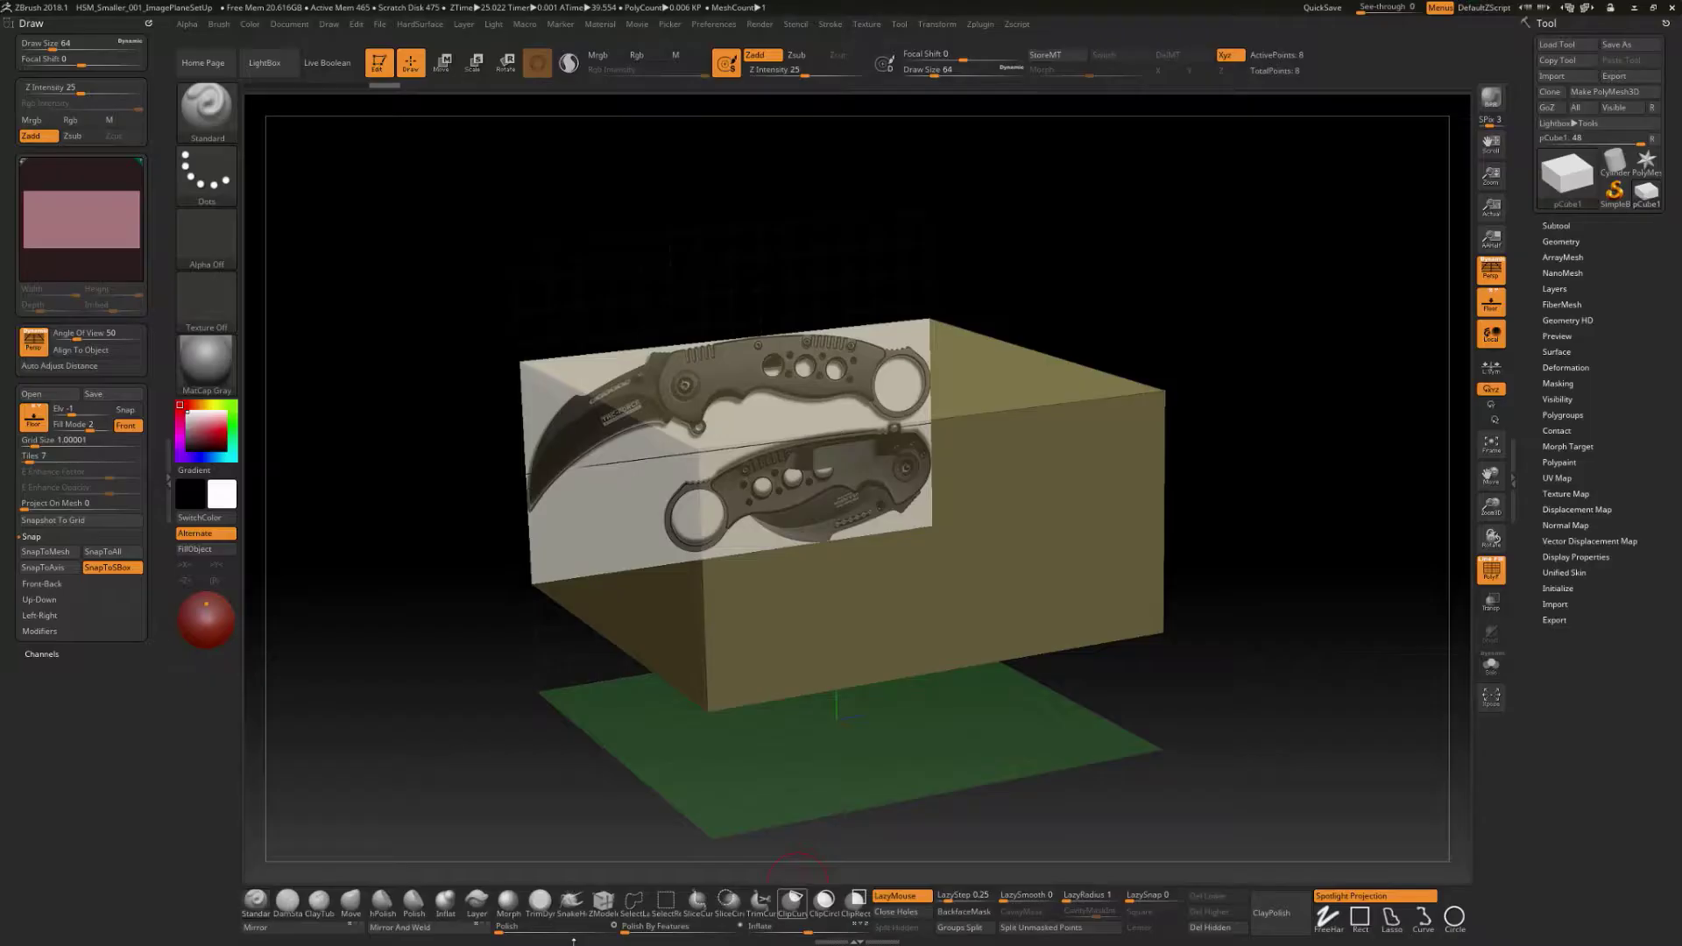
pyautogui.moveTo(1295, 557); pyautogui.dragTo(1285, 565)
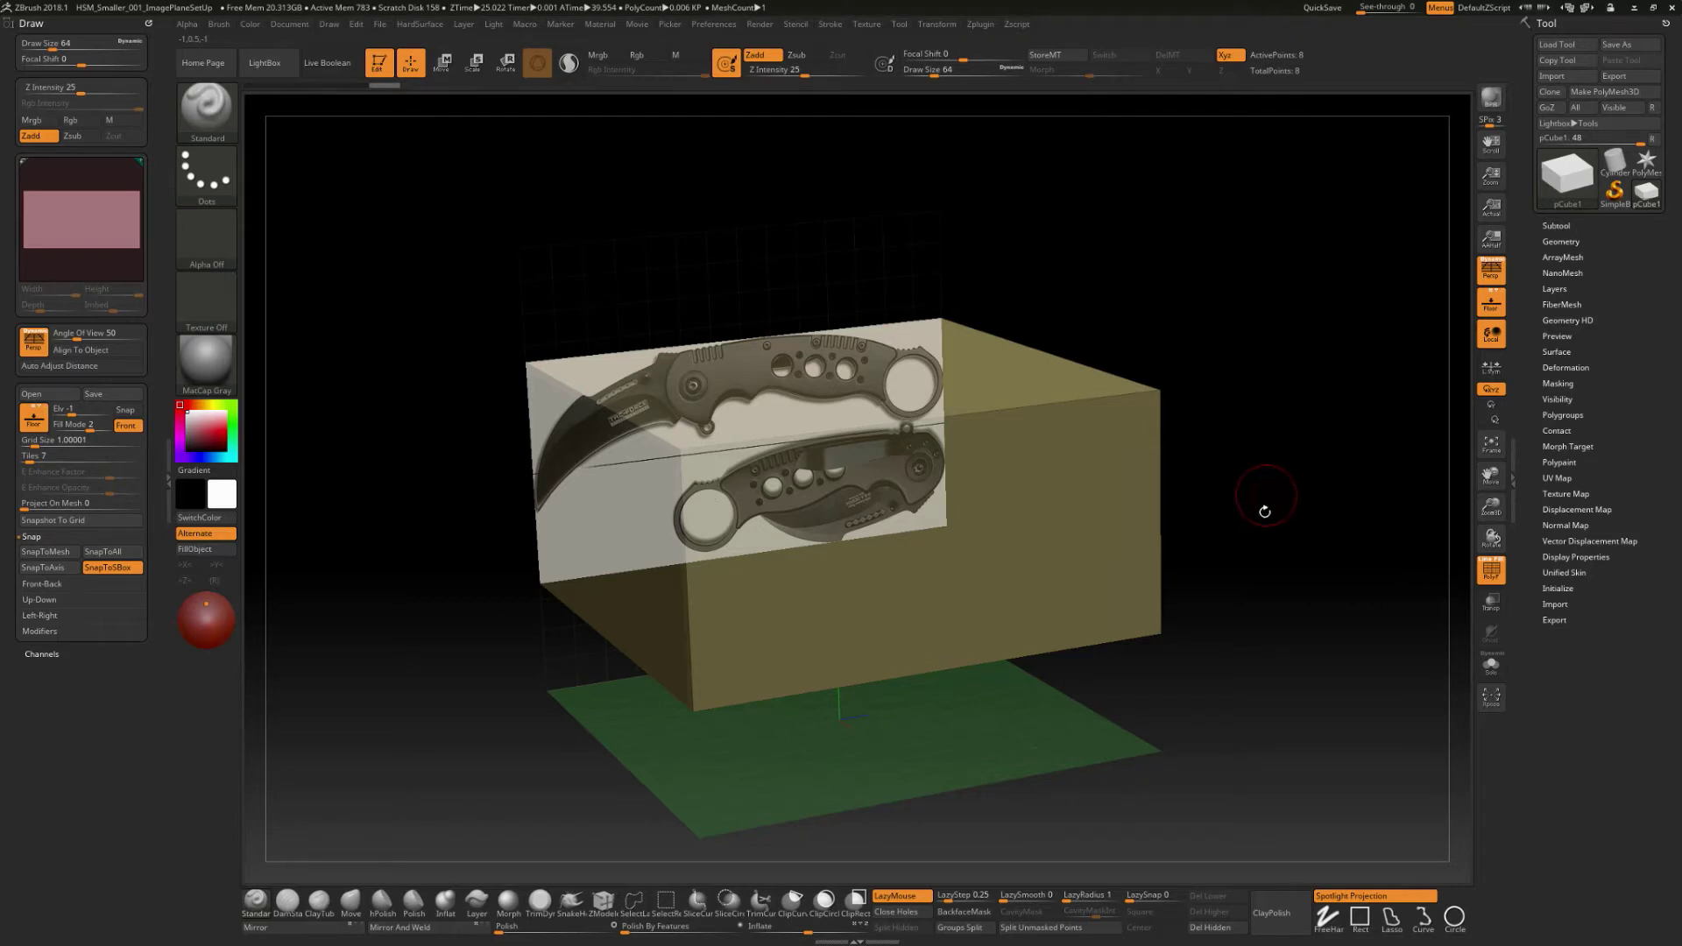
# Switch to Chrome and view the Black Karambit folding knife product page as the reference source.
pyautogui.press('super')
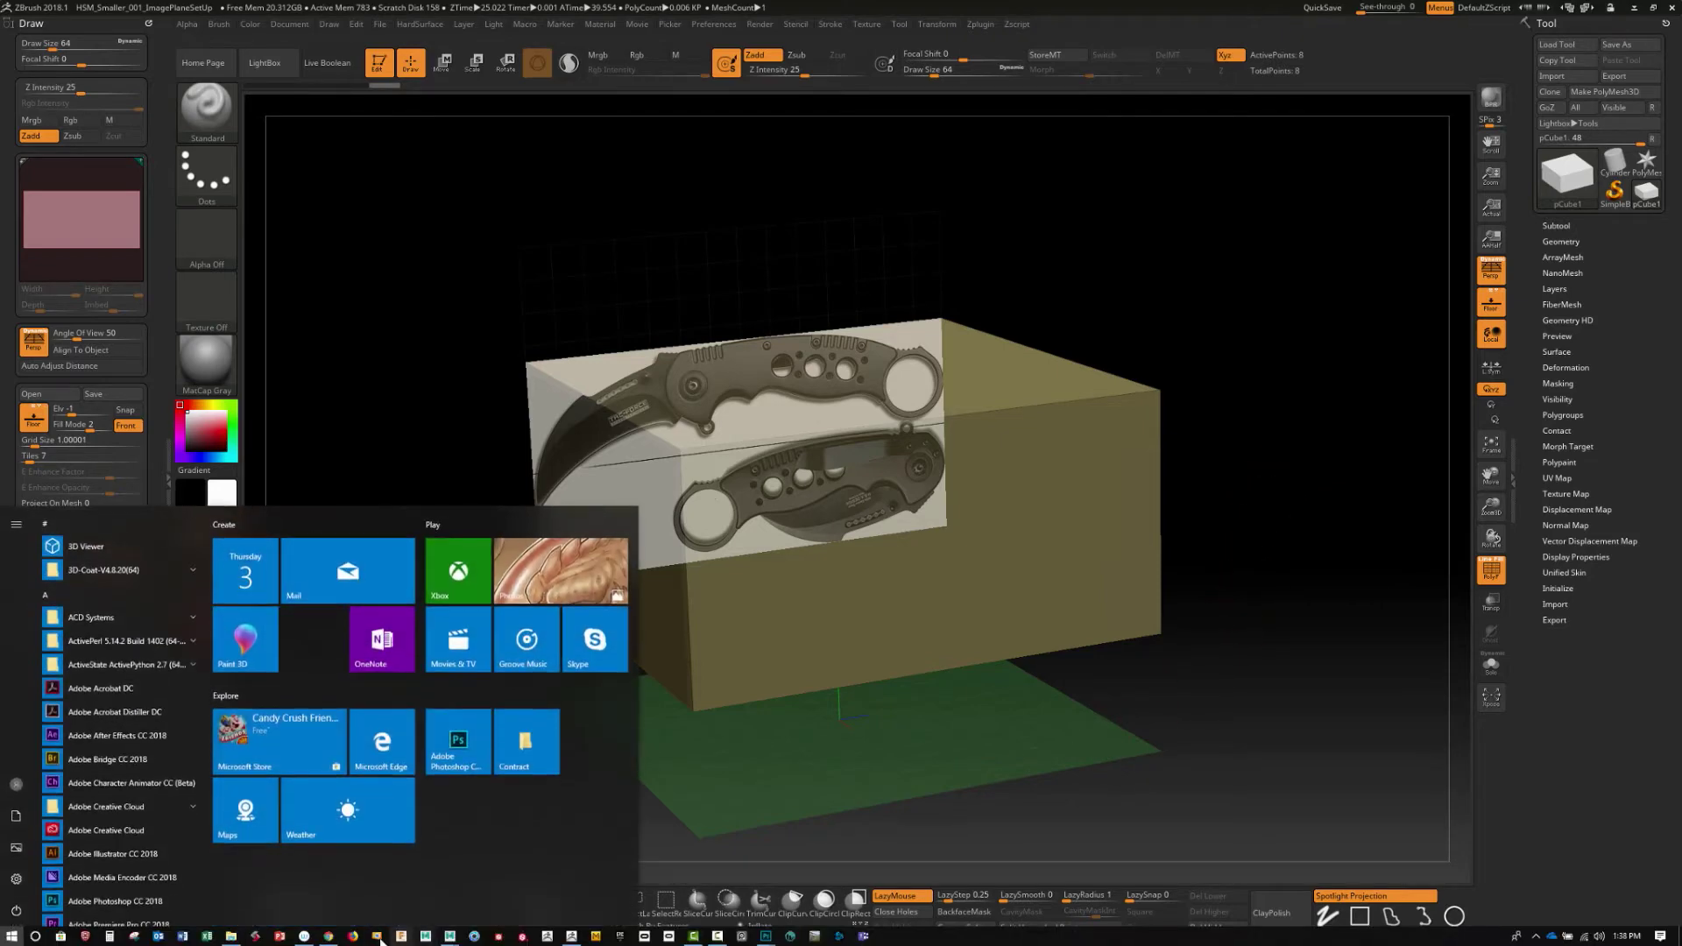
pyautogui.click(329, 937)
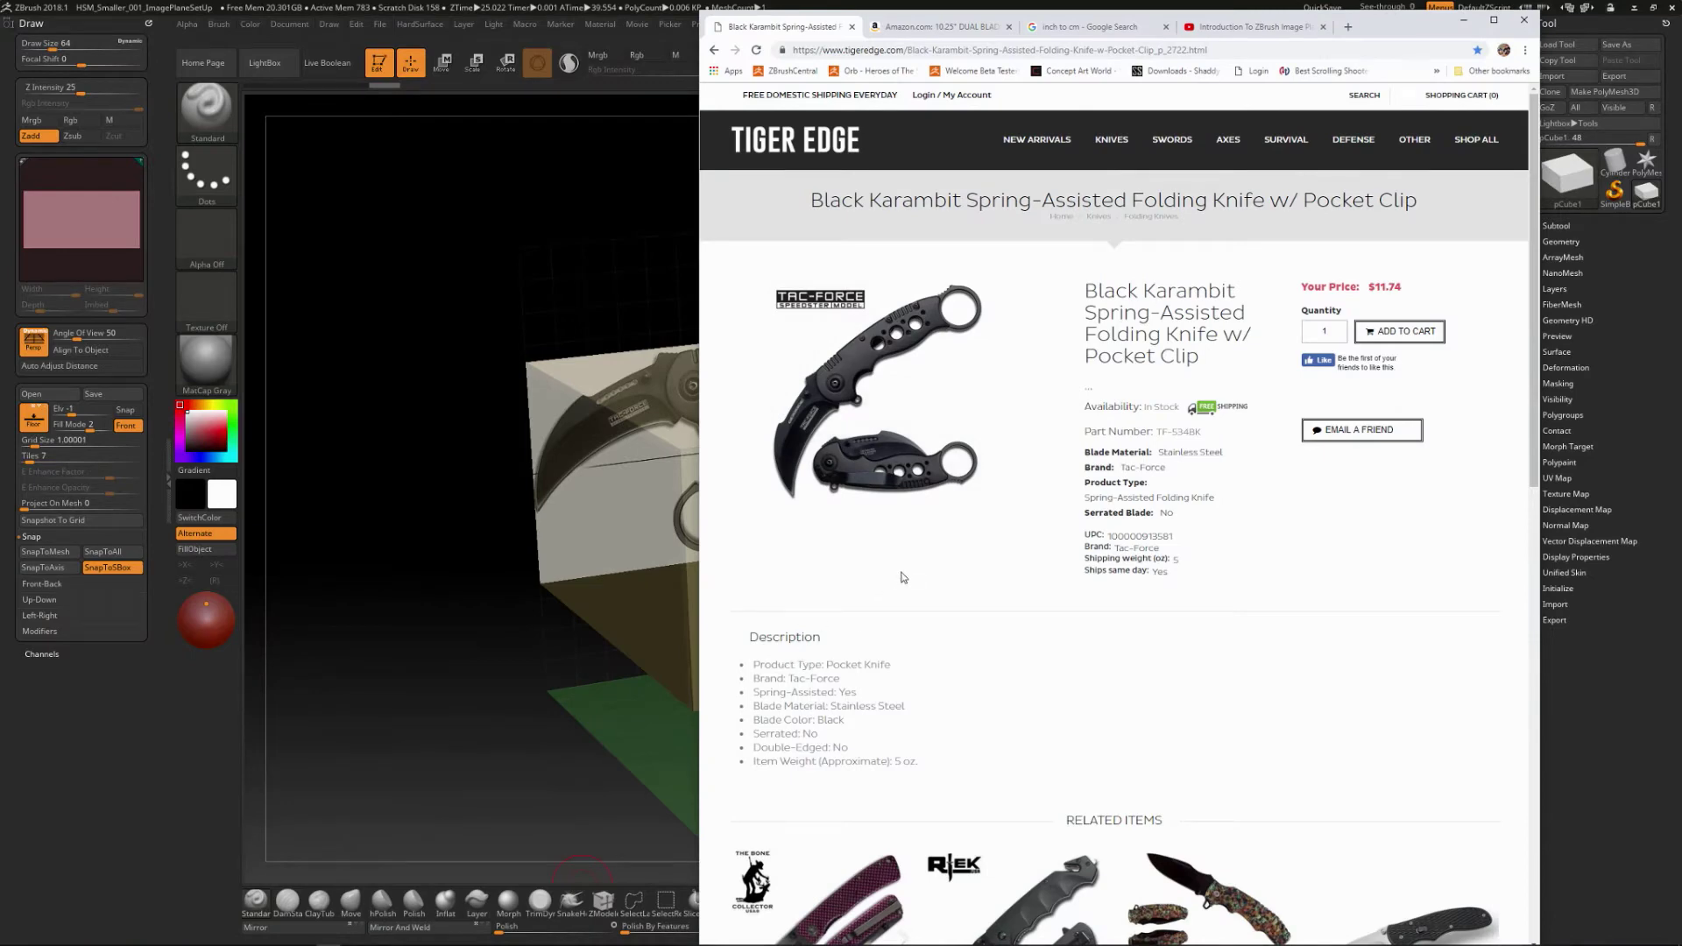
pyautogui.moveTo(911, 477)
# Switch to Photoshop and arrange the web reference and image-plane documents to compare the knife layouts.
pyautogui.moveTo(711, 944)
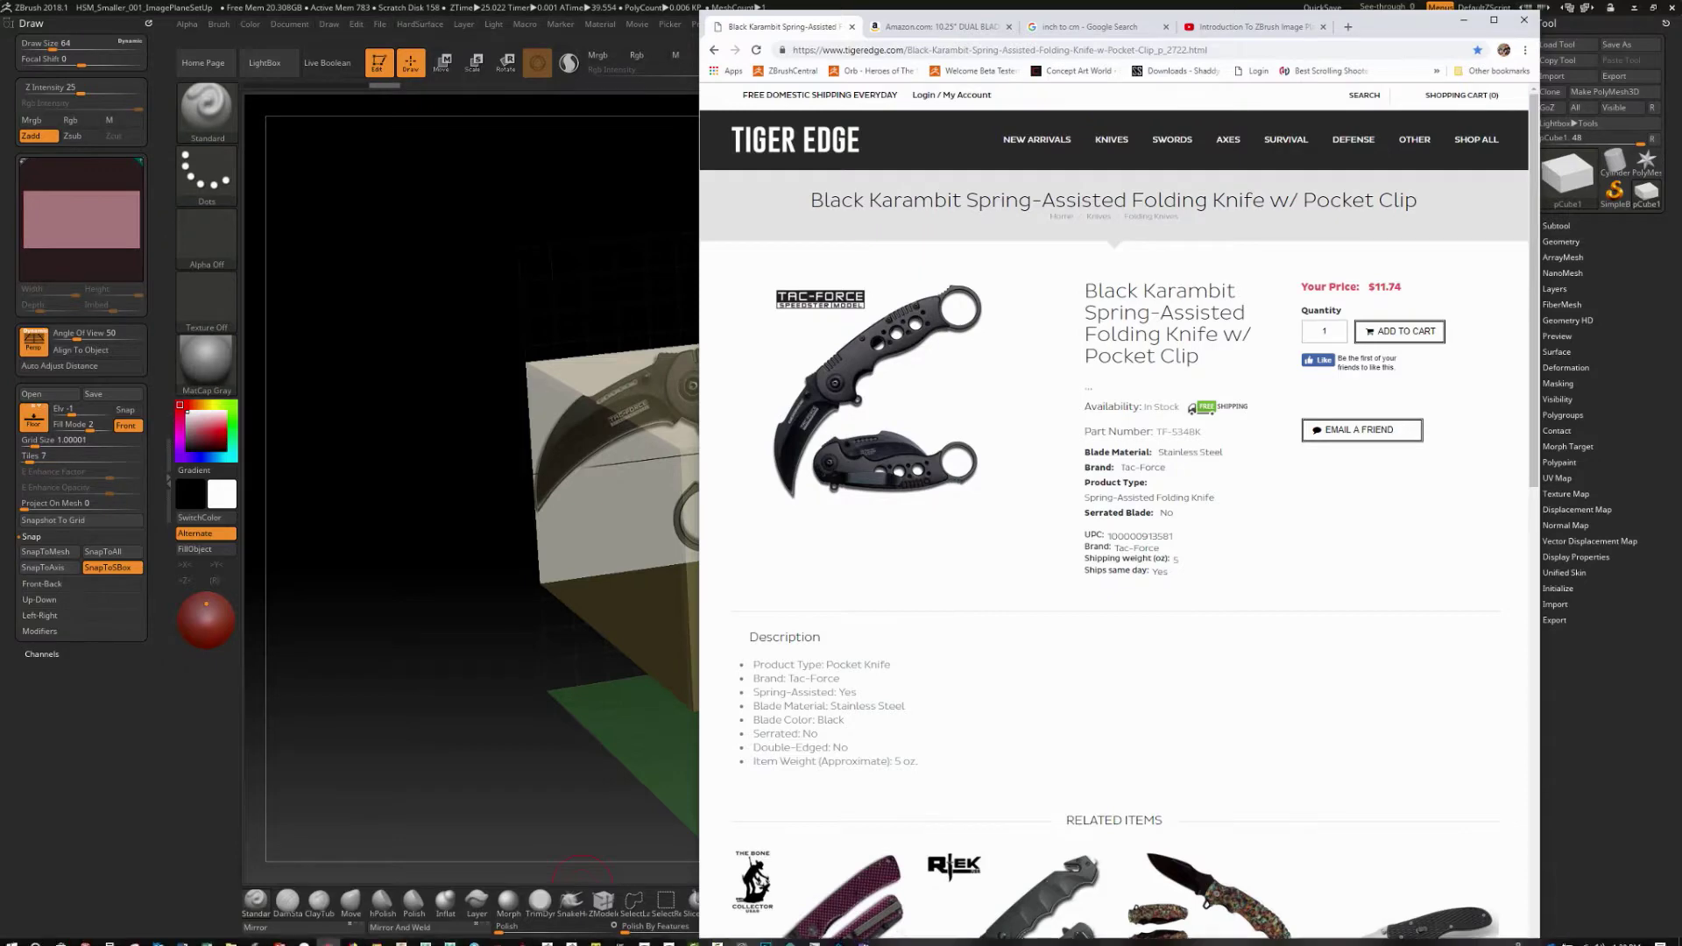
pyautogui.moveTo(765, 935)
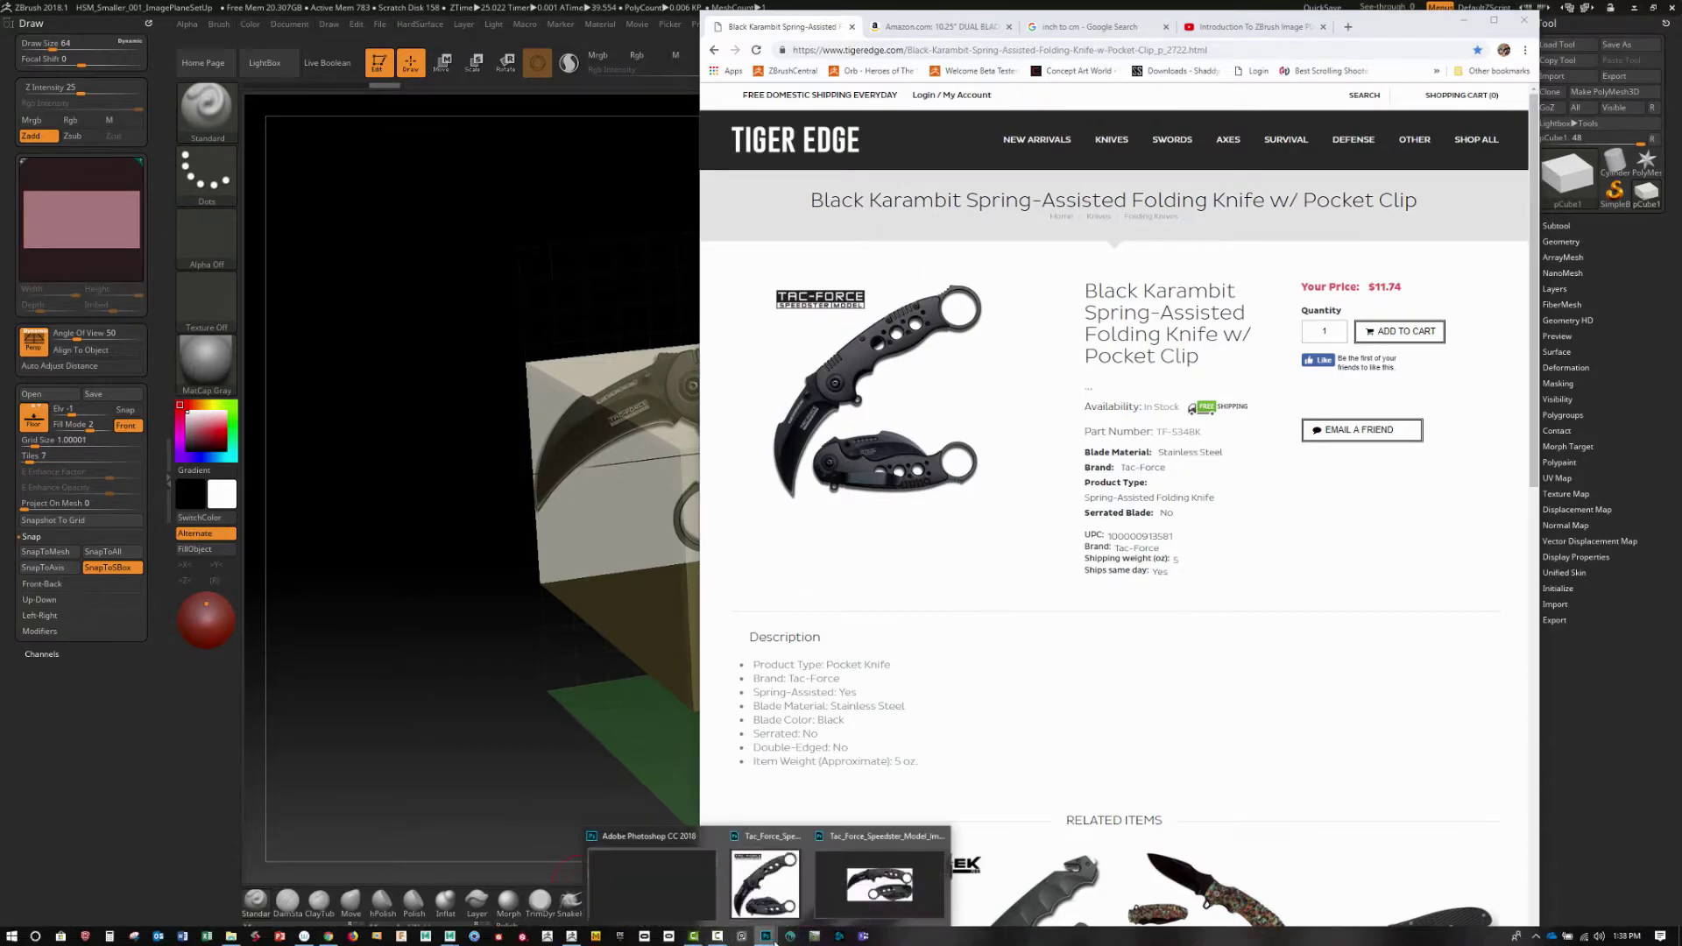
pyautogui.moveTo(822, 924)
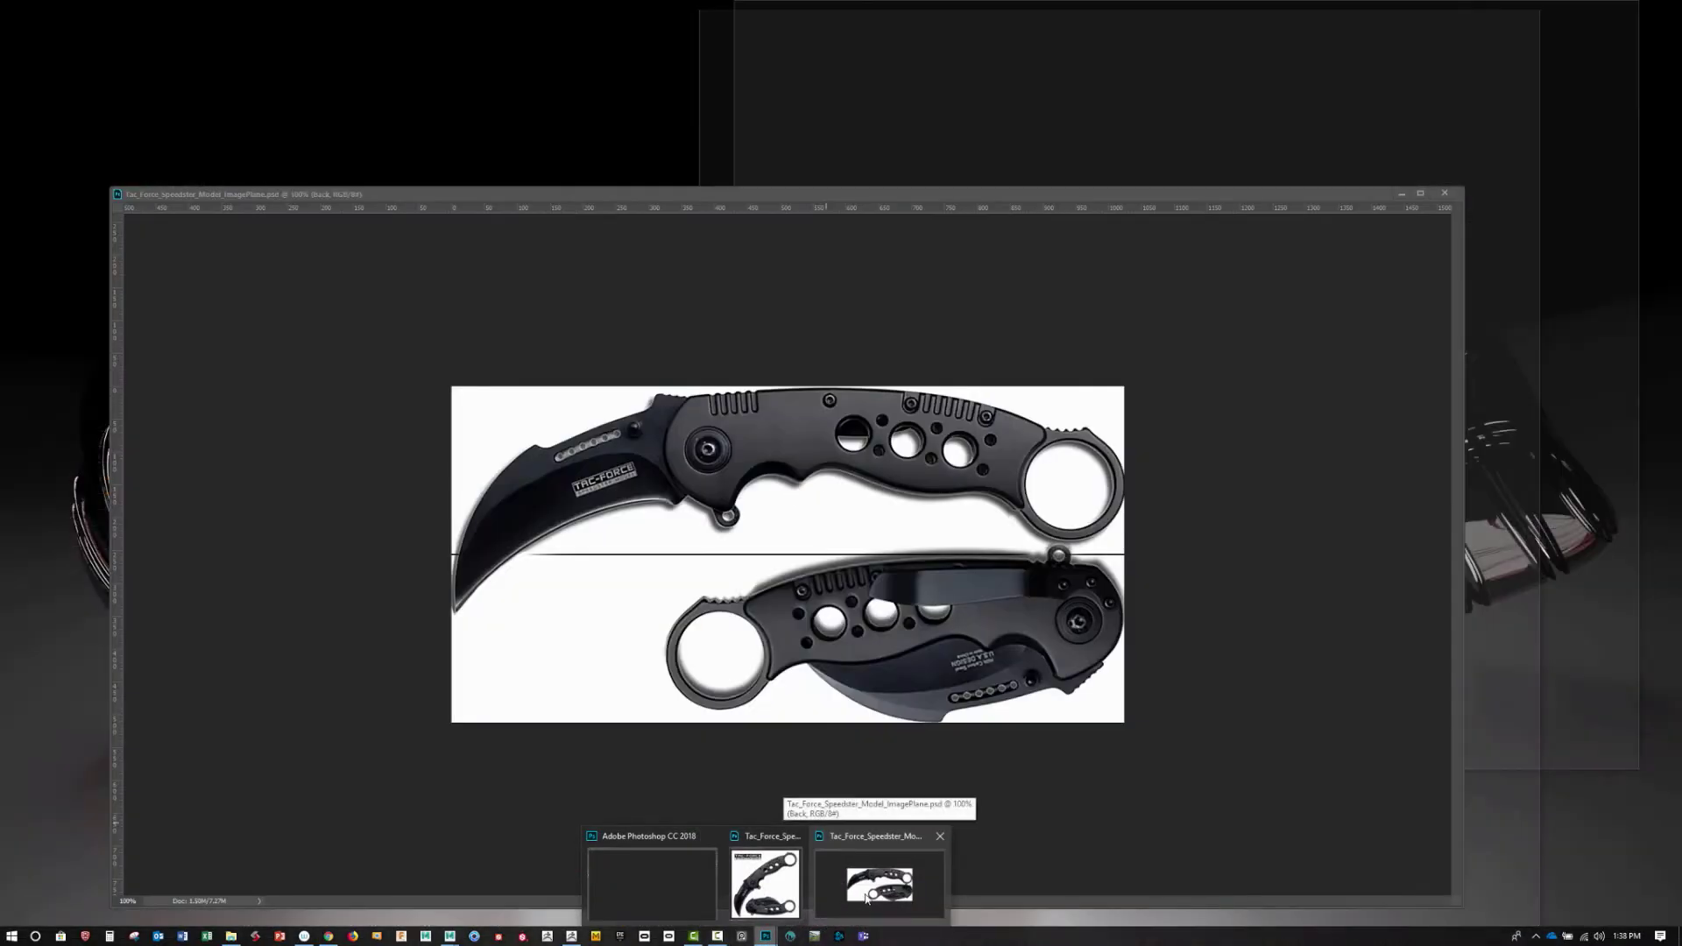
pyautogui.click(865, 897)
pyautogui.click(492, 82)
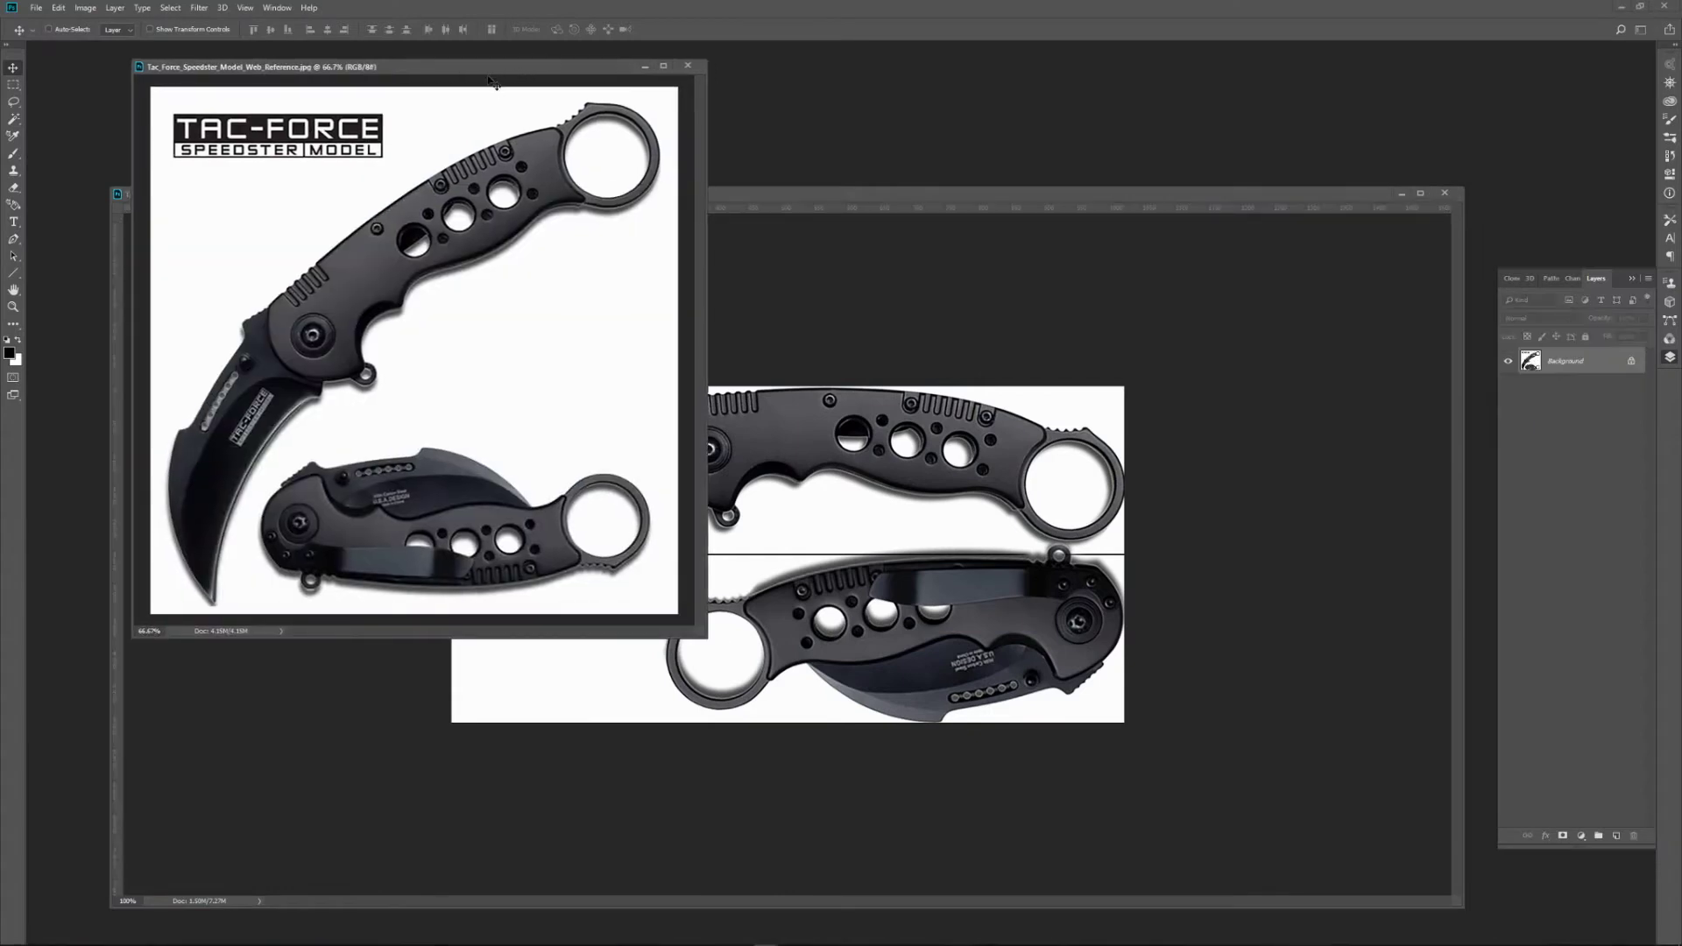
pyautogui.moveTo(492, 70); pyautogui.dragTo(406, 63)
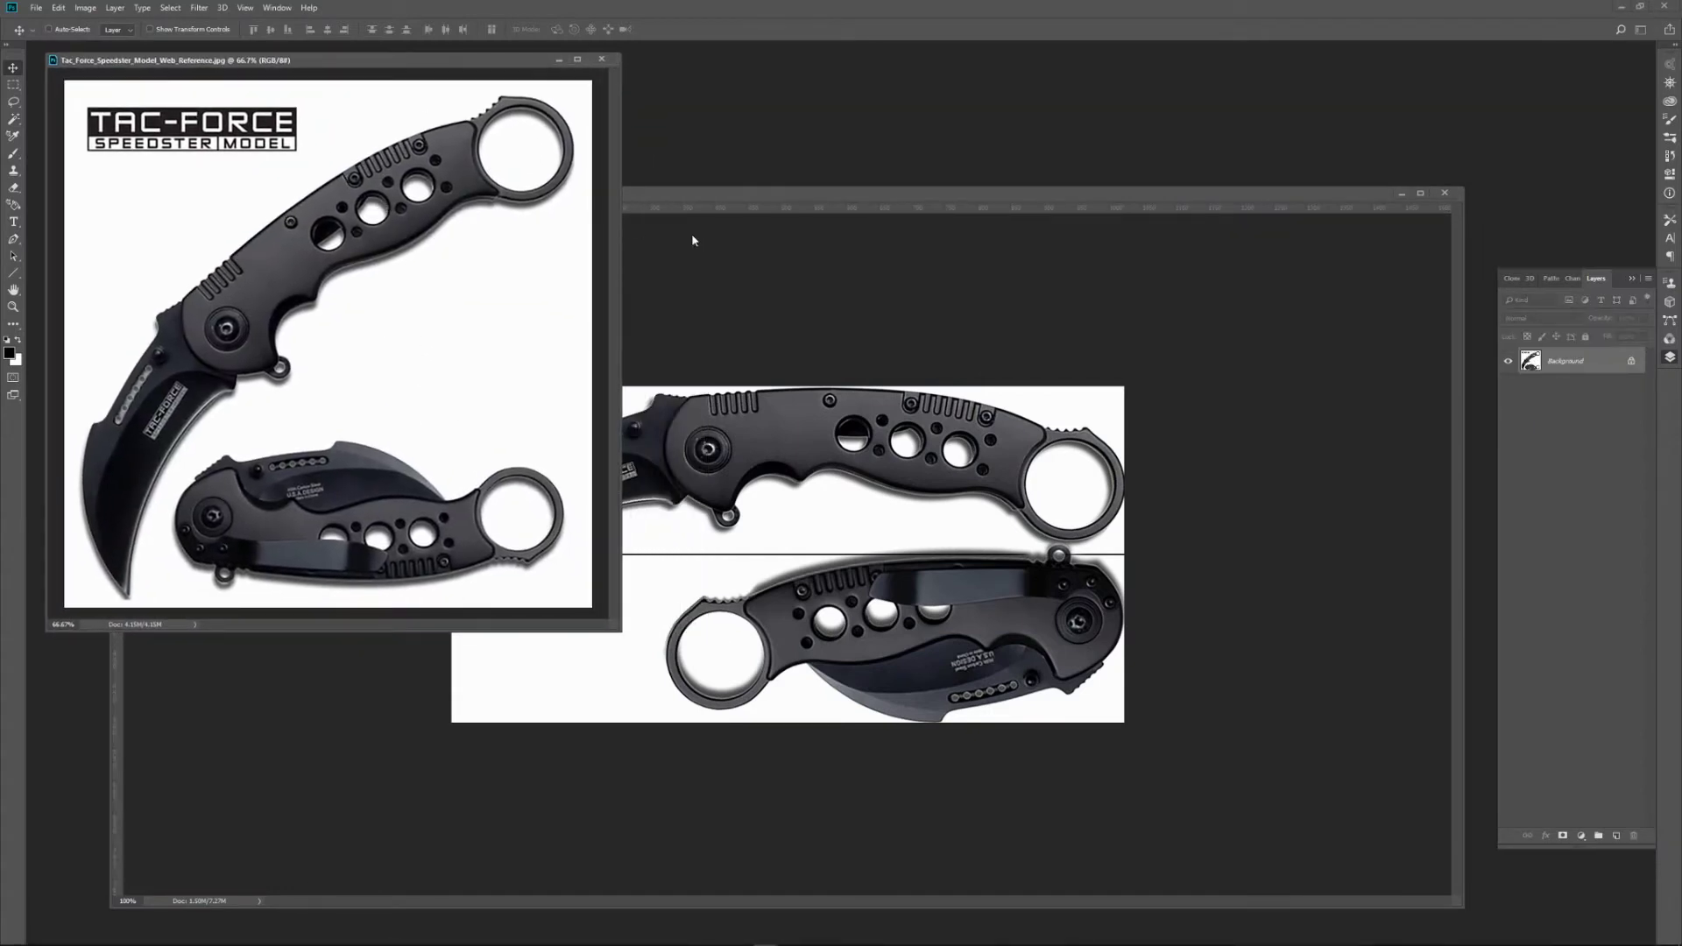
pyautogui.click(703, 191)
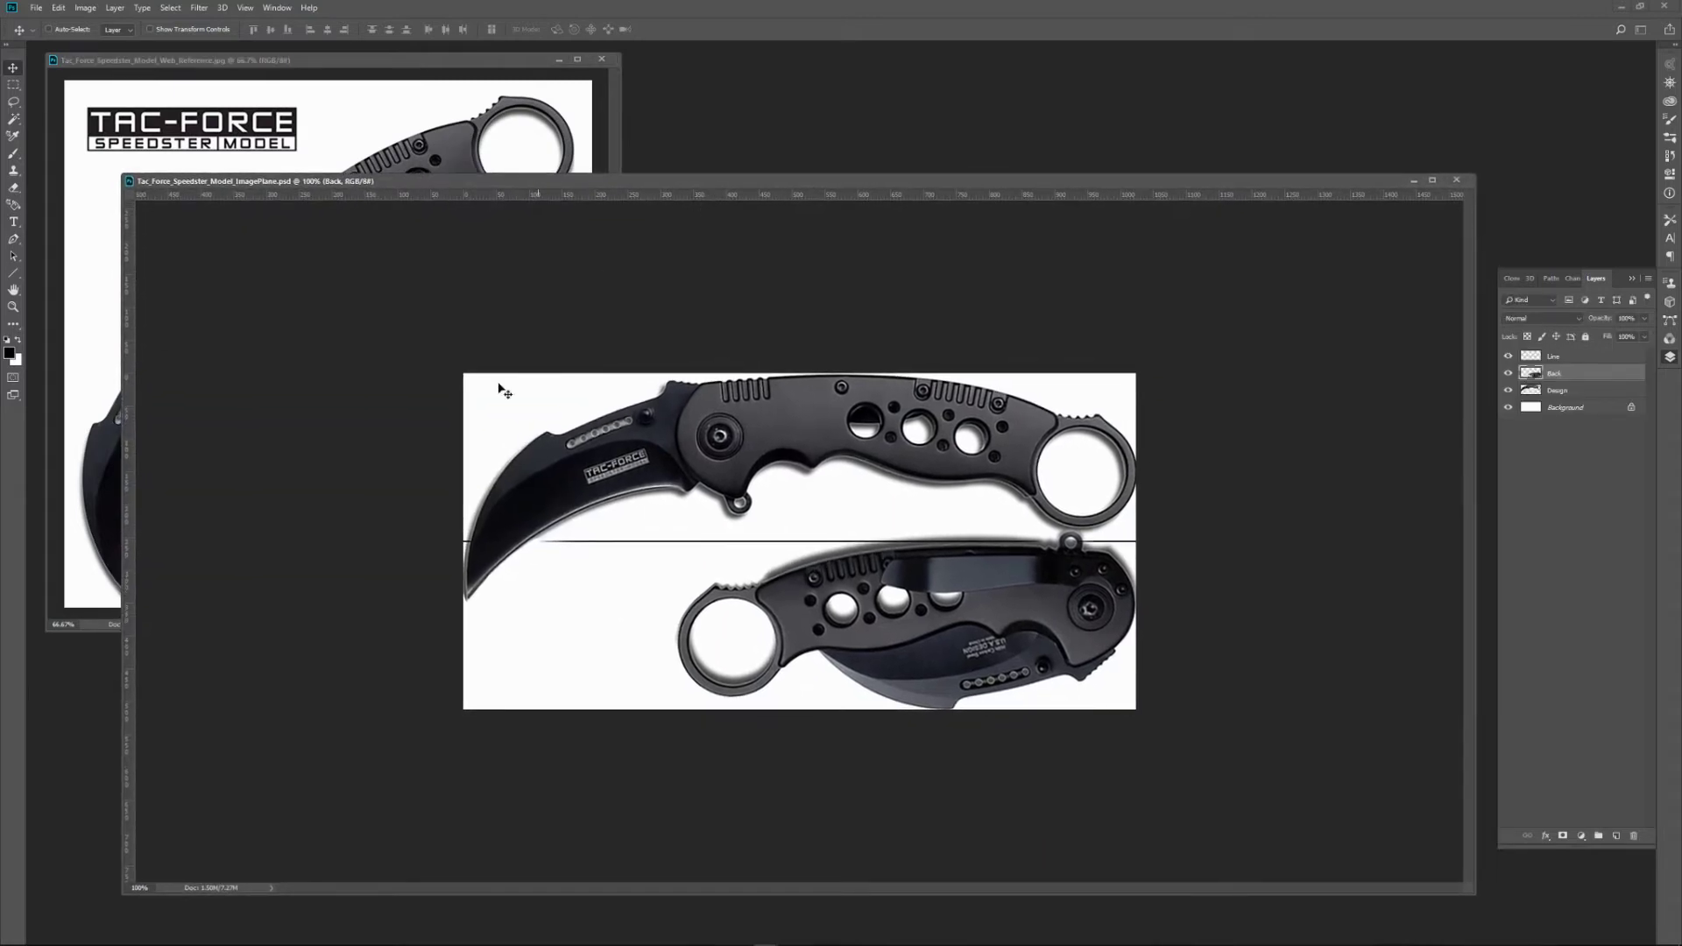
# Check the image-plane document's pixel dimensions and compare its knife arrangement with the web reference.
pyautogui.click(222, 891)
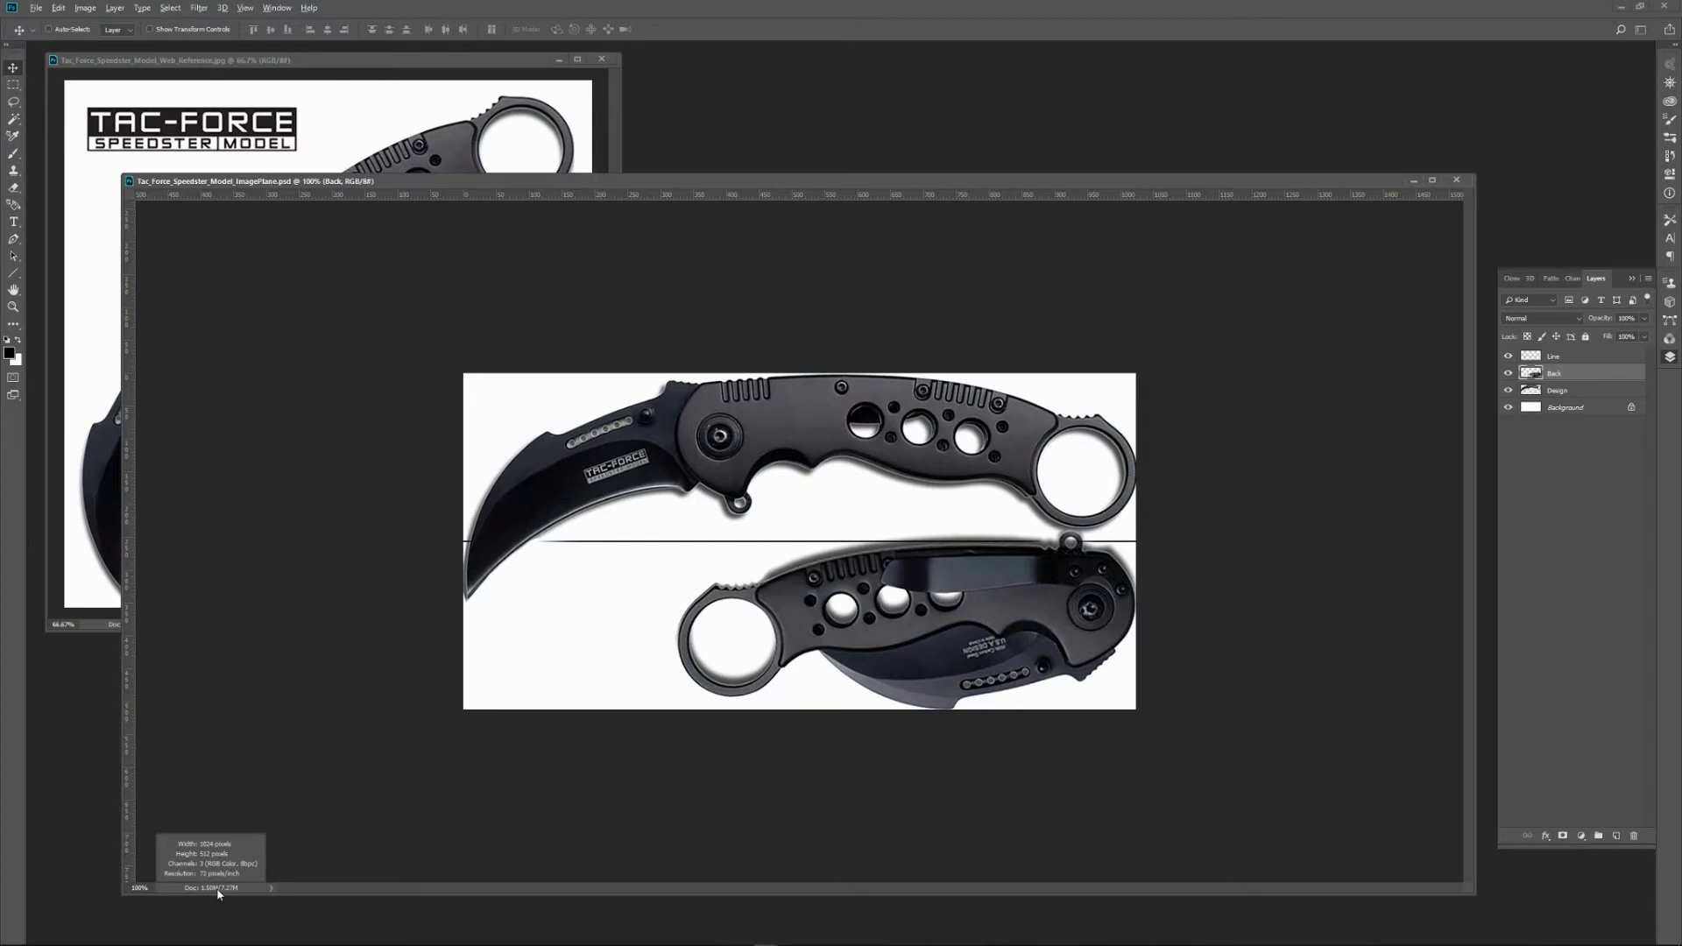
pyautogui.click(383, 73)
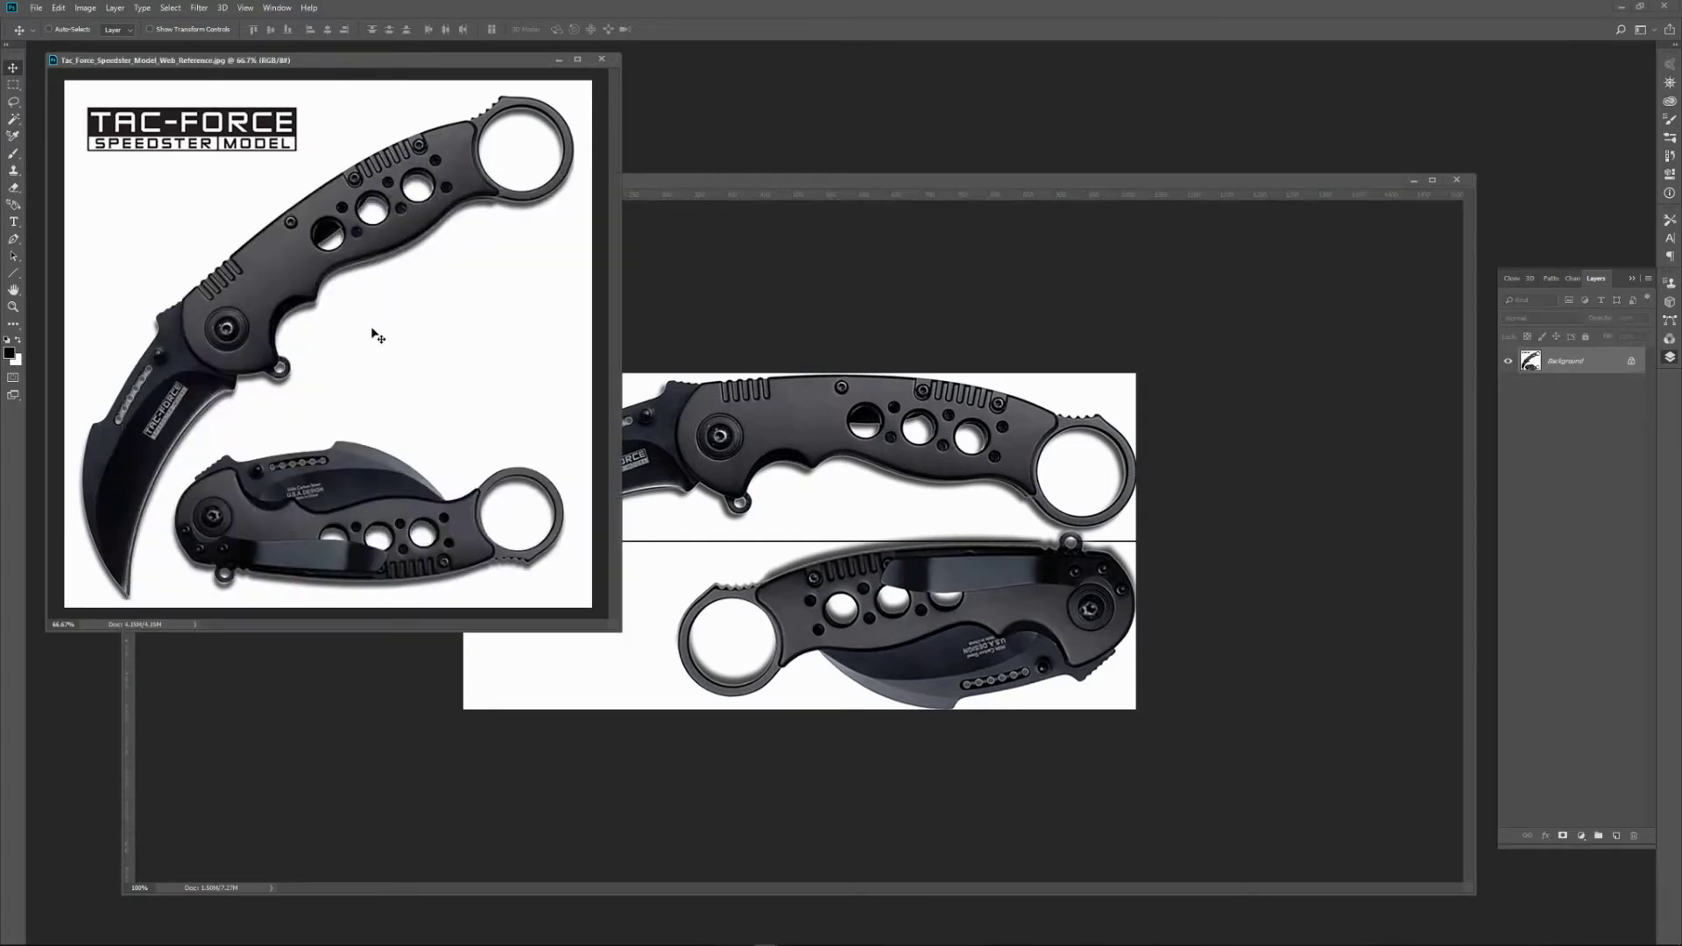
pyautogui.click(724, 184)
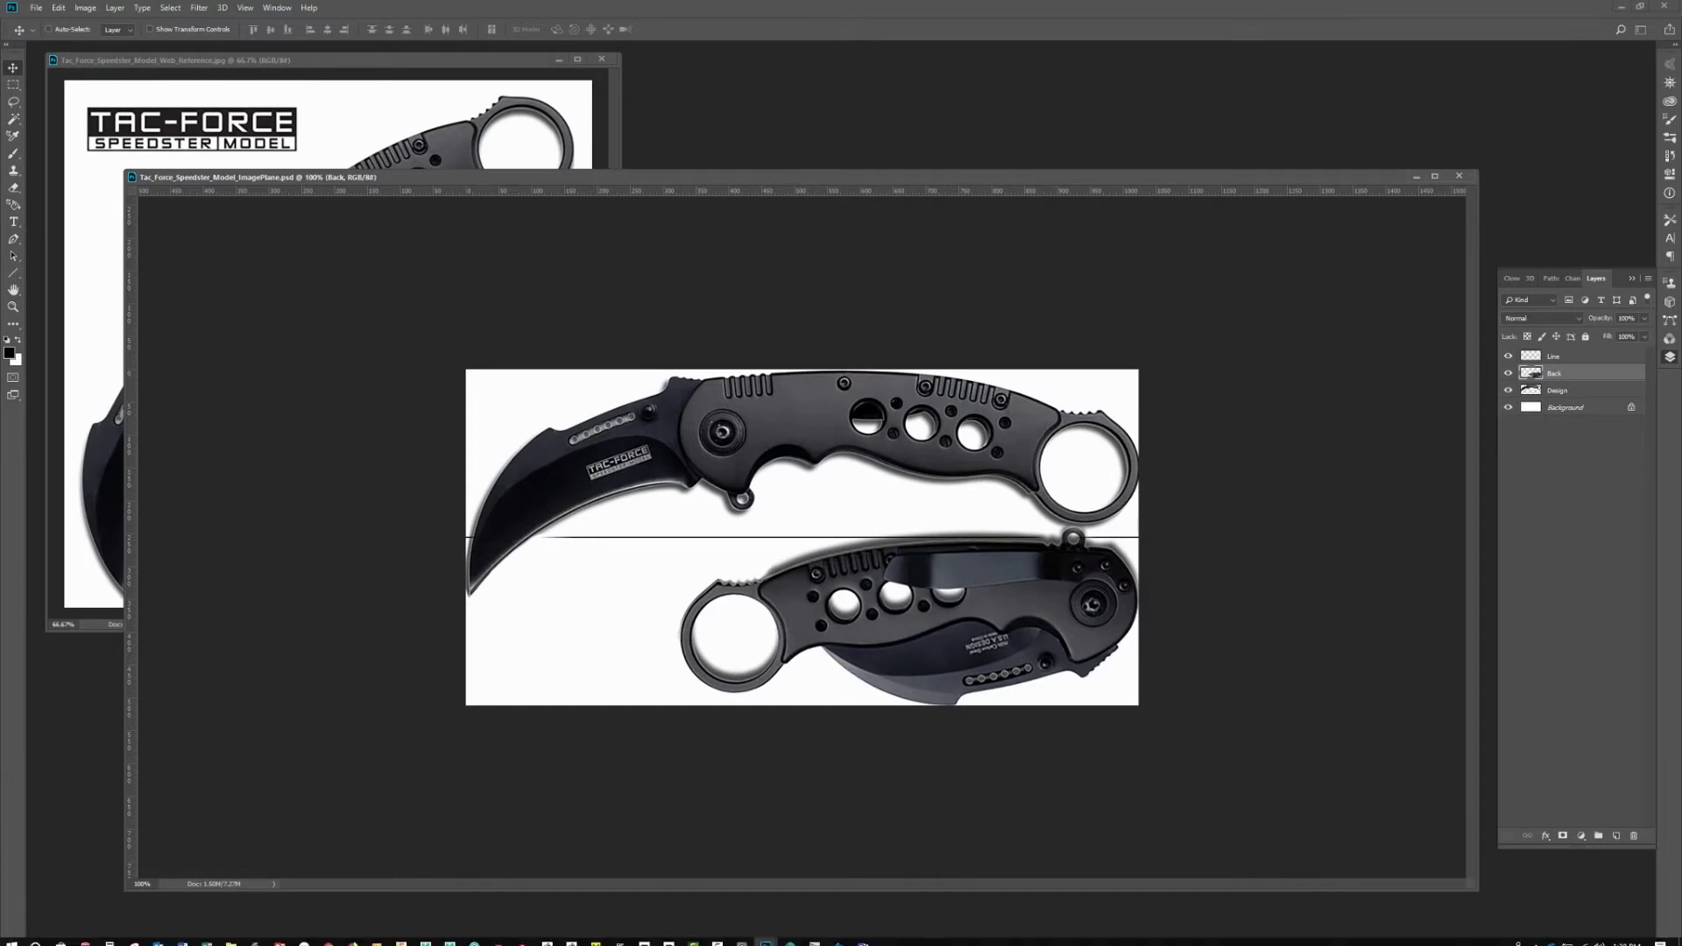
# Switch to Maya and examine the knife image plane and wireframe cube in the perspective view.
pyautogui.click(450, 936)
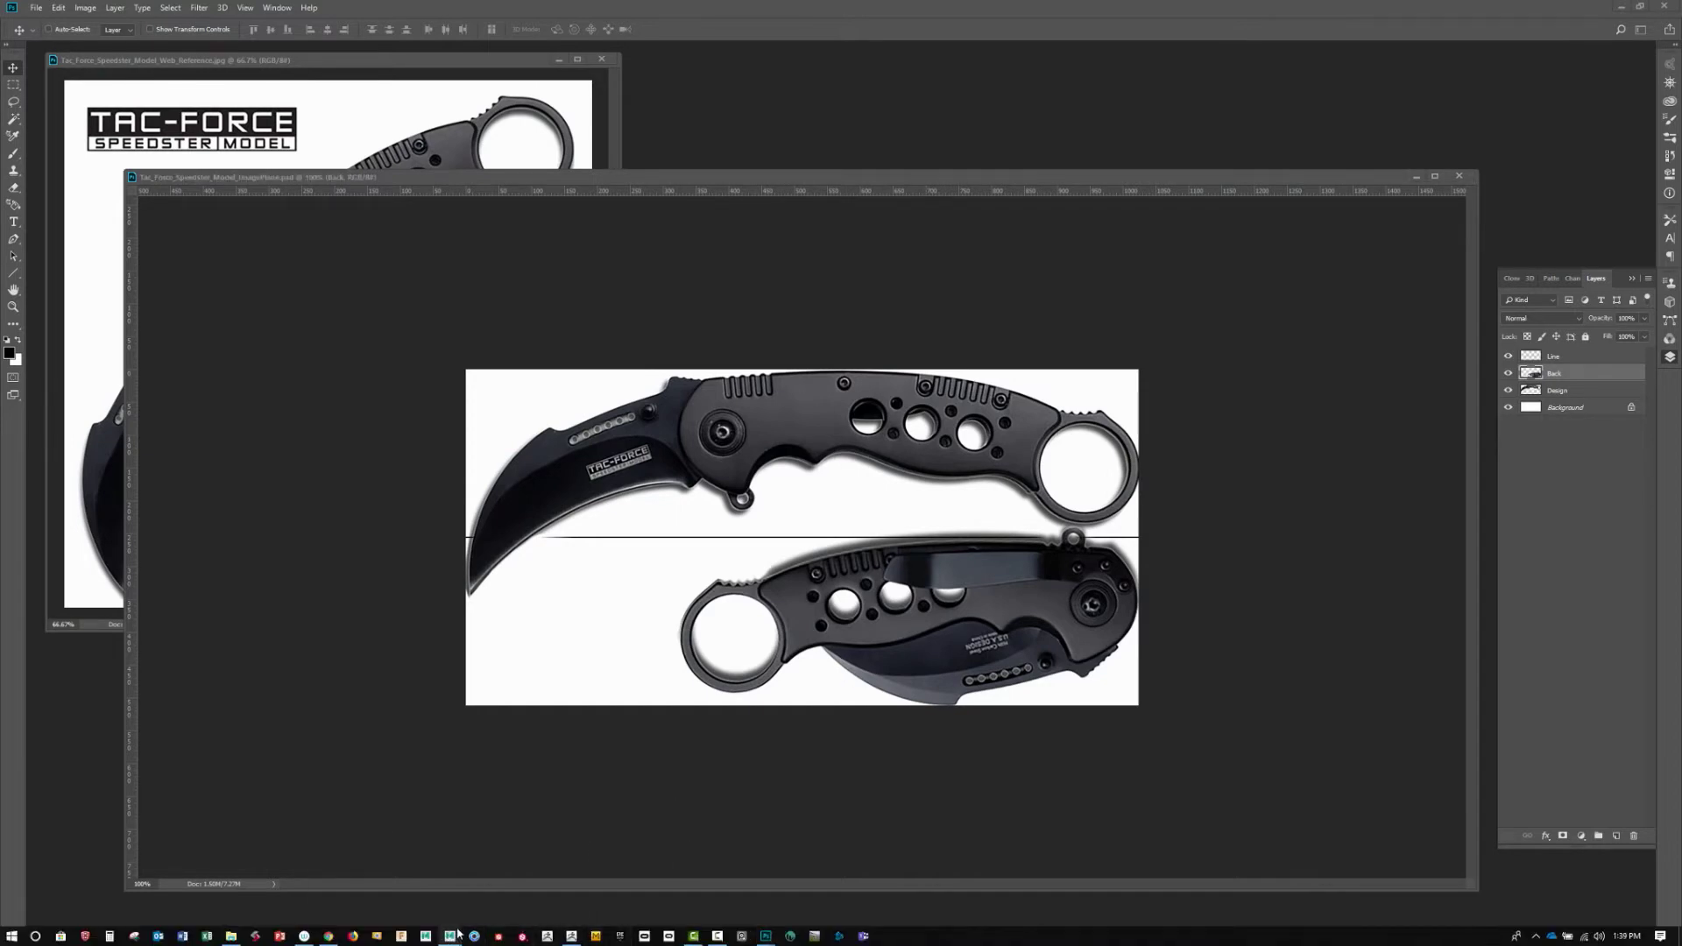
pyautogui.click(522, 876)
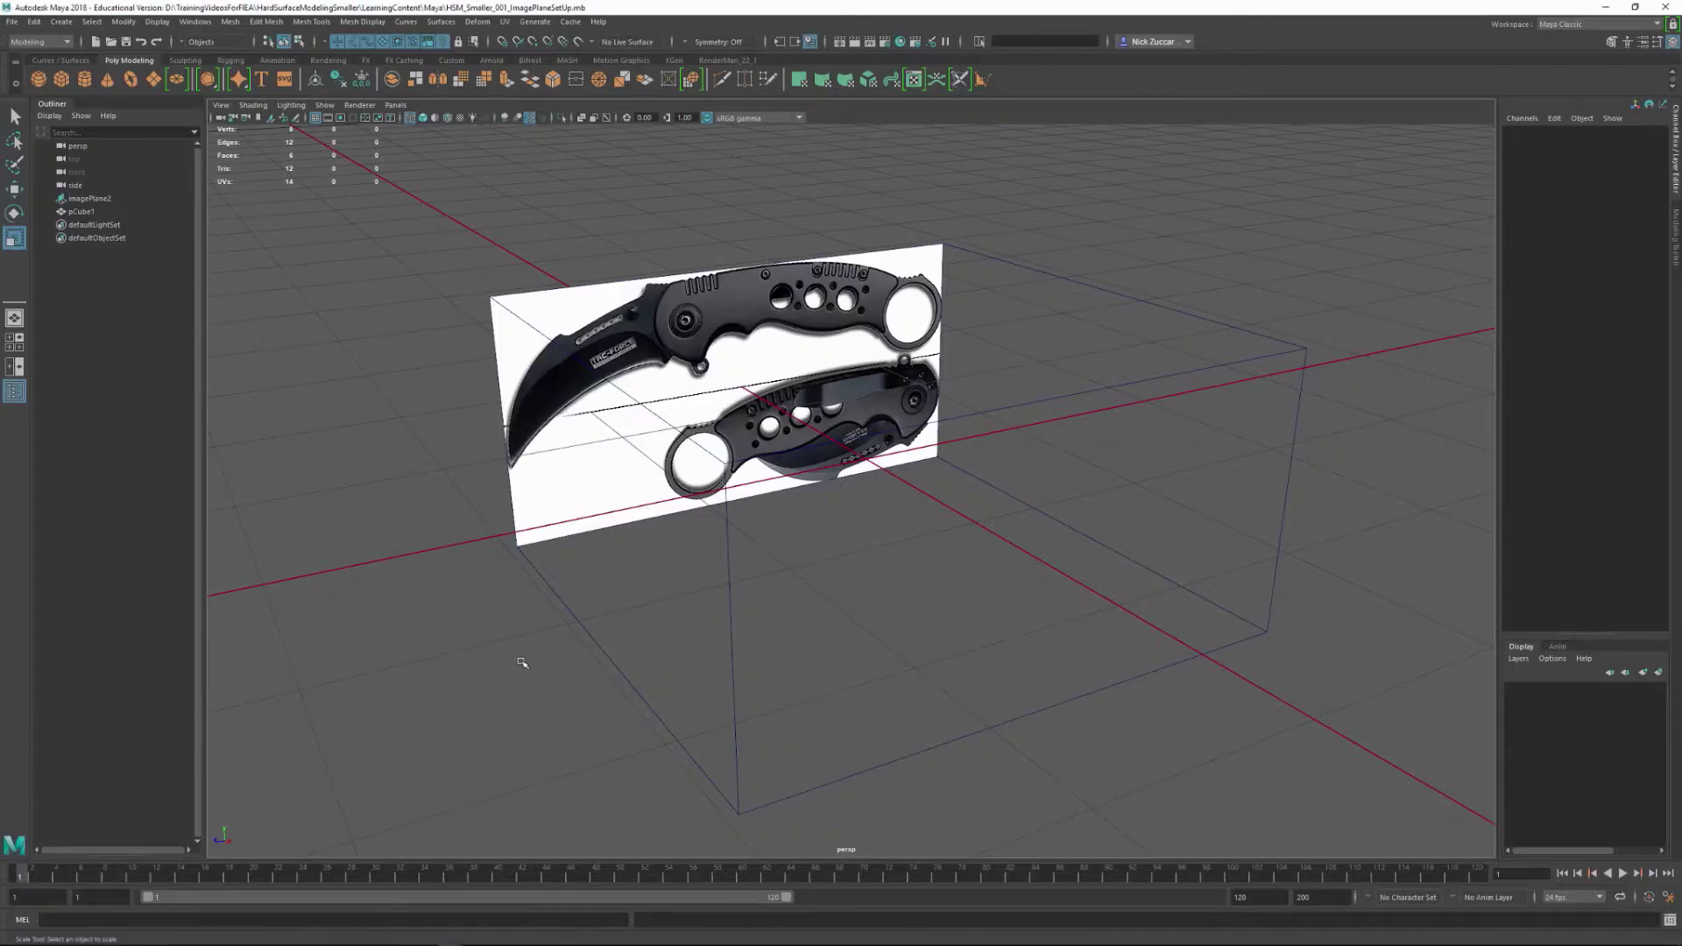
pyautogui.keyDown('alt'); pyautogui.moveTo(580, 679); pyautogui.dragTo(644, 610); pyautogui.keyUp('alt')
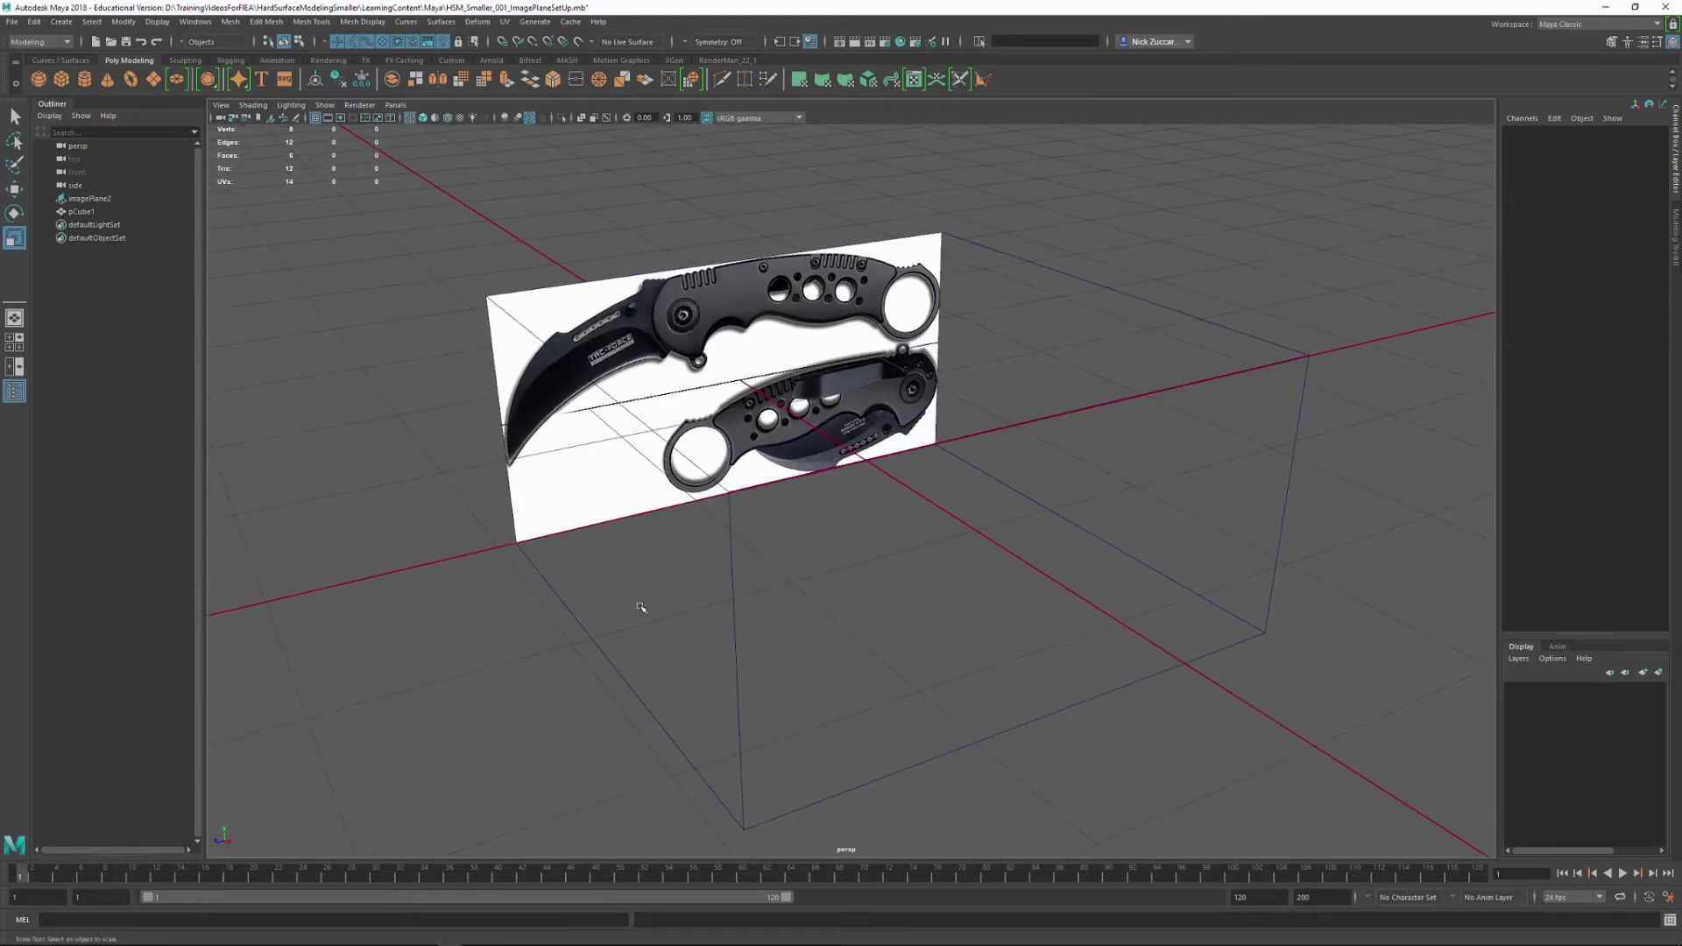
# Show all four views and locate the side view's command for importing an image plane image.
pyautogui.press('space')
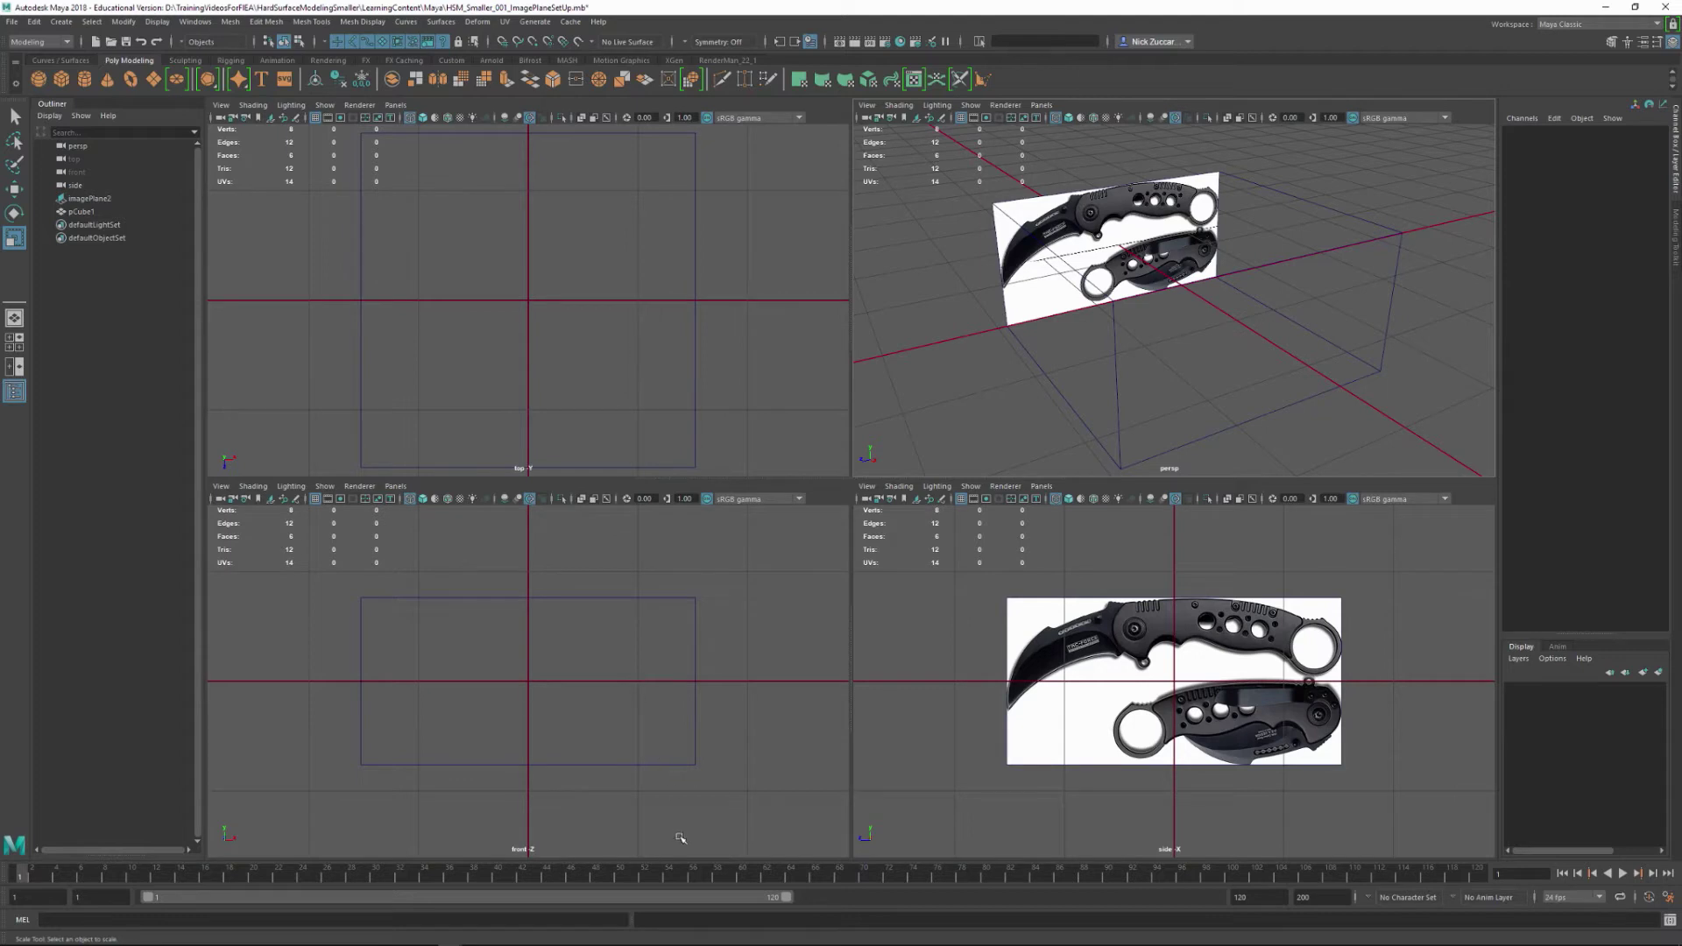
pyautogui.click(866, 486)
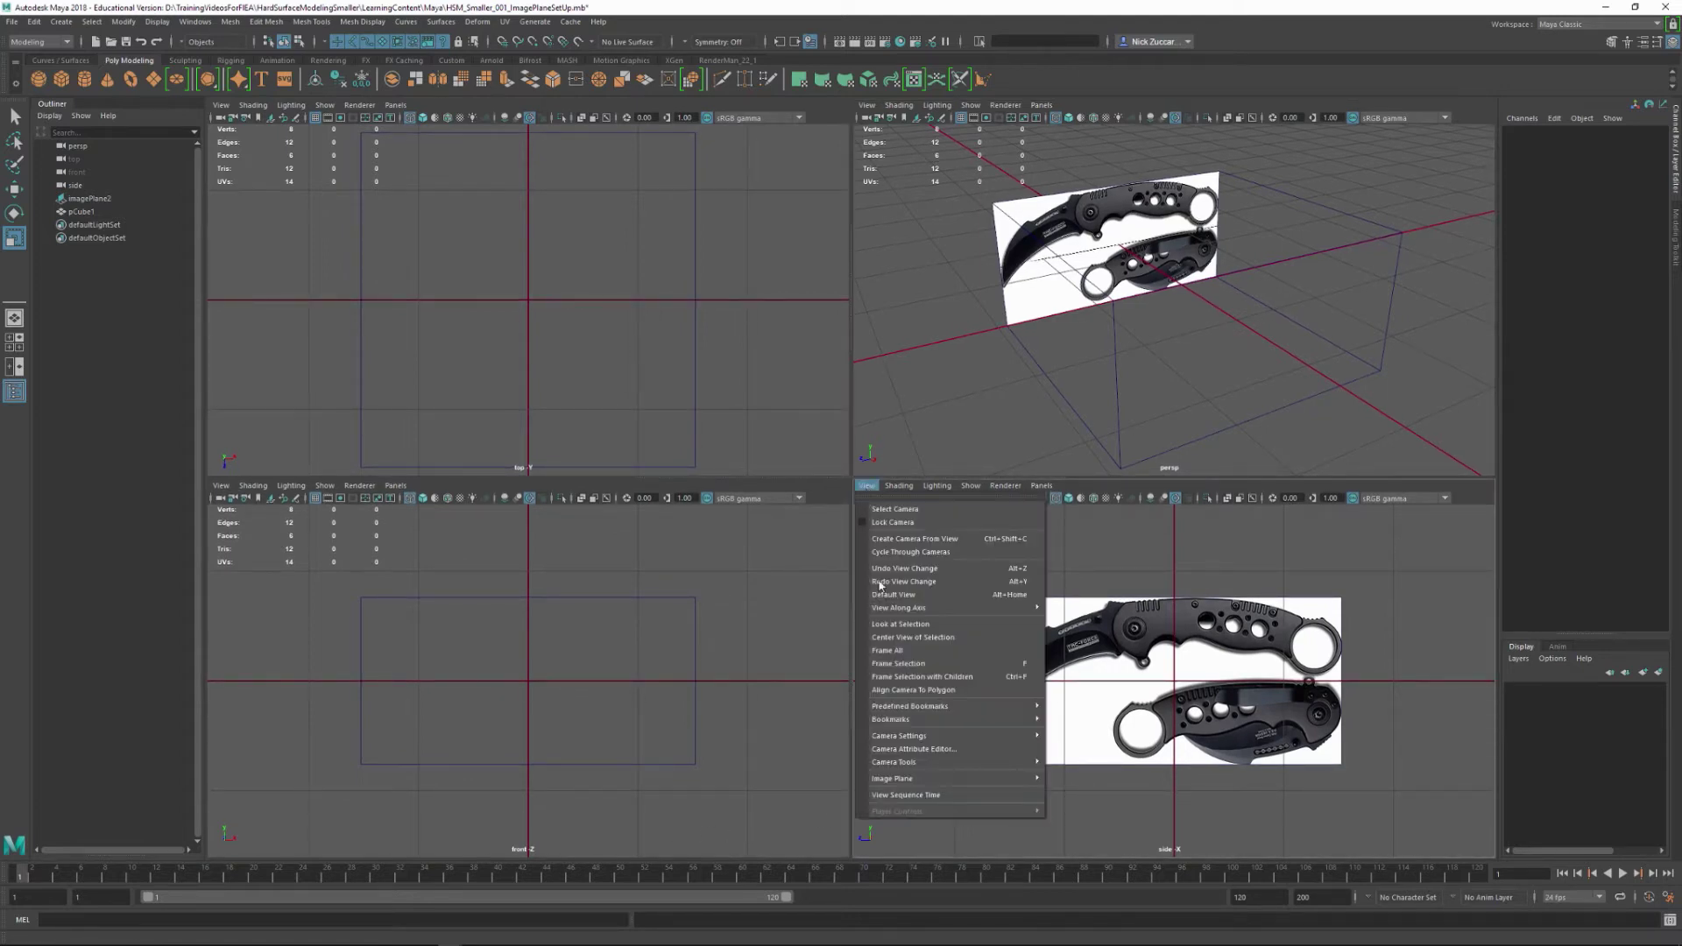
pyautogui.moveTo(978, 785)
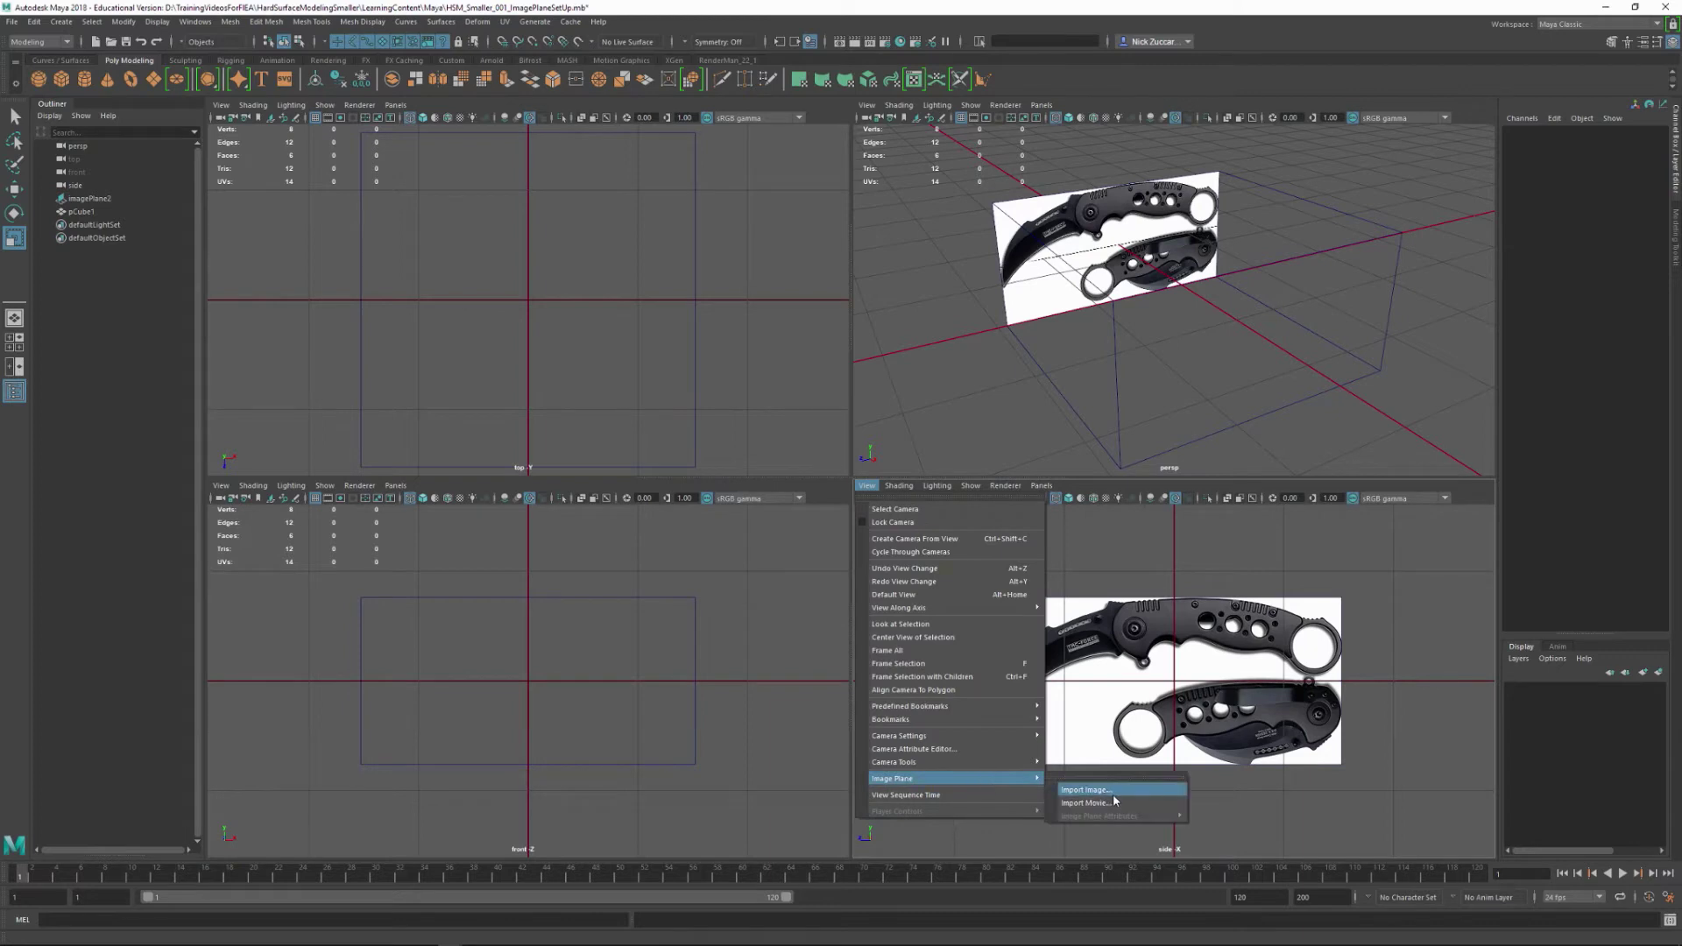
pyautogui.click(1246, 801)
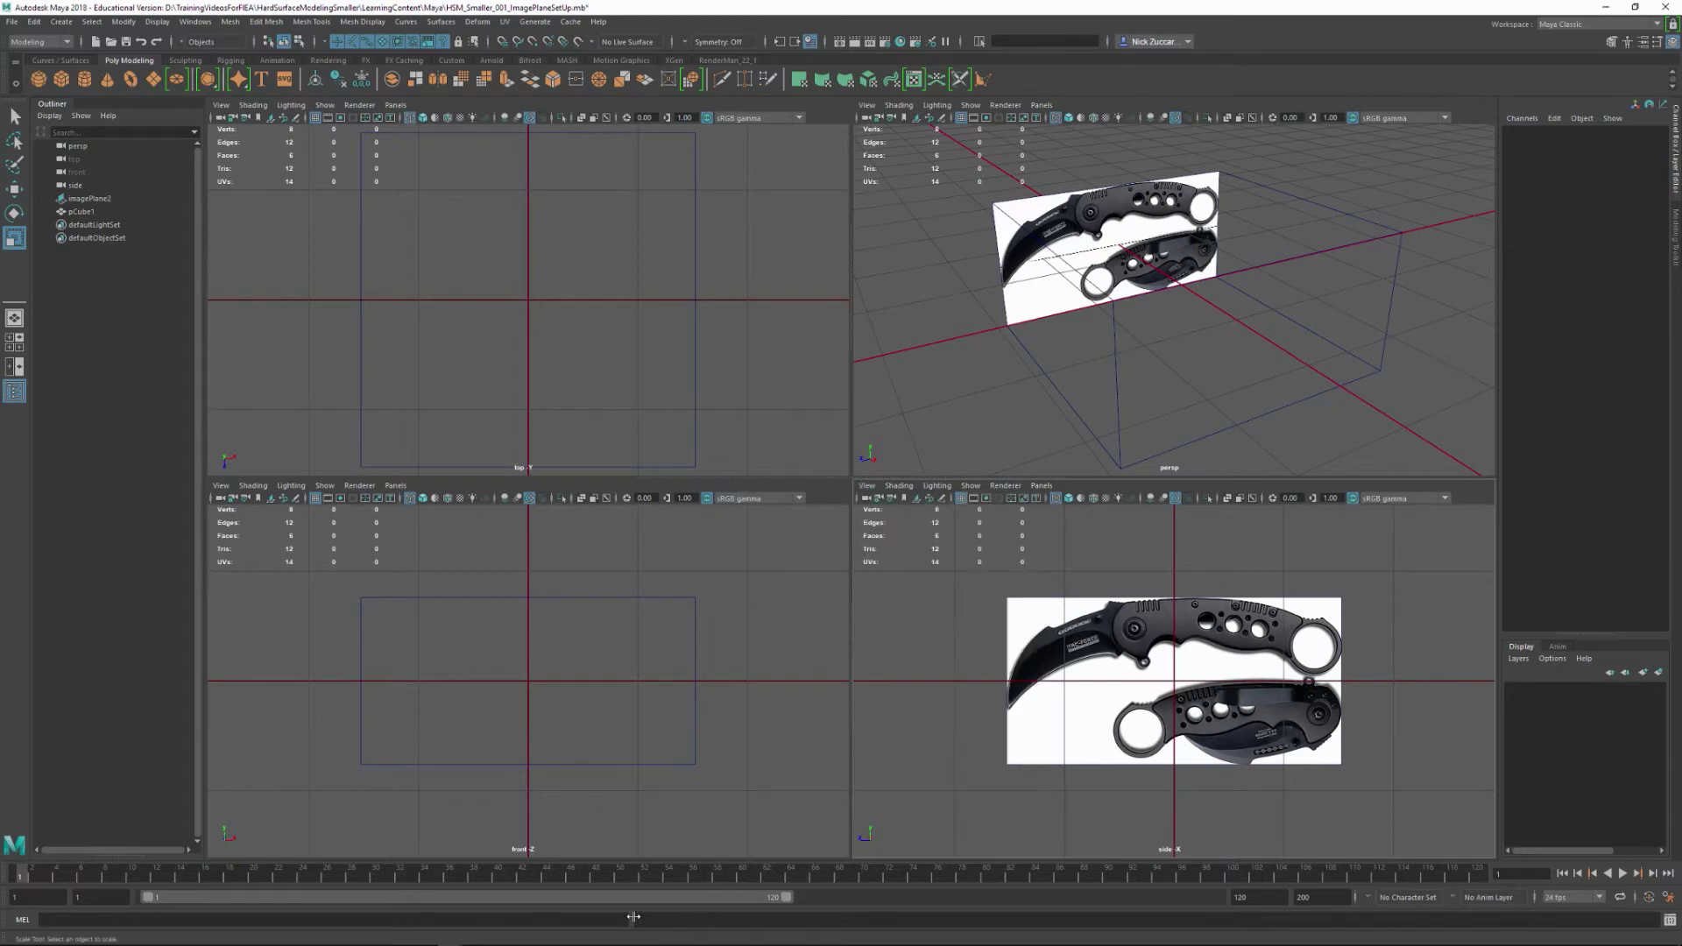
# Switch to Photoshop and toggle the Line layer's visibility off and on in the image-plane document.
pyautogui.moveTo(618, 942)
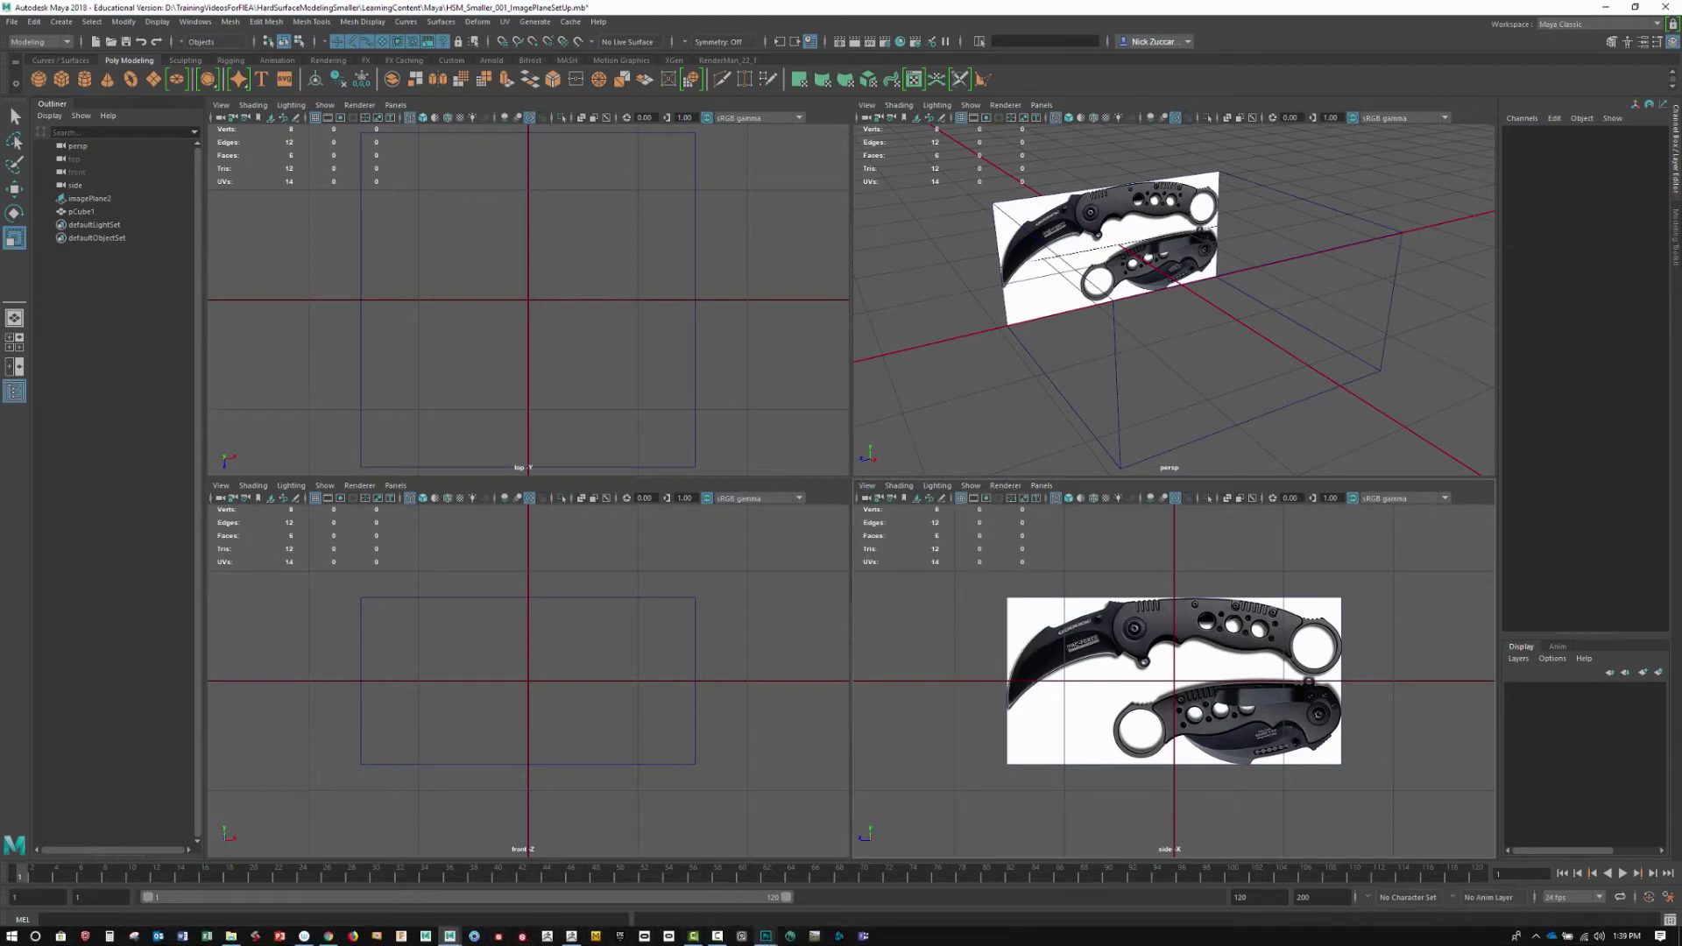
pyautogui.click(878, 876)
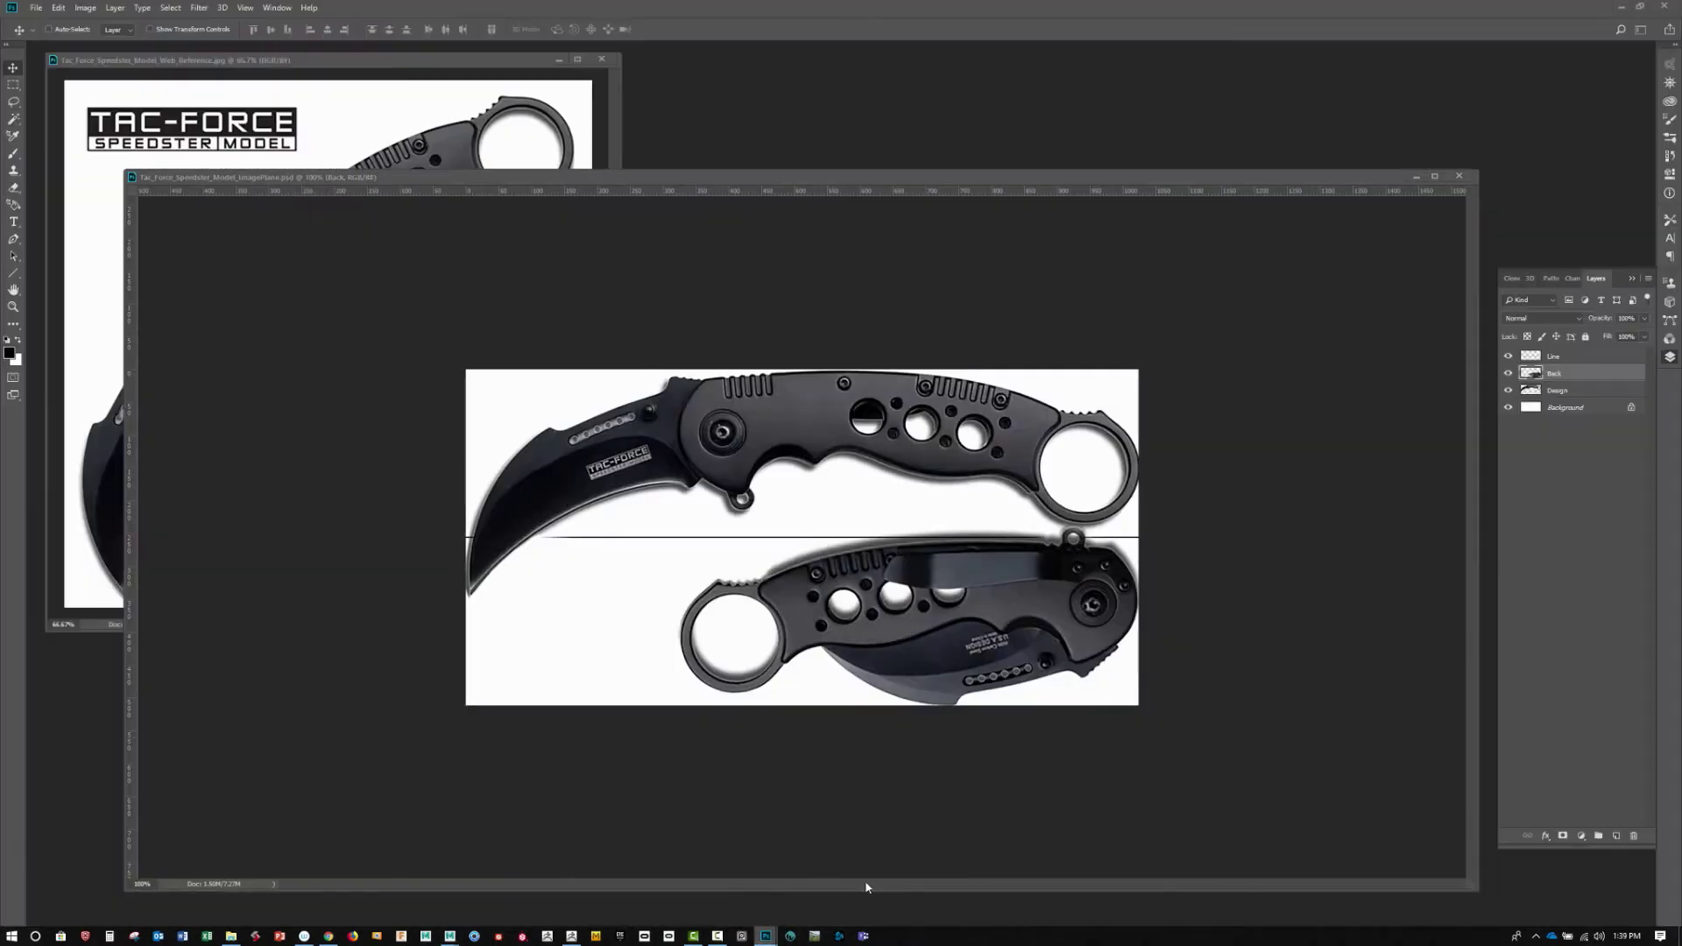
pyautogui.moveTo(659, 180); pyautogui.dragTo(644, 162)
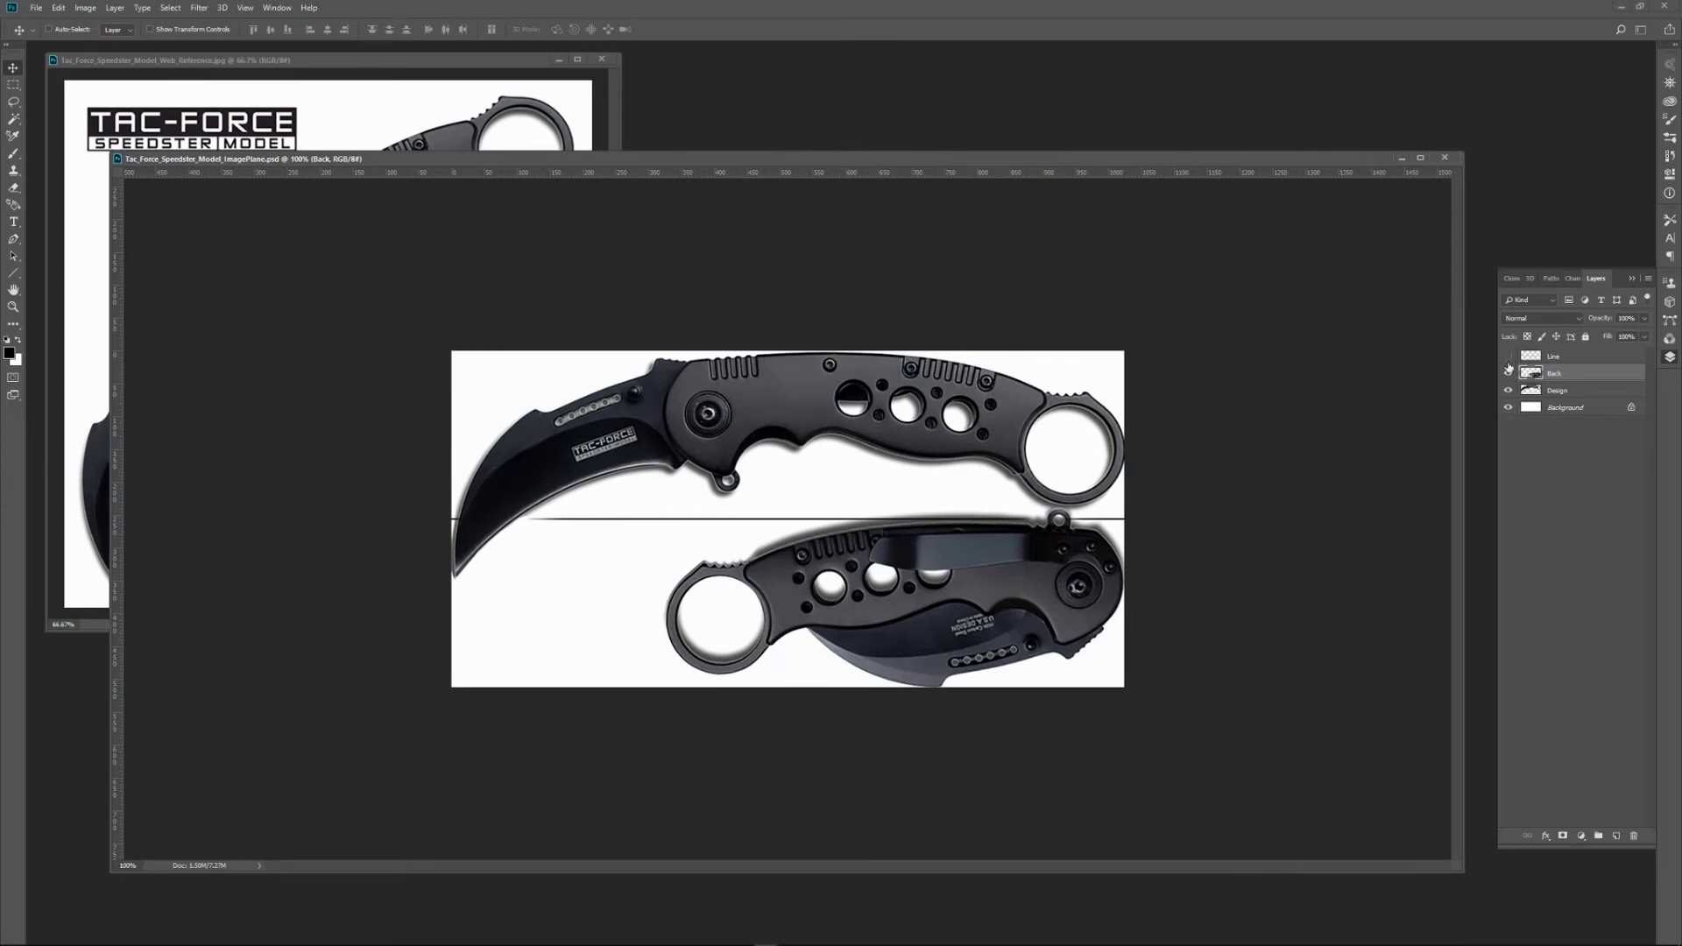
pyautogui.moveTo(1508, 364)
pyautogui.mouseDown()
pyautogui.moveTo(1508, 392)
pyautogui.moveTo(1508, 357)
pyautogui.mouseUp()
# Try to save the image plane as a BMP, replacing Tac_Force_Speedster_Model_ImagePlane.bmp in the ImagePlanes folder.
pyautogui.click(37, 10)
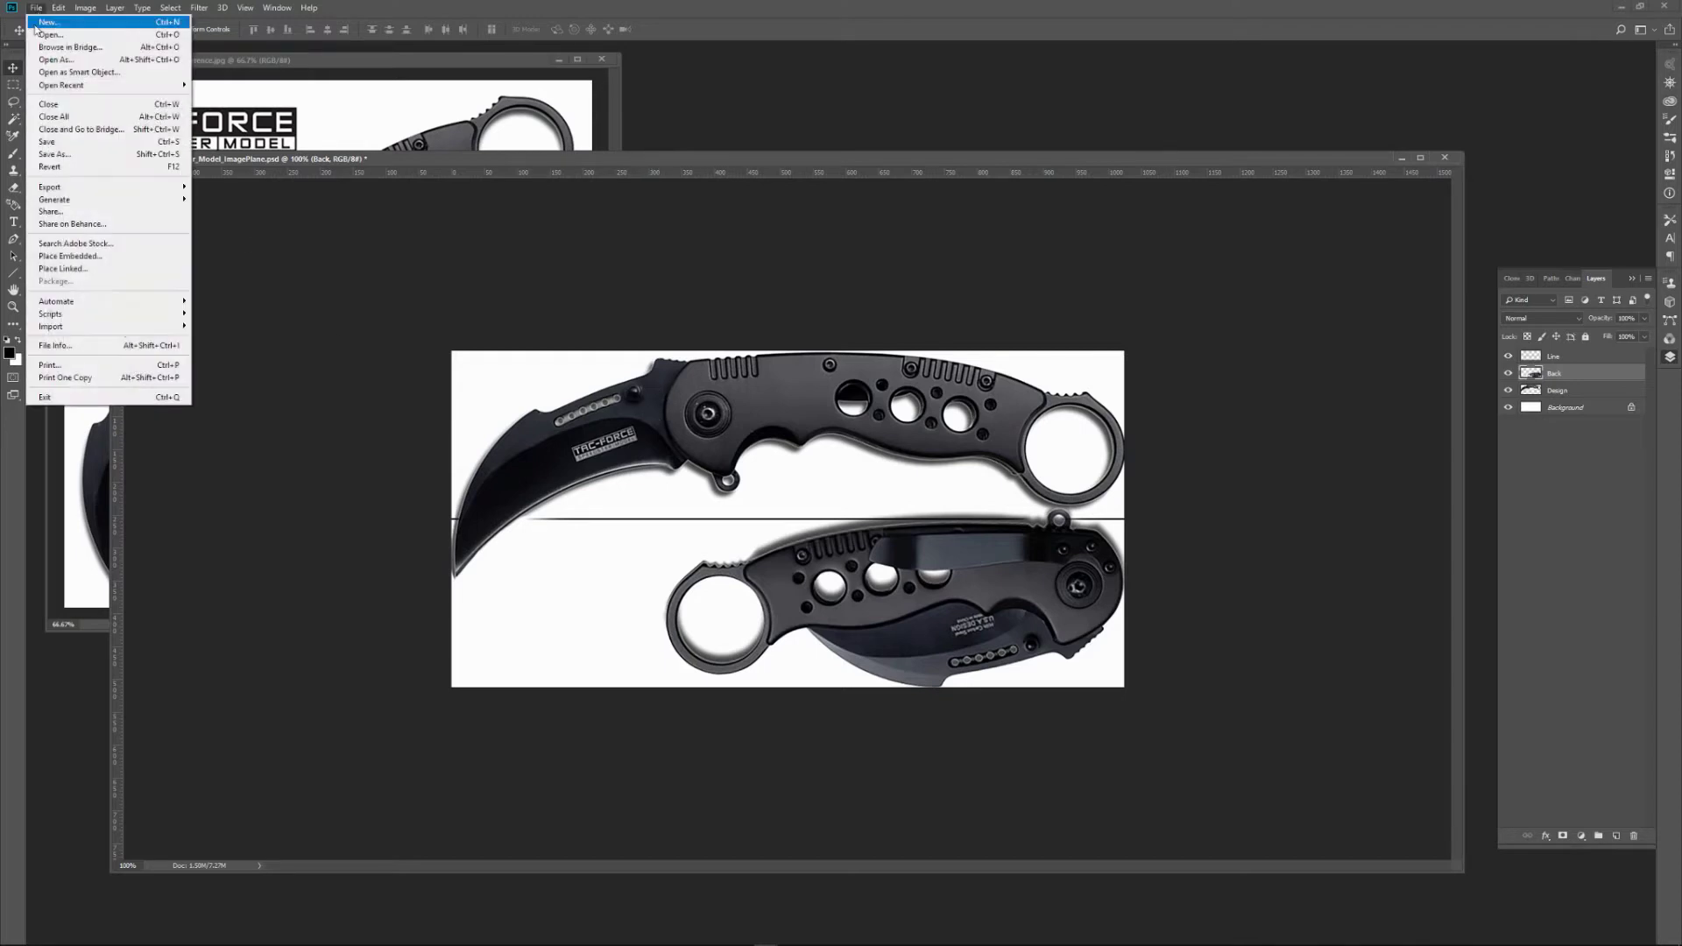
pyautogui.click(138, 156)
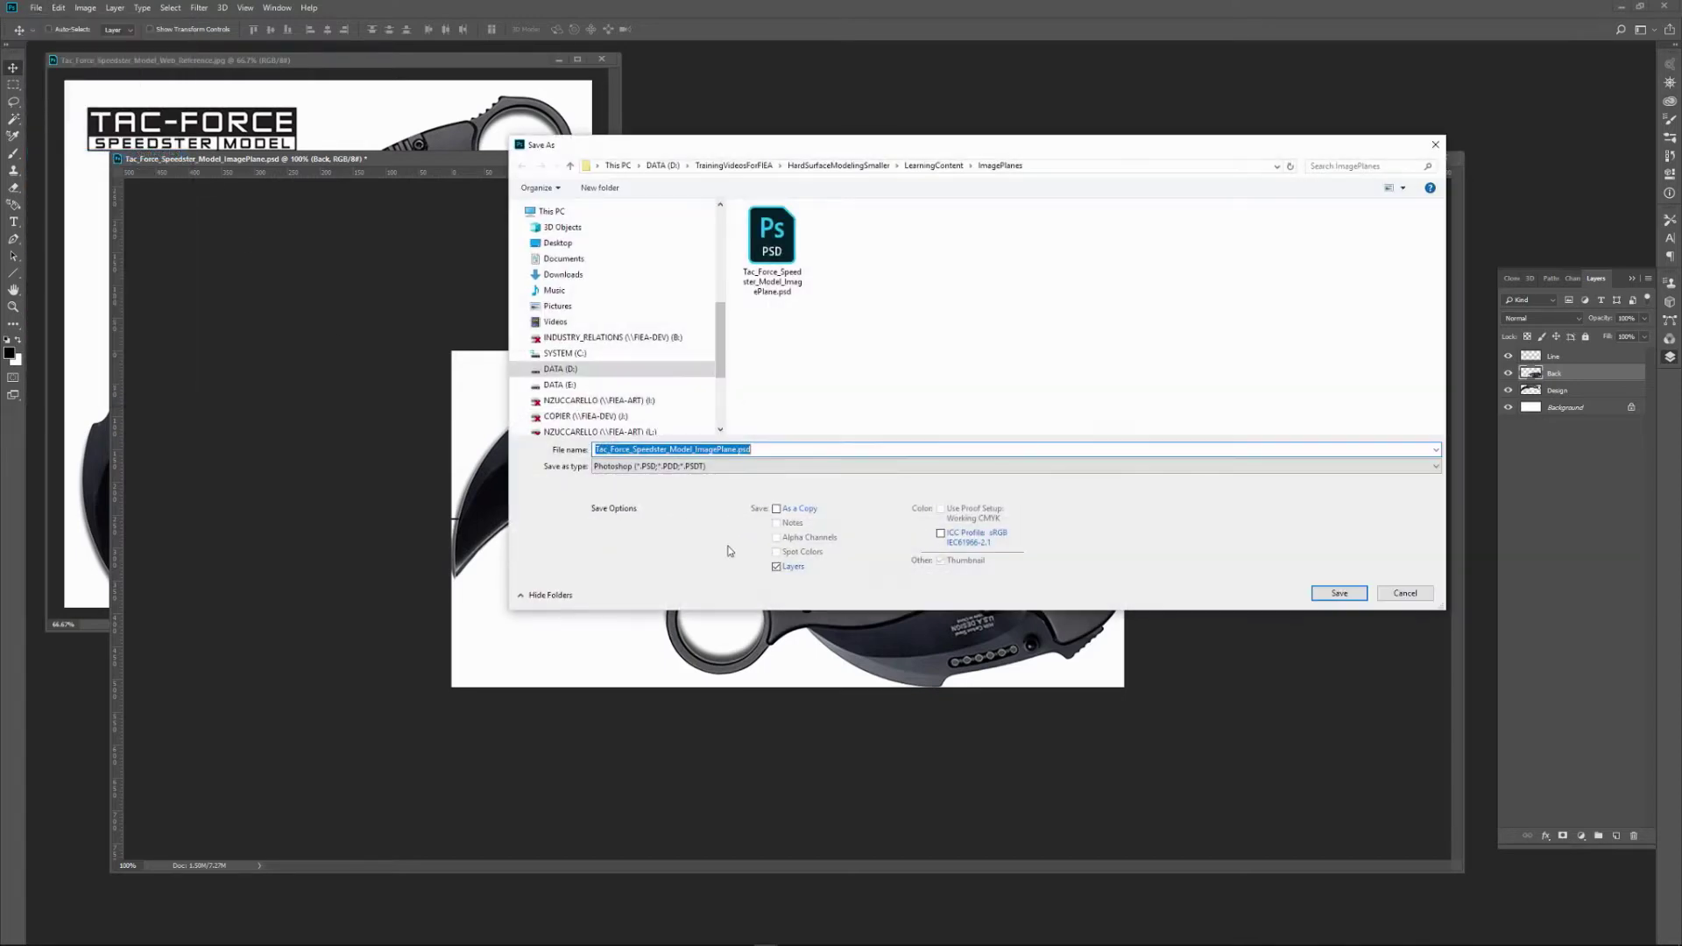
pyautogui.click(648, 465)
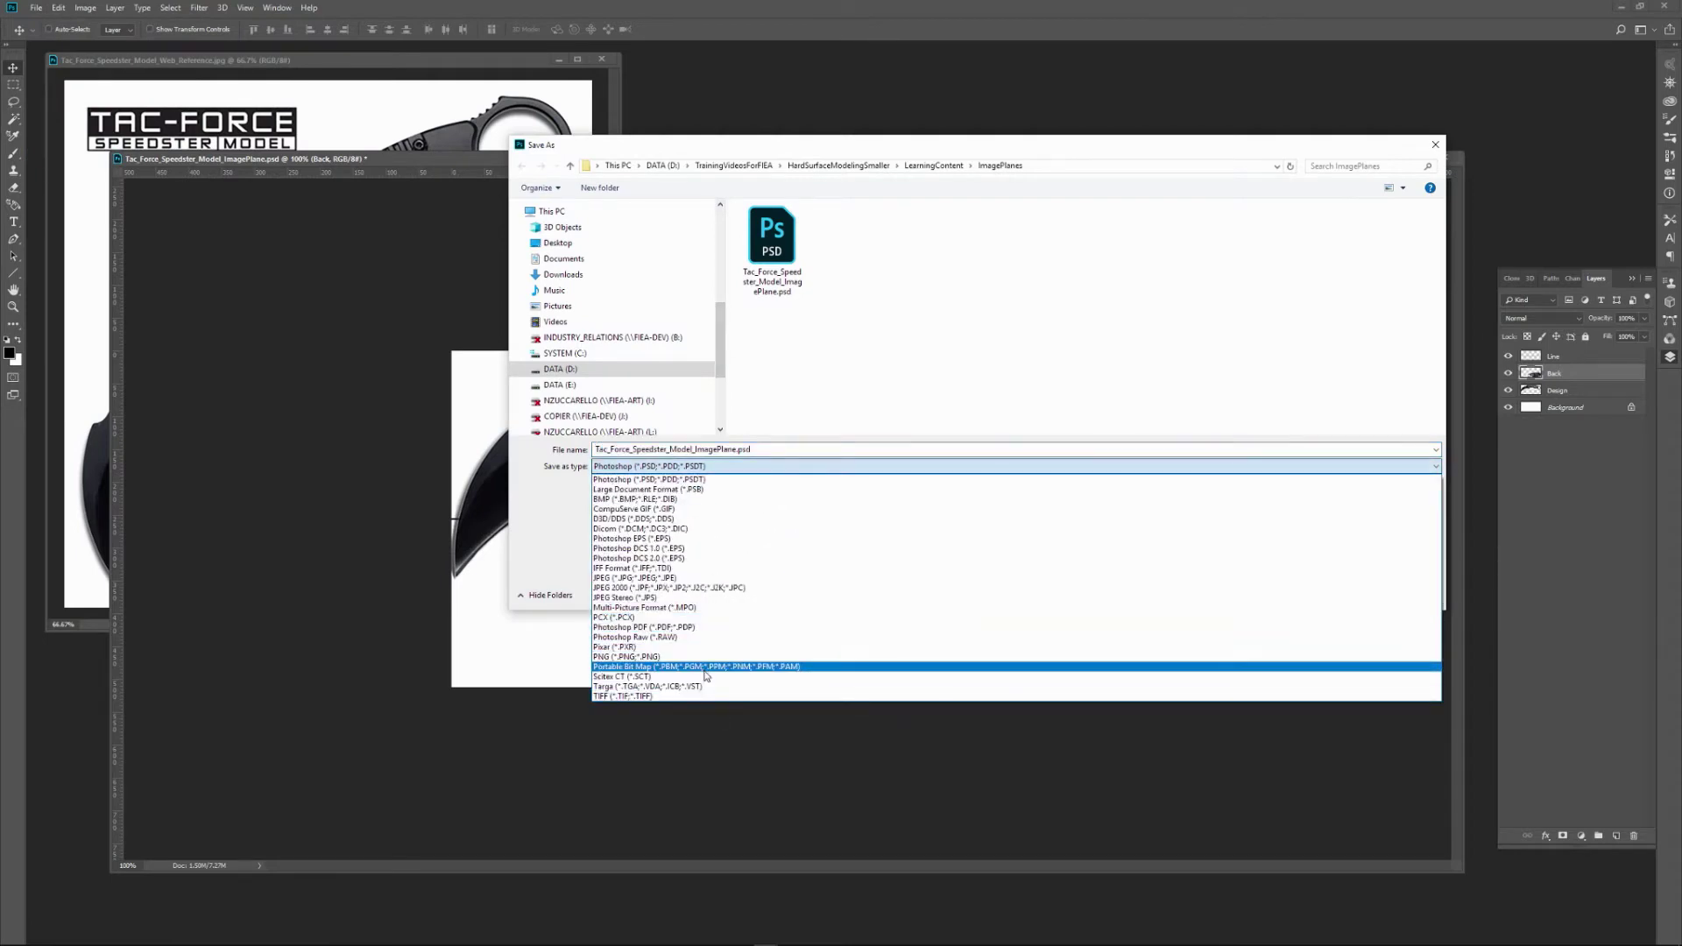
pyautogui.click(769, 499)
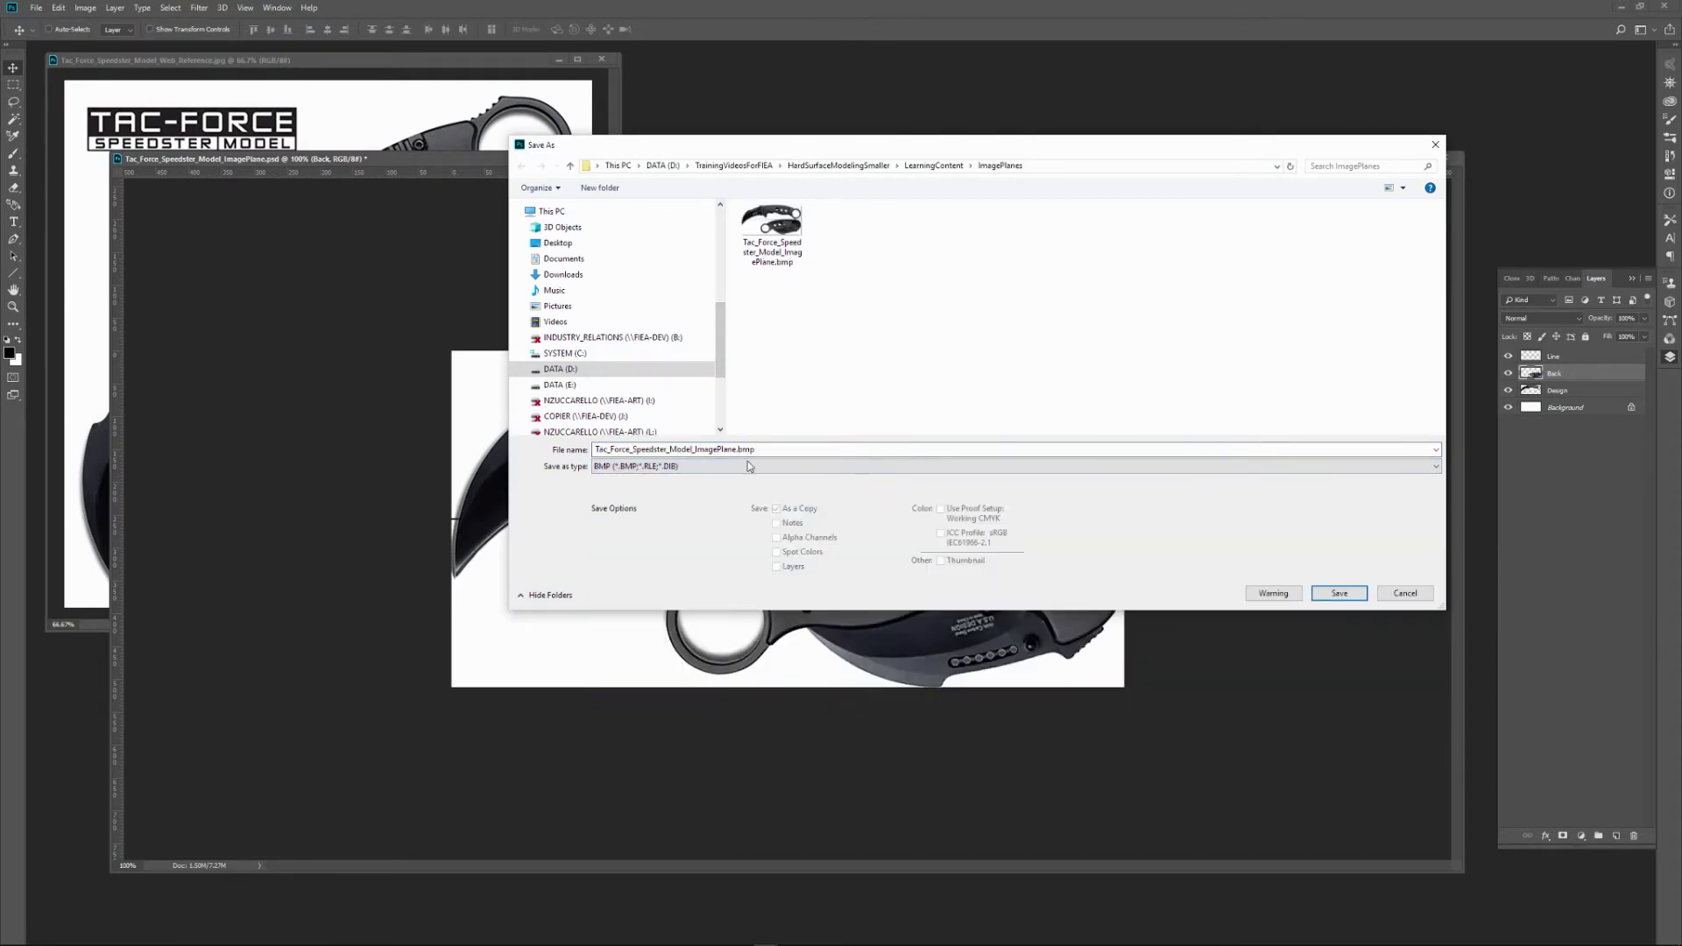
pyautogui.click(1356, 595)
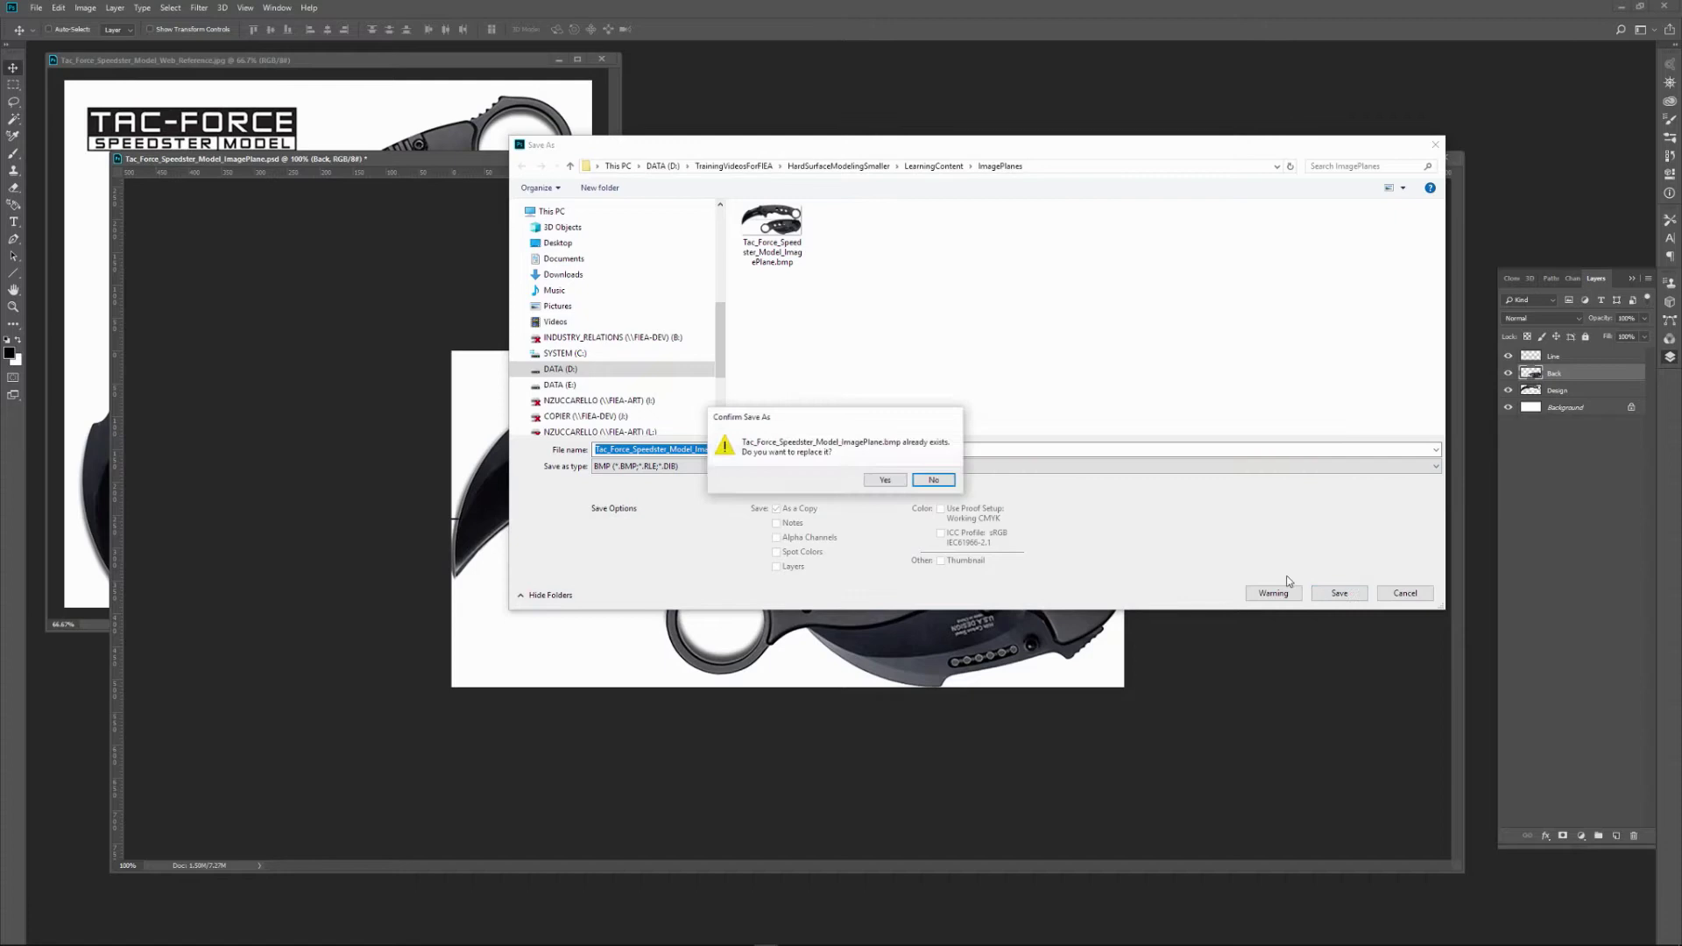
pyautogui.click(885, 479)
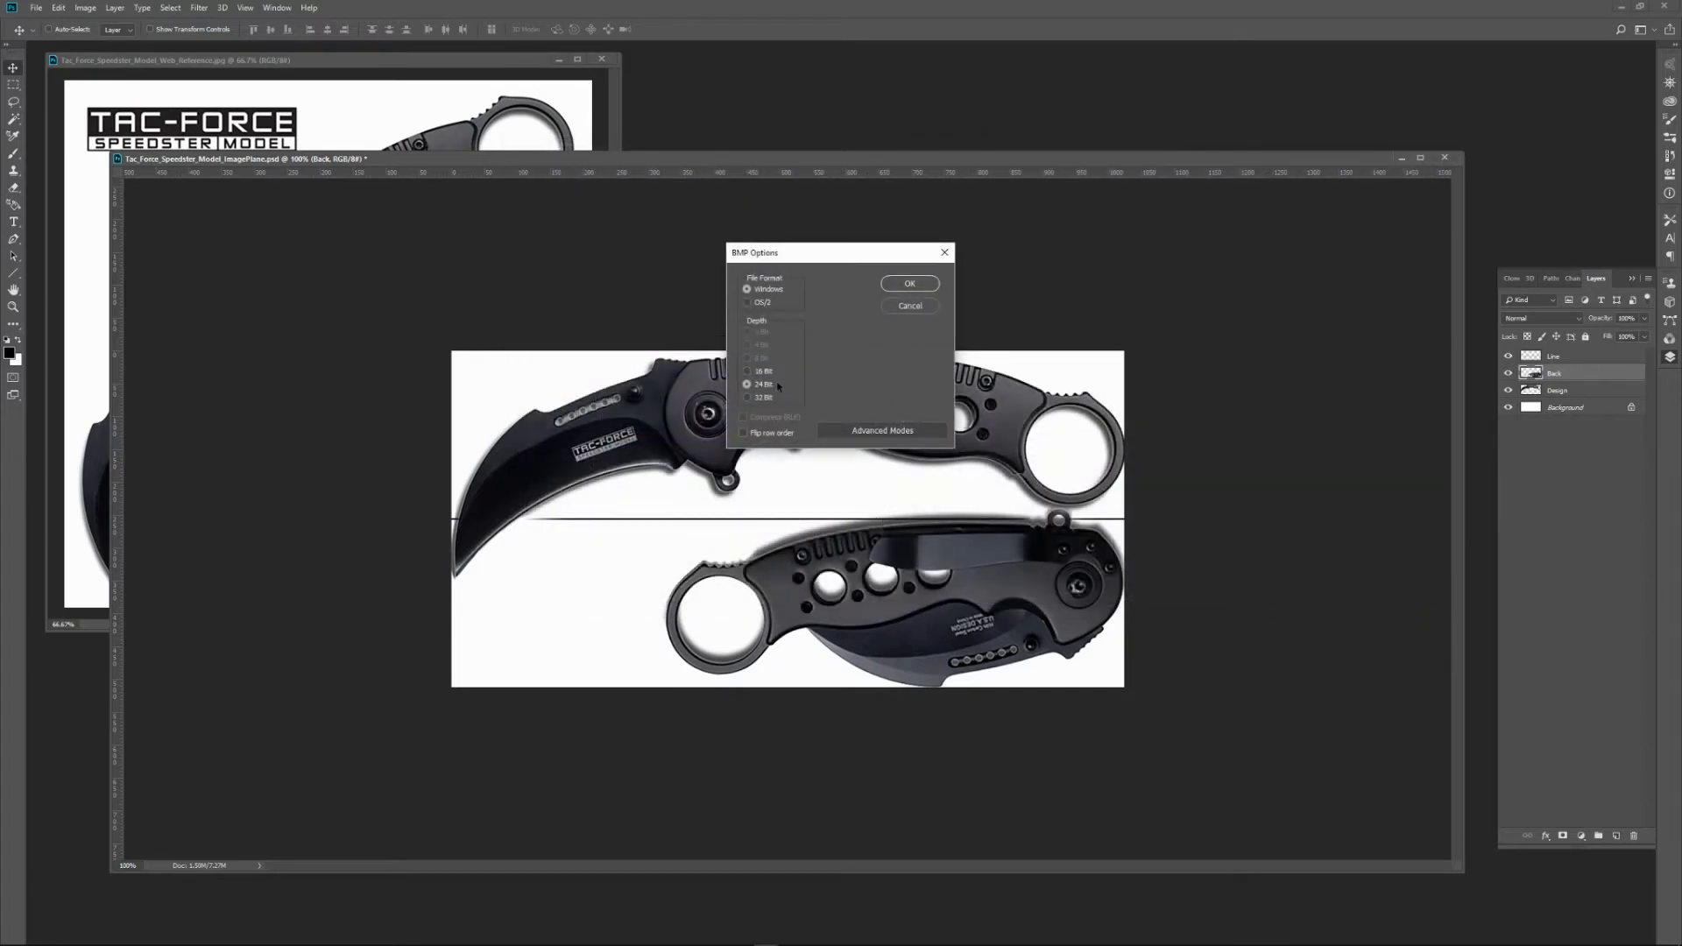
pyautogui.click(920, 307)
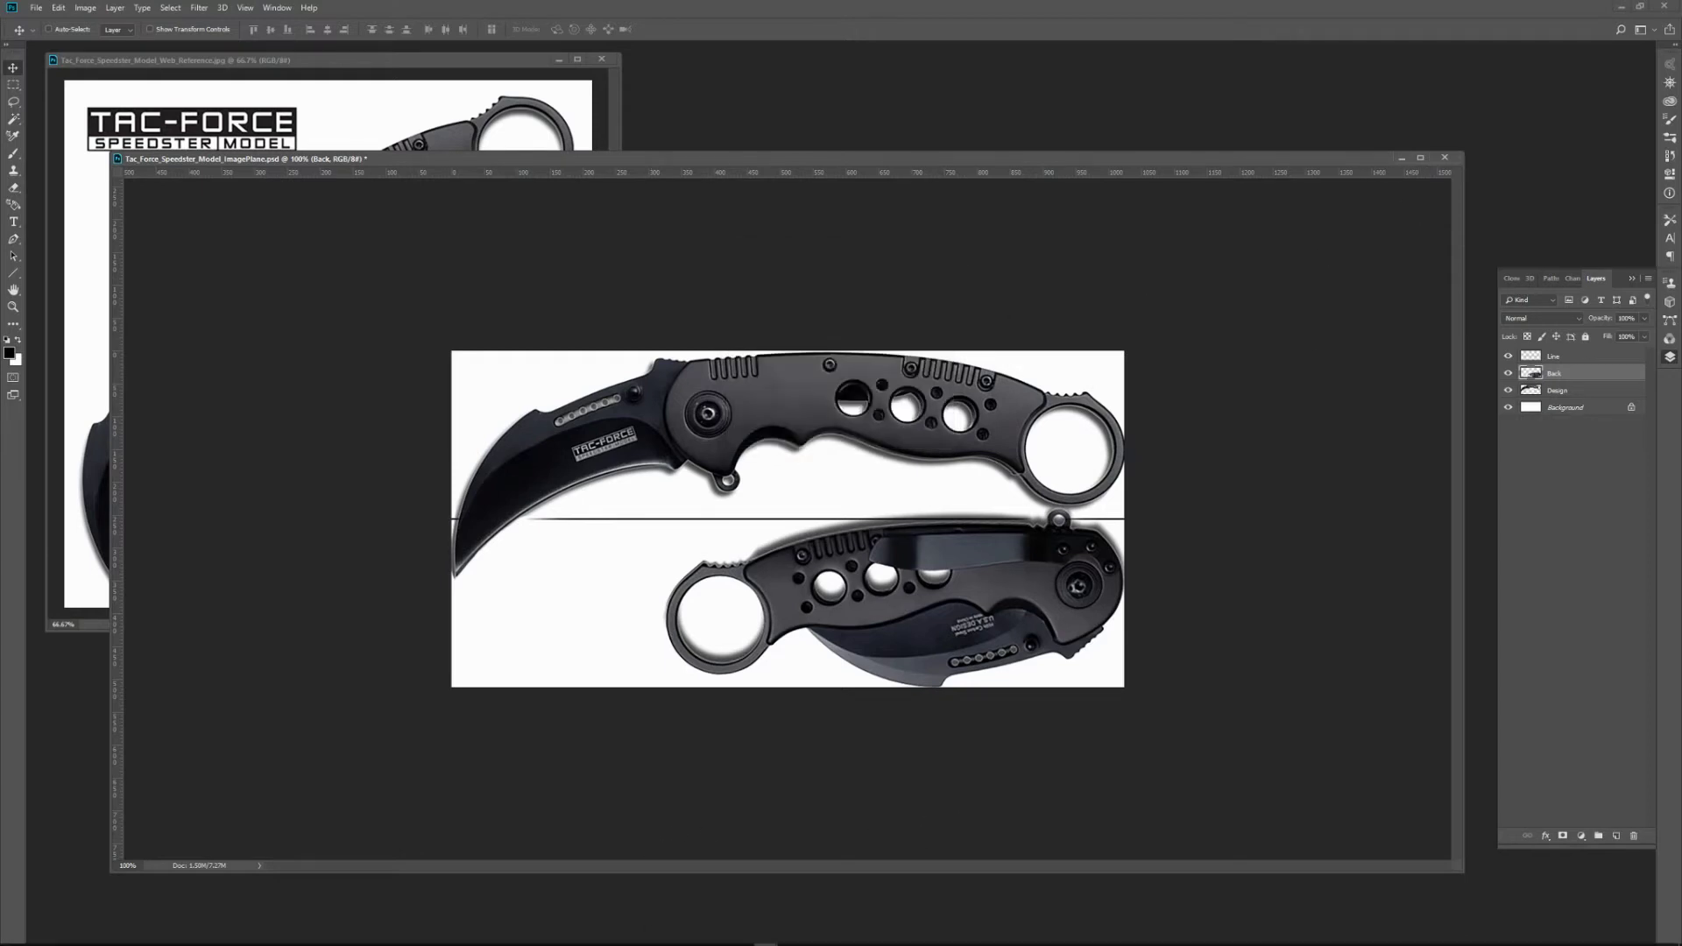
# Return to ZBrush and view the image plane displayed on the box.
pyautogui.moveTo(654, 944)
pyautogui.click(571, 935)
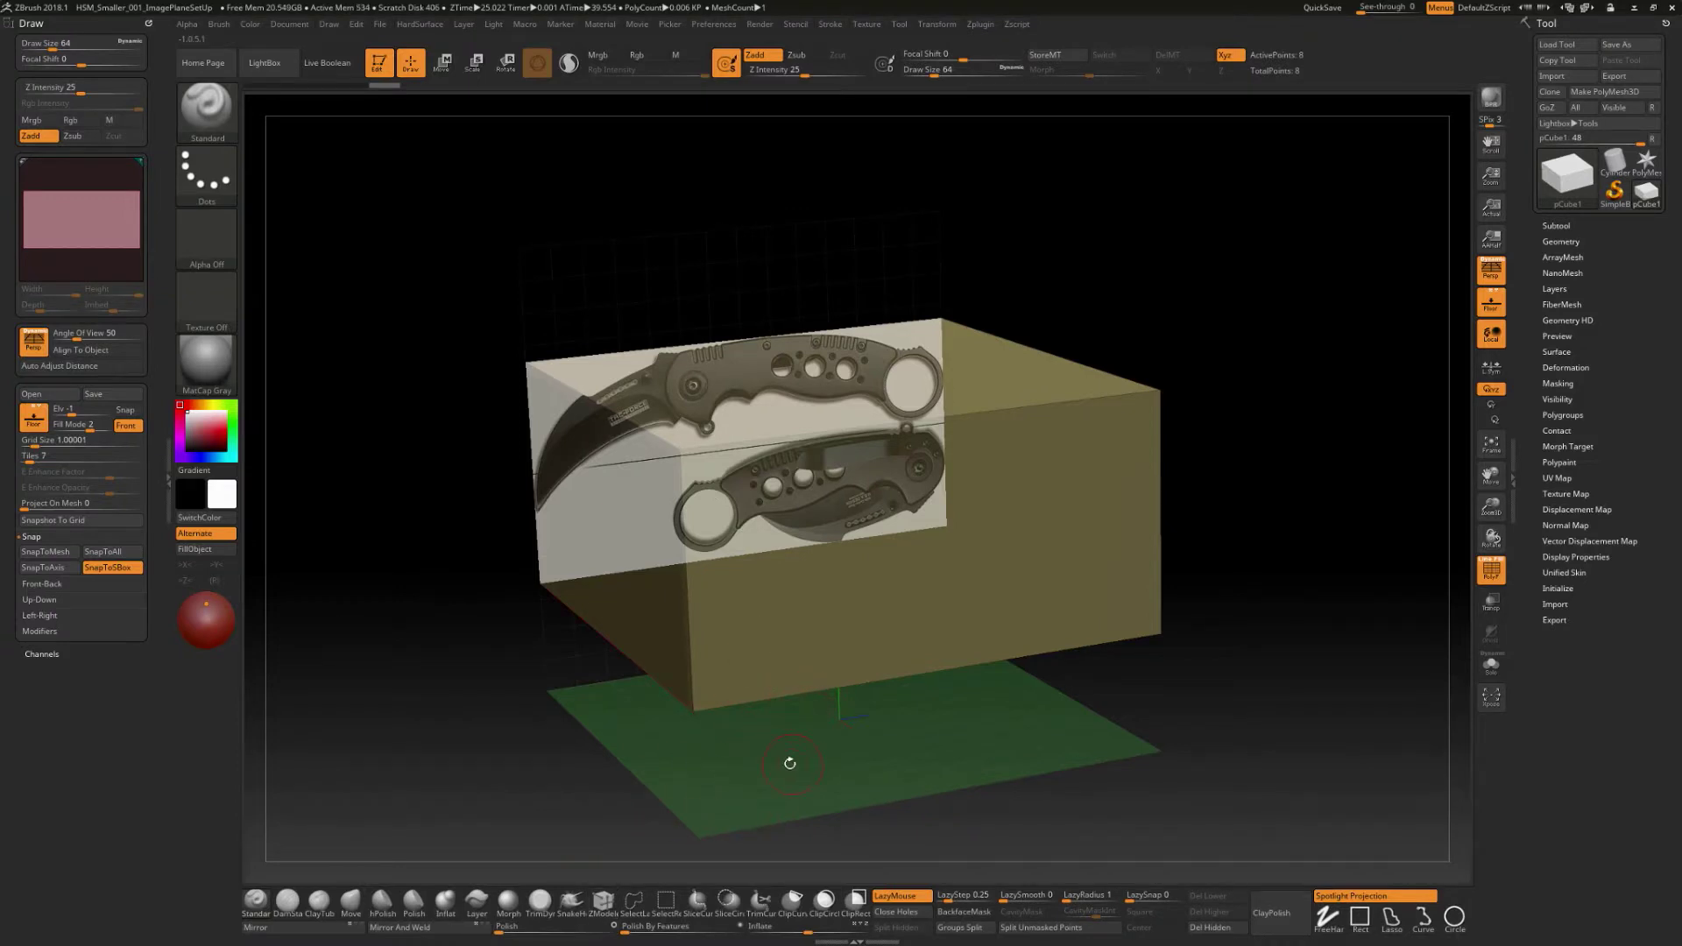
# Switch to Chrome and look up the inch to centimetre conversion in the Google results.
pyautogui.press('super')
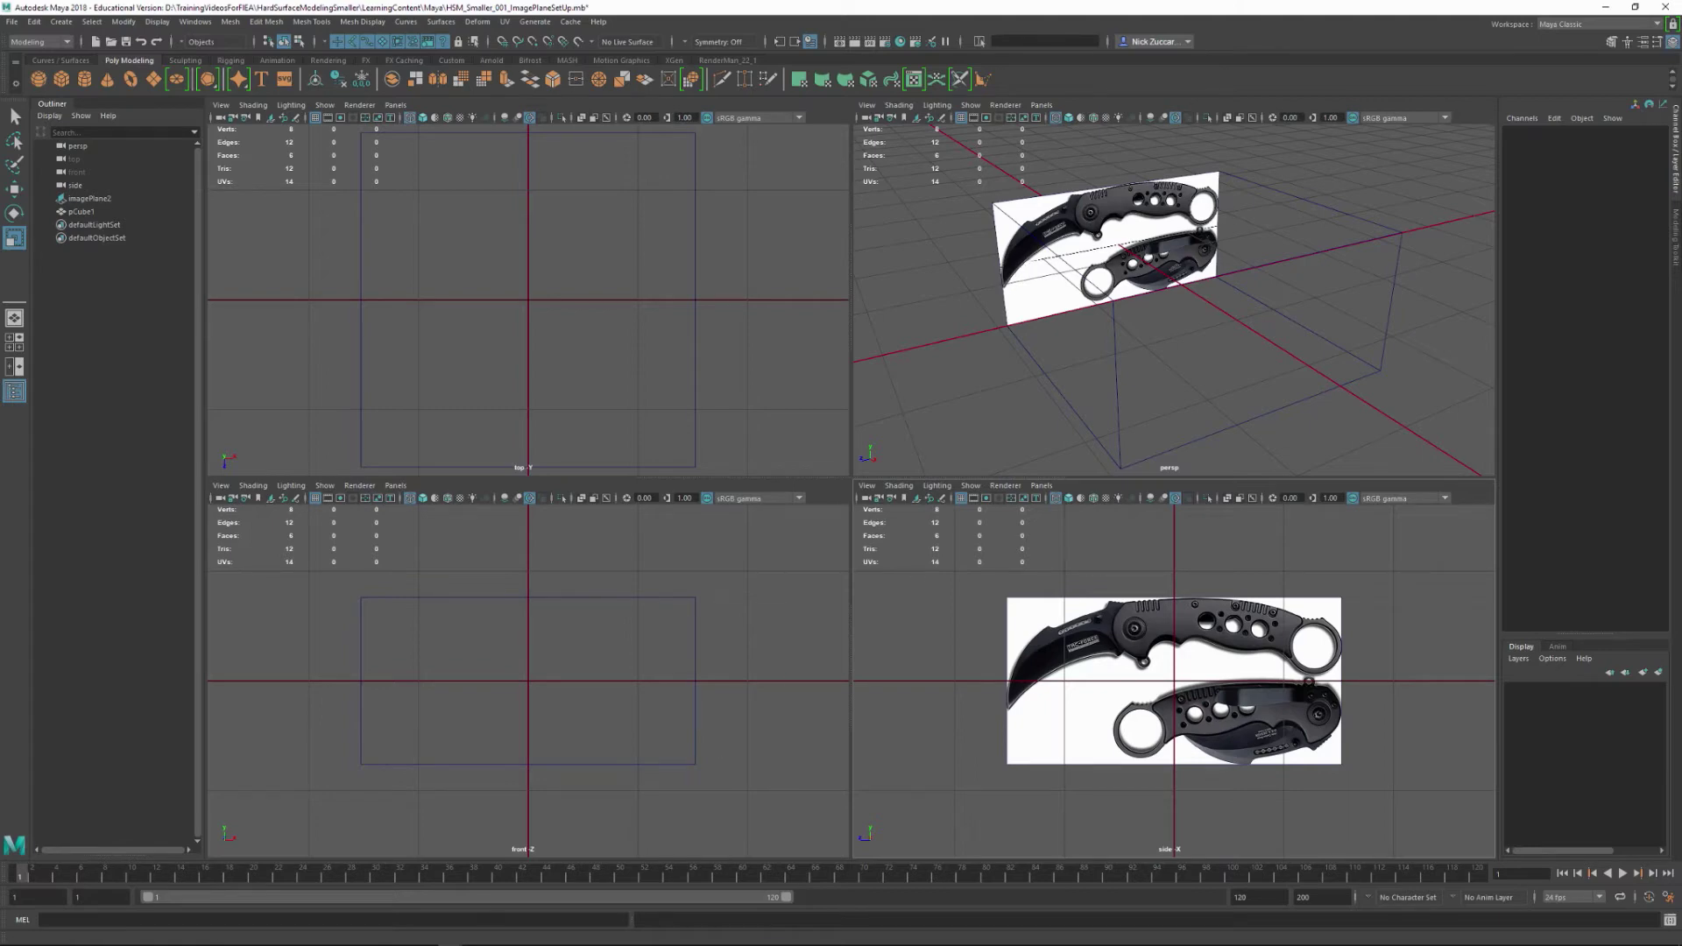
pyautogui.click(341, 936)
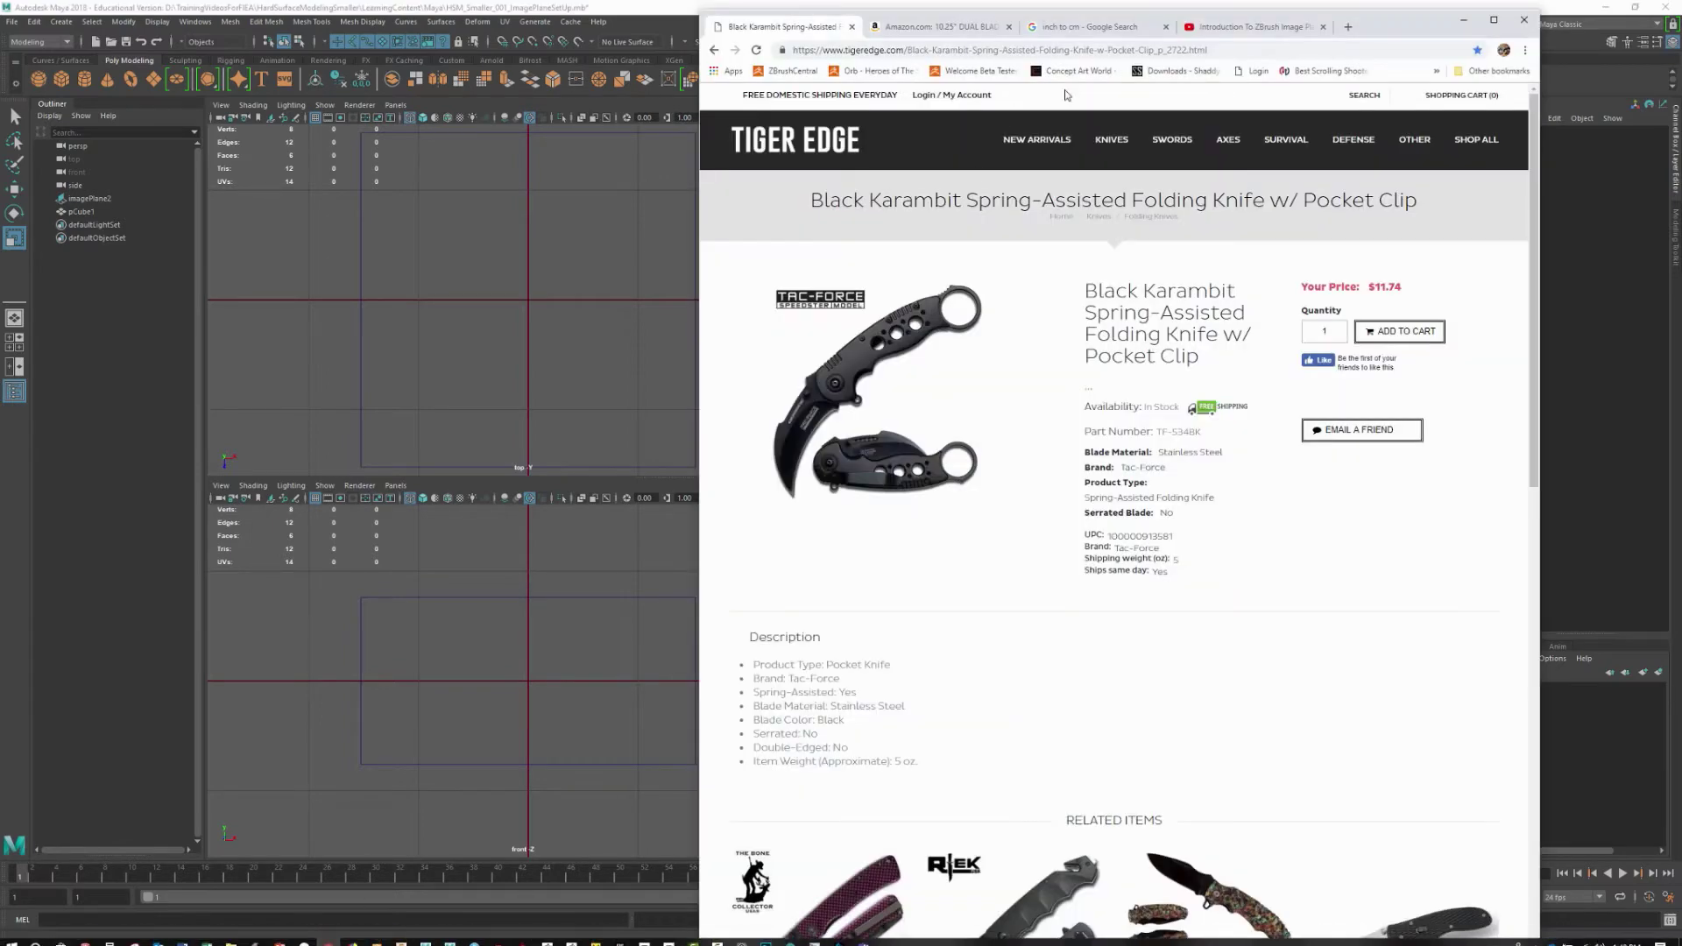
pyautogui.click(1086, 27)
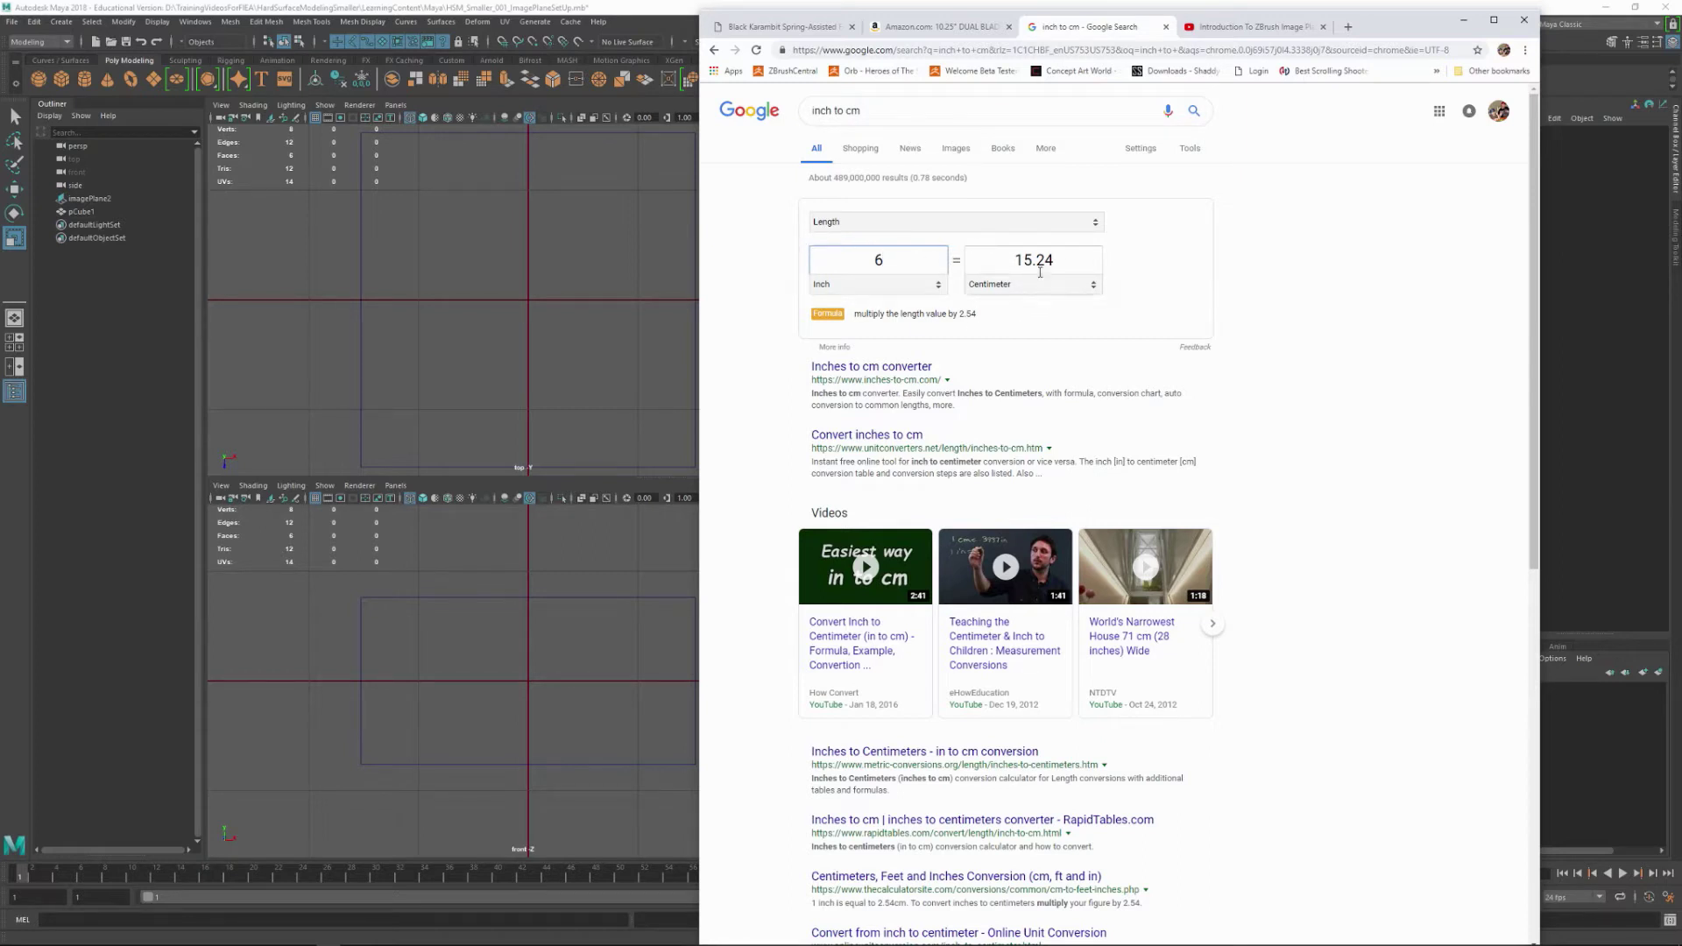
# Return to Maya and select the wireframe cube surrounding the knife image plane.
pyautogui.click(663, 403)
pyautogui.moveTo(1065, 392); pyautogui.dragTo(1149, 480)
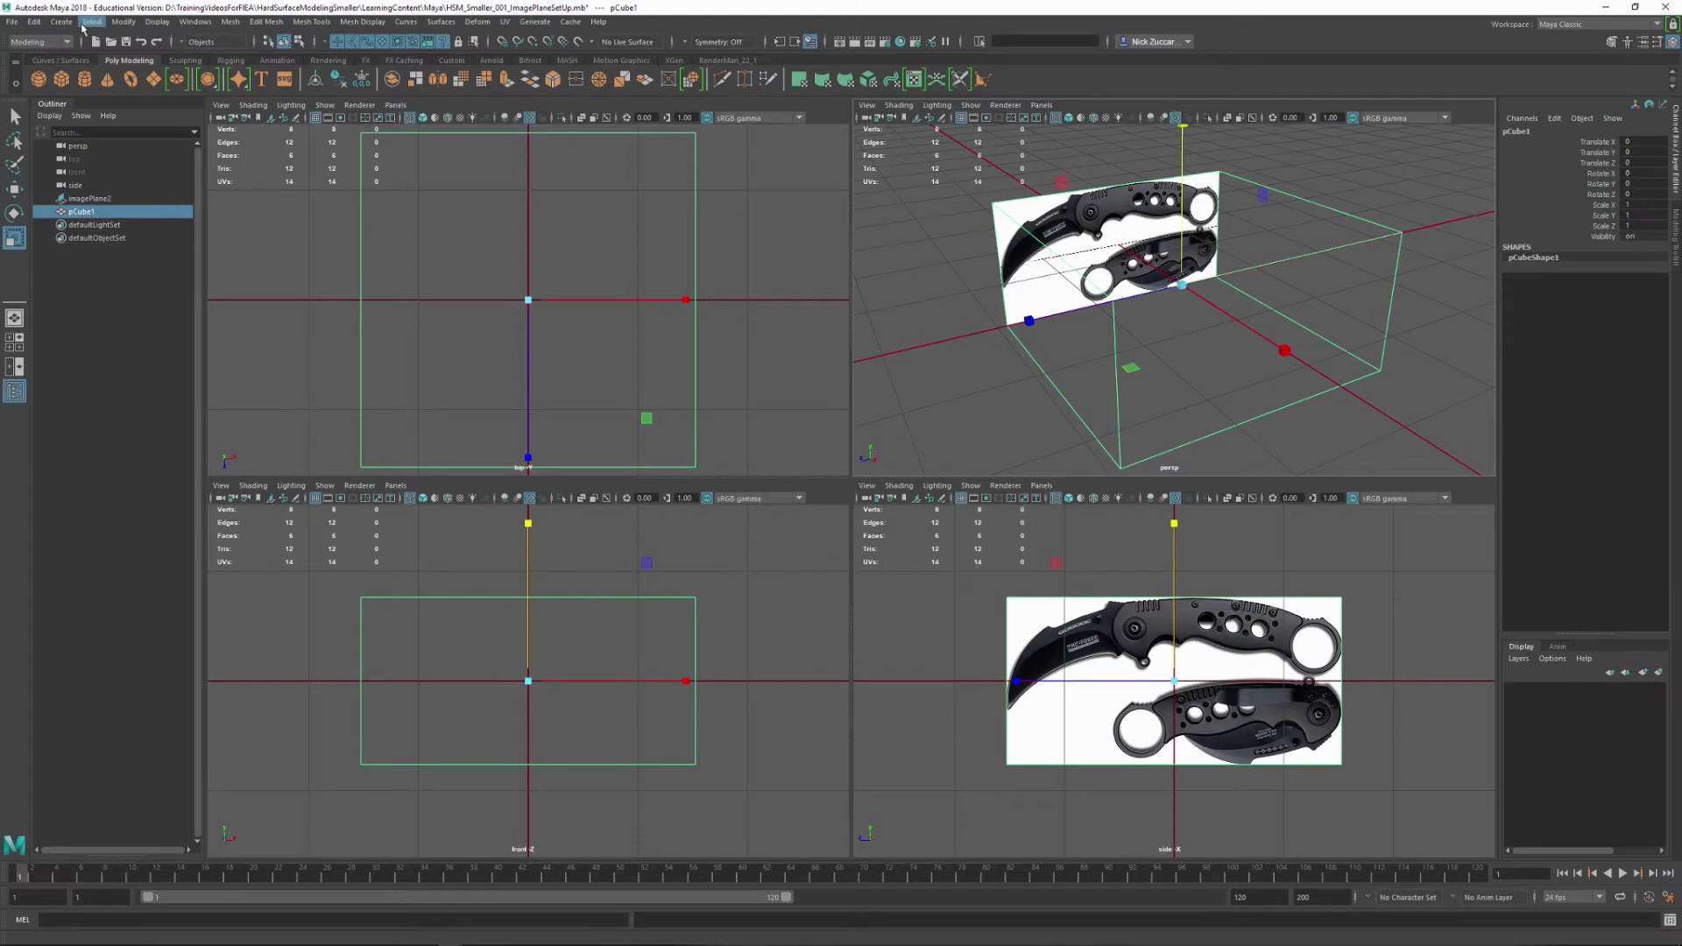
# Open the polygon cube creation options, examine the width, height and depth values, and close them without creating a cube.
pyautogui.click(62, 22)
pyautogui.moveTo(195, 70)
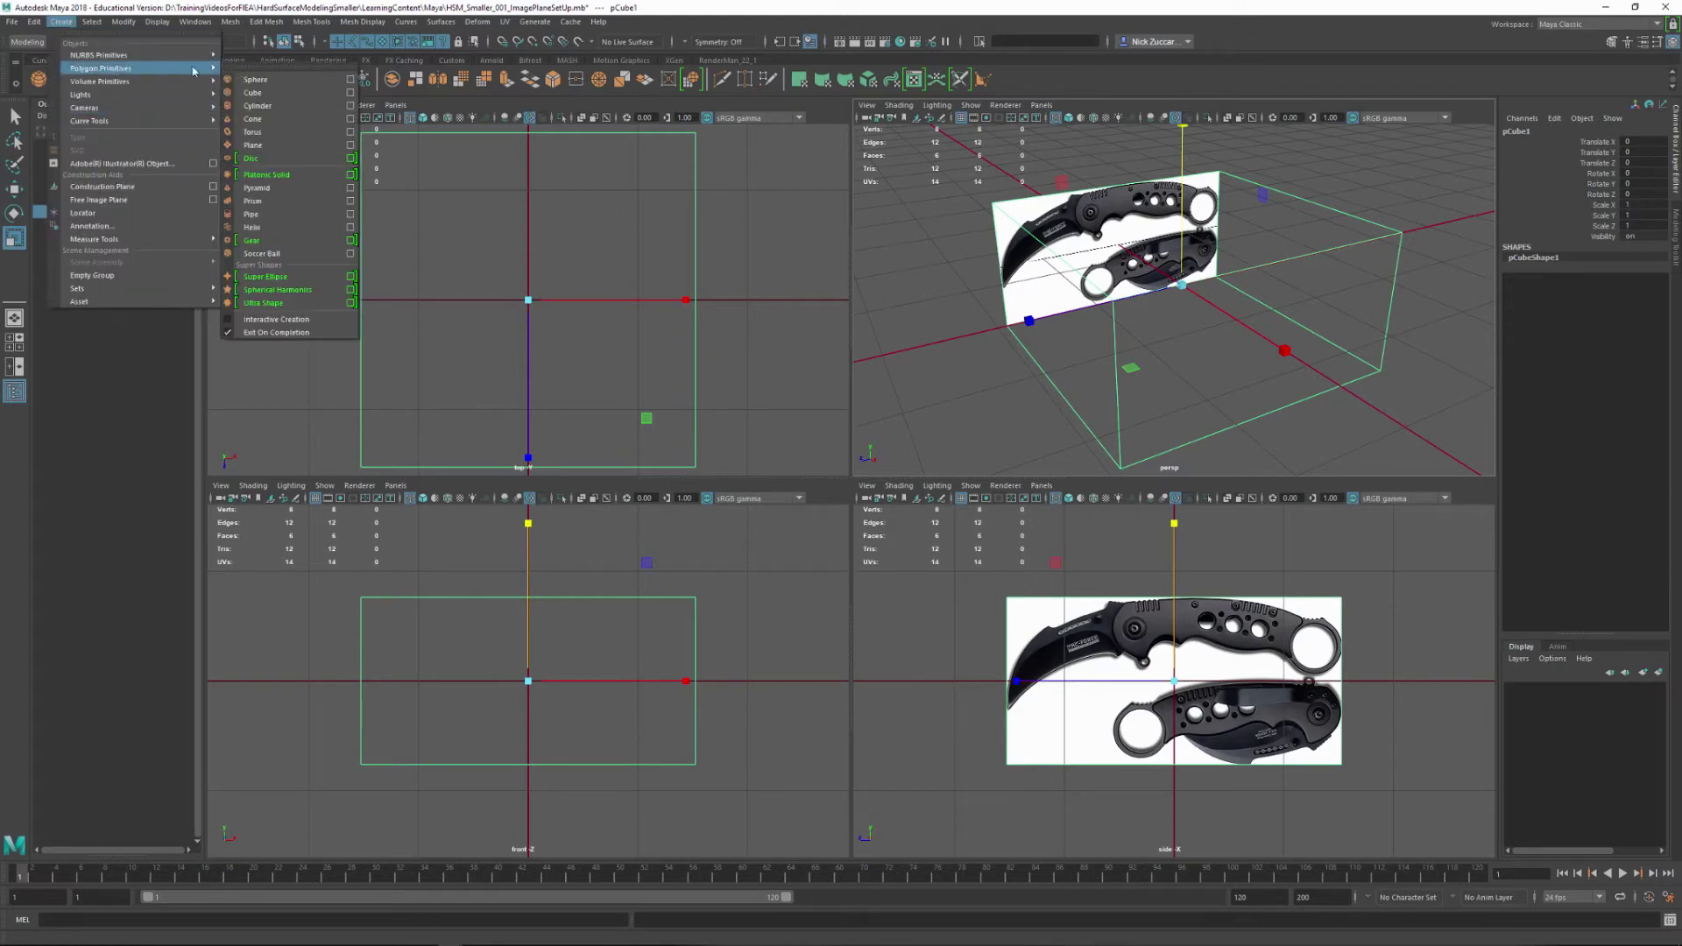
pyautogui.click(350, 92)
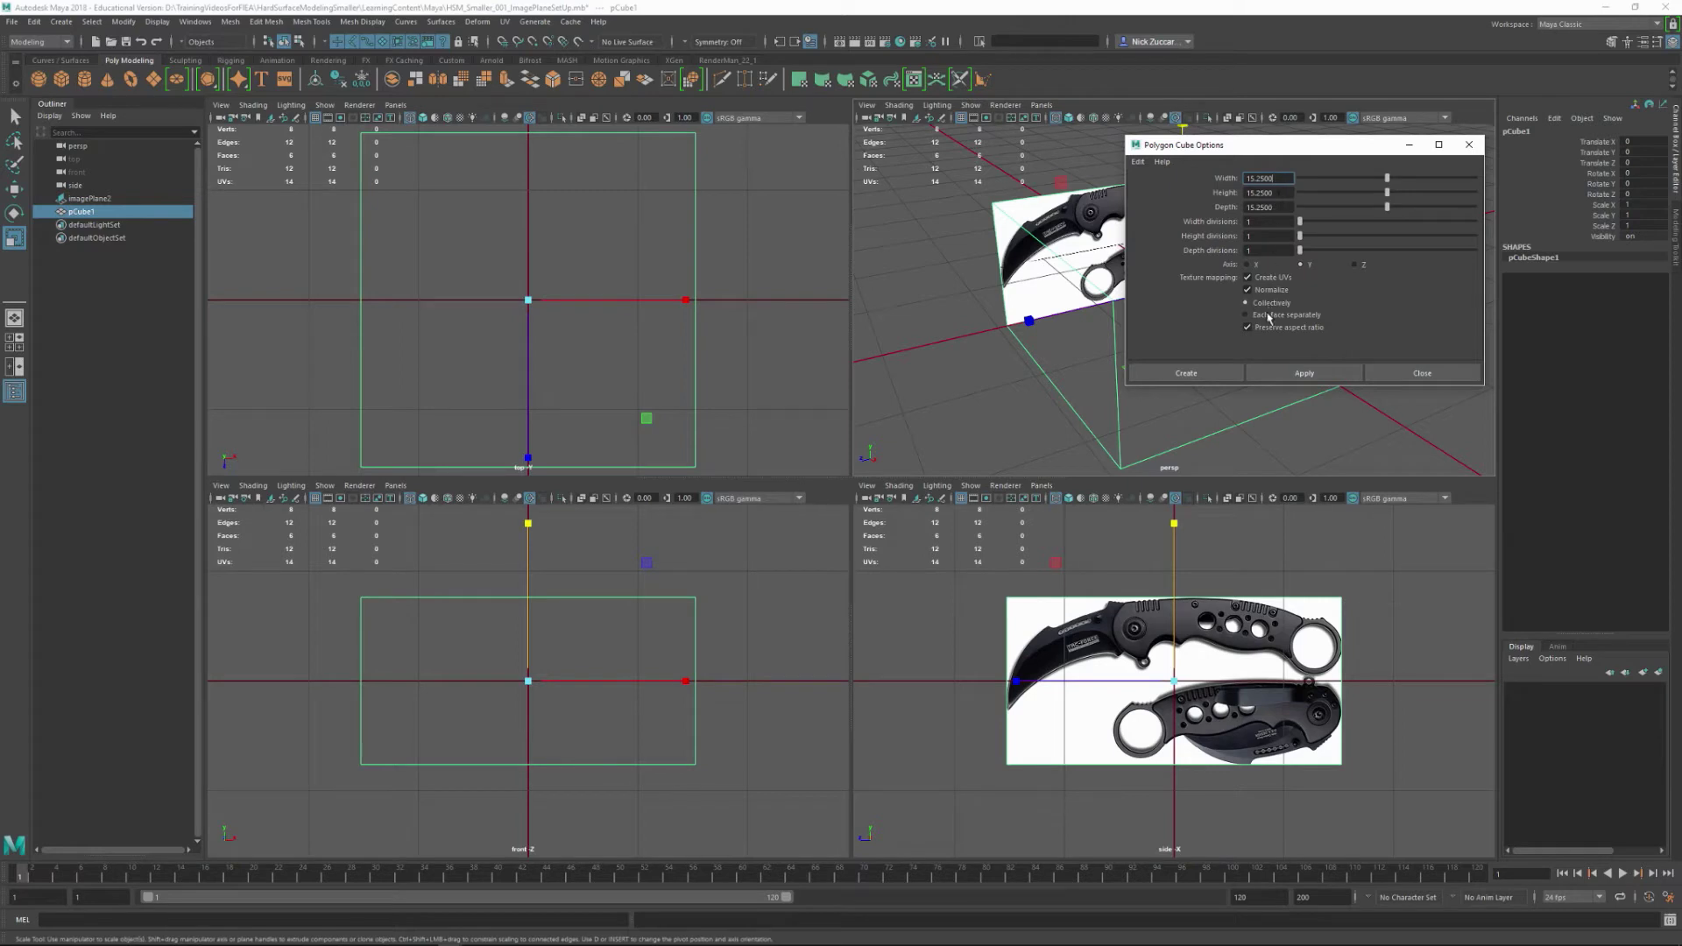
pyautogui.click(1414, 373)
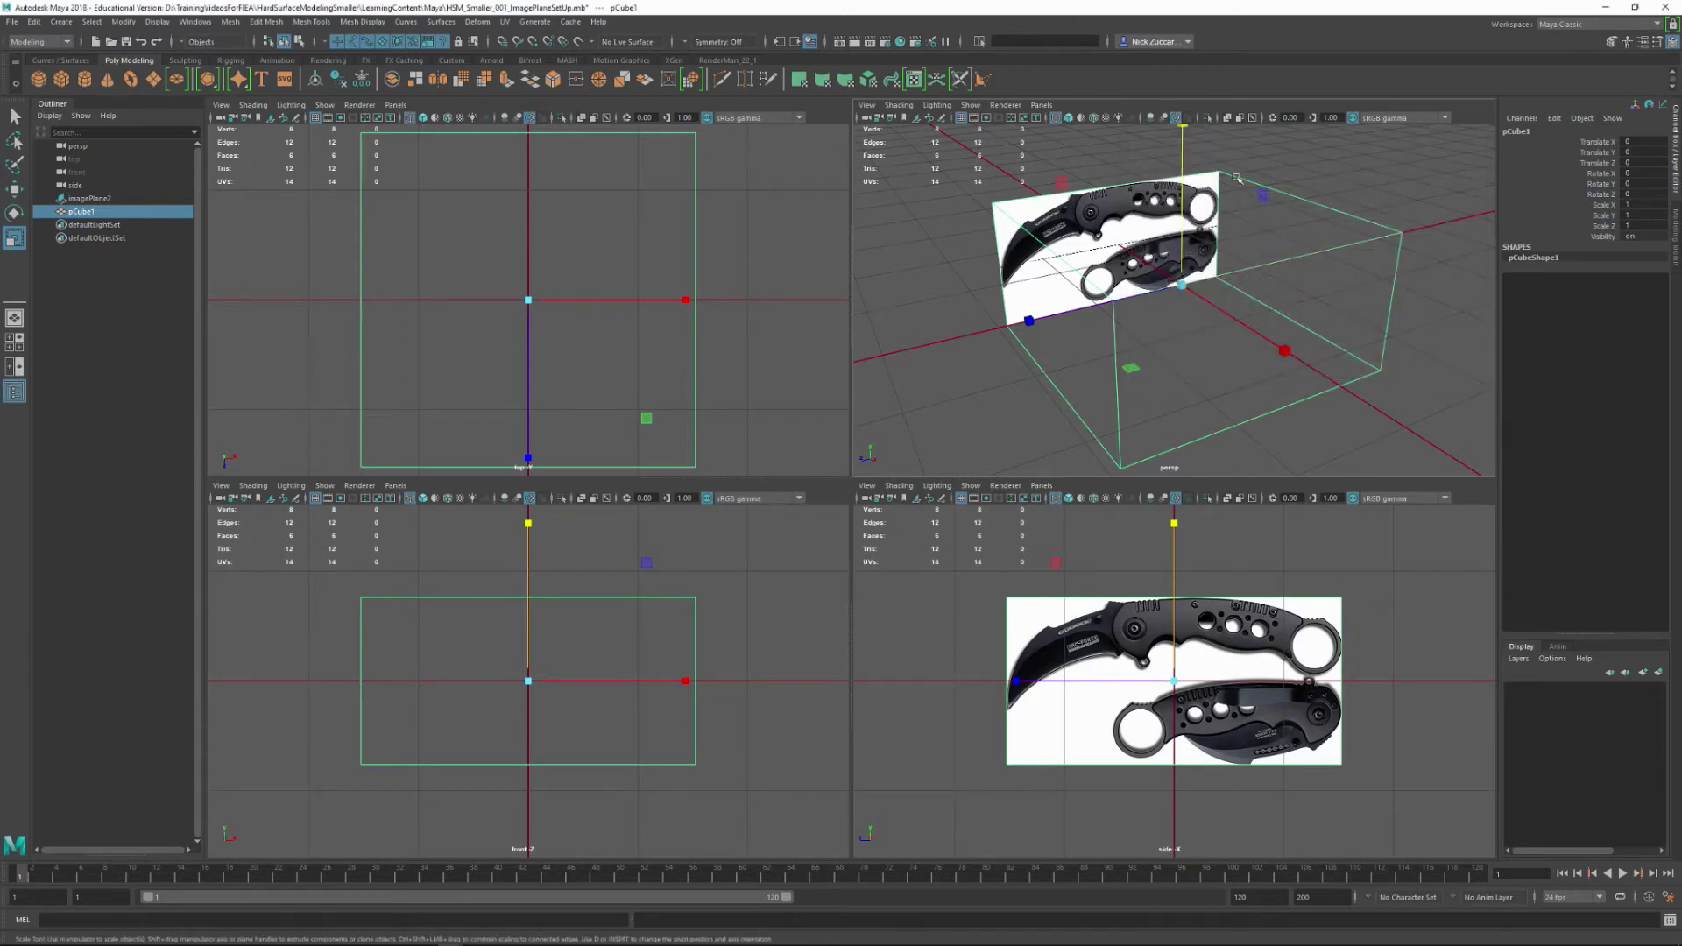
# Try a Scale Y of 0.5 on the selected cube, and restore it to 1.
pyautogui.keyDown('alt'); pyautogui.moveTo(1347, 242); pyautogui.dragTo(1154, 224); pyautogui.keyUp('alt')
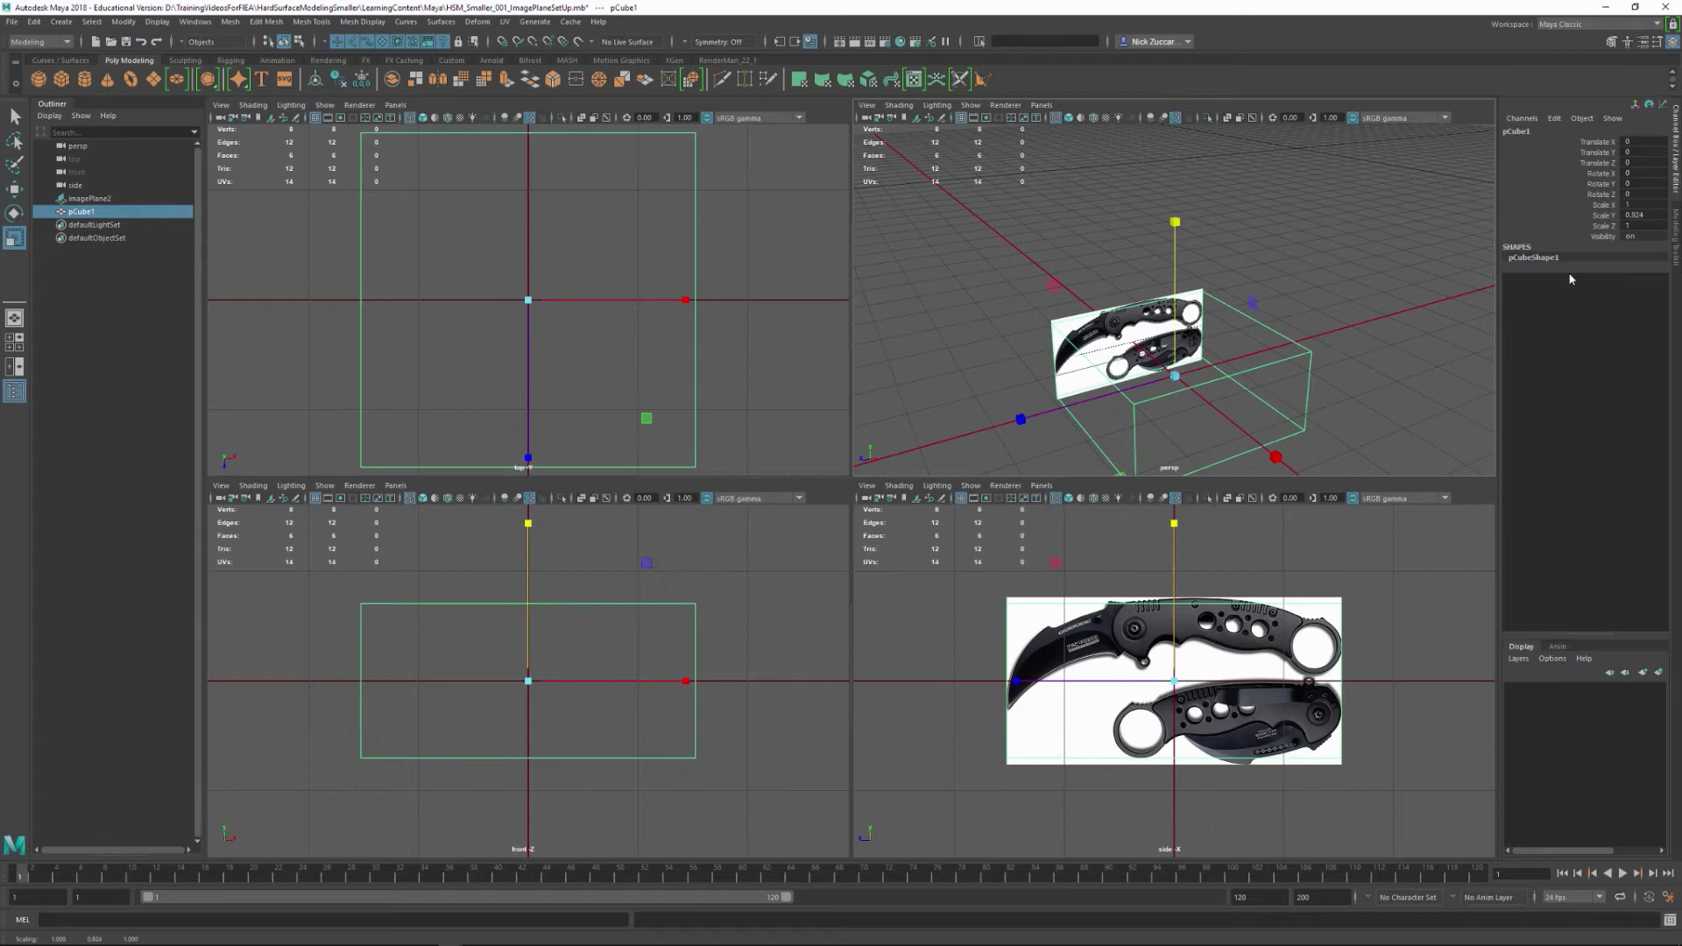
pyautogui.click(1643, 215)
pyautogui.write('0.5')
pyautogui.press('Return')
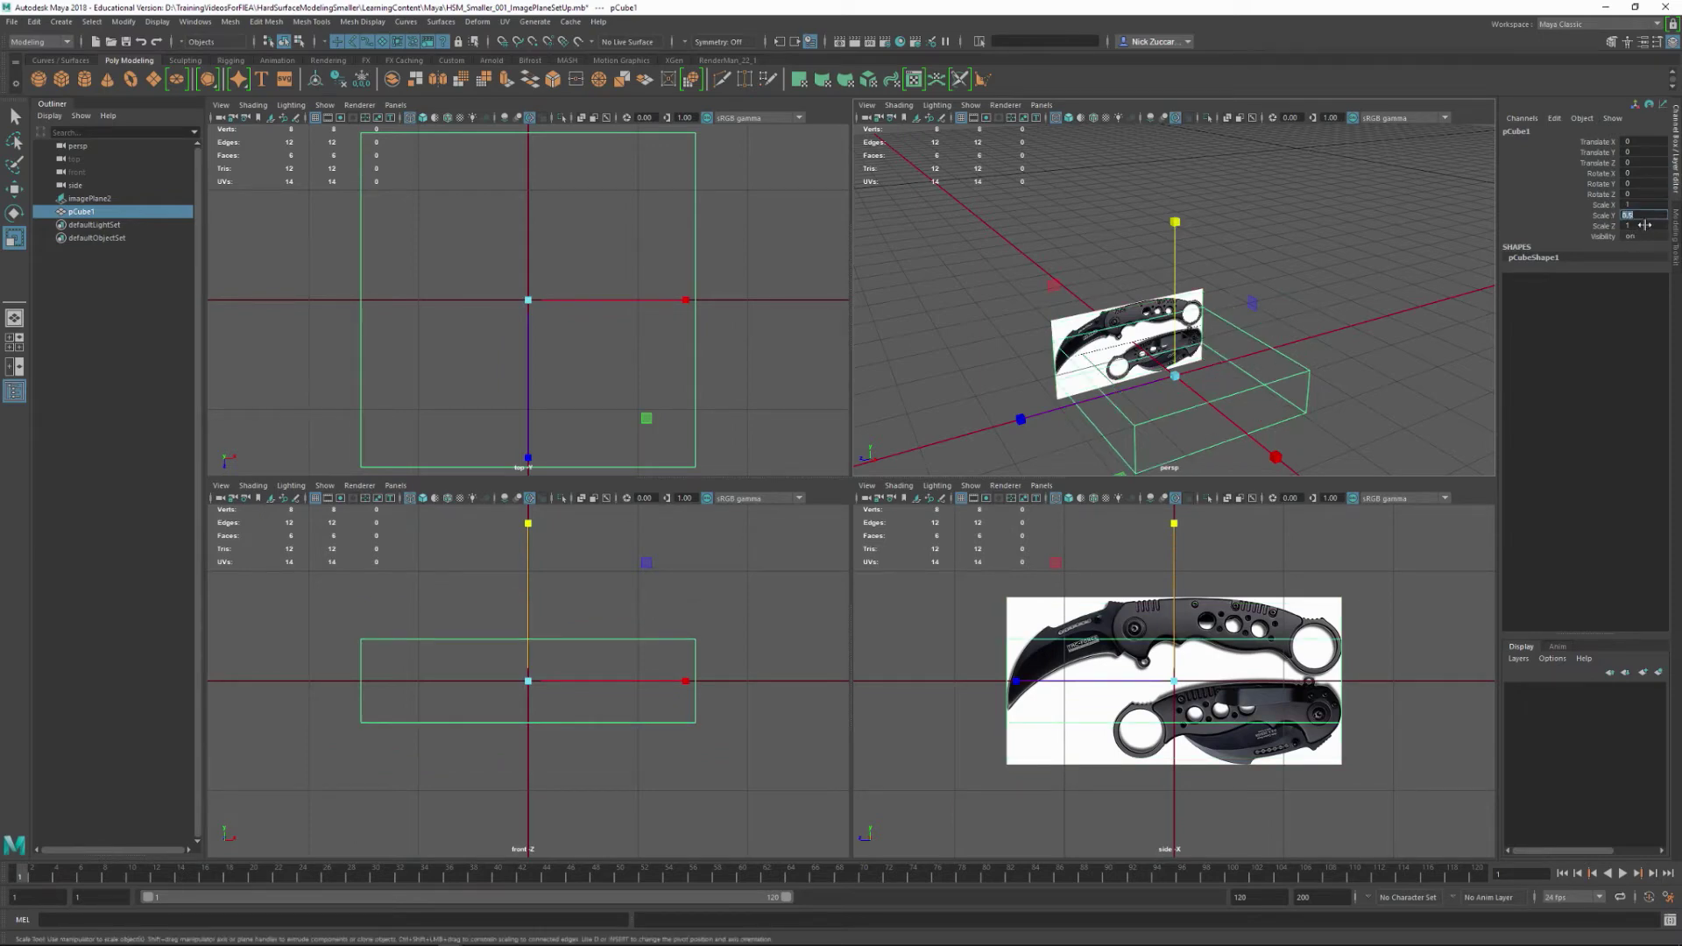
pyautogui.write('1')
pyautogui.press('Return')
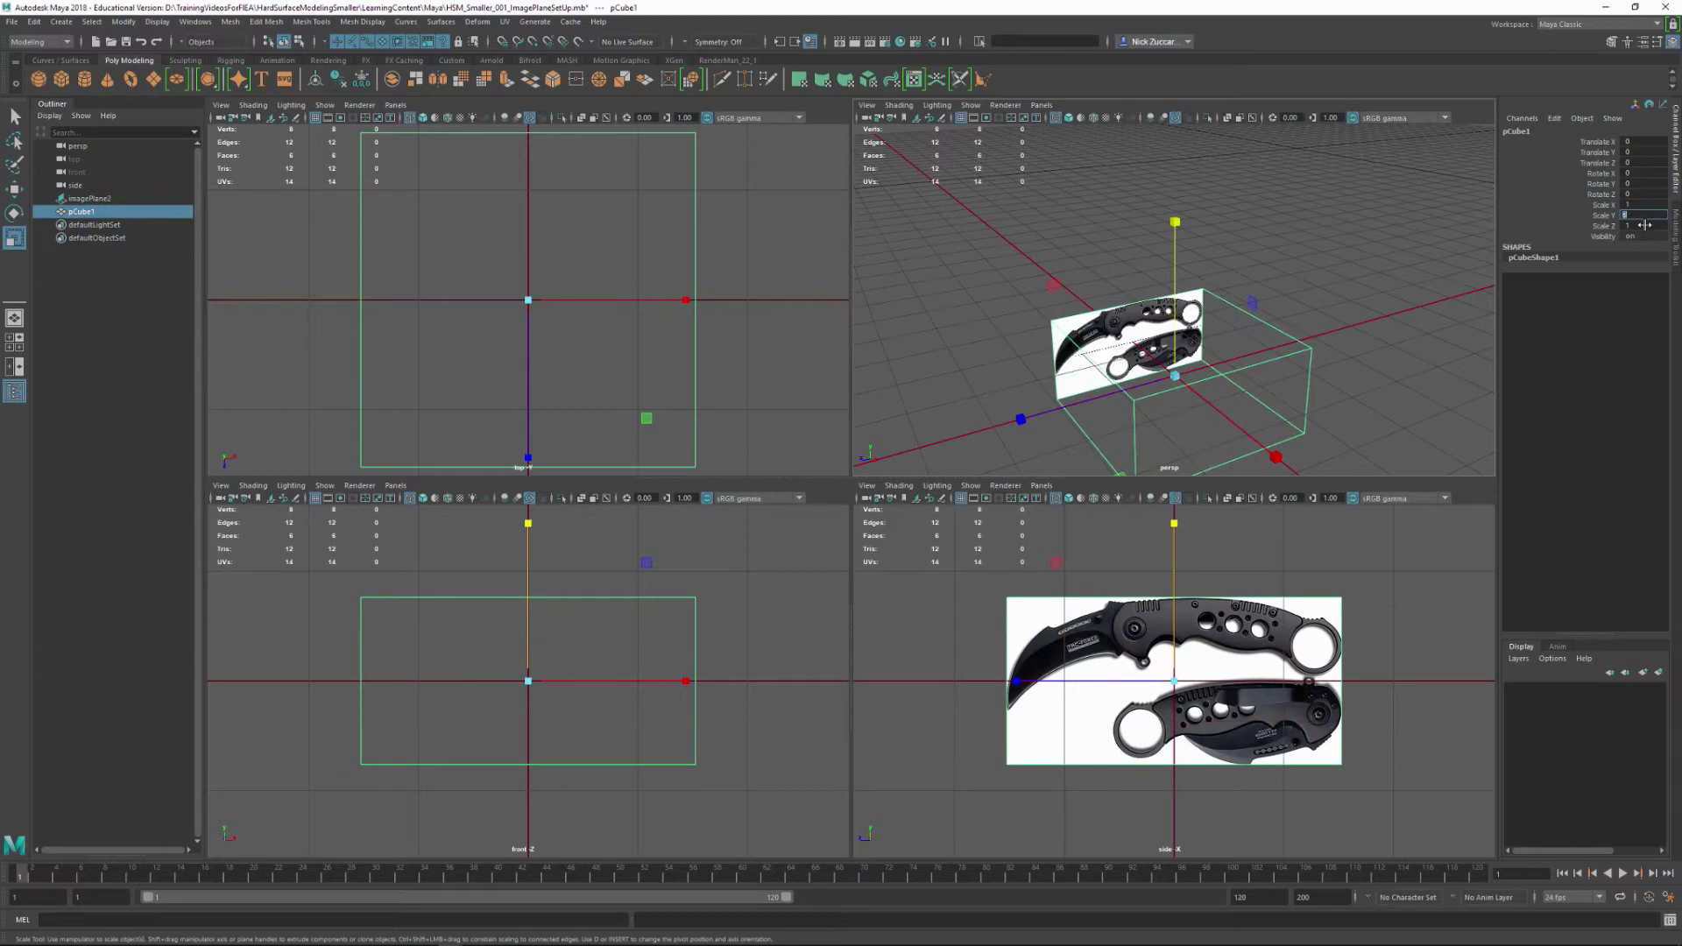
pyautogui.click(1390, 306)
pyautogui.keyDown('alt'); pyautogui.moveTo(1361, 320); pyautogui.dragTo(1294, 325); pyautogui.keyUp('alt')
pyautogui.keyDown('alt'); pyautogui.moveTo(1330, 275); pyautogui.dragTo(1319, 261, button='middle'); pyautogui.keyUp('alt')
pyautogui.keyDown('alt'); pyautogui.moveTo(1319, 261); pyautogui.dragTo(1332, 330, button='right'); pyautogui.keyUp('alt')
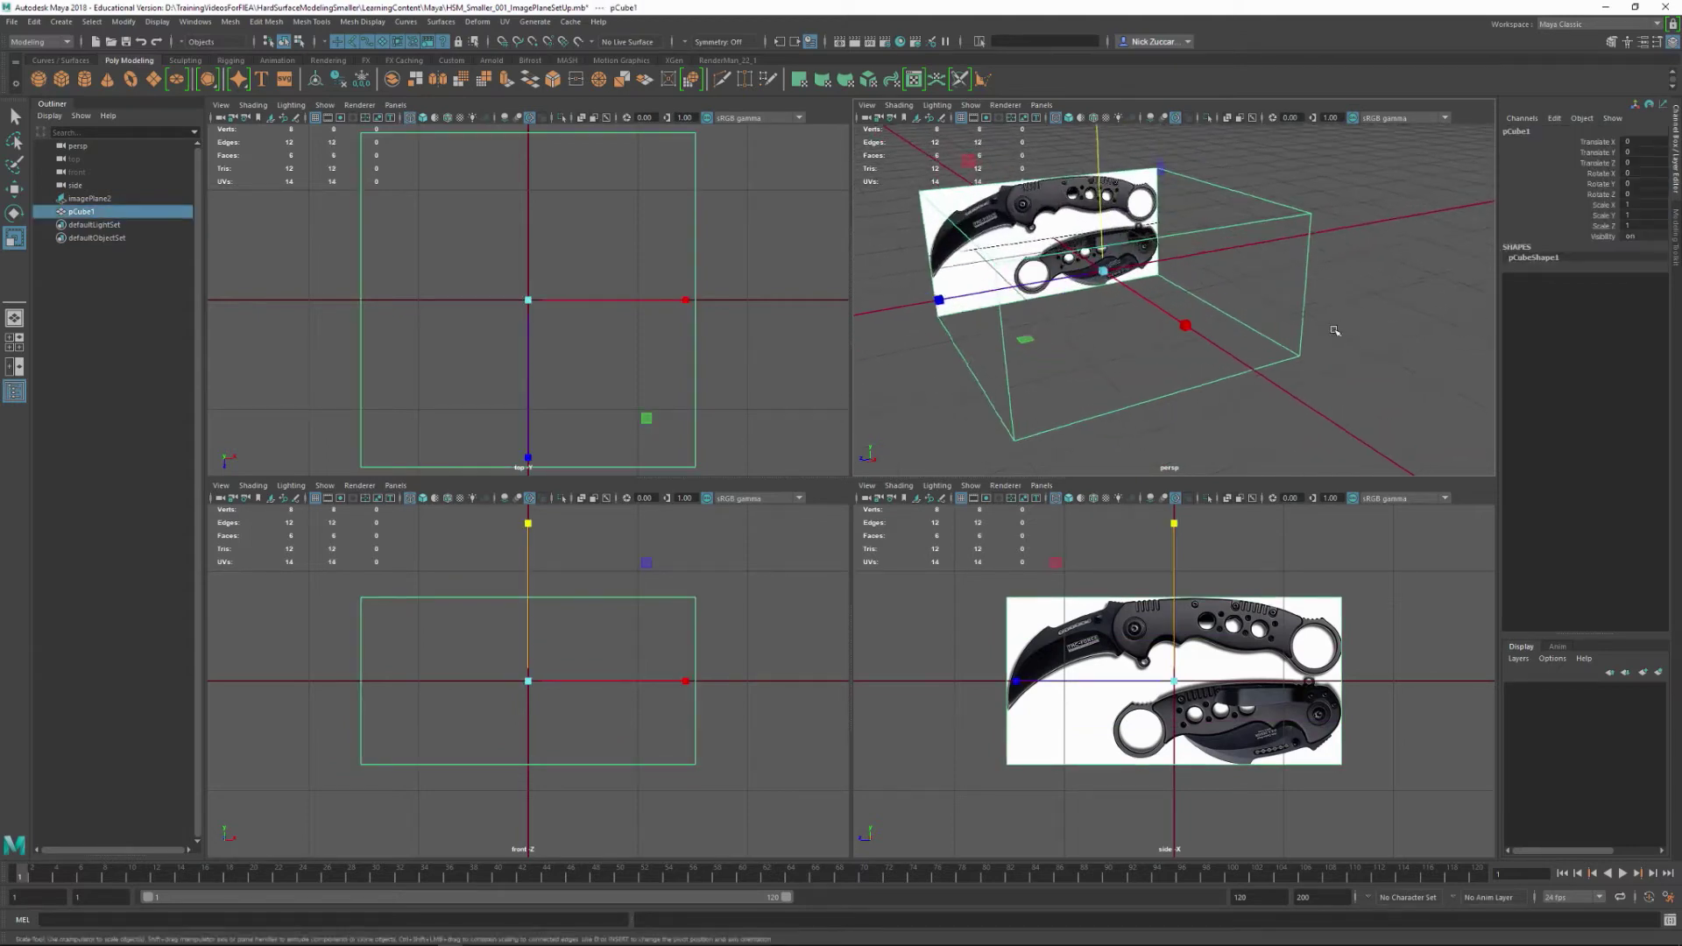
pyautogui.keyDown('alt'); pyautogui.moveTo(1332, 330); pyautogui.dragTo(1363, 350, button='middle'); pyautogui.keyUp('alt')
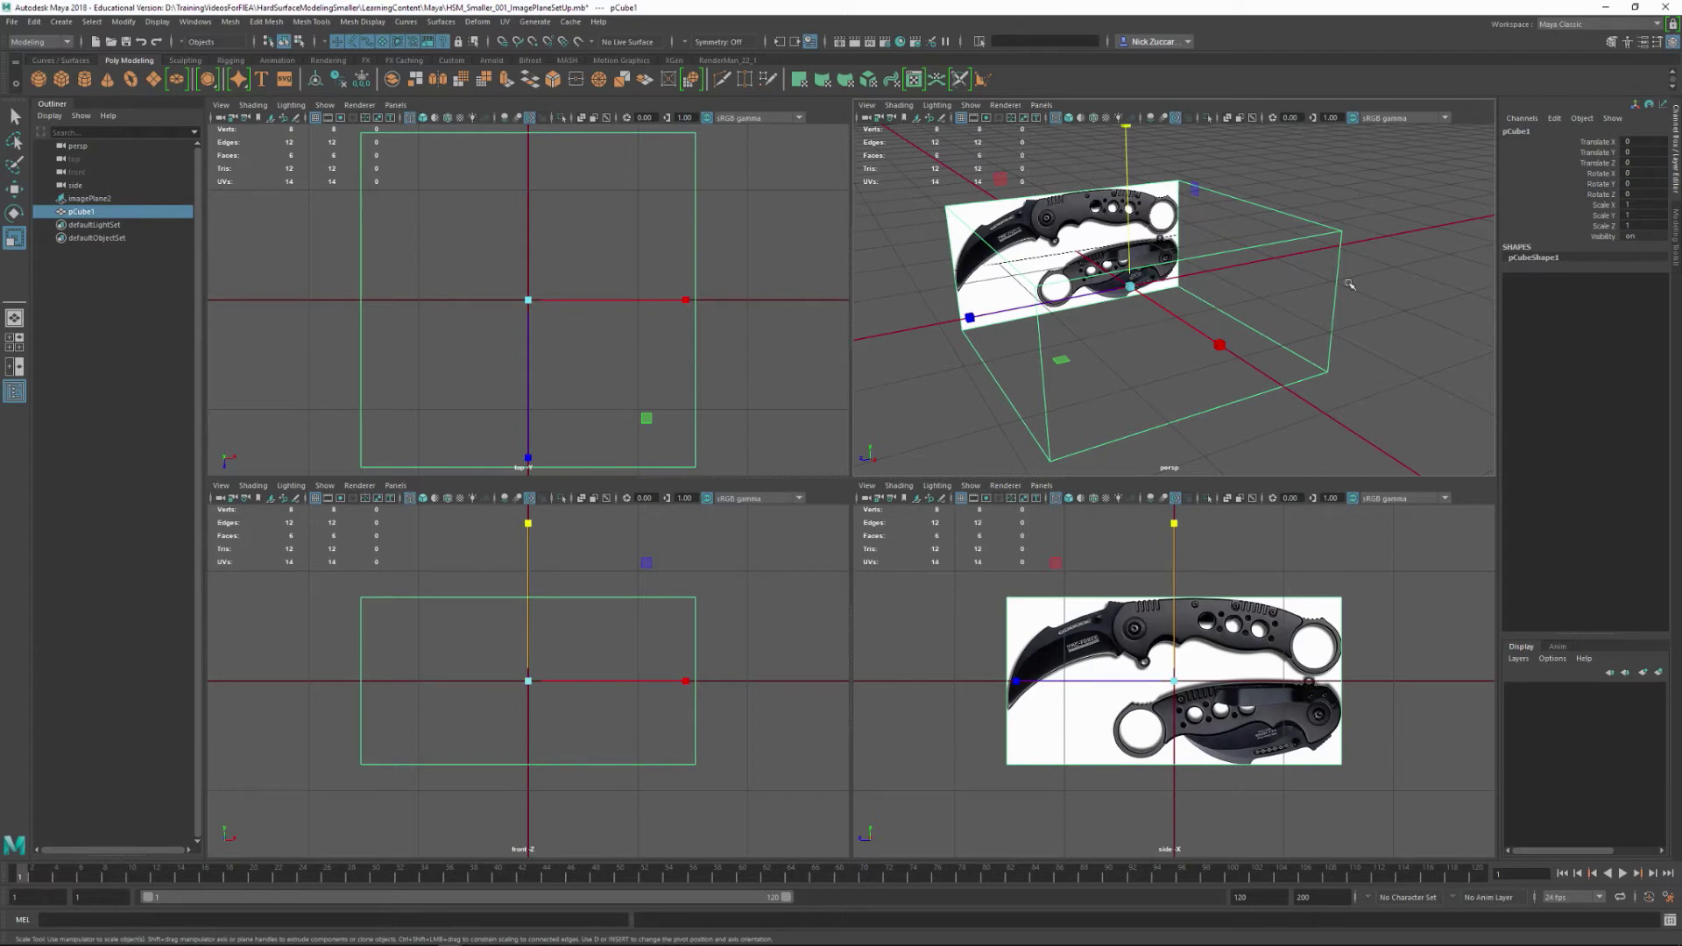
pyautogui.click(124, 21)
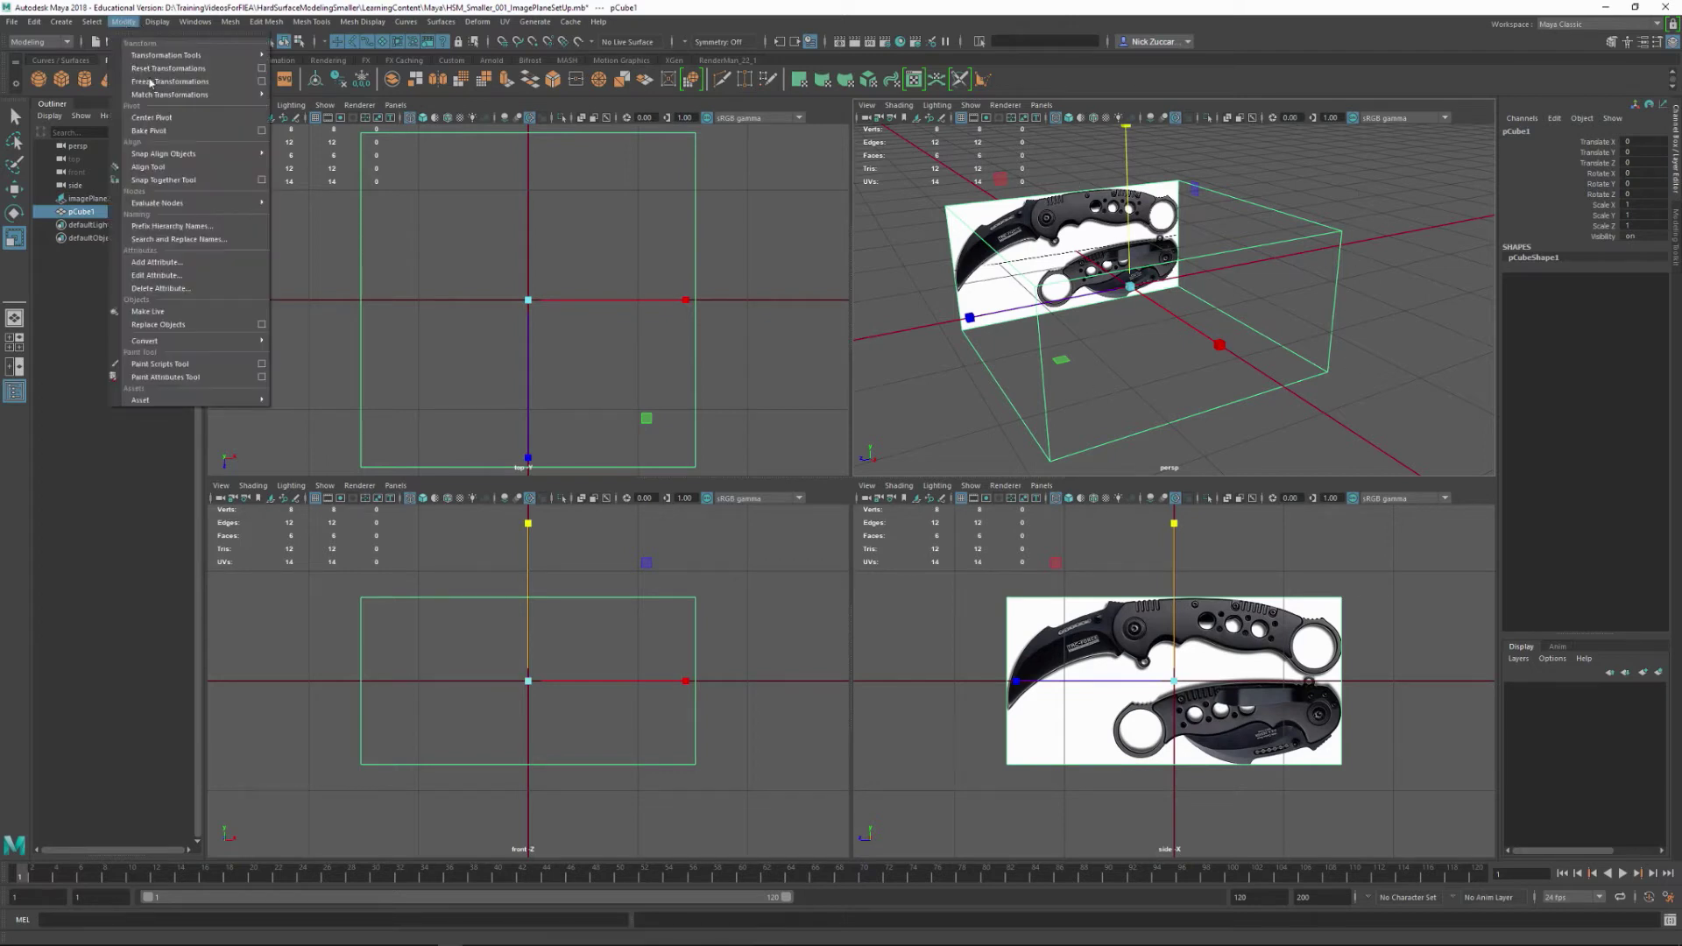
pyautogui.click(1287, 260)
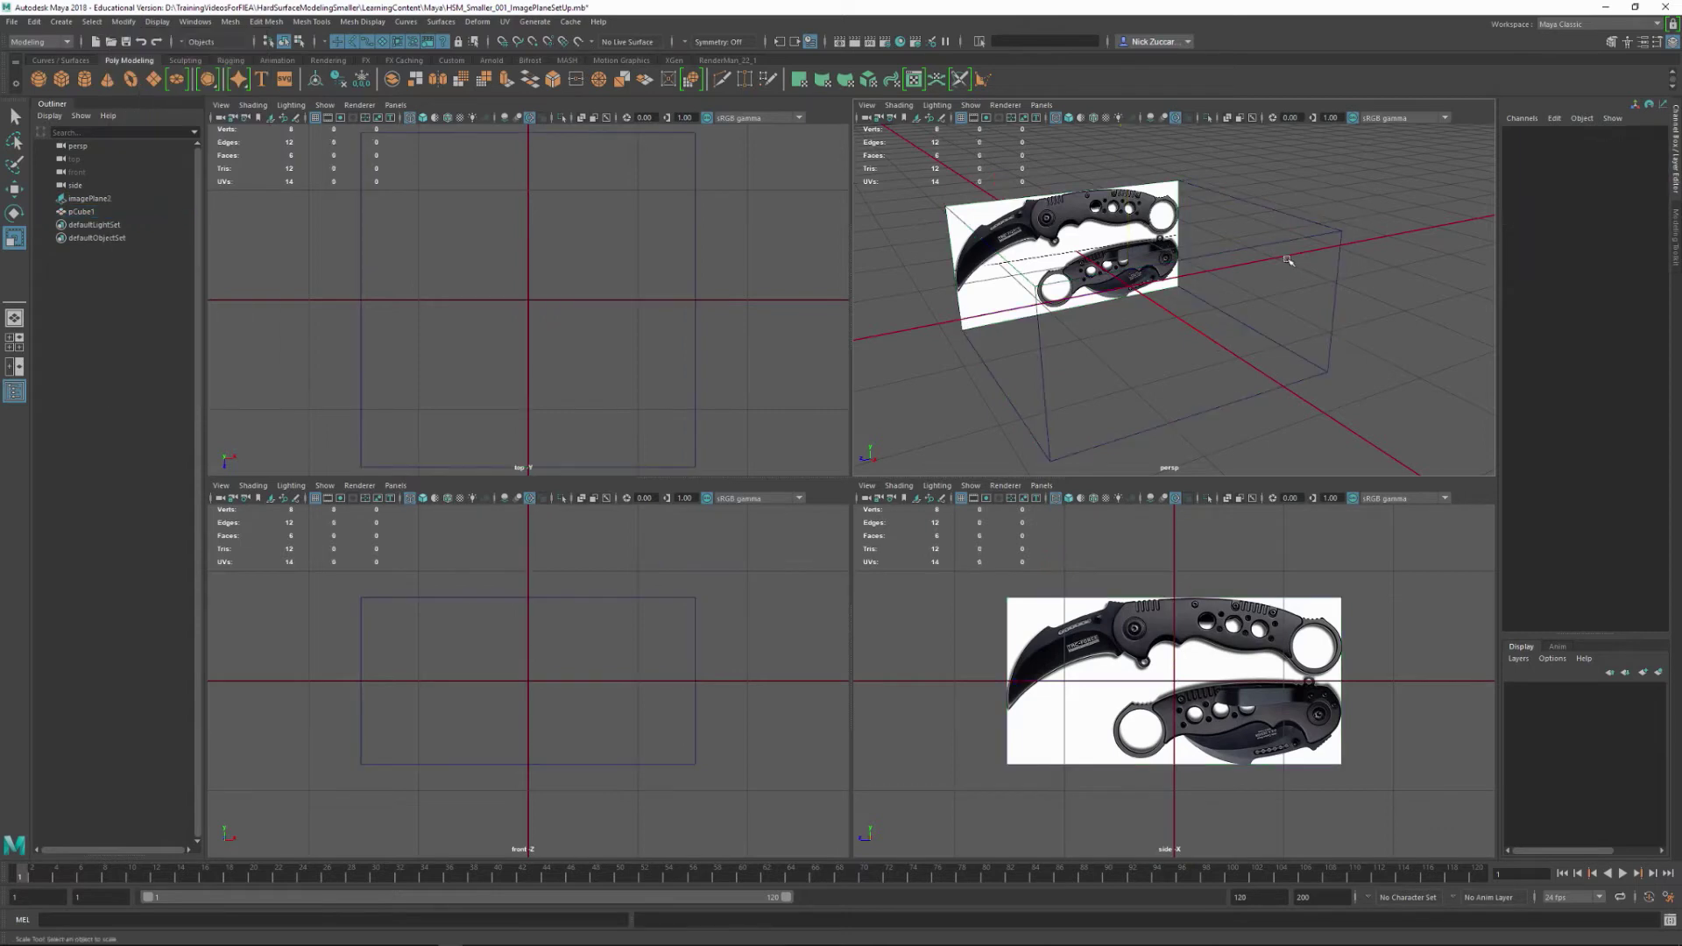
pyautogui.keyDown('alt'); pyautogui.moveTo(1299, 285); pyautogui.dragTo(1262, 289); pyautogui.keyUp('alt')
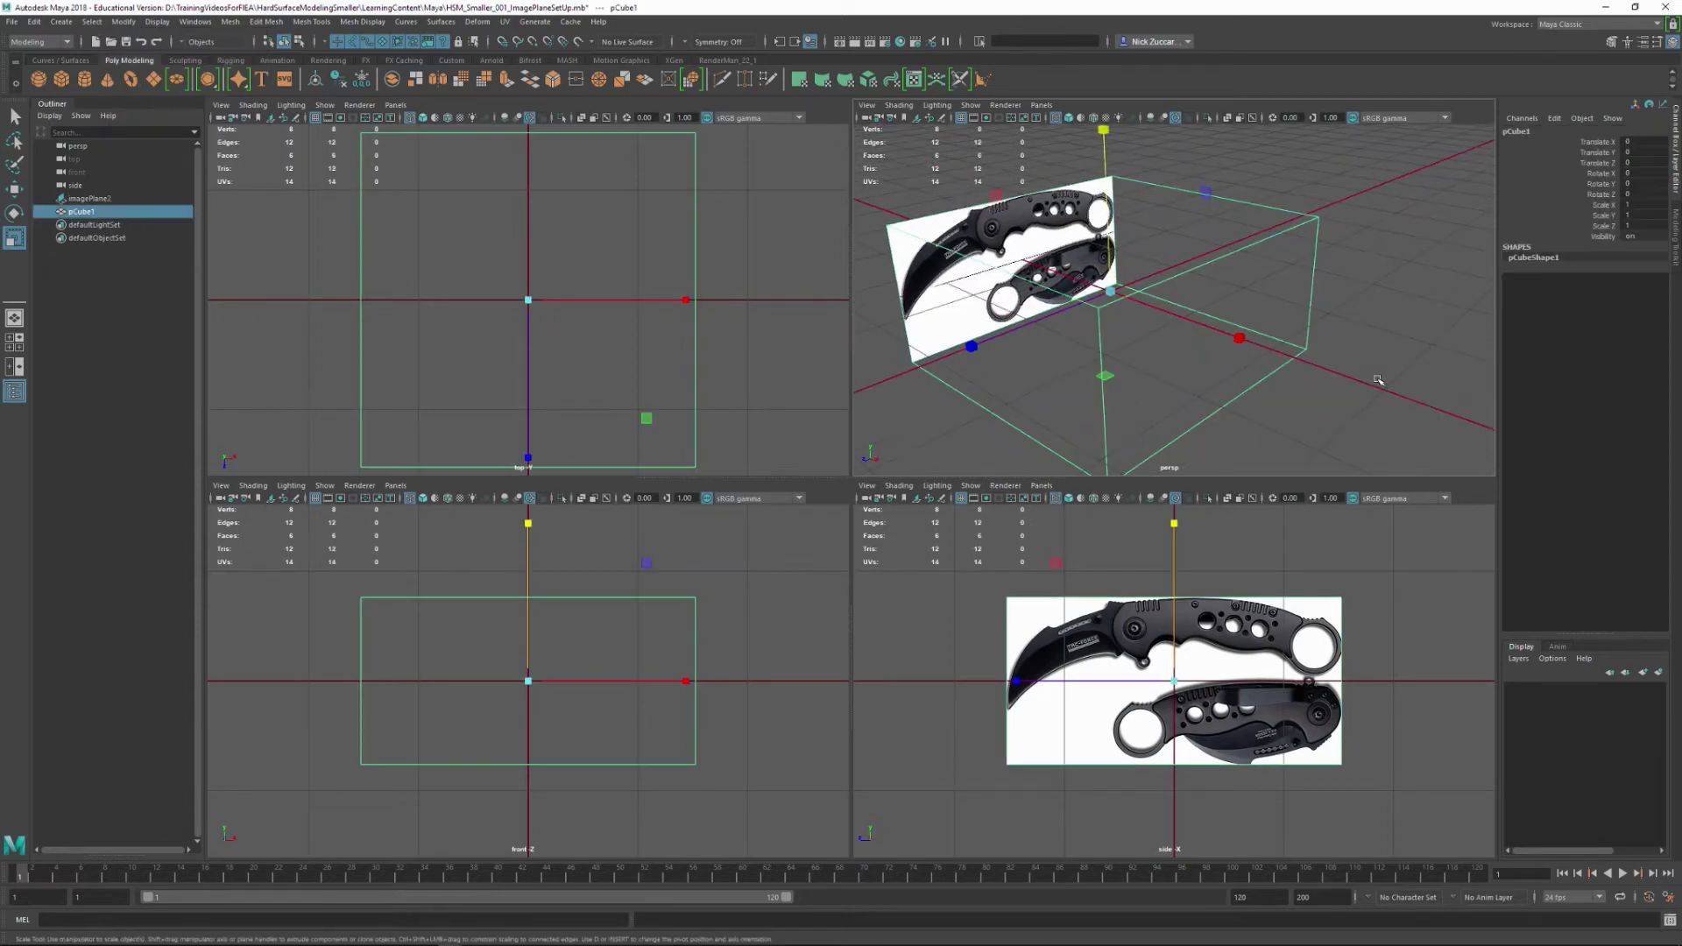
# Select the knife image plane and enlarge it uniformly to a scale of about 3.01.
pyautogui.click(1376, 378)
pyautogui.click(975, 308)
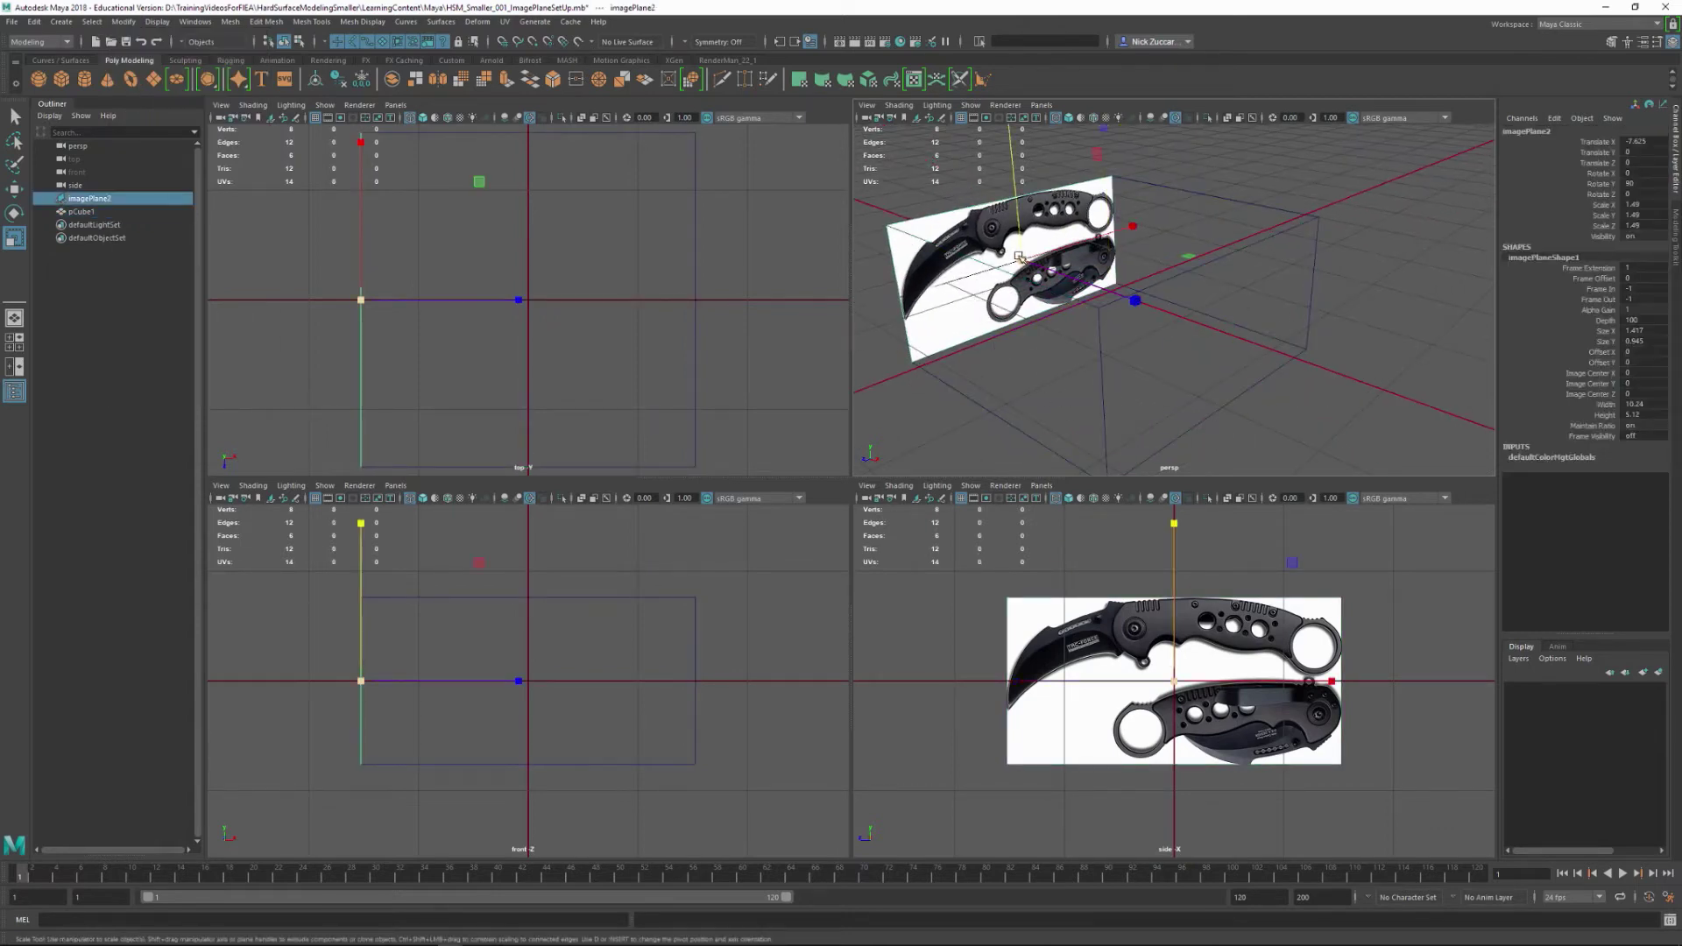
pyautogui.moveTo(1019, 256); pyautogui.dragTo(1194, 331)
pyautogui.scroll(-5, 1222, 363)
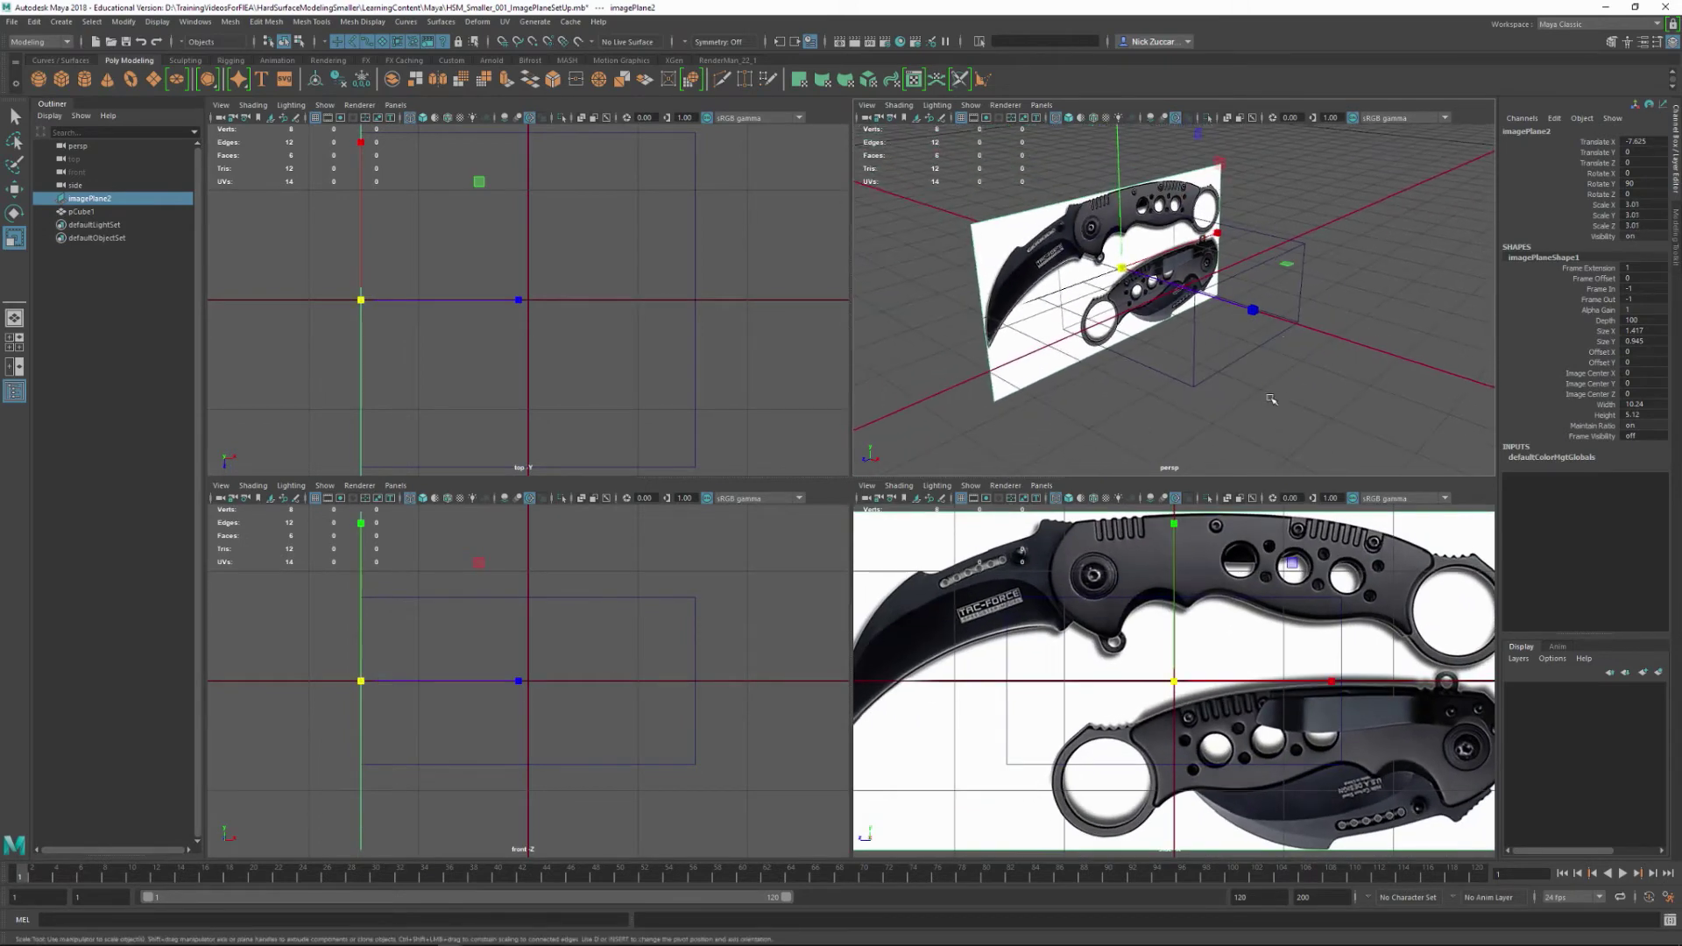
# In a maximized side view, shrink the image plane uniformly to fit the cube outline, with Scale X, Y and Z set to 1.481.
pyautogui.press('space')
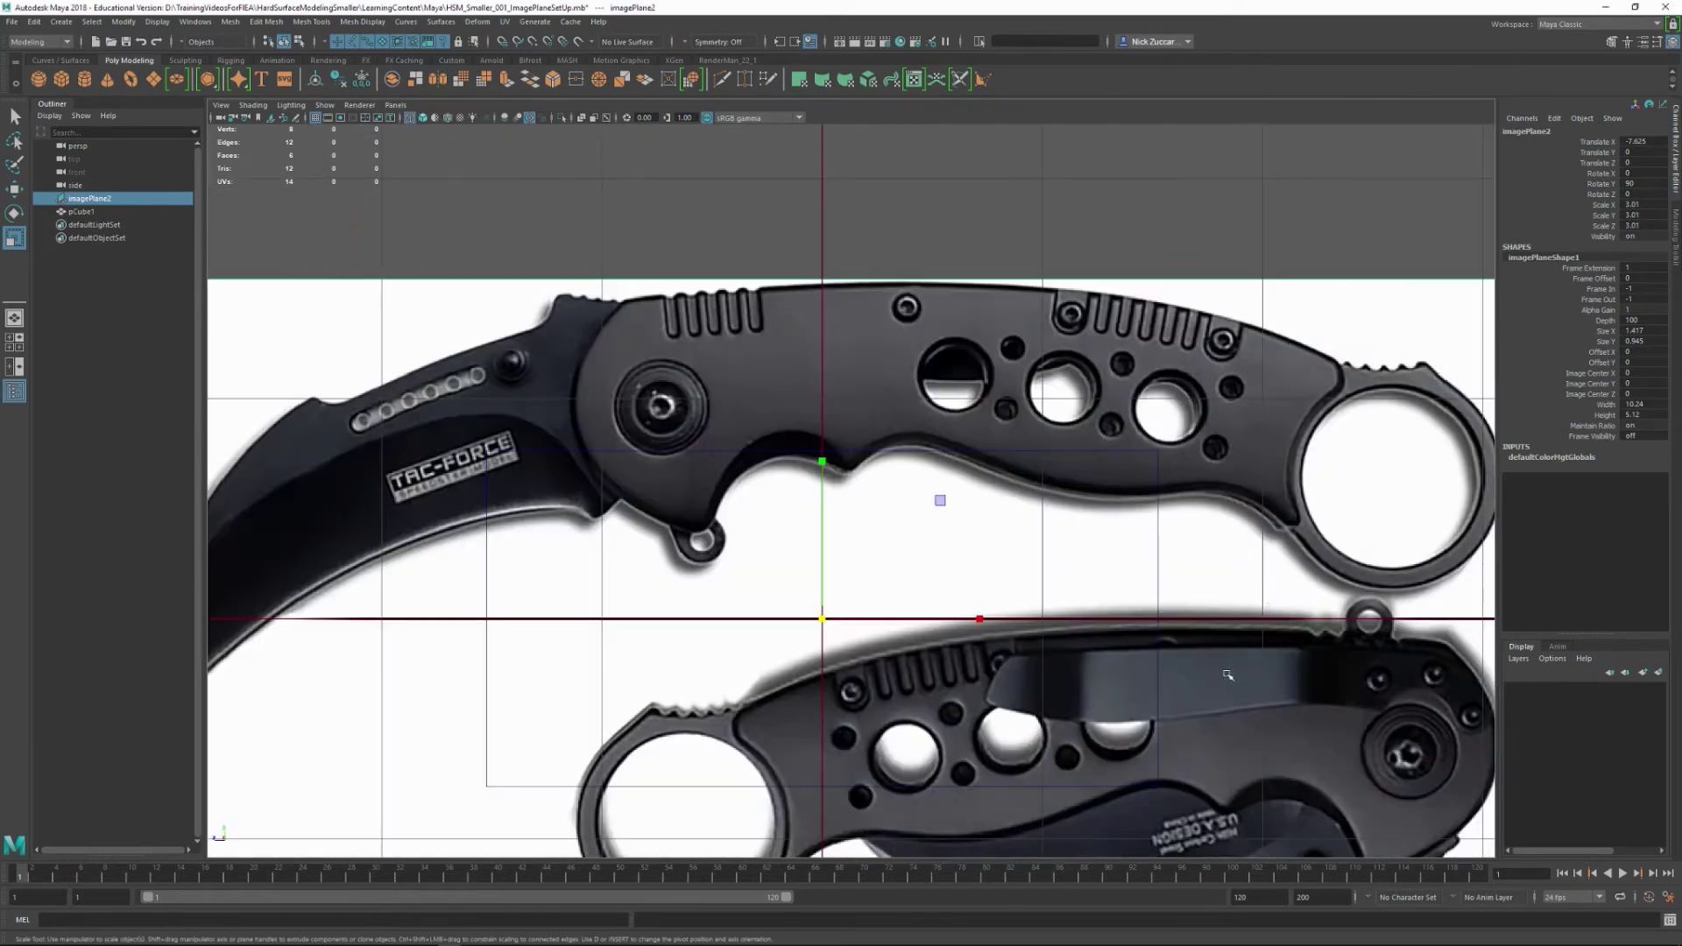
pyautogui.scroll(-4, 929, 496)
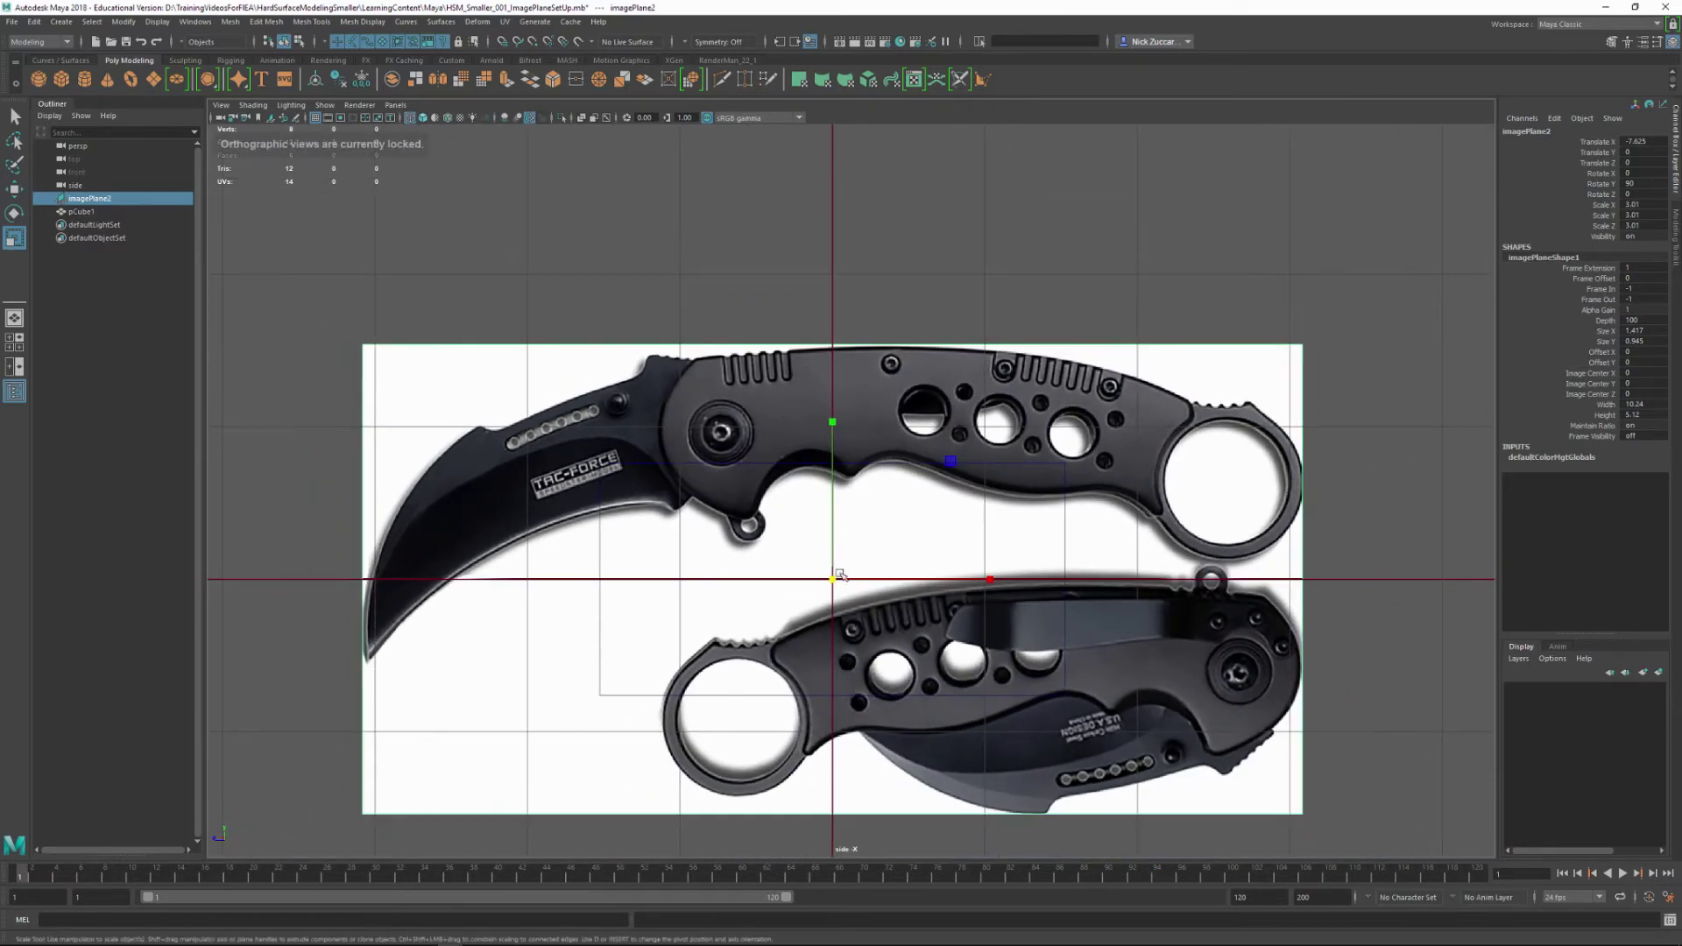
pyautogui.moveTo(830, 574); pyautogui.dragTo(568, 620)
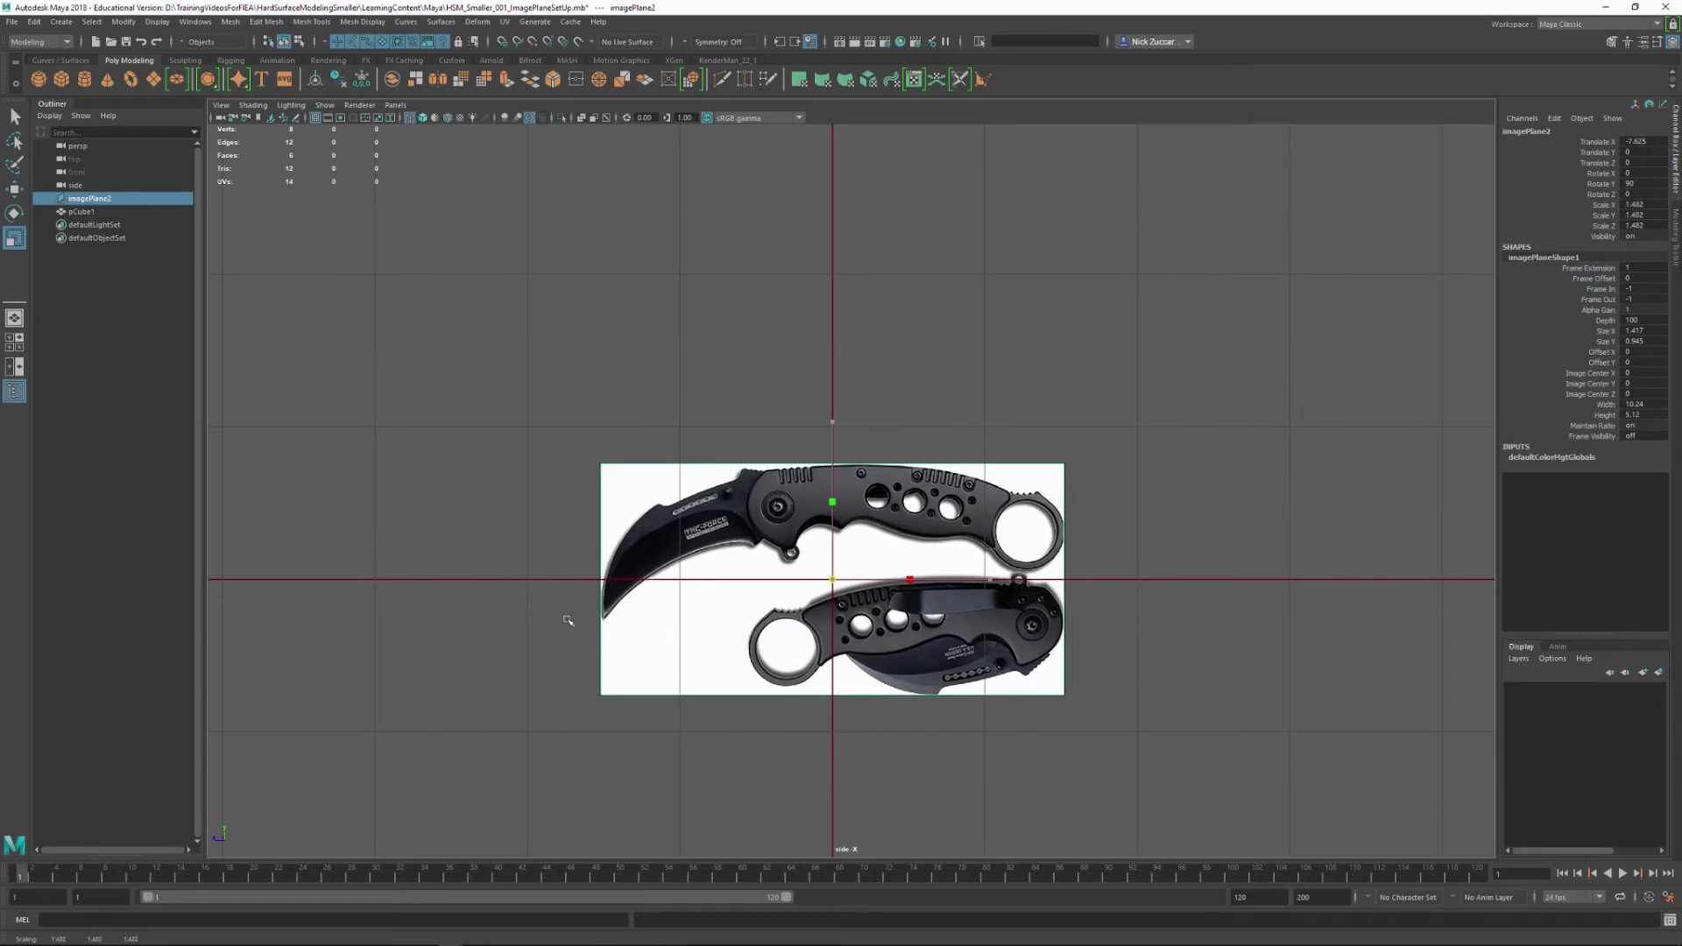
pyautogui.moveTo(1638, 205); pyautogui.dragTo(1658, 225)
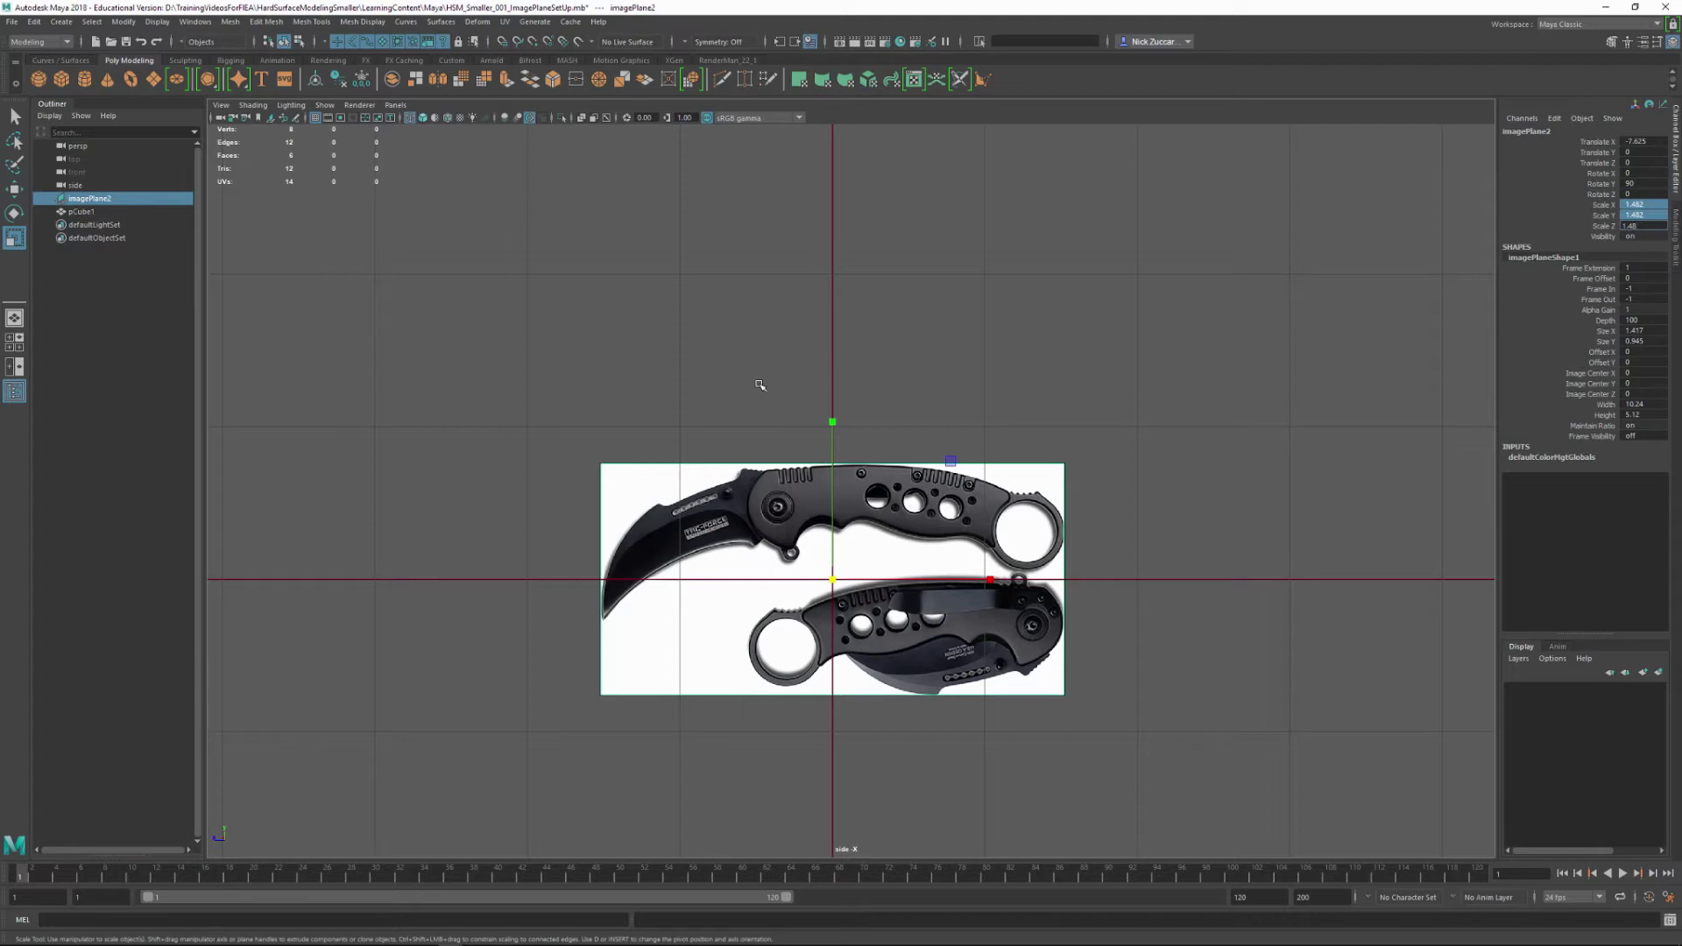
pyautogui.write('2')
# Fine-tune the image plane's uniform scale to about 1.486 against the cube's edges on the blade side.
pyautogui.keyDown('alt'); pyautogui.moveTo(799, 547); pyautogui.dragTo(1034, 595, button='right'); pyautogui.keyUp('alt')
pyautogui.keyDown('alt'); pyautogui.moveTo(660, 672); pyautogui.dragTo(848, 450, button='middle'); pyautogui.keyUp('alt')
pyautogui.keyDown('alt'); pyautogui.moveTo(848, 450); pyautogui.dragTo(1122, 472, button='right'); pyautogui.keyUp('alt')
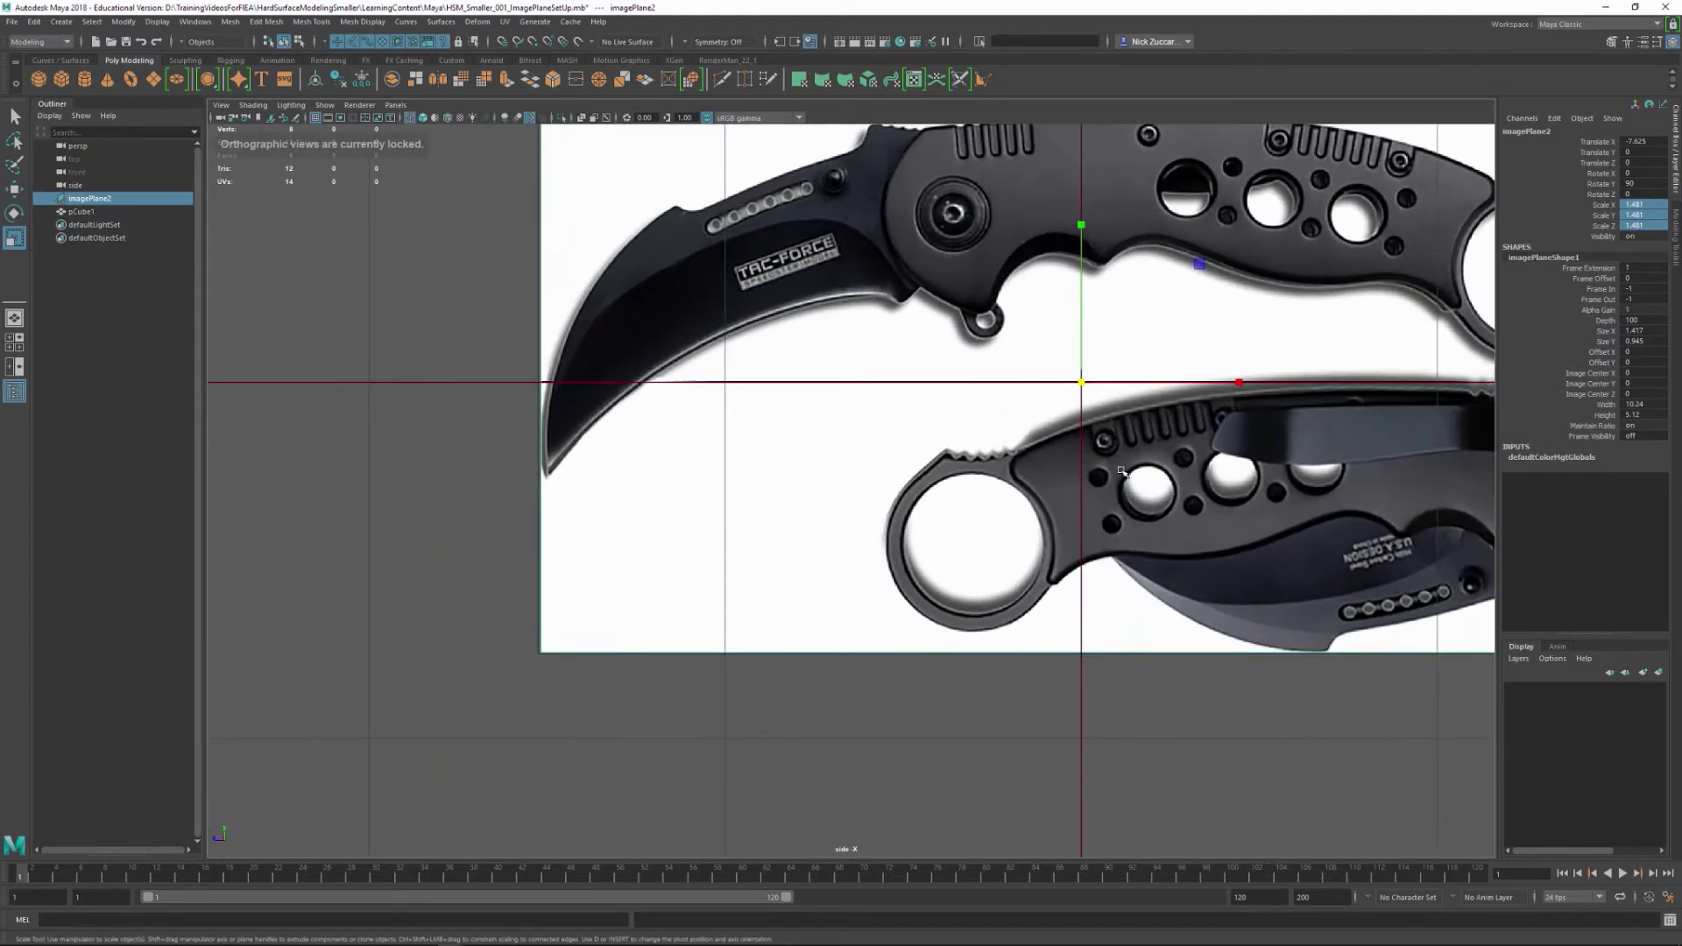
pyautogui.keyDown('alt'); pyautogui.moveTo(1069, 333); pyautogui.dragTo(946, 454, button='middle'); pyautogui.keyUp('alt')
pyautogui.keyDown('alt'); pyautogui.moveTo(946, 454); pyautogui.dragTo(970, 473, button='right'); pyautogui.keyUp('alt')
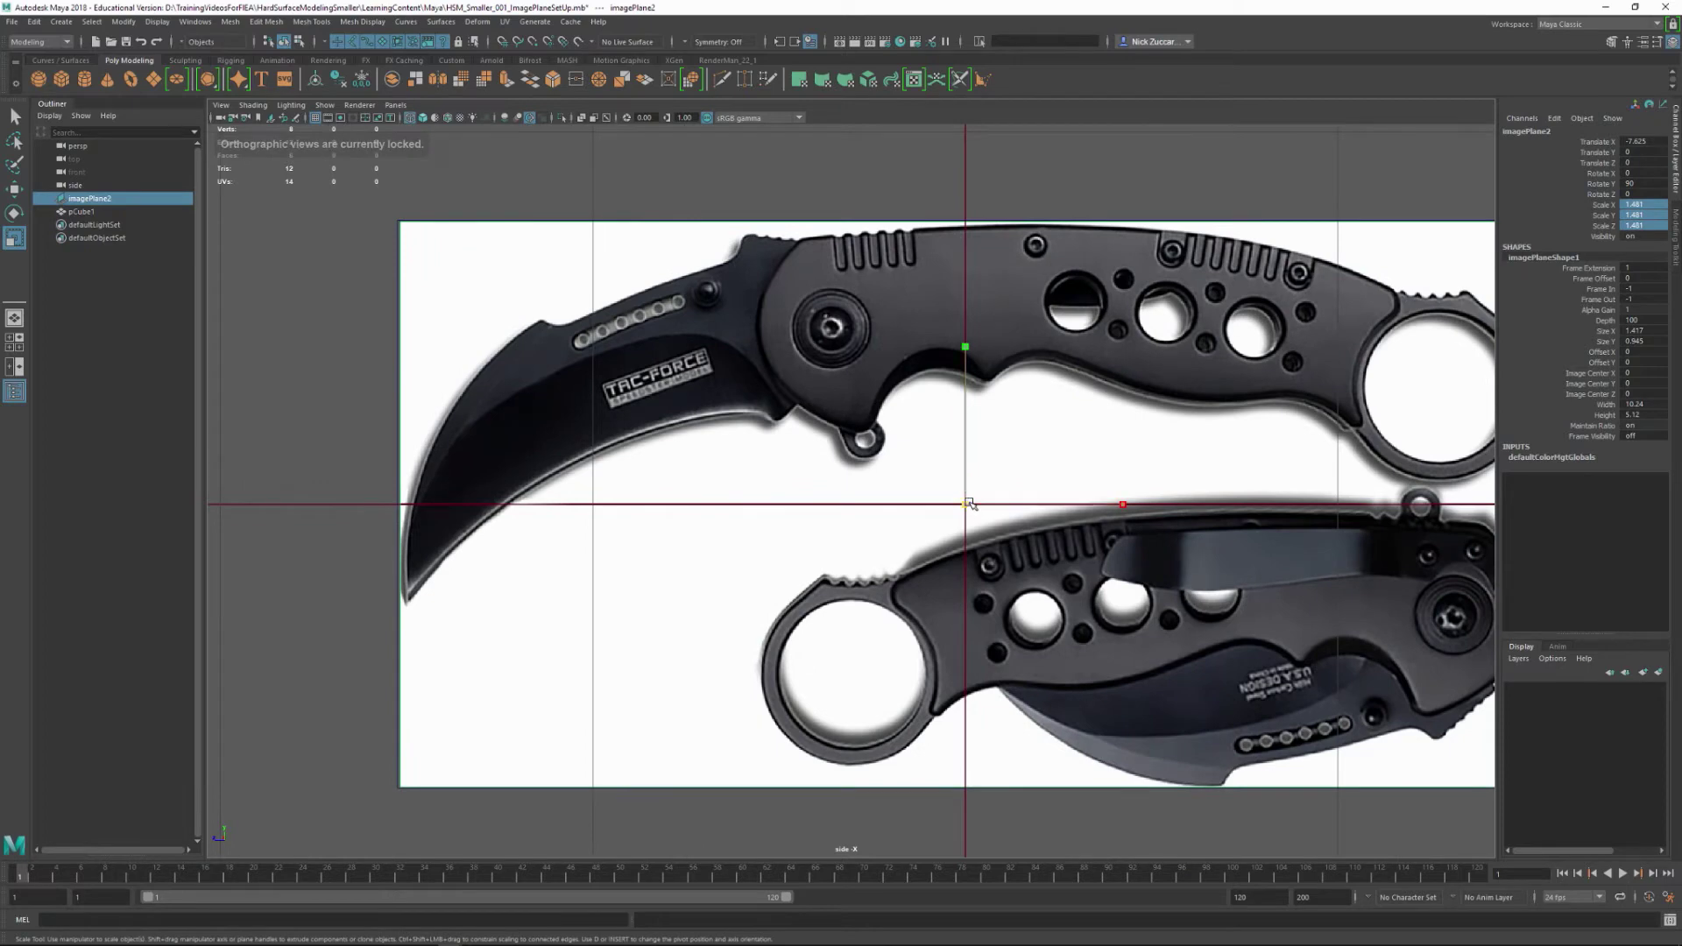
pyautogui.moveTo(968, 504); pyautogui.dragTo(967, 503)
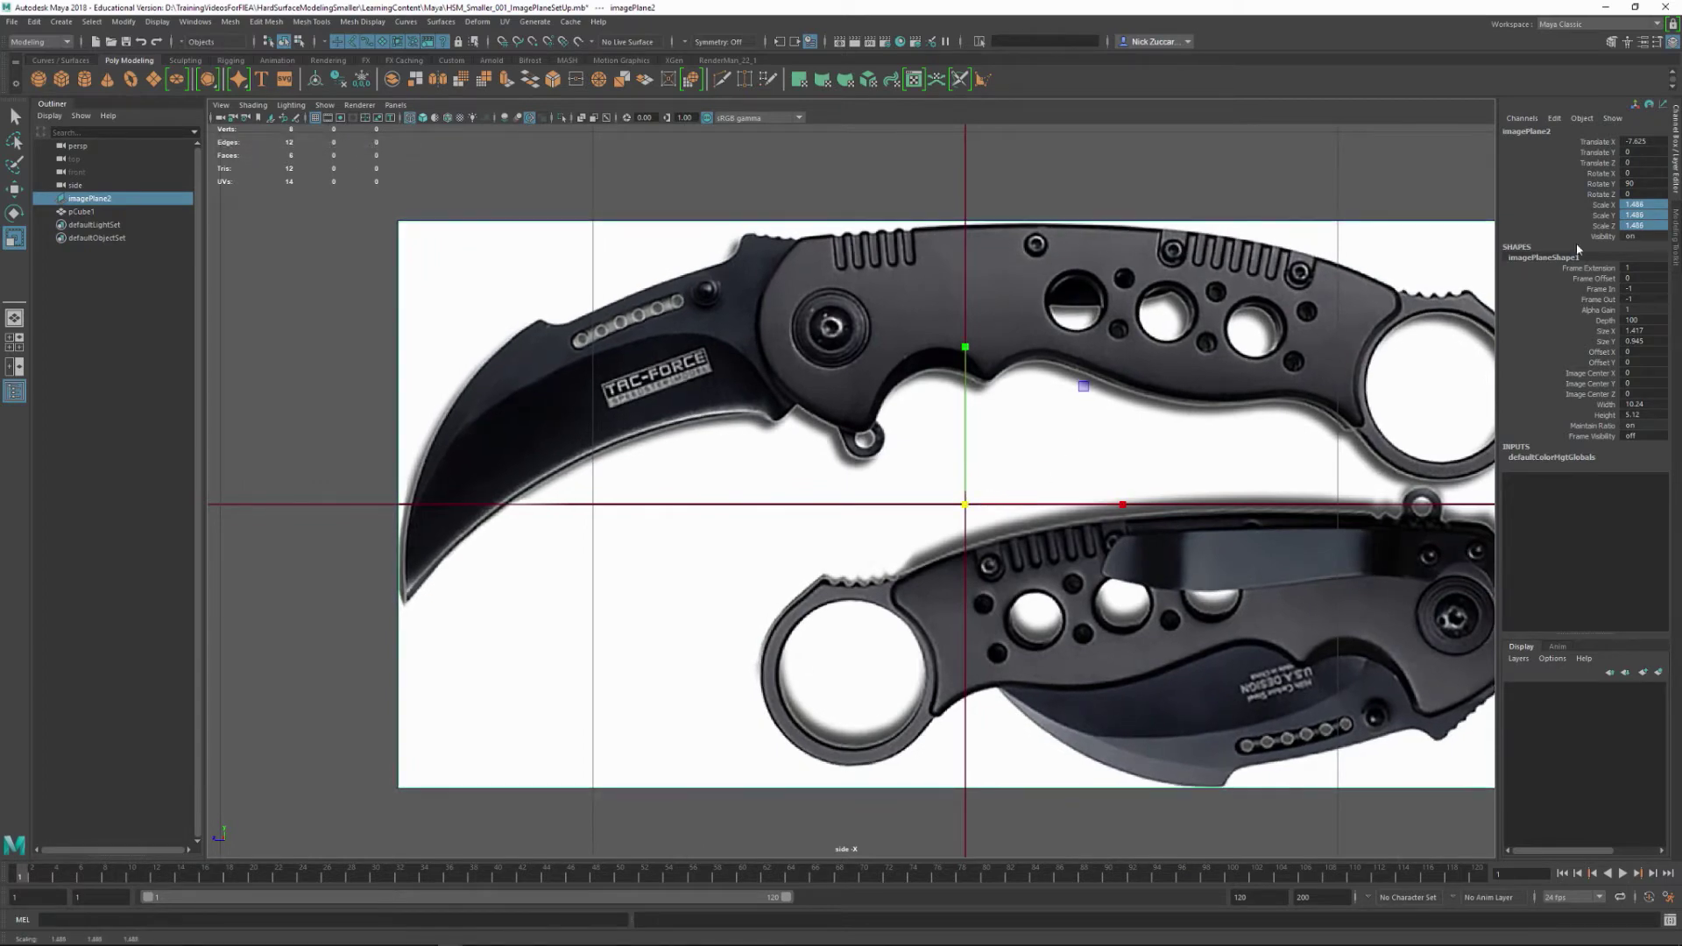
pyautogui.scroll(-3, 1226, 368)
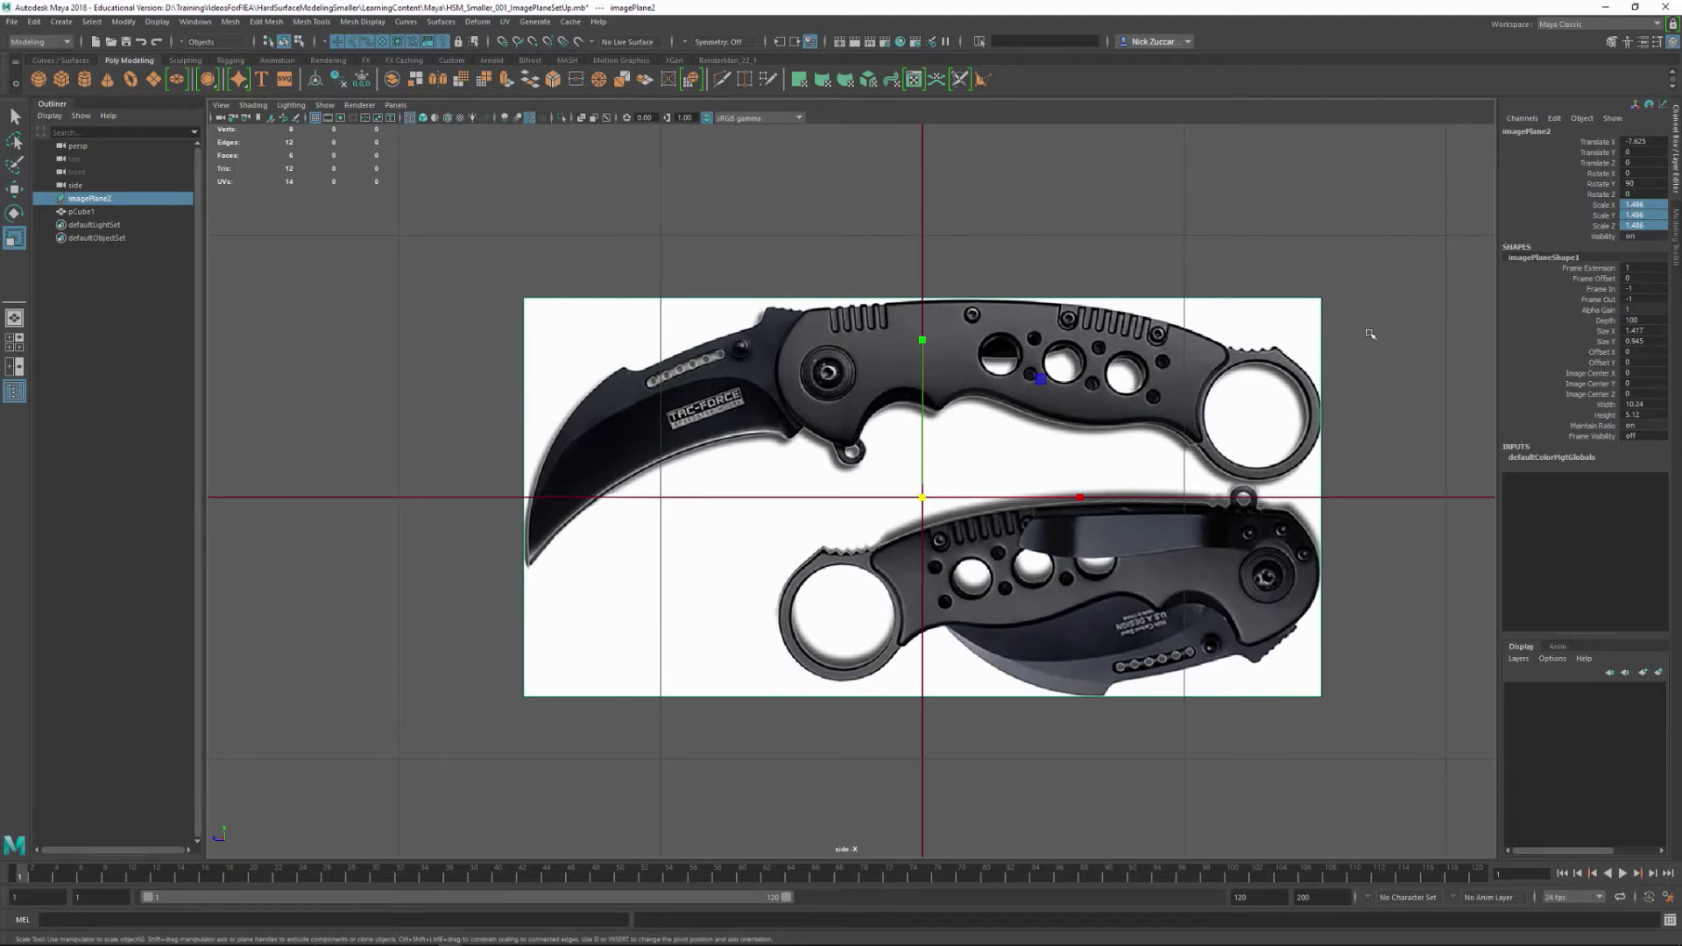
# Check the image plane against the cube's edge beside the handle ring, nudge its uniform scale to match, and deselect it.
pyautogui.scroll(10, 1294, 342)
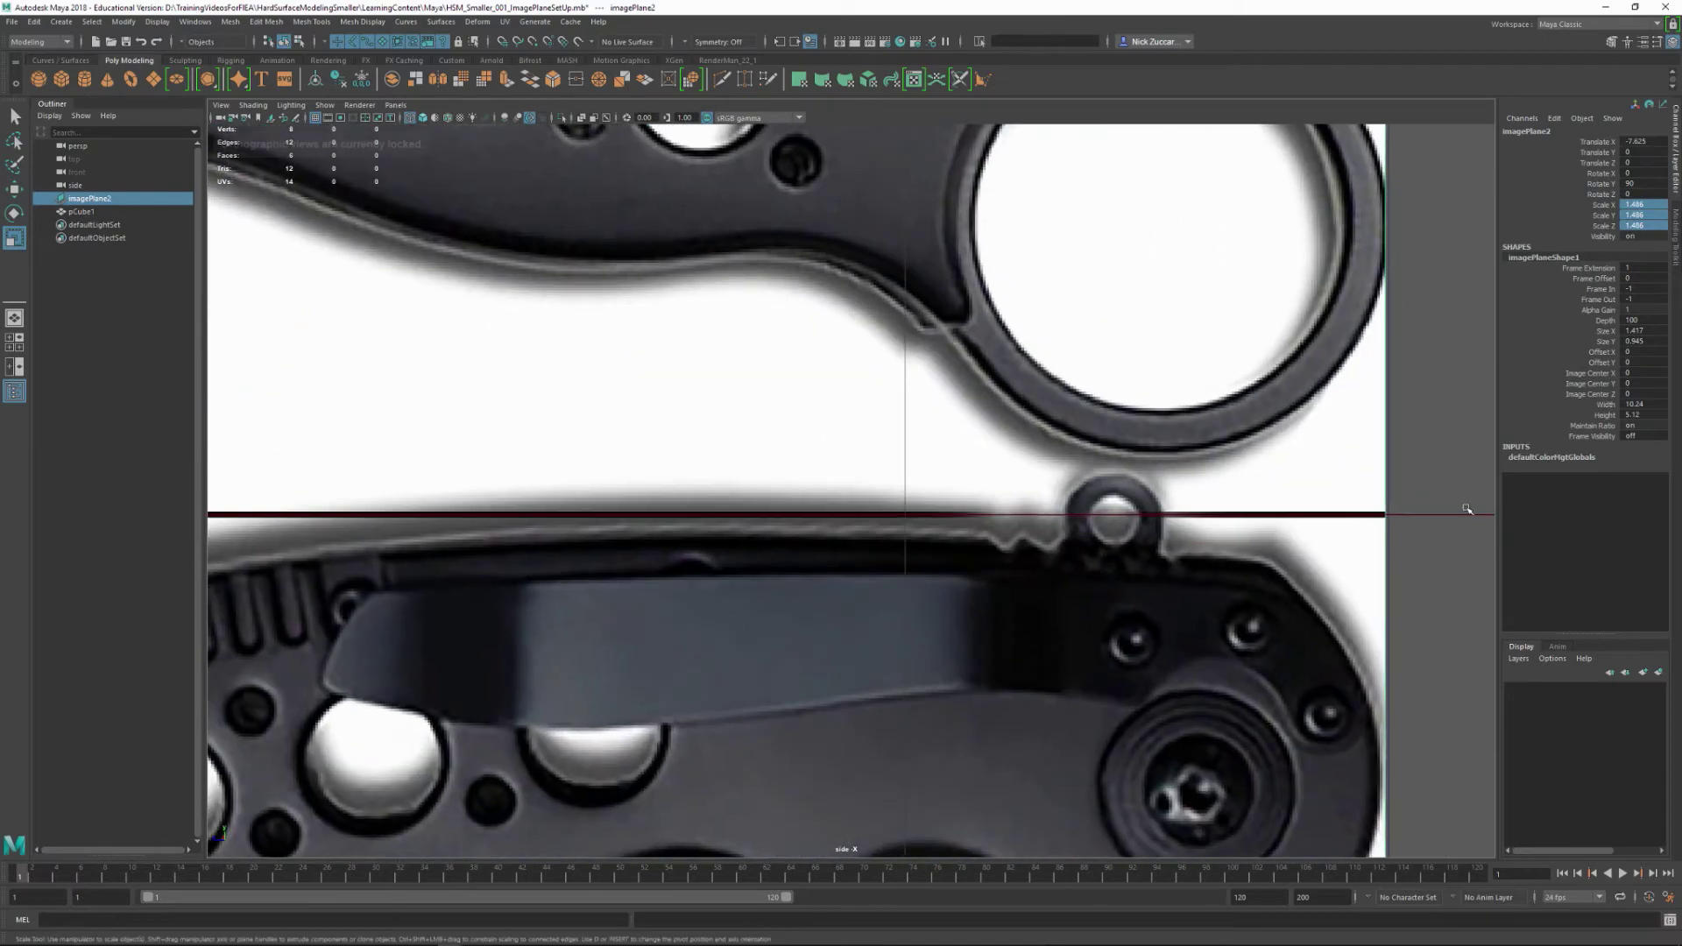
pyautogui.keyDown('alt'); pyautogui.moveTo(1466, 509); pyautogui.dragTo(1339, 477, button='middle'); pyautogui.keyUp('alt')
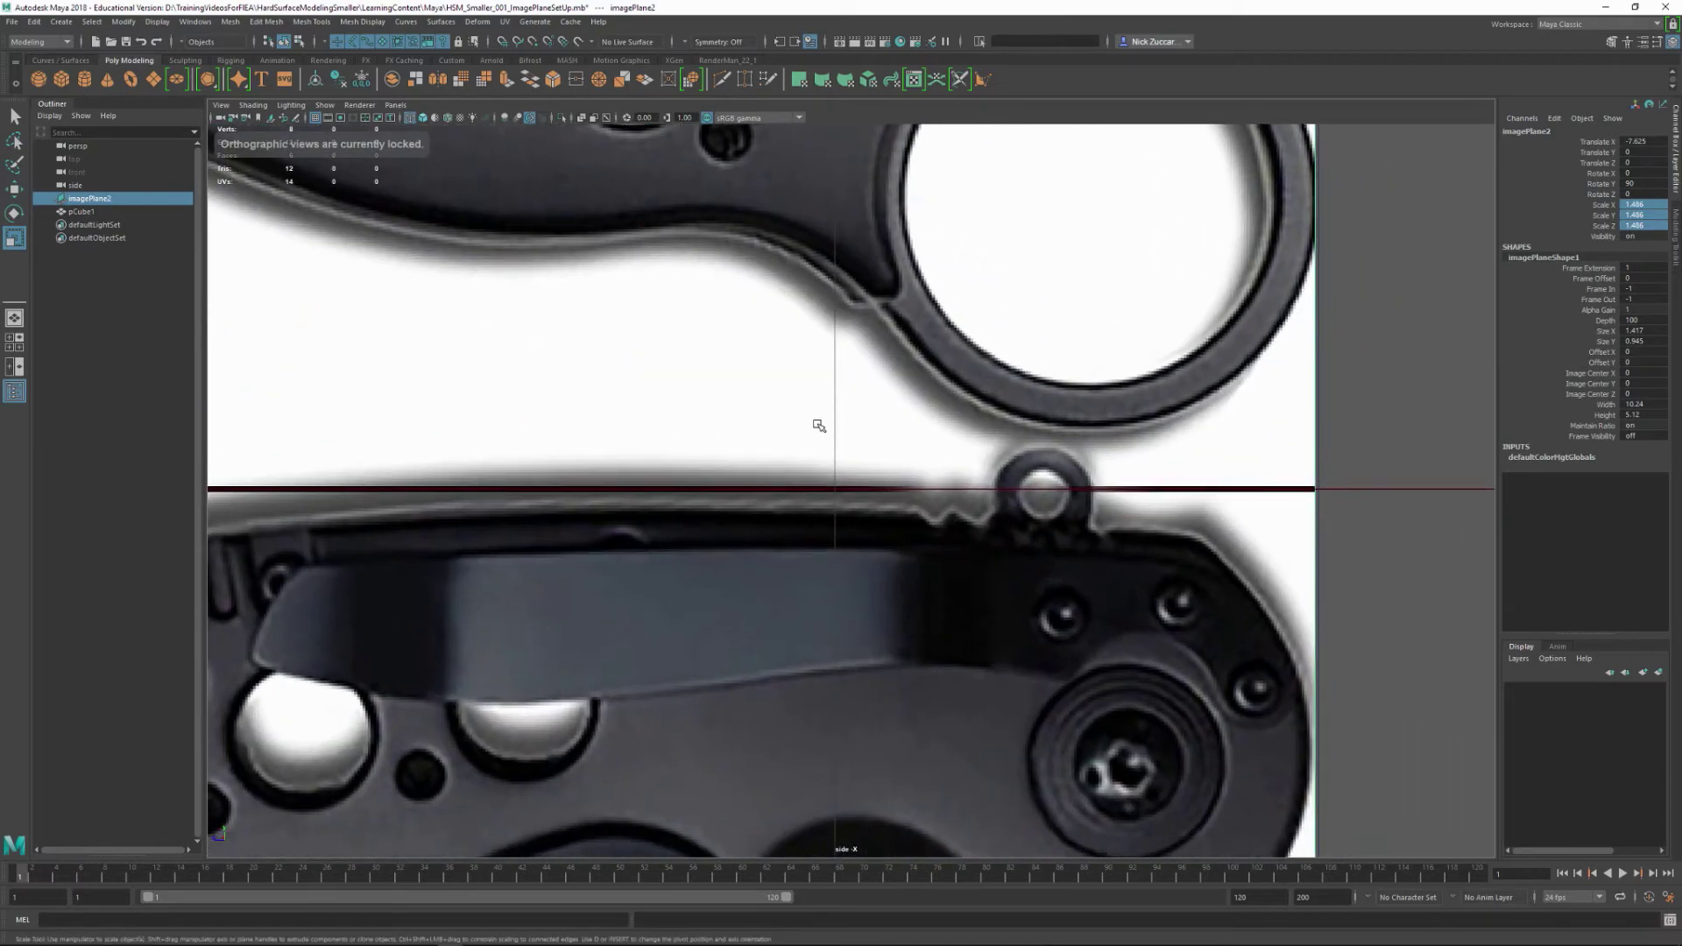
pyautogui.keyDown('alt'); pyautogui.moveTo(774, 413); pyautogui.dragTo(1142, 399); pyautogui.keyUp('alt')
pyautogui.keyDown('alt'); pyautogui.moveTo(1142, 399); pyautogui.dragTo(1101, 410, button='right'); pyautogui.keyUp('alt')
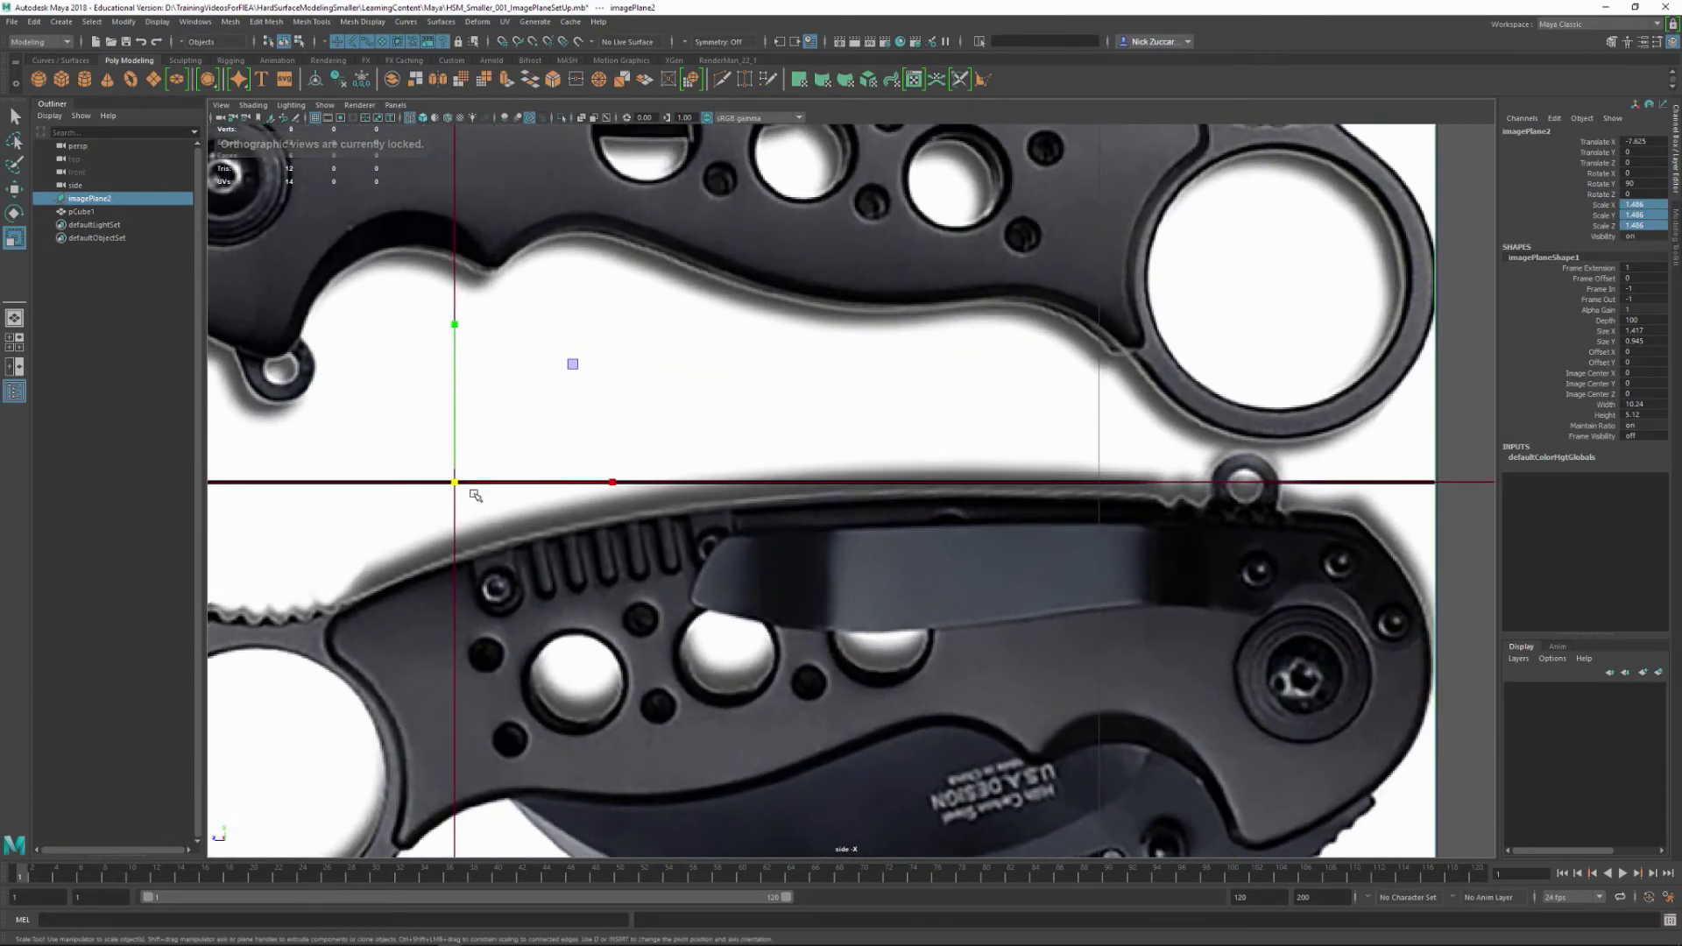
pyautogui.moveTo(455, 482); pyautogui.dragTo(466, 486)
pyautogui.keyDown('alt'); pyautogui.moveTo(1157, 471); pyautogui.dragTo(815, 355, button='right'); pyautogui.keyUp('alt')
pyautogui.keyDown('alt'); pyautogui.moveTo(944, 426); pyautogui.dragTo(978, 404, button='middle'); pyautogui.keyUp('alt')
pyautogui.click(433, 245)
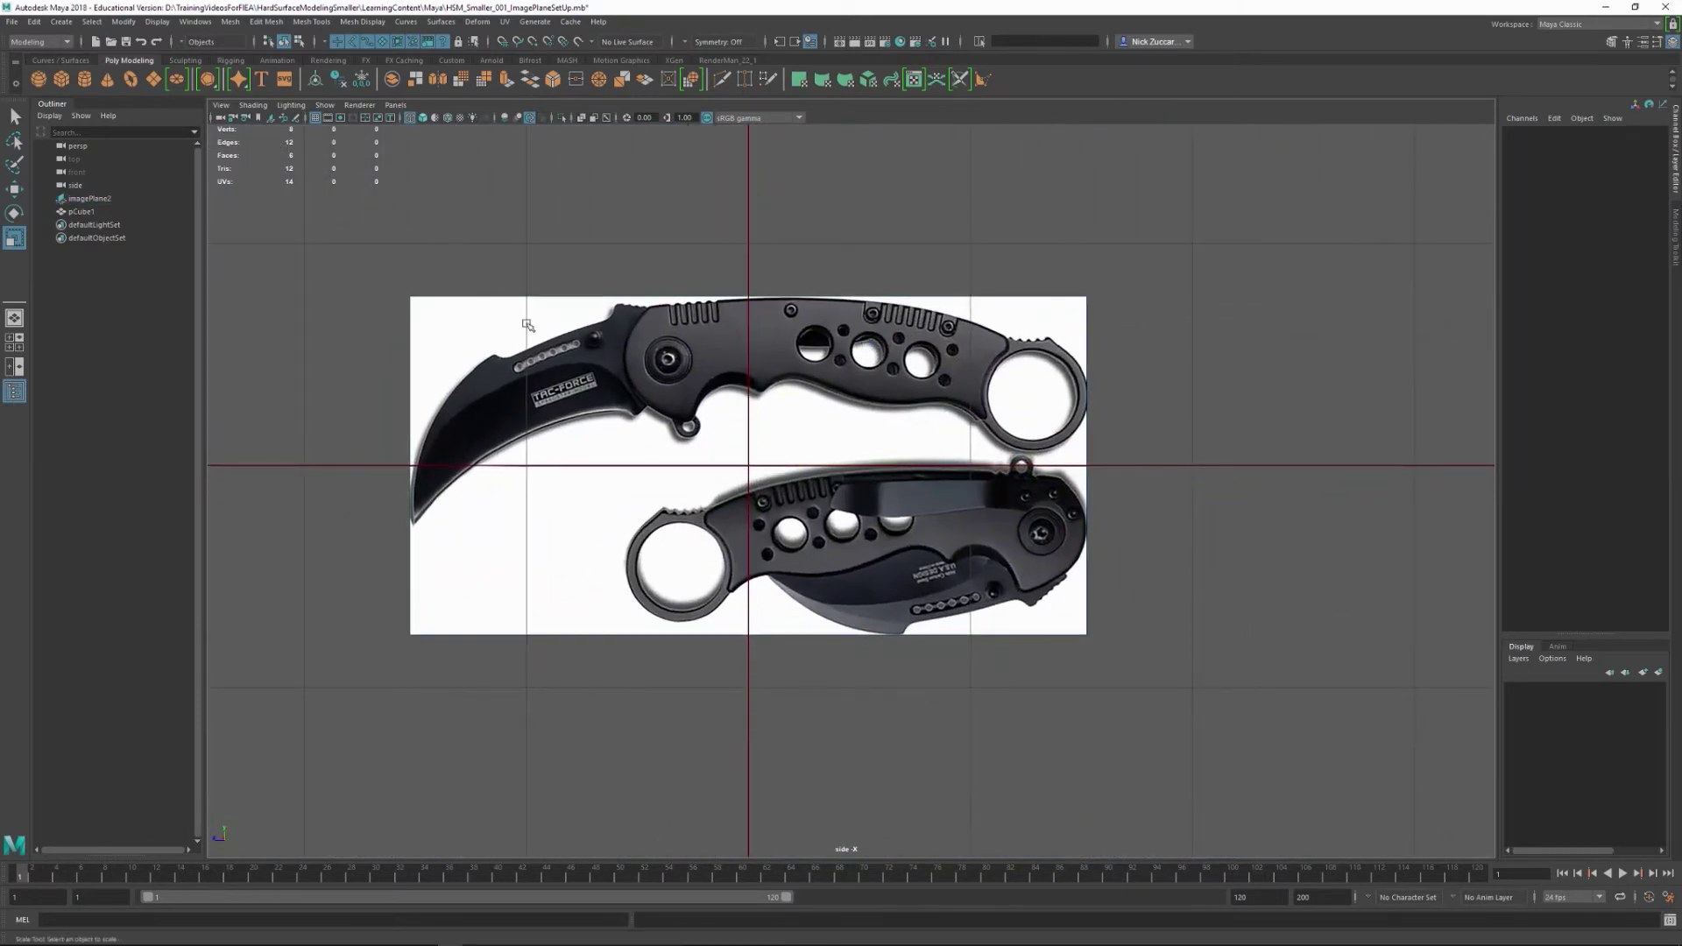
# Return to the four-view layout and select the wireframe cube around the image plane in the perspective view.
pyautogui.press('space')
pyautogui.keyDown('alt'); pyautogui.moveTo(1204, 388); pyautogui.dragTo(1194, 349); pyautogui.keyUp('alt')
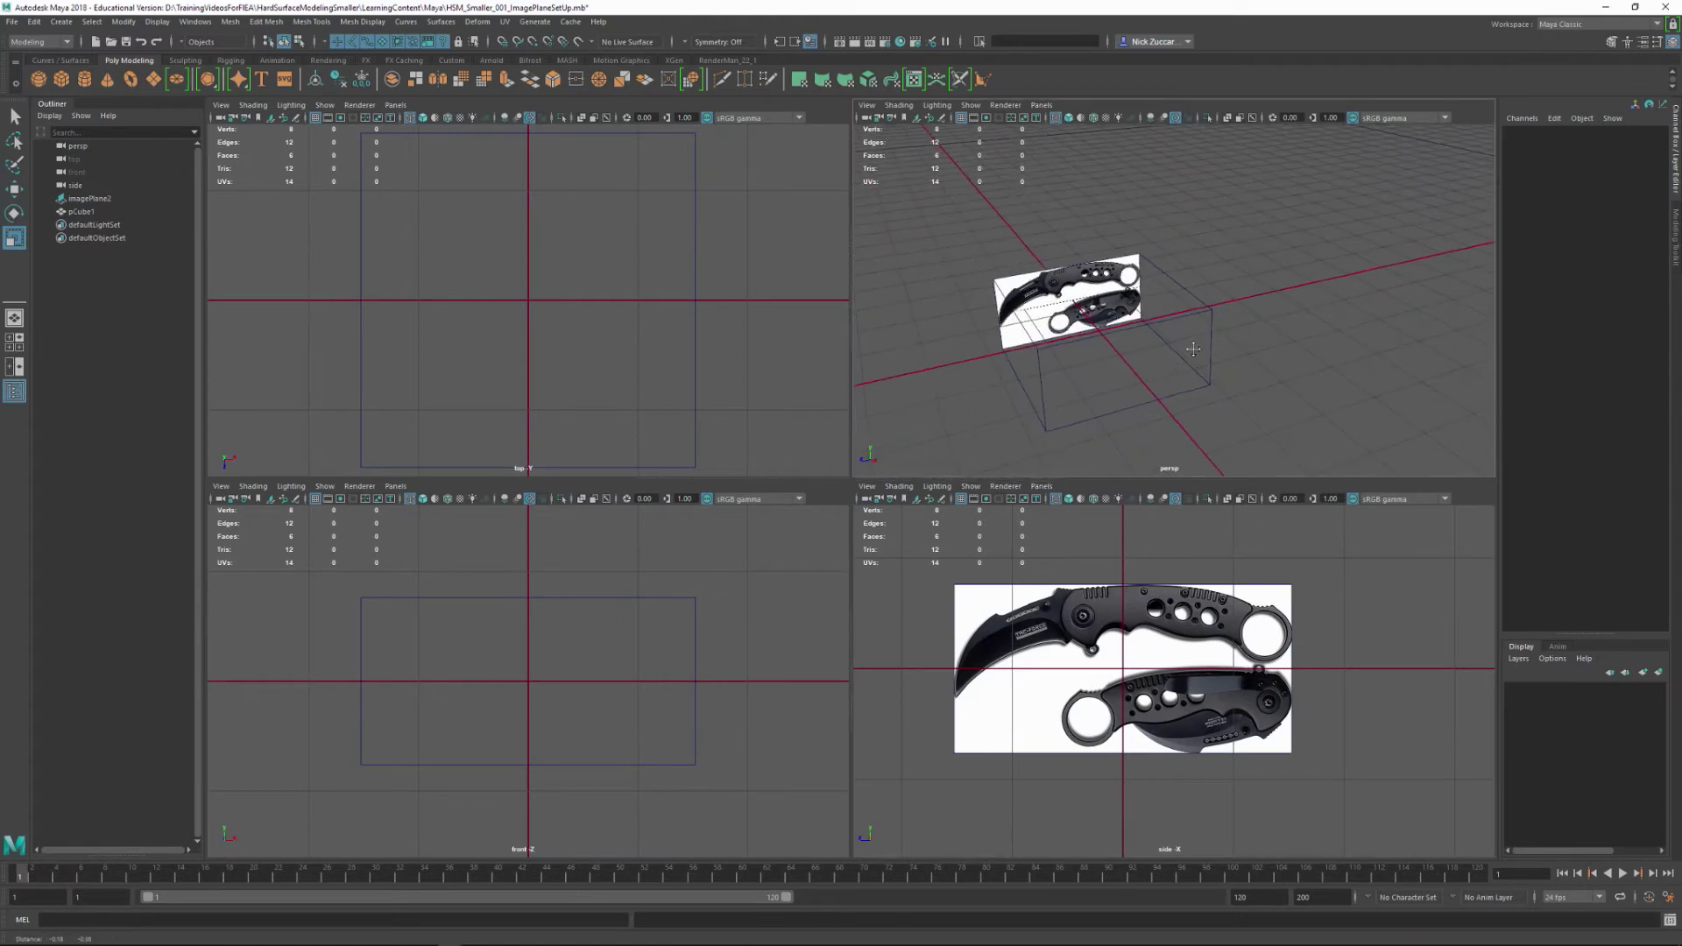
pyautogui.keyDown('alt'); pyautogui.moveTo(1194, 349); pyautogui.dragTo(1253, 402, button='right'); pyautogui.keyUp('alt')
pyautogui.keyDown('alt'); pyautogui.moveTo(1253, 402); pyautogui.dragTo(1222, 400); pyautogui.keyUp('alt')
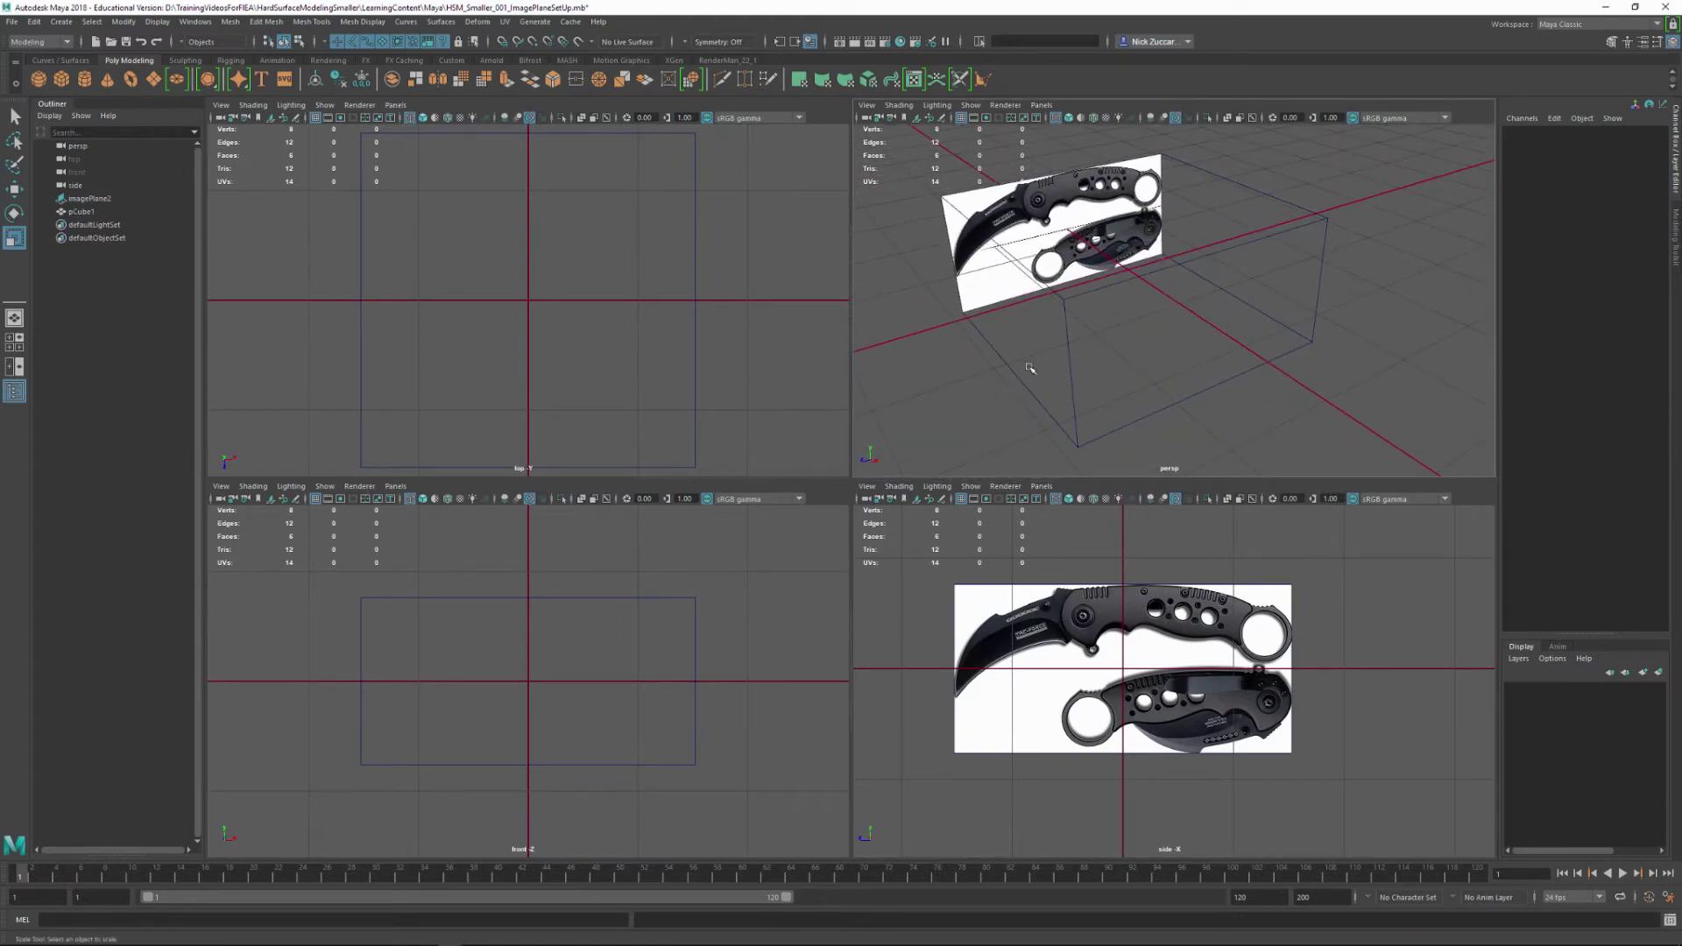
pyautogui.click(1080, 432)
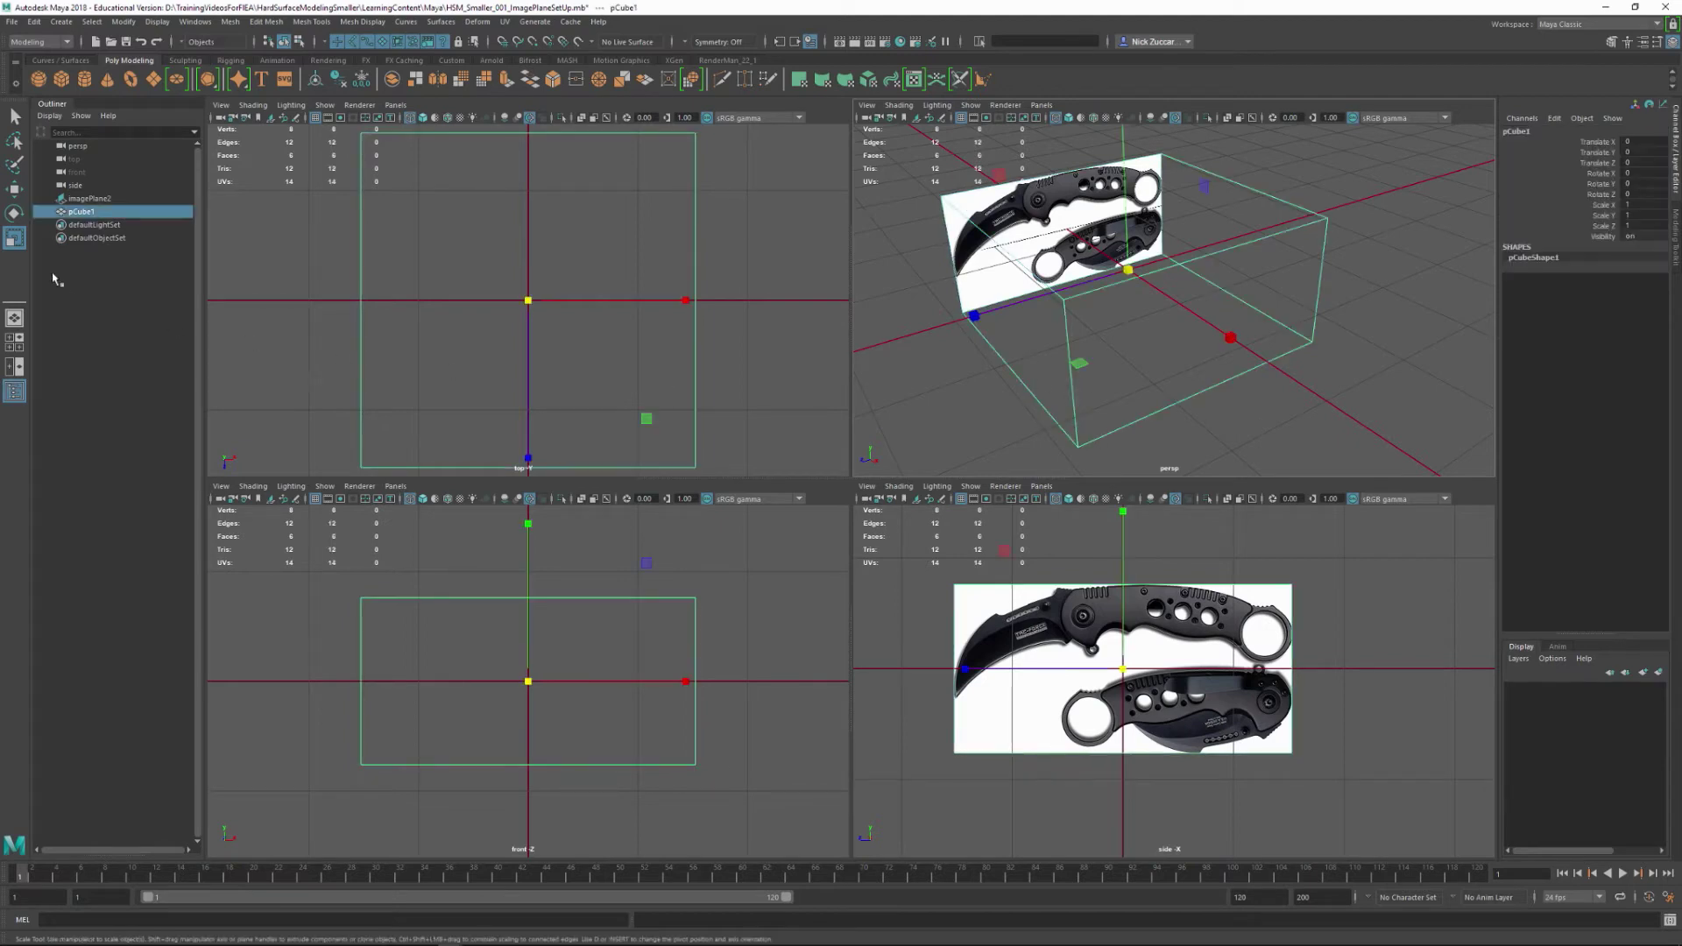
# Prepare an FBX export of the selected cube to Knife_Cube.fbx in the FBX folder, but cancel without exporting.
pyautogui.click(14, 25)
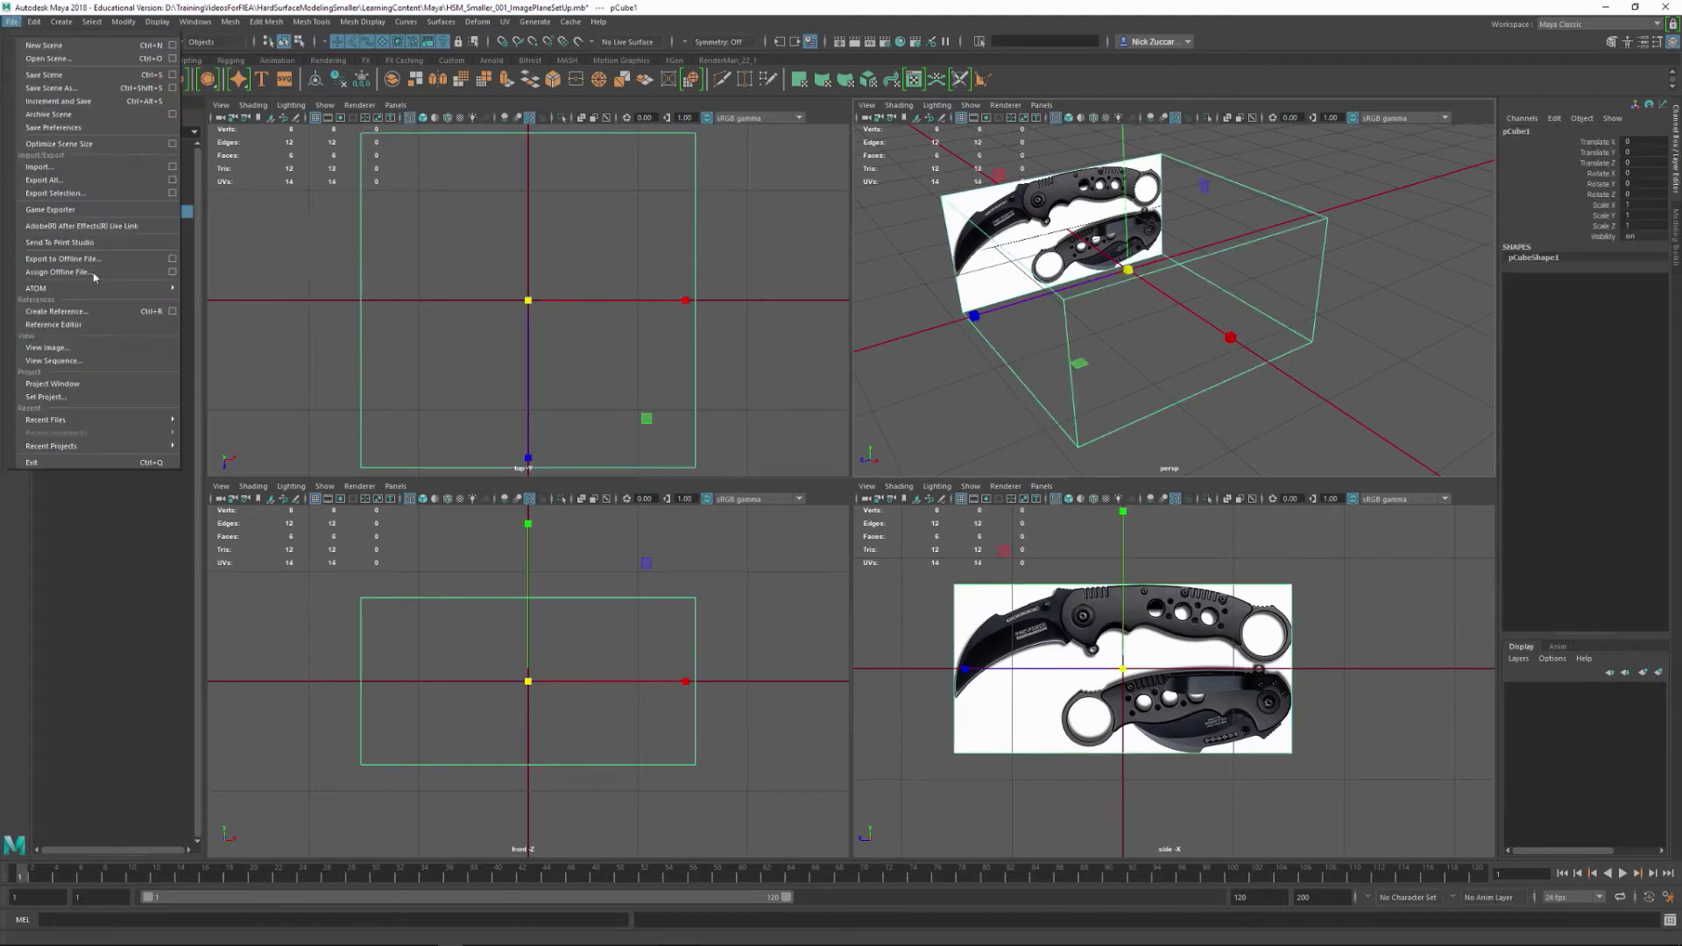
pyautogui.click(173, 192)
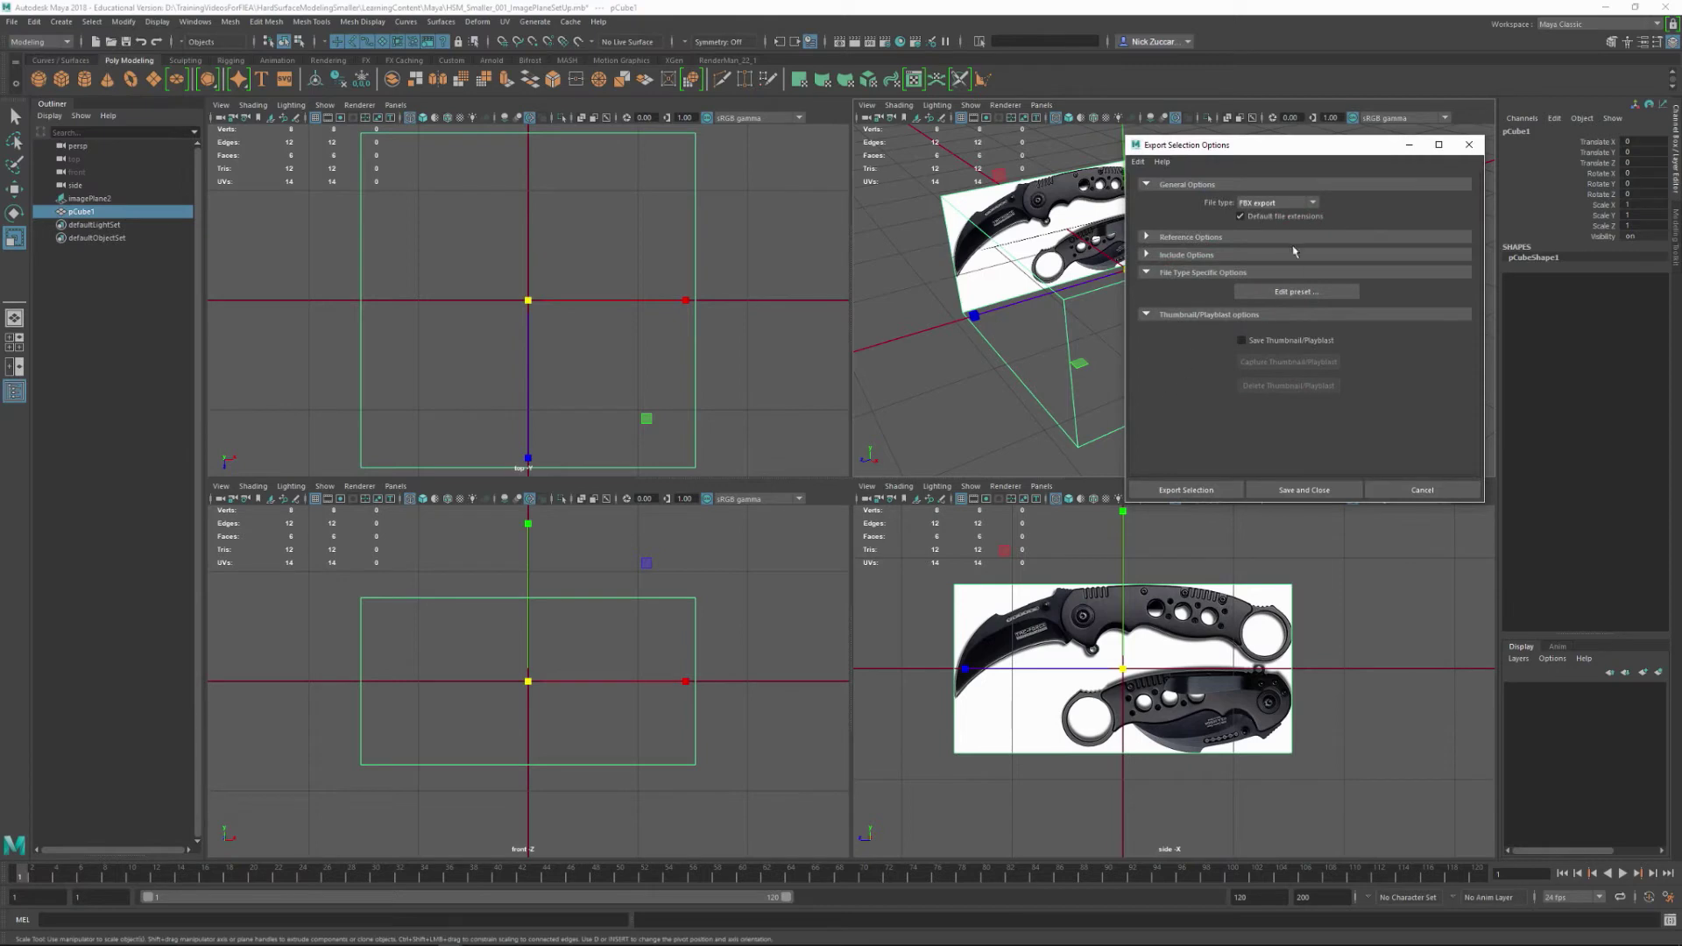
pyautogui.click(1312, 203)
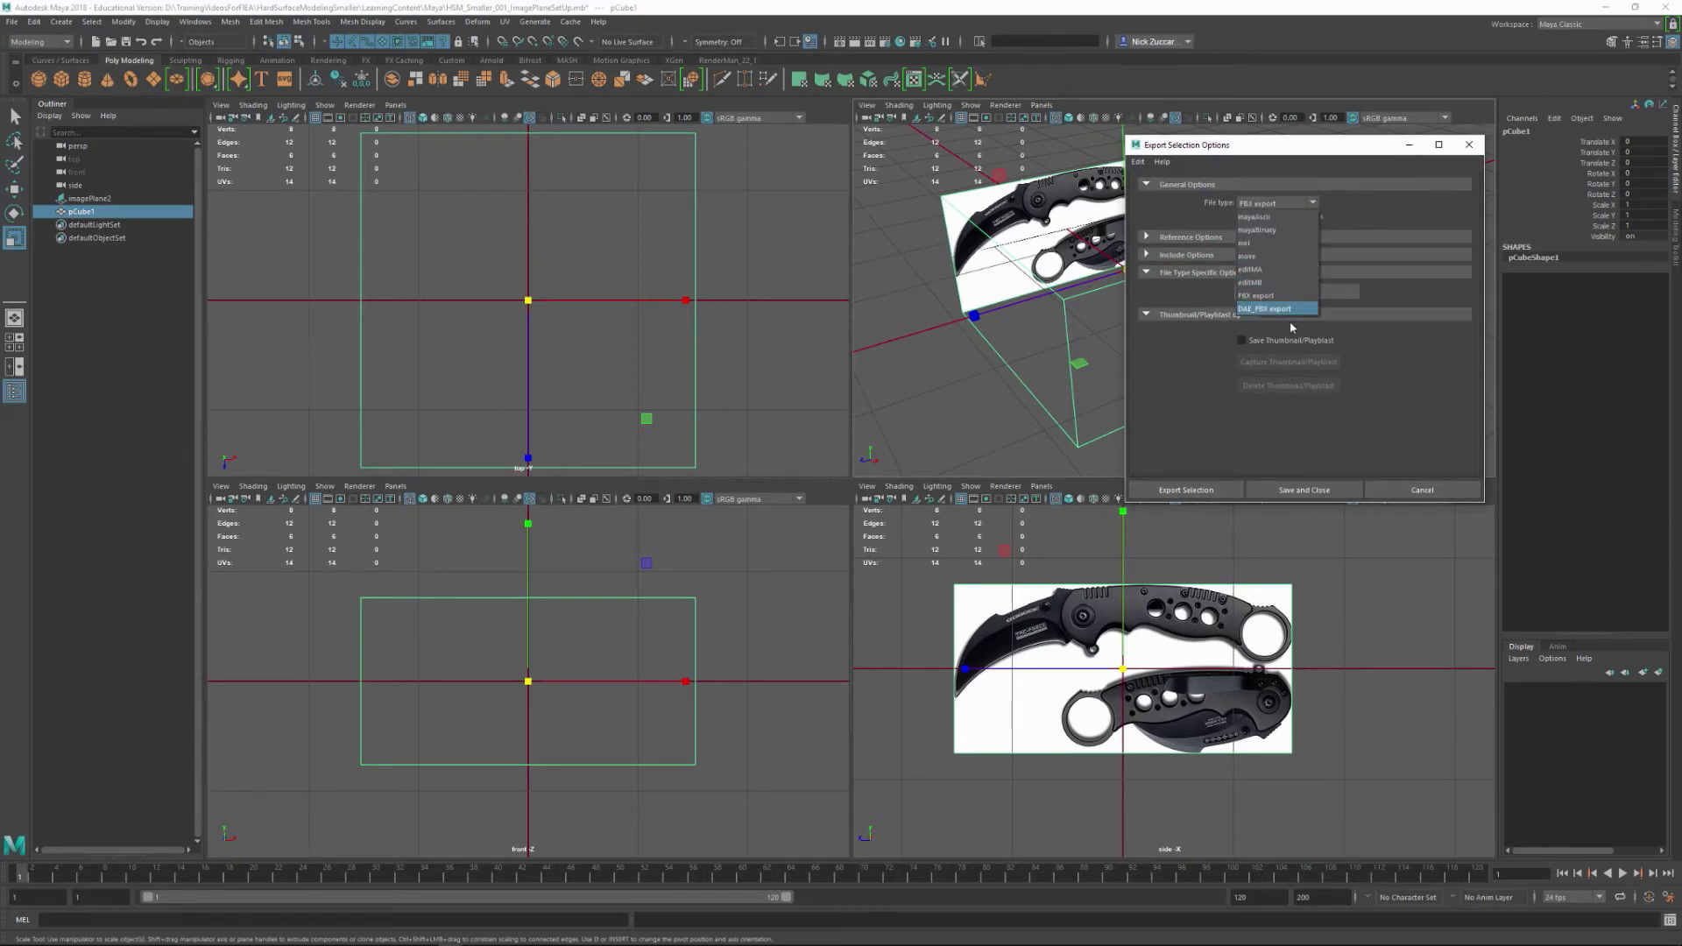
pyautogui.click(1279, 297)
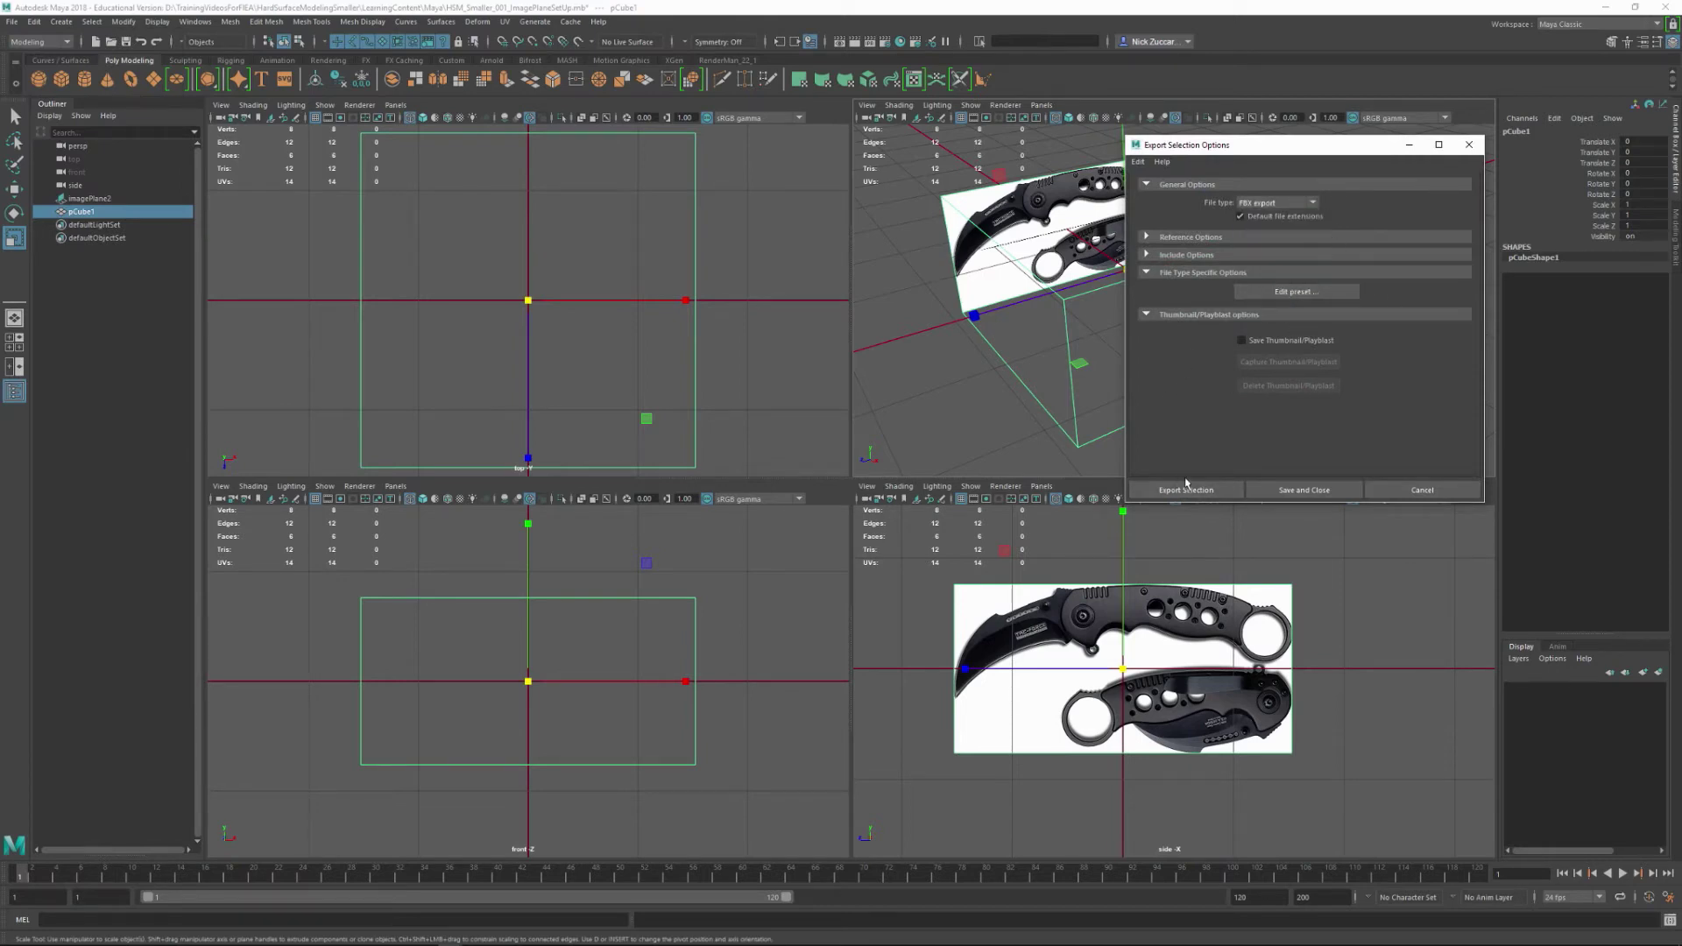
pyautogui.click(1233, 495)
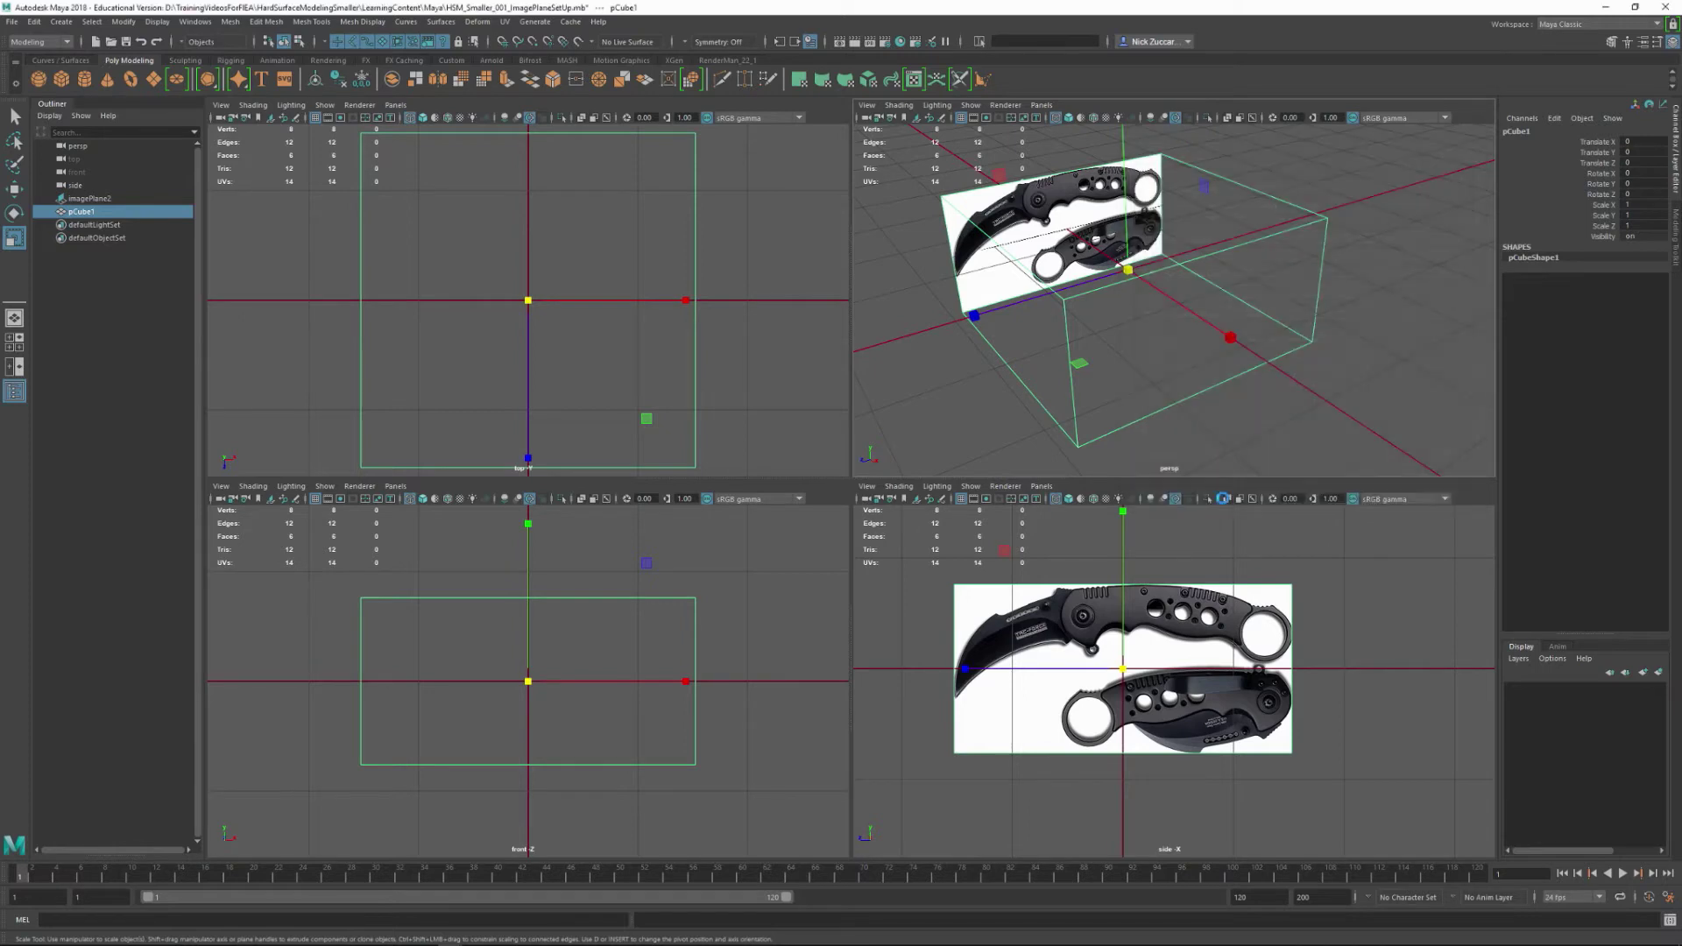
pyautogui.click(1434, 238)
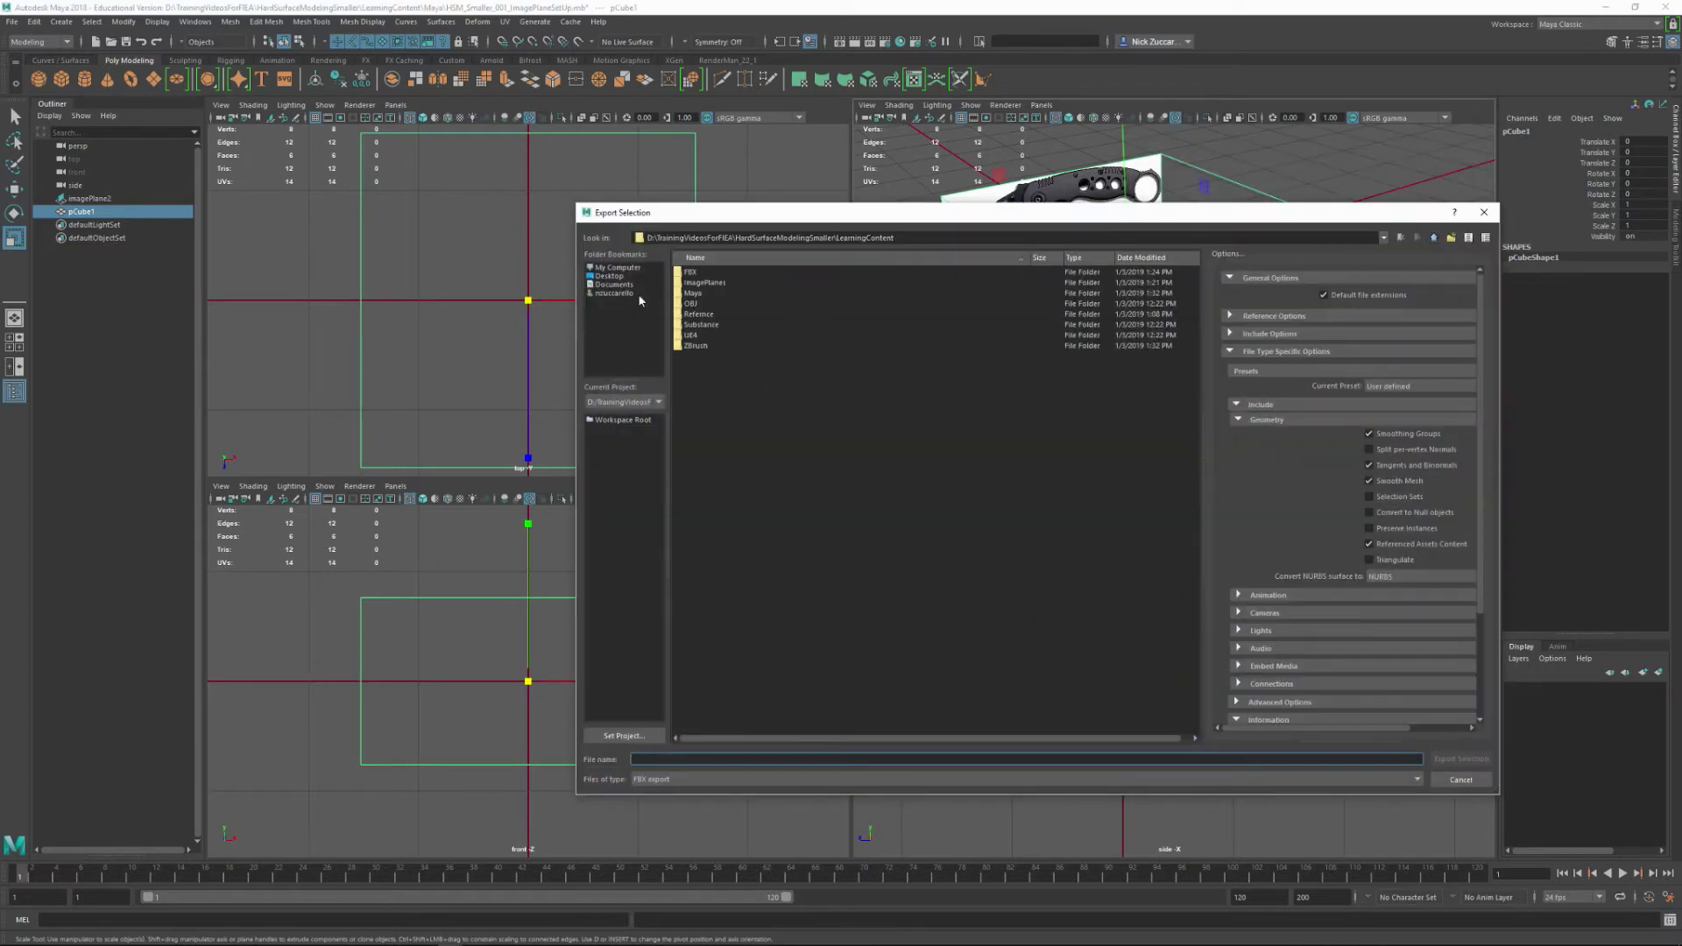
pyautogui.doubleClick(709, 271)
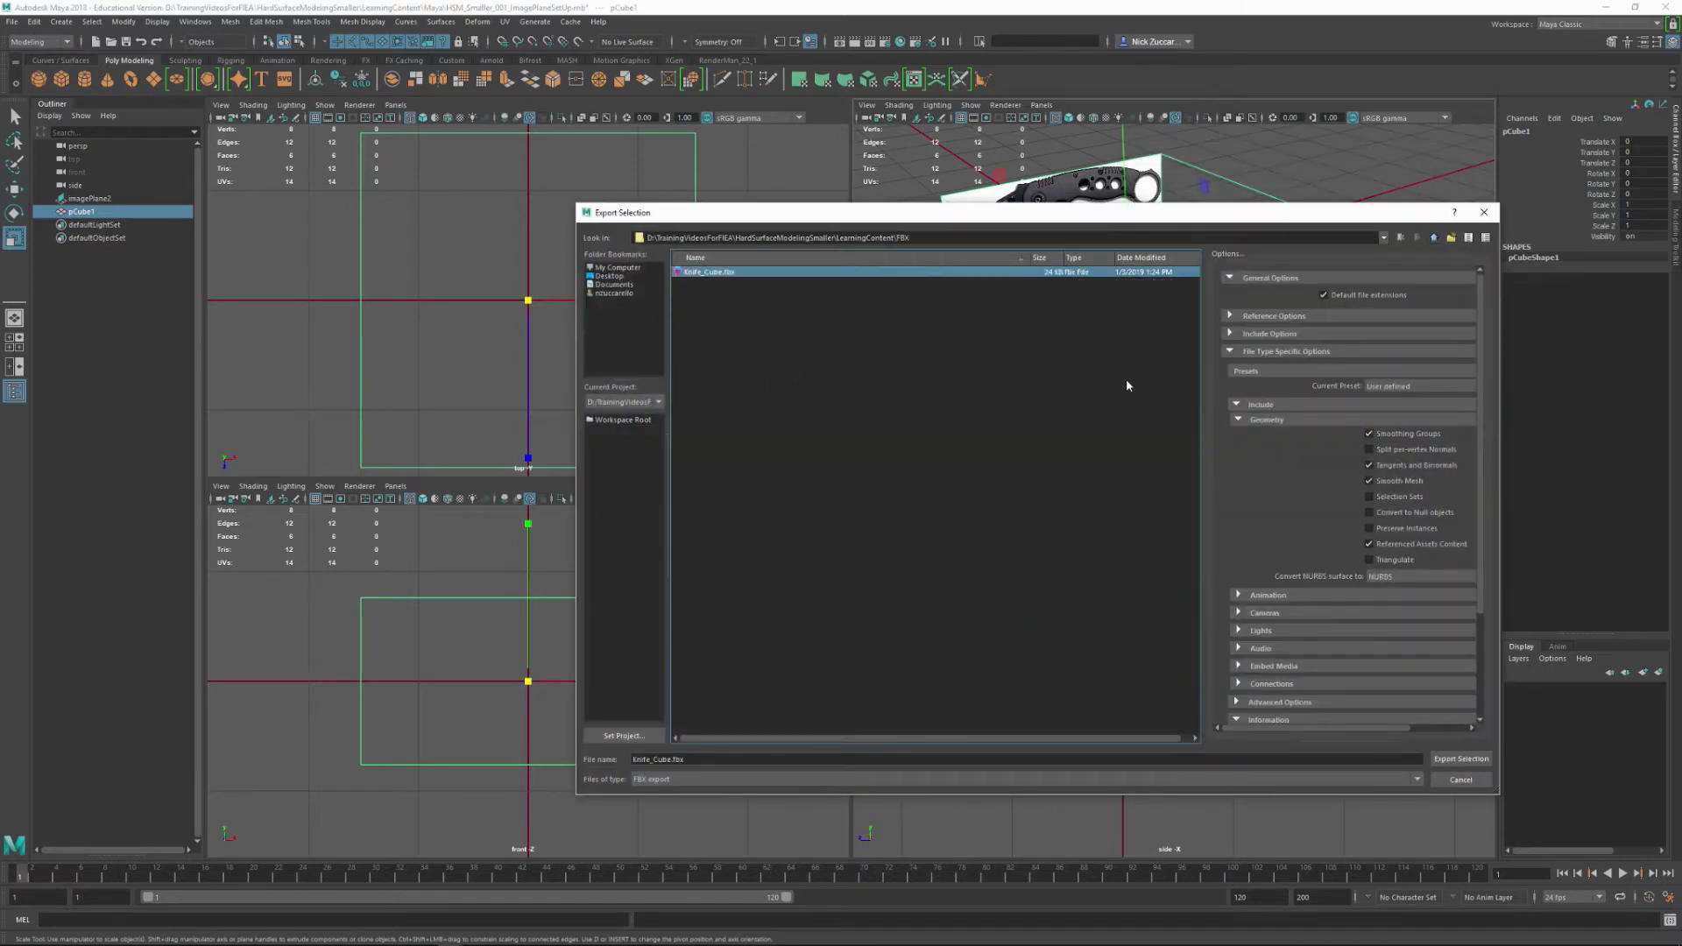
pyautogui.click(1461, 779)
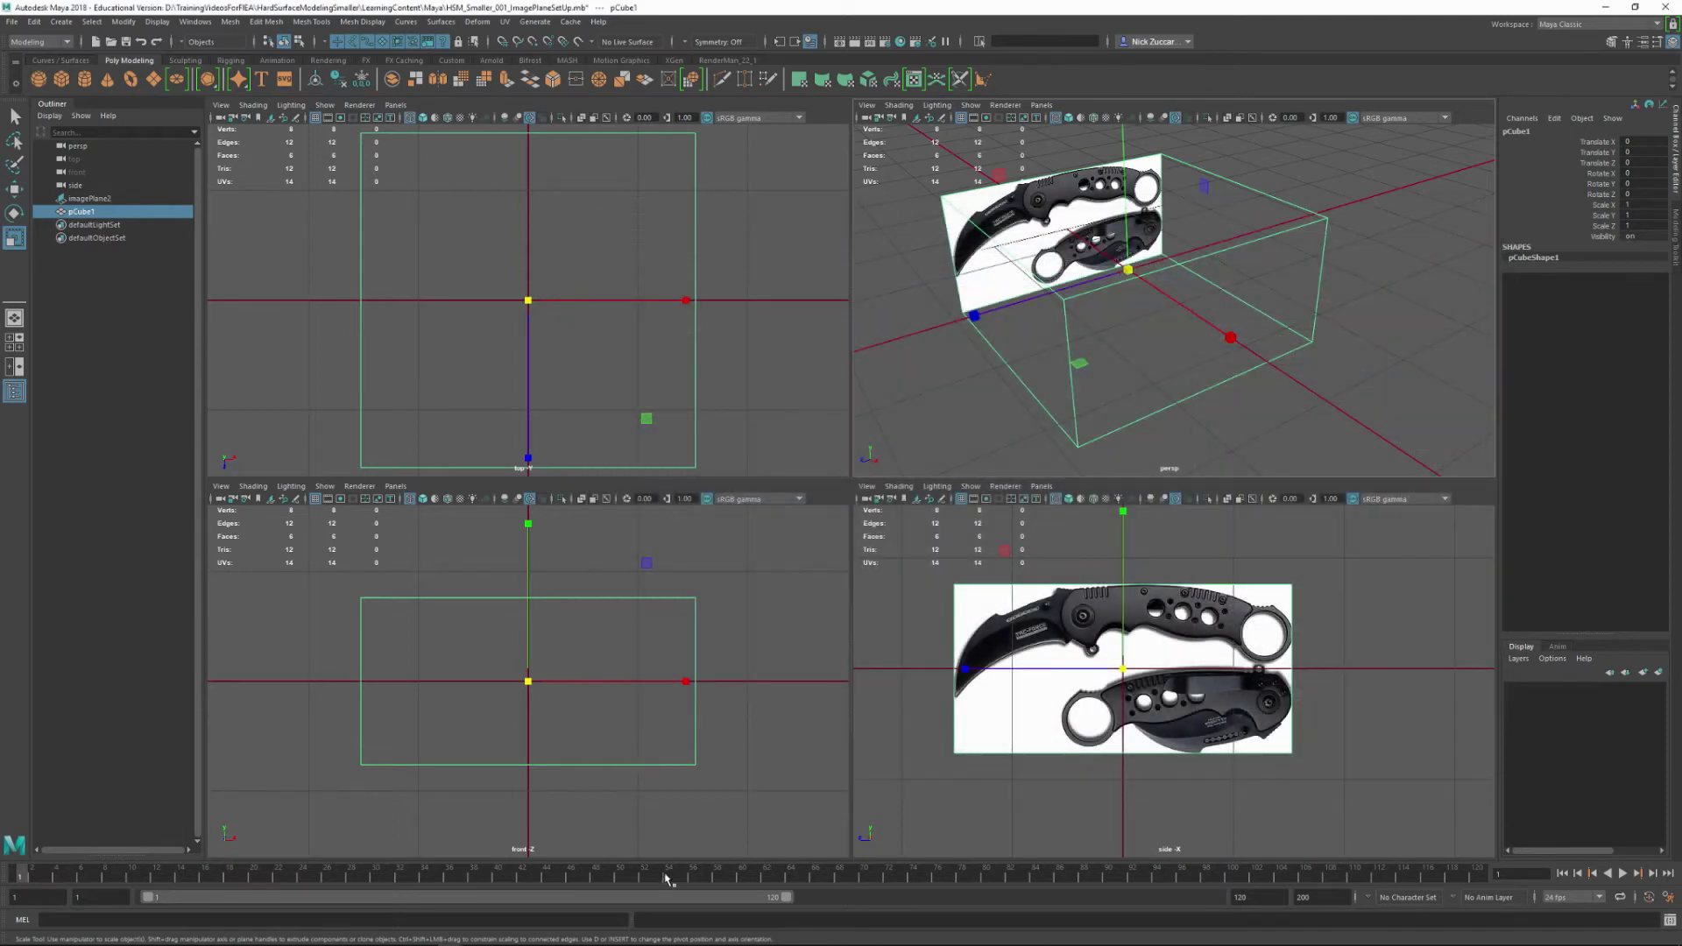
# Switch to ZBrush and load the DynaMesh_Sphere_128 project from the LightBox project library.
pyautogui.moveTo(659, 943)
pyautogui.click(573, 934)
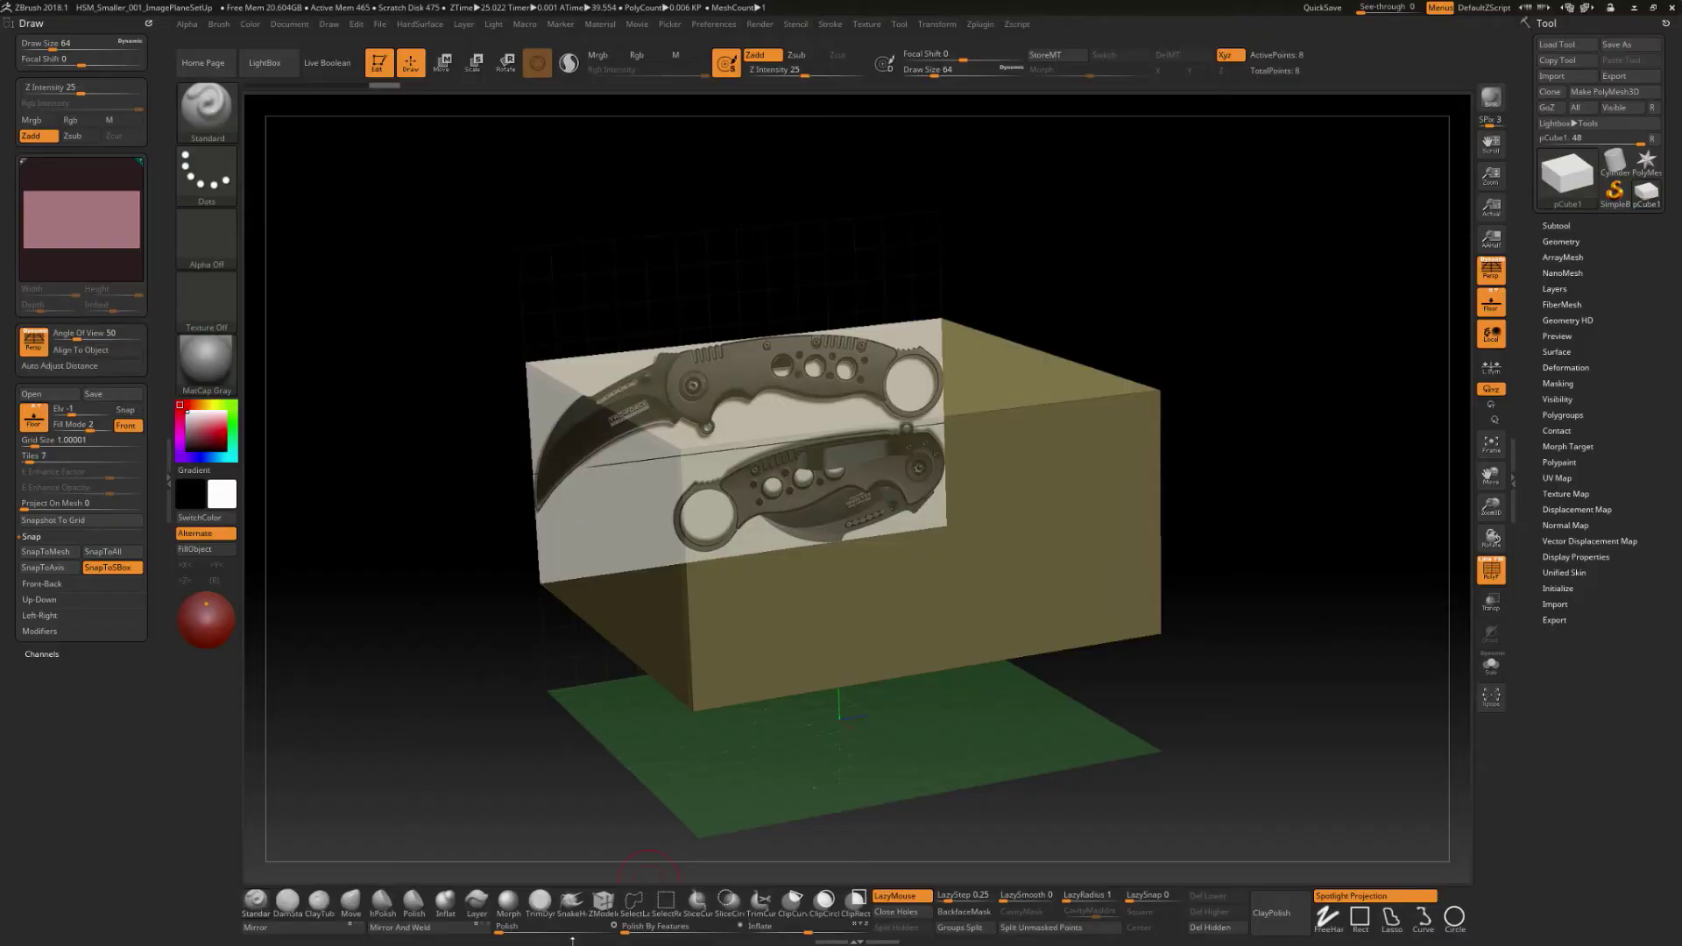
pyautogui.moveTo(1220, 330); pyautogui.dragTo(1197, 339)
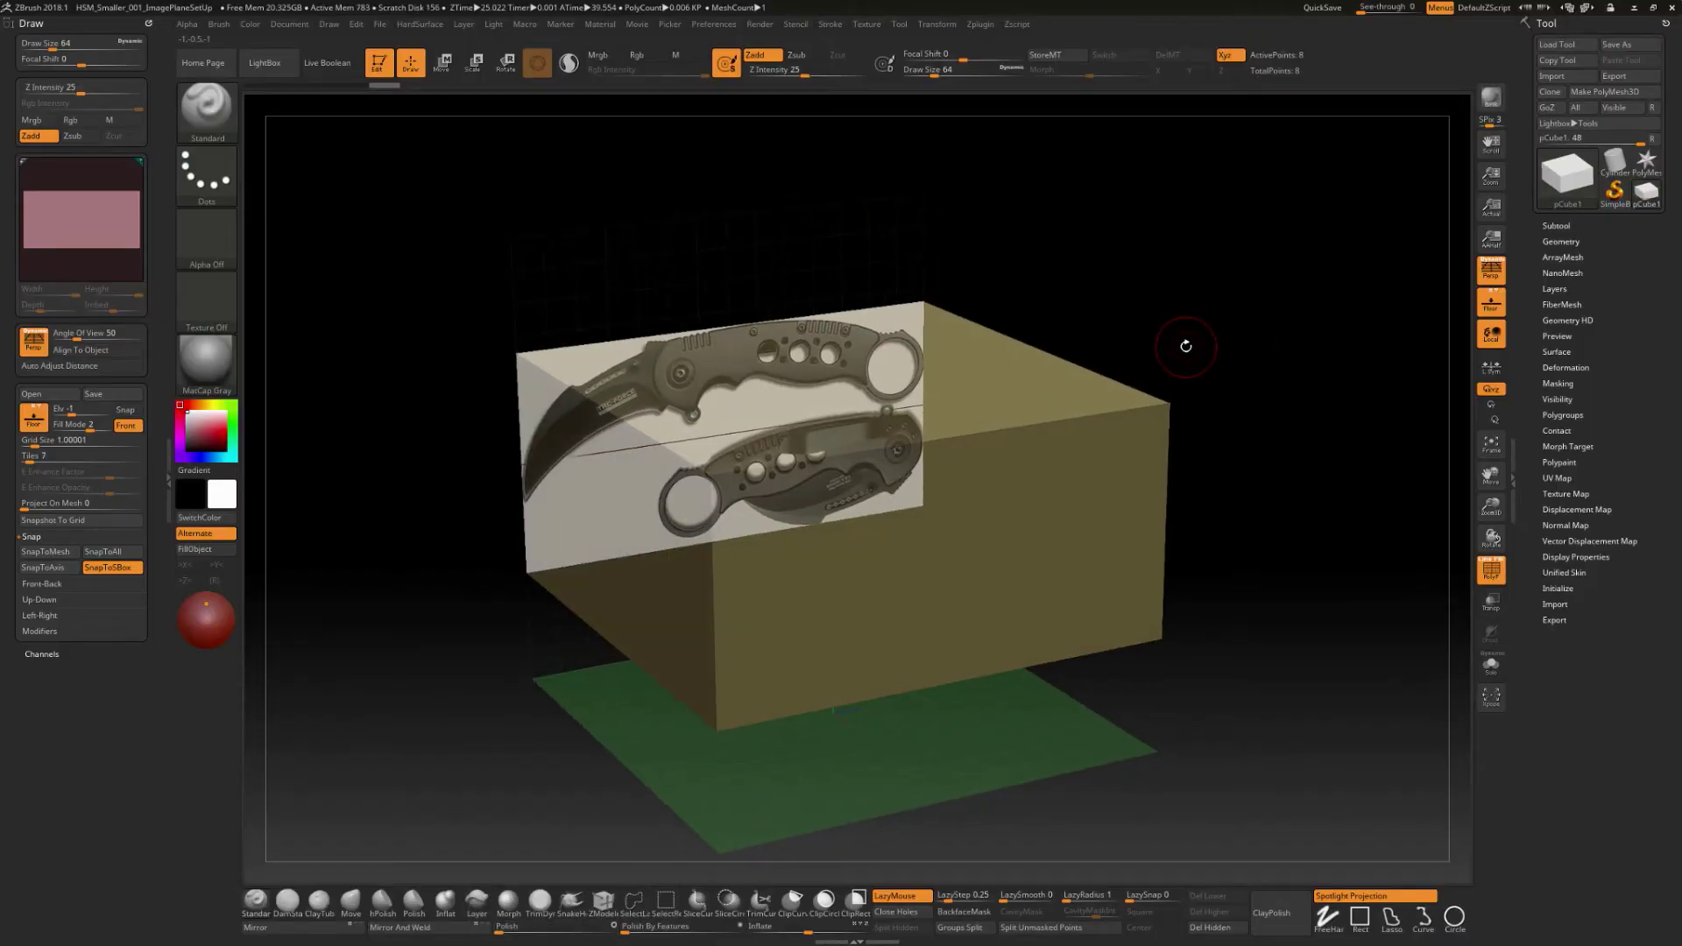
pyautogui.press(',')
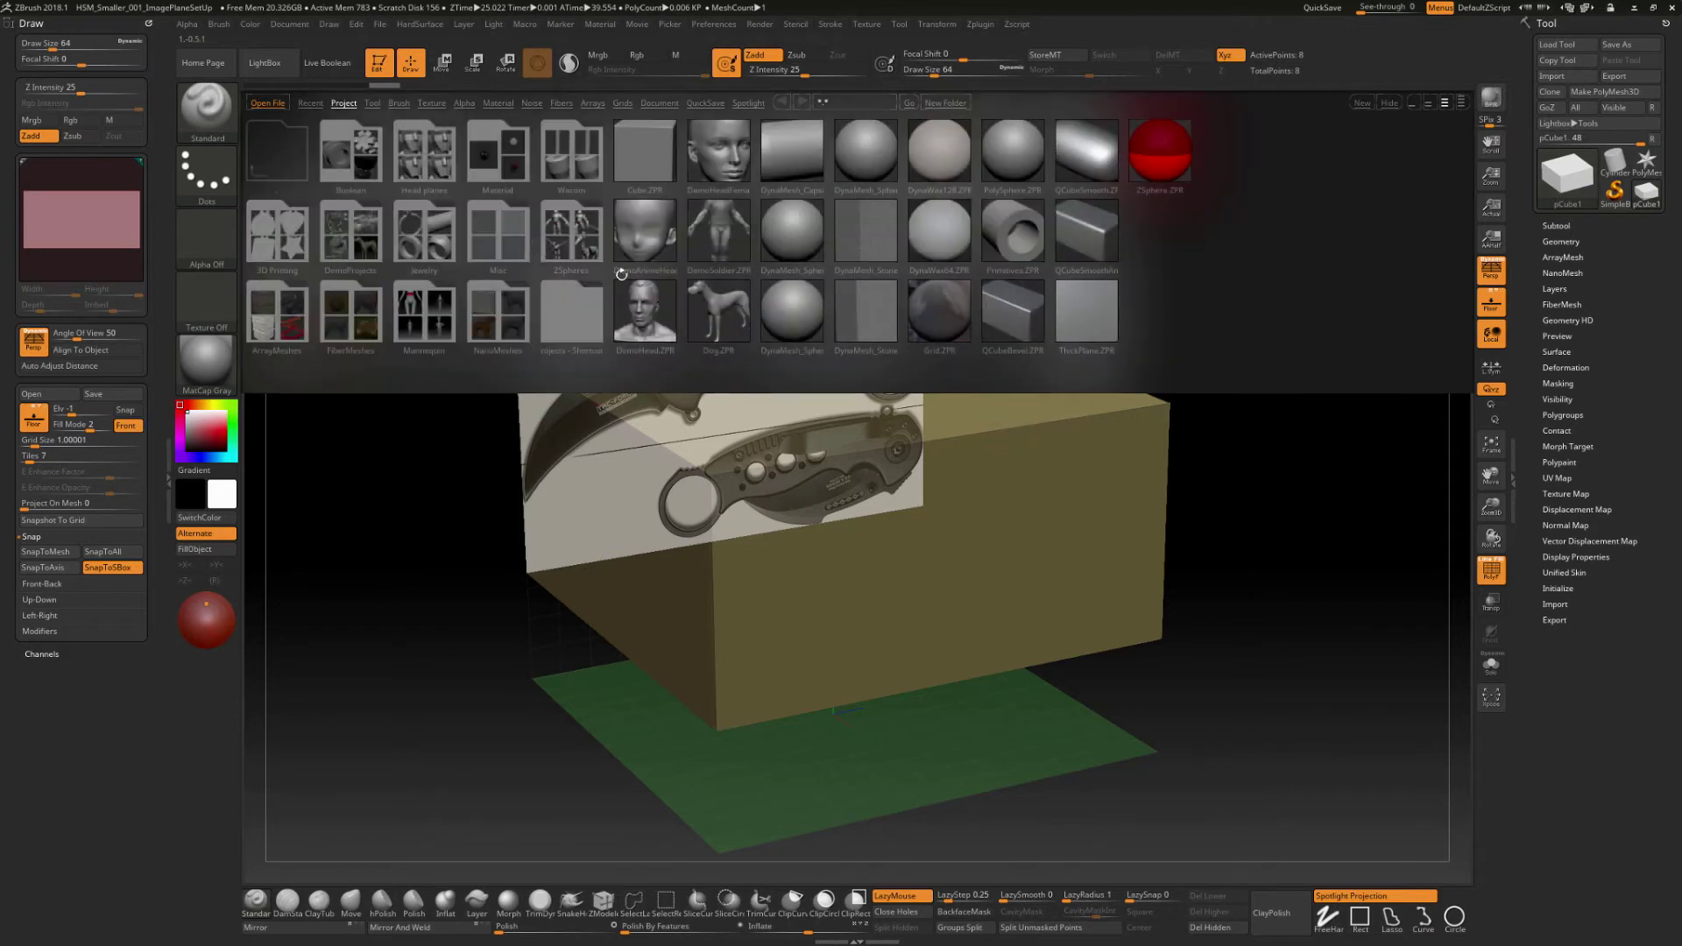
pyautogui.click(786, 233)
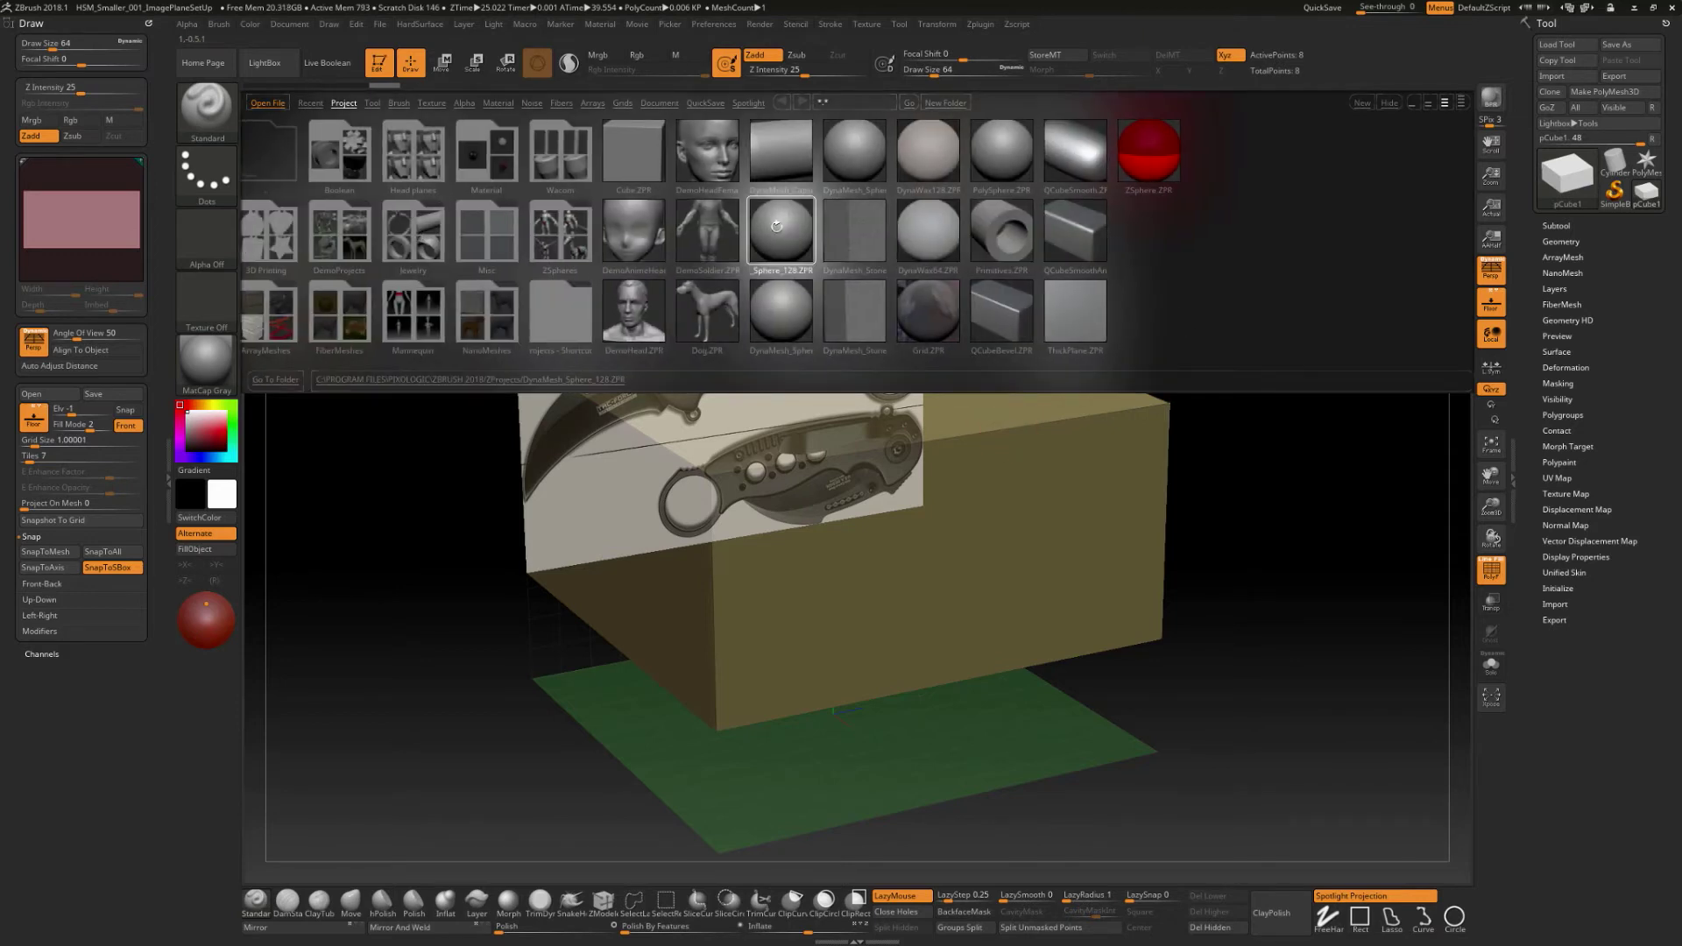
pyautogui.doubleClick(776, 226)
pyautogui.click(894, 528)
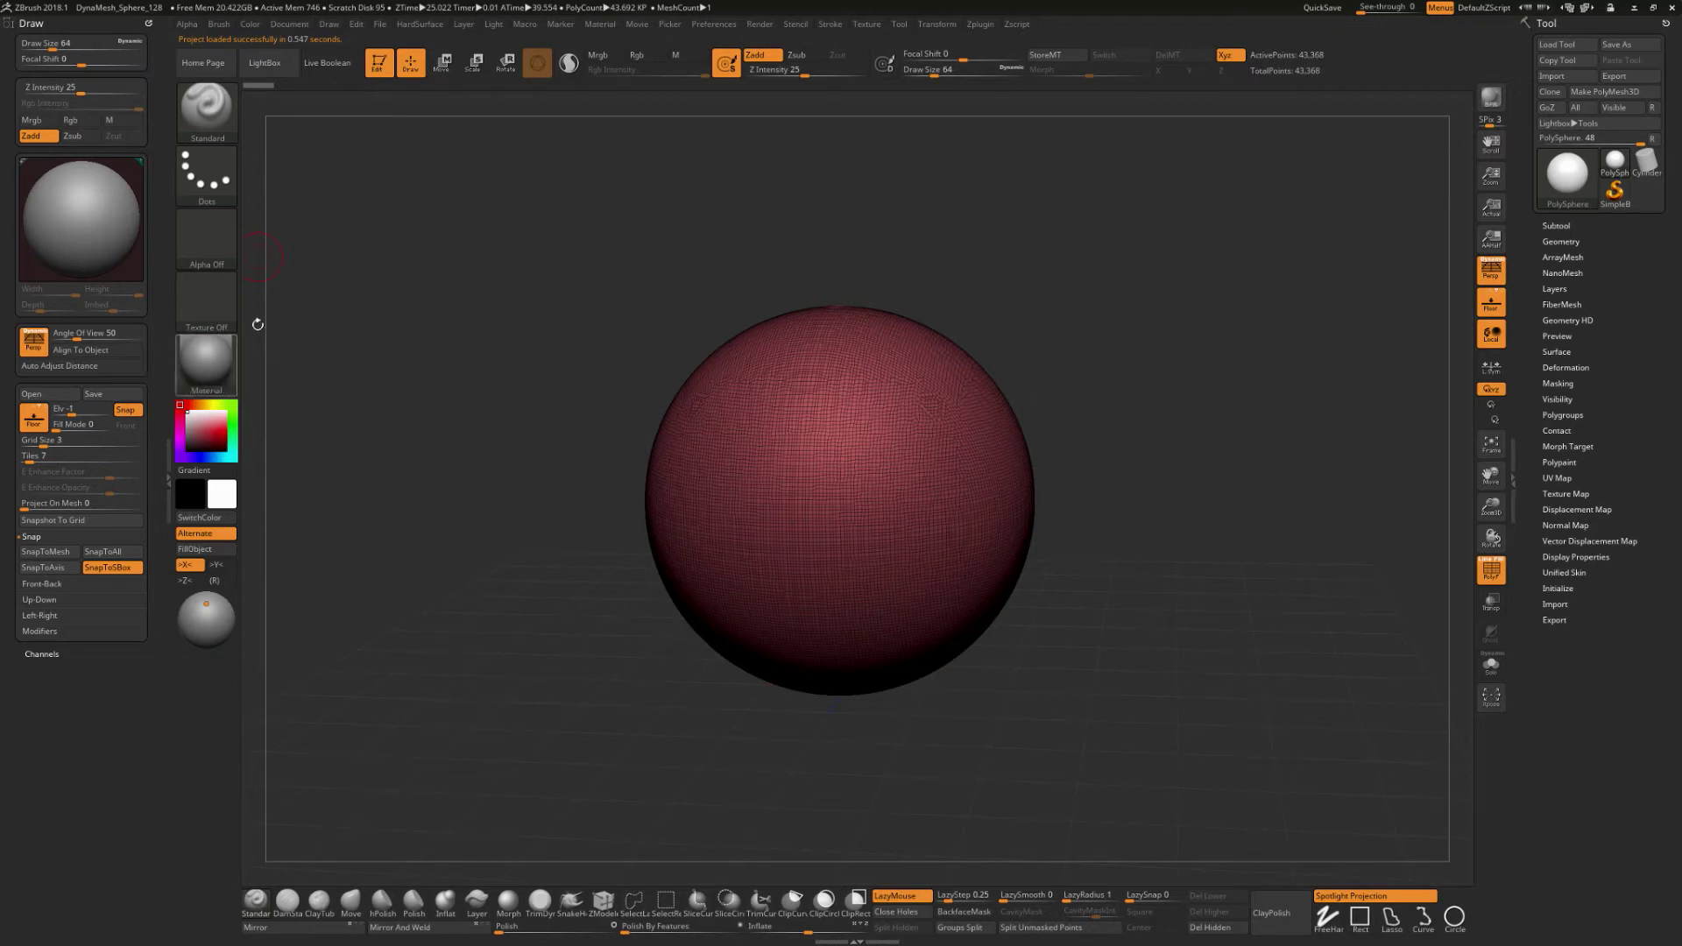
# Toggle the floor grid off and back on, and bring up the Draw palette settings.
pyautogui.click(1492, 304)
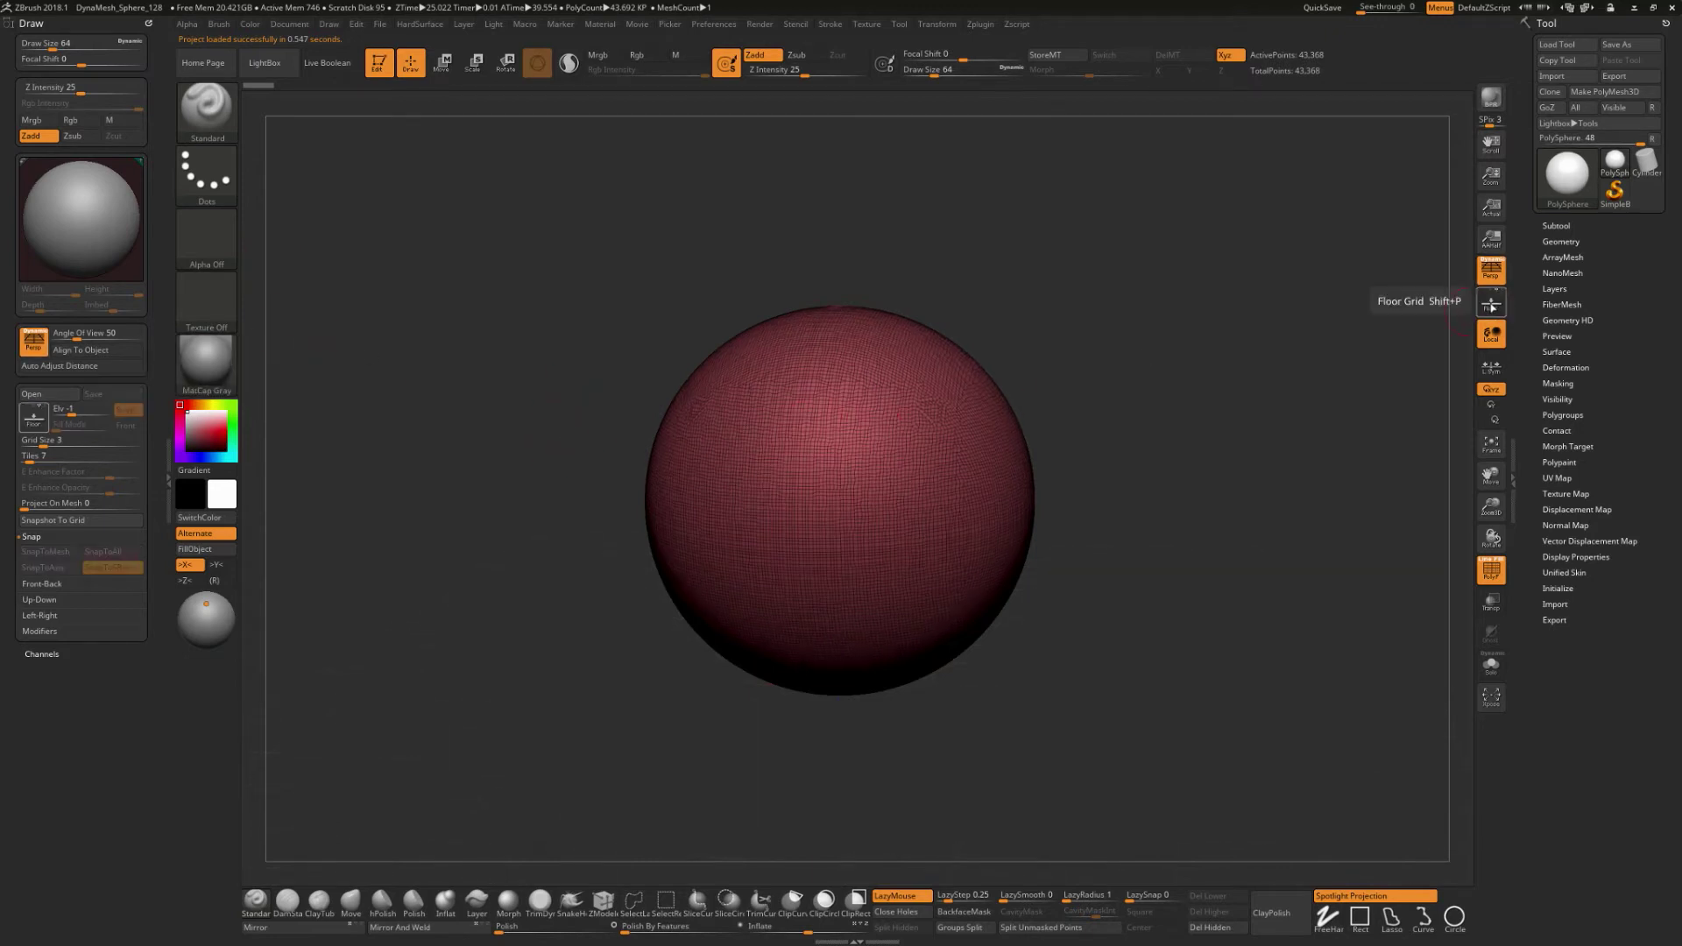
pyautogui.click(1492, 303)
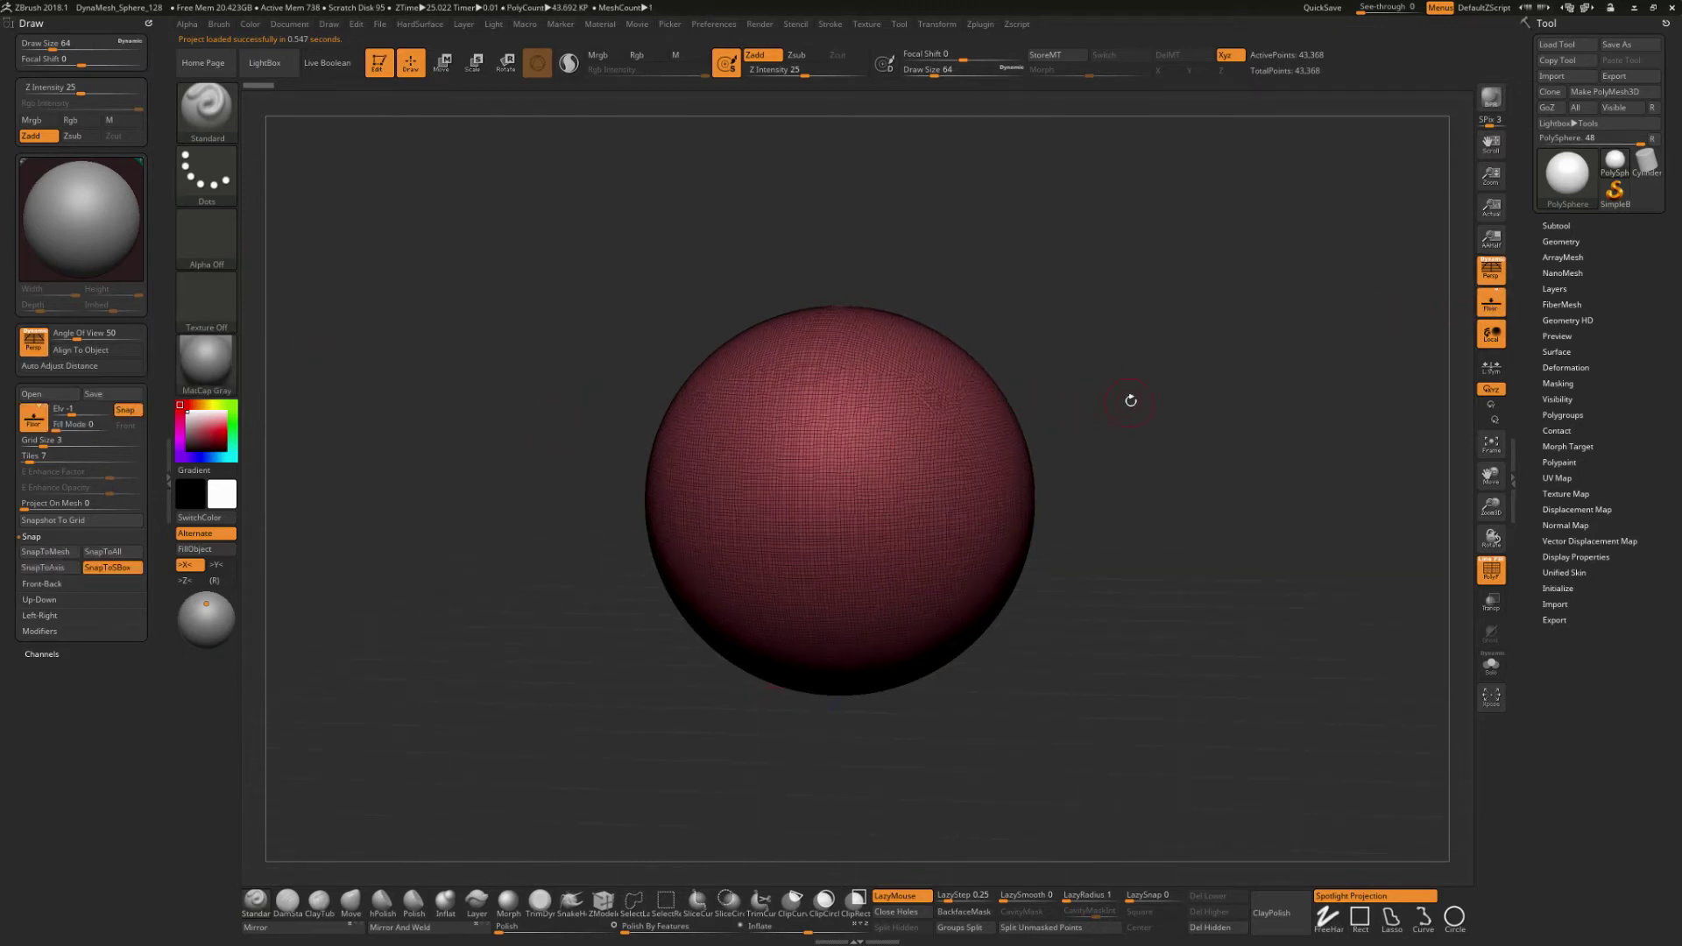
pyautogui.click(329, 24)
pyautogui.moveTo(325, 41)
pyautogui.mouseDown()
pyautogui.moveTo(331, 63)
pyautogui.moveTo(49, 112)
pyautogui.mouseUp()
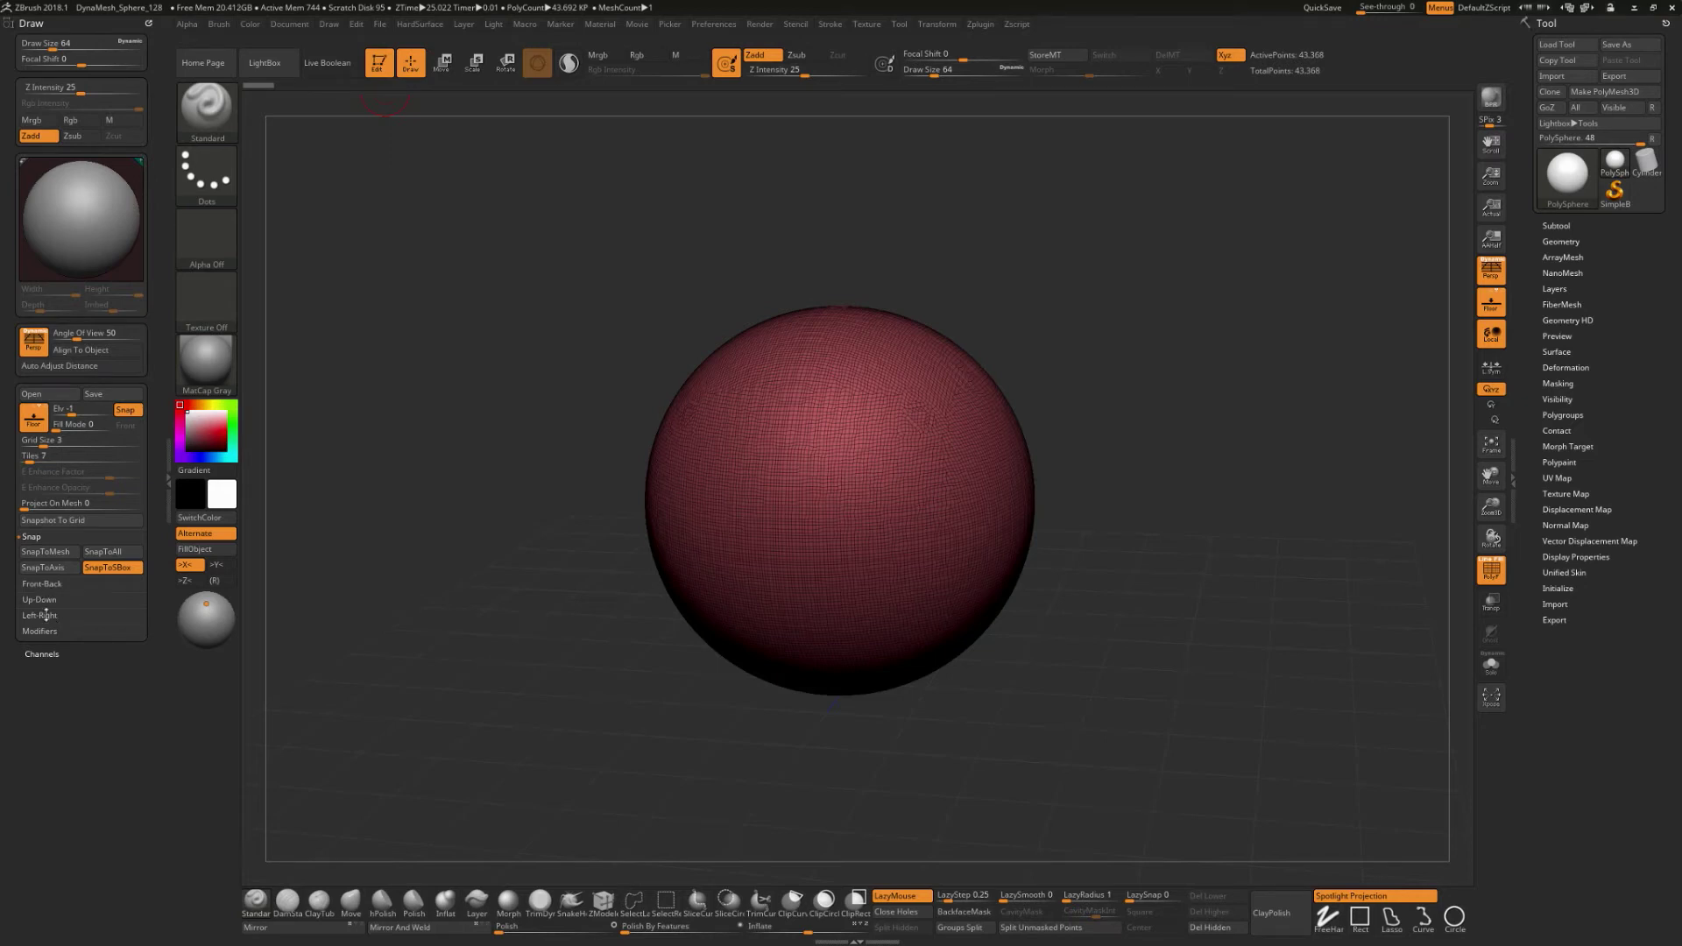
# Import Tac_Force_Speedster_Model_ImagePlane.bmp from the ImagePlanes folder as Map1 of the Left-Right floor grid.
pyautogui.click(46, 616)
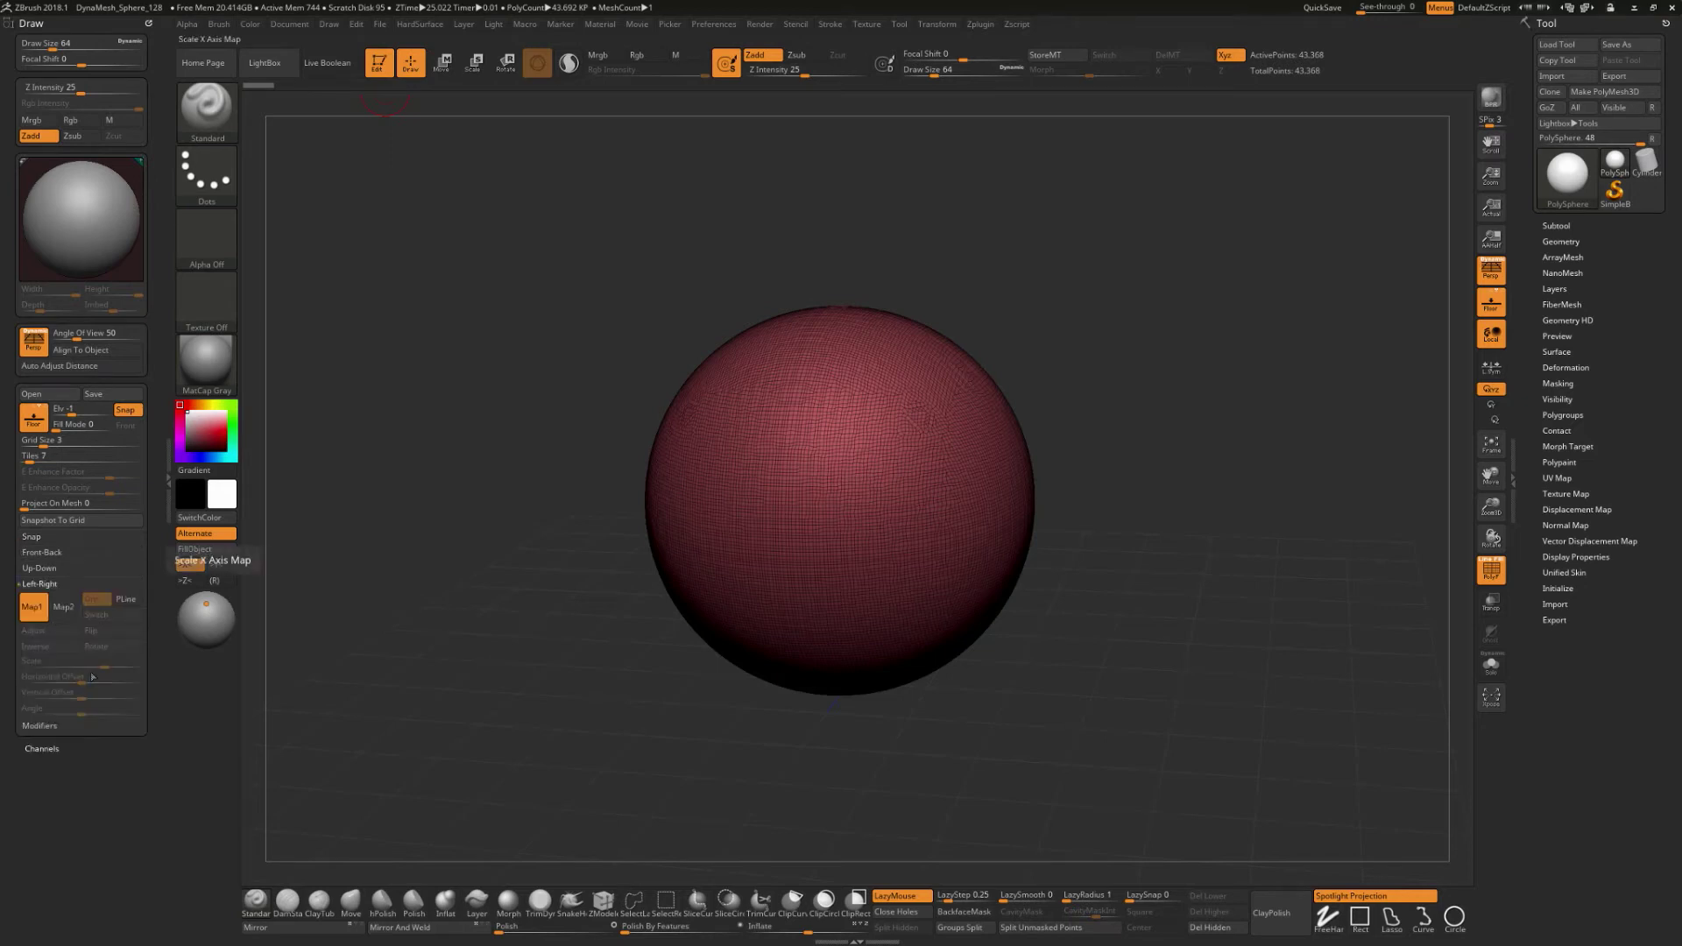
pyautogui.click(39, 619)
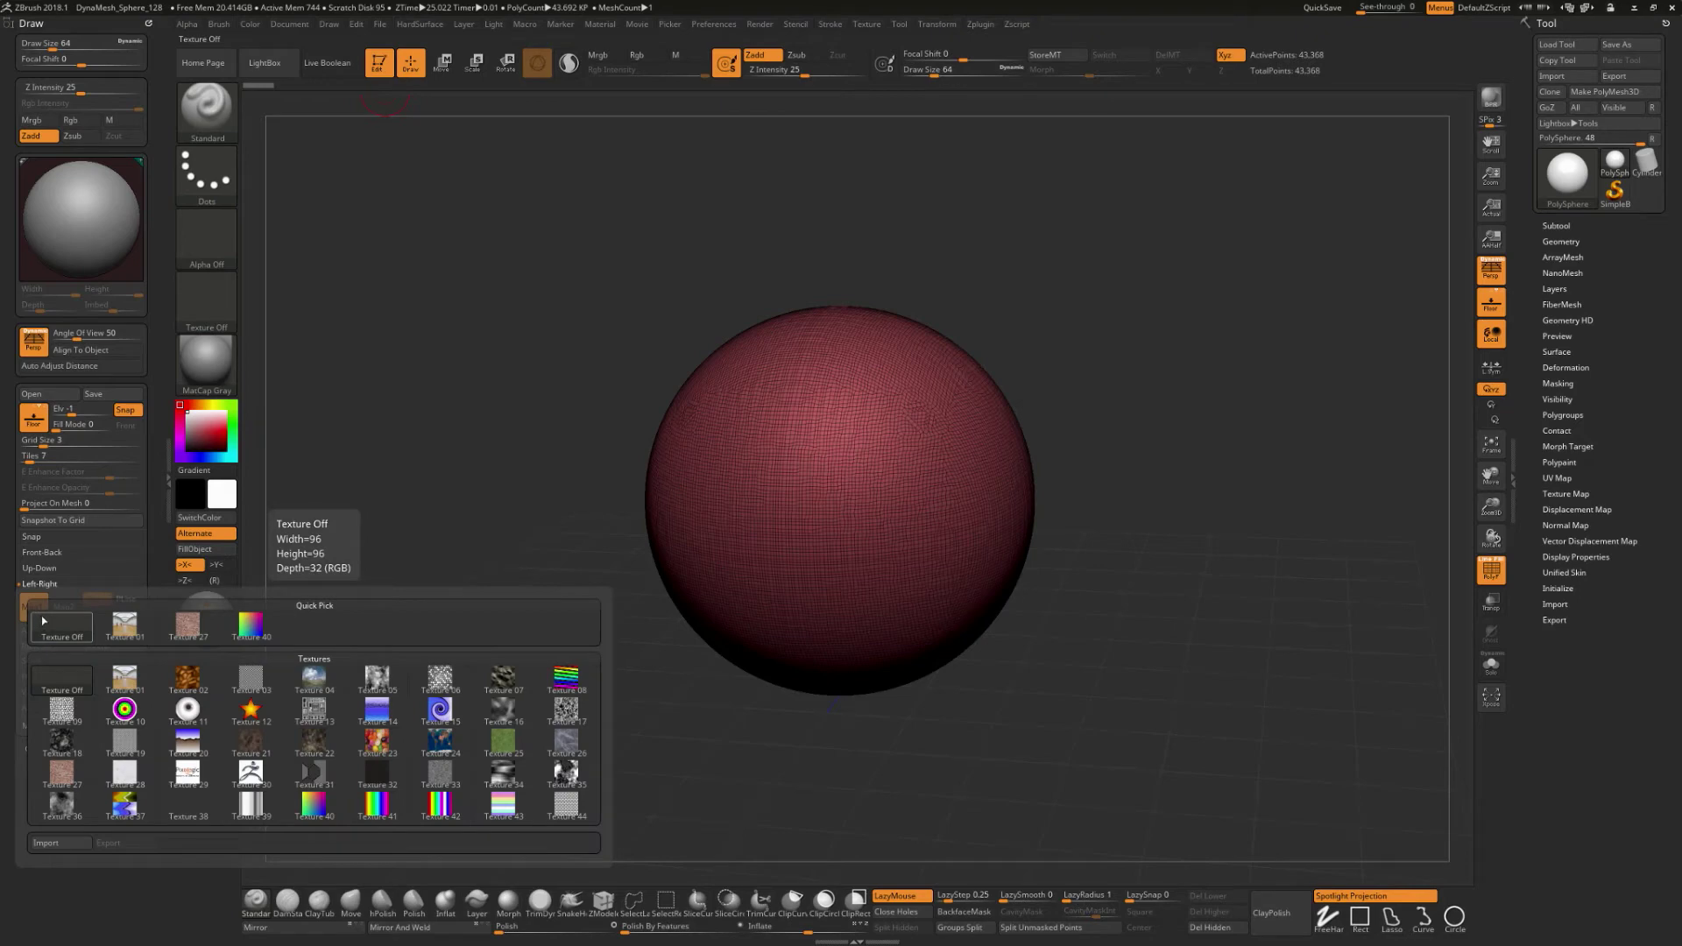
pyautogui.click(74, 842)
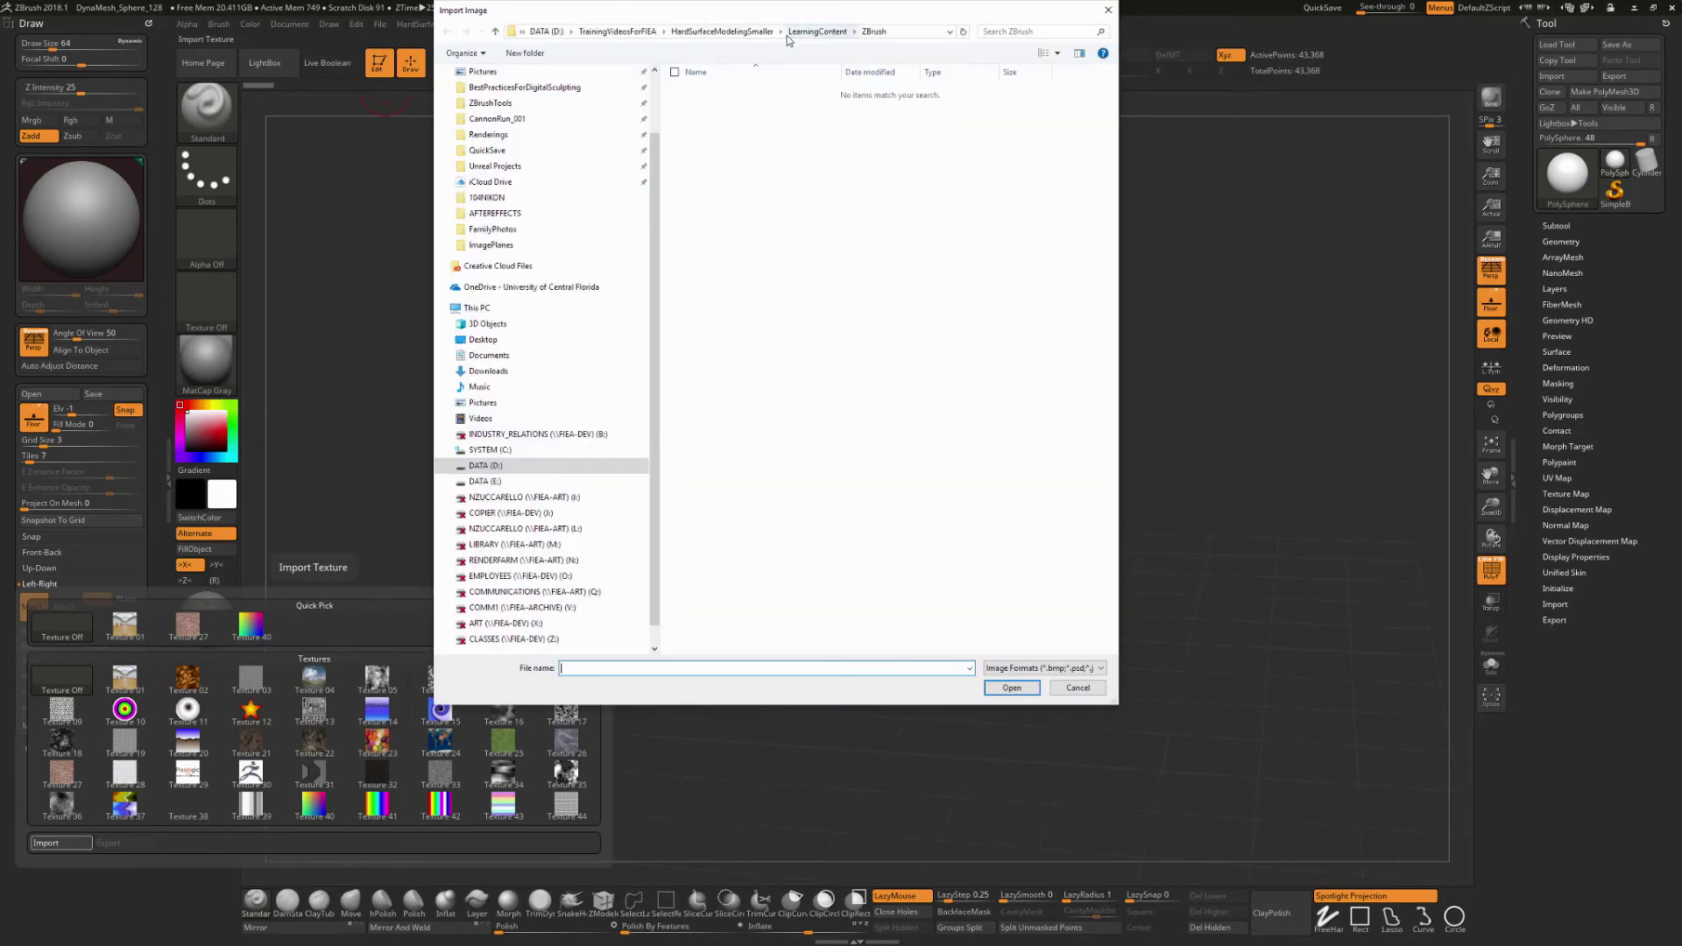
pyautogui.click(814, 32)
pyautogui.doubleClick(735, 107)
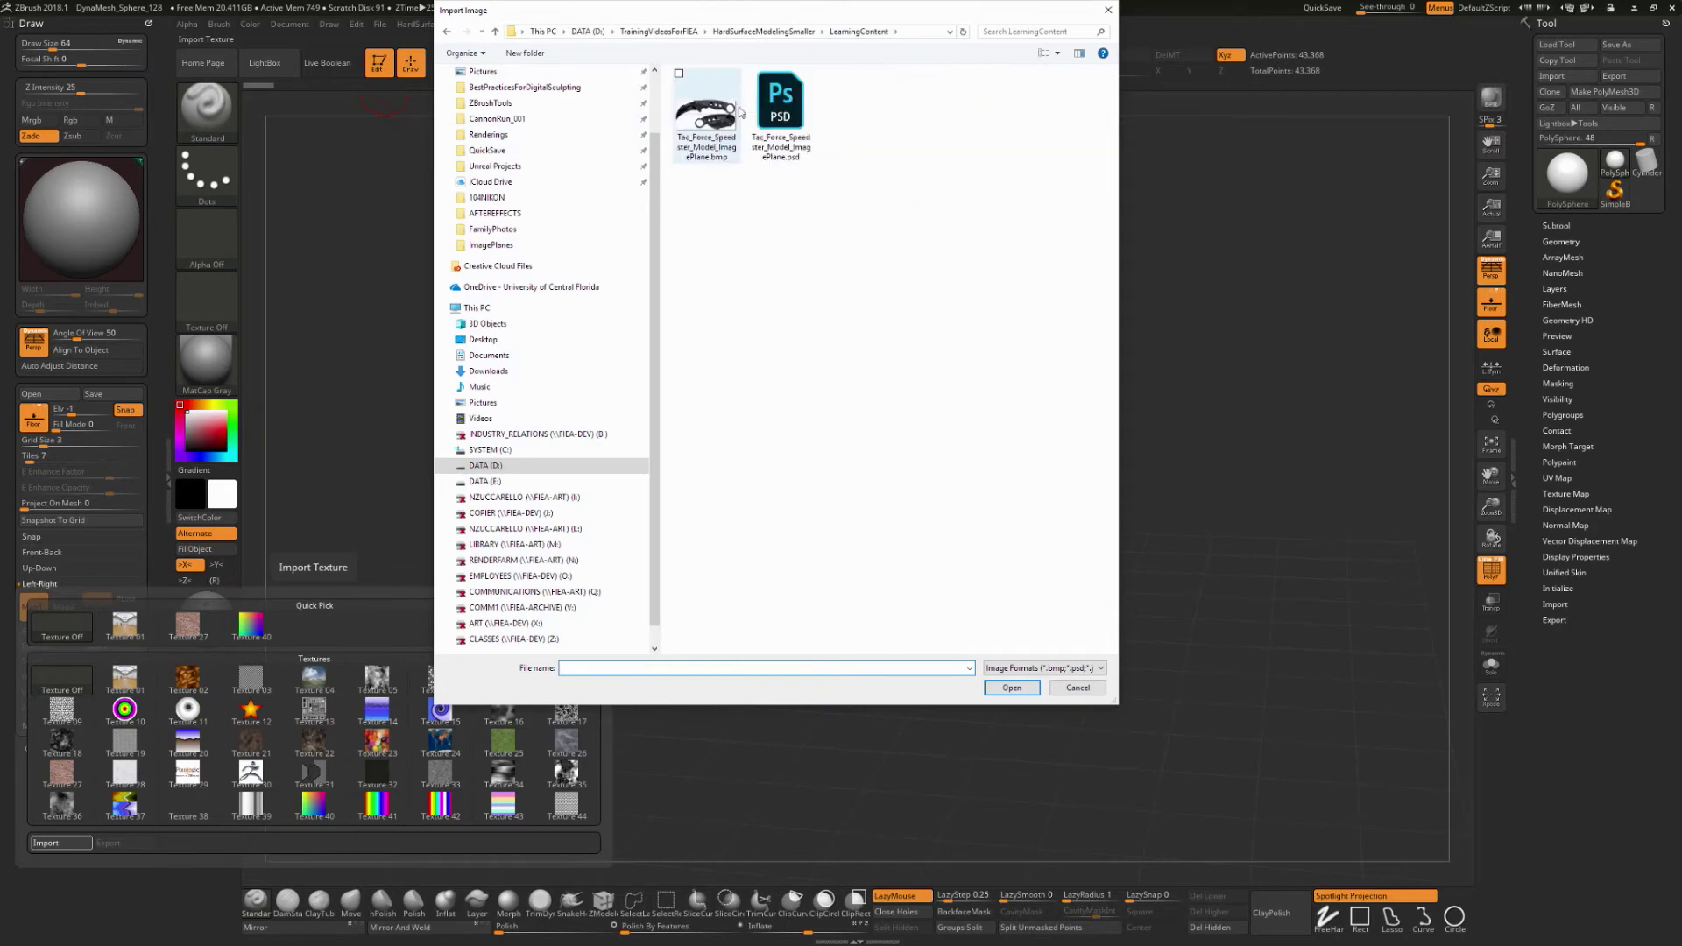
pyautogui.click(706, 112)
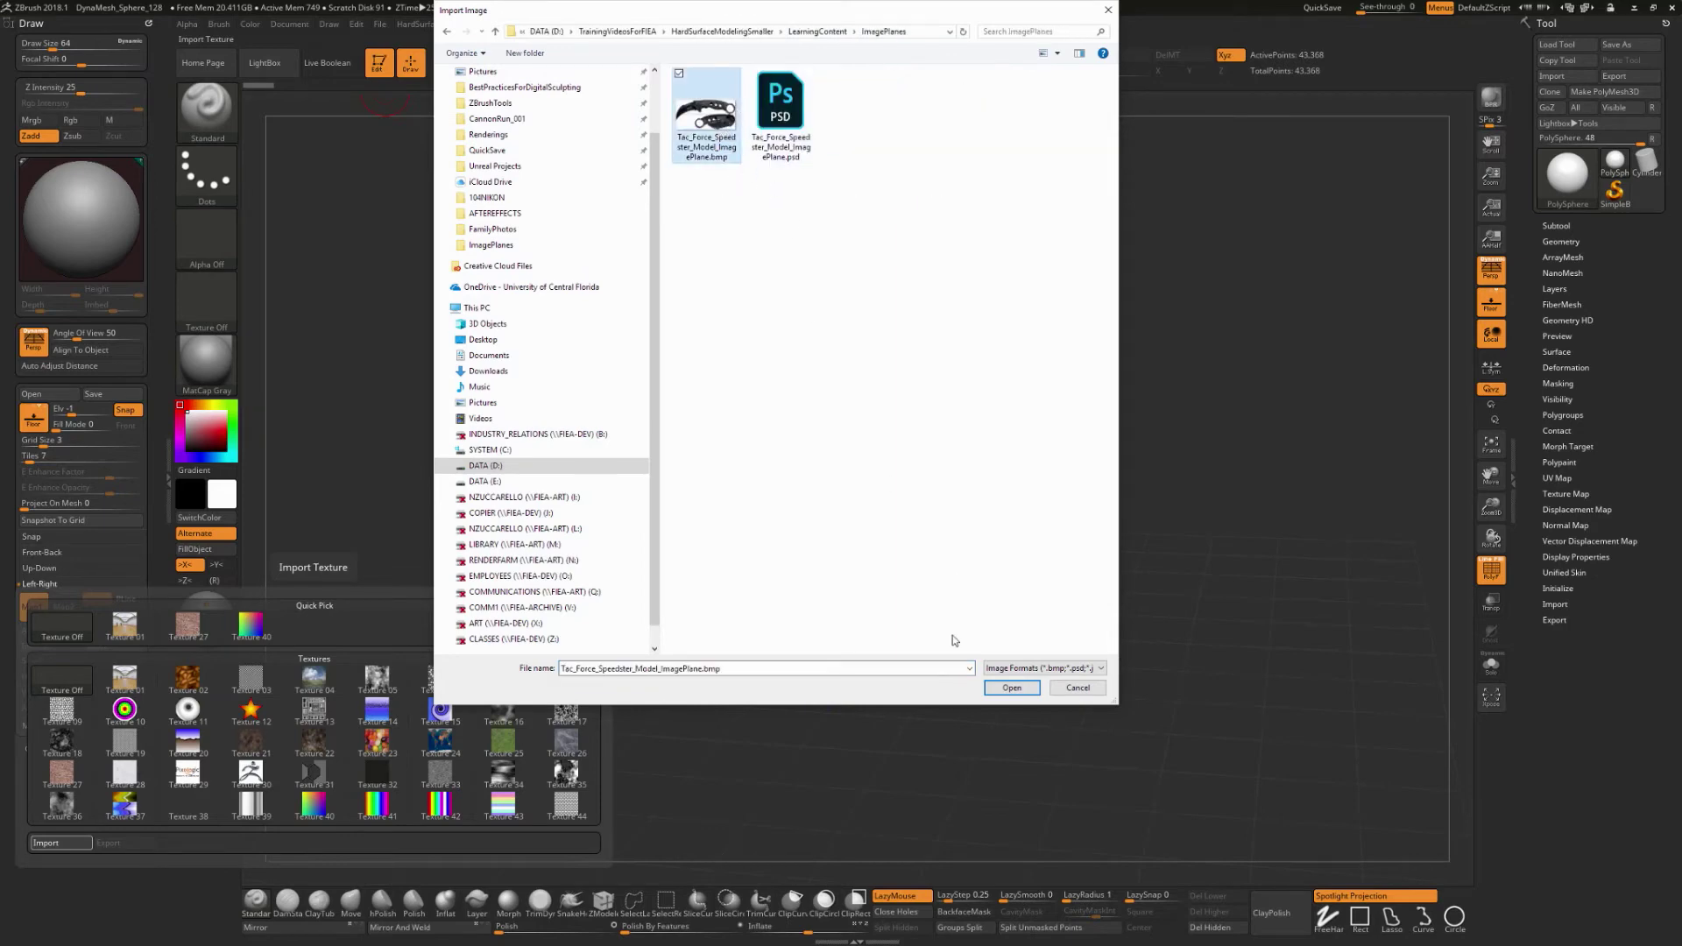
pyautogui.click(1010, 687)
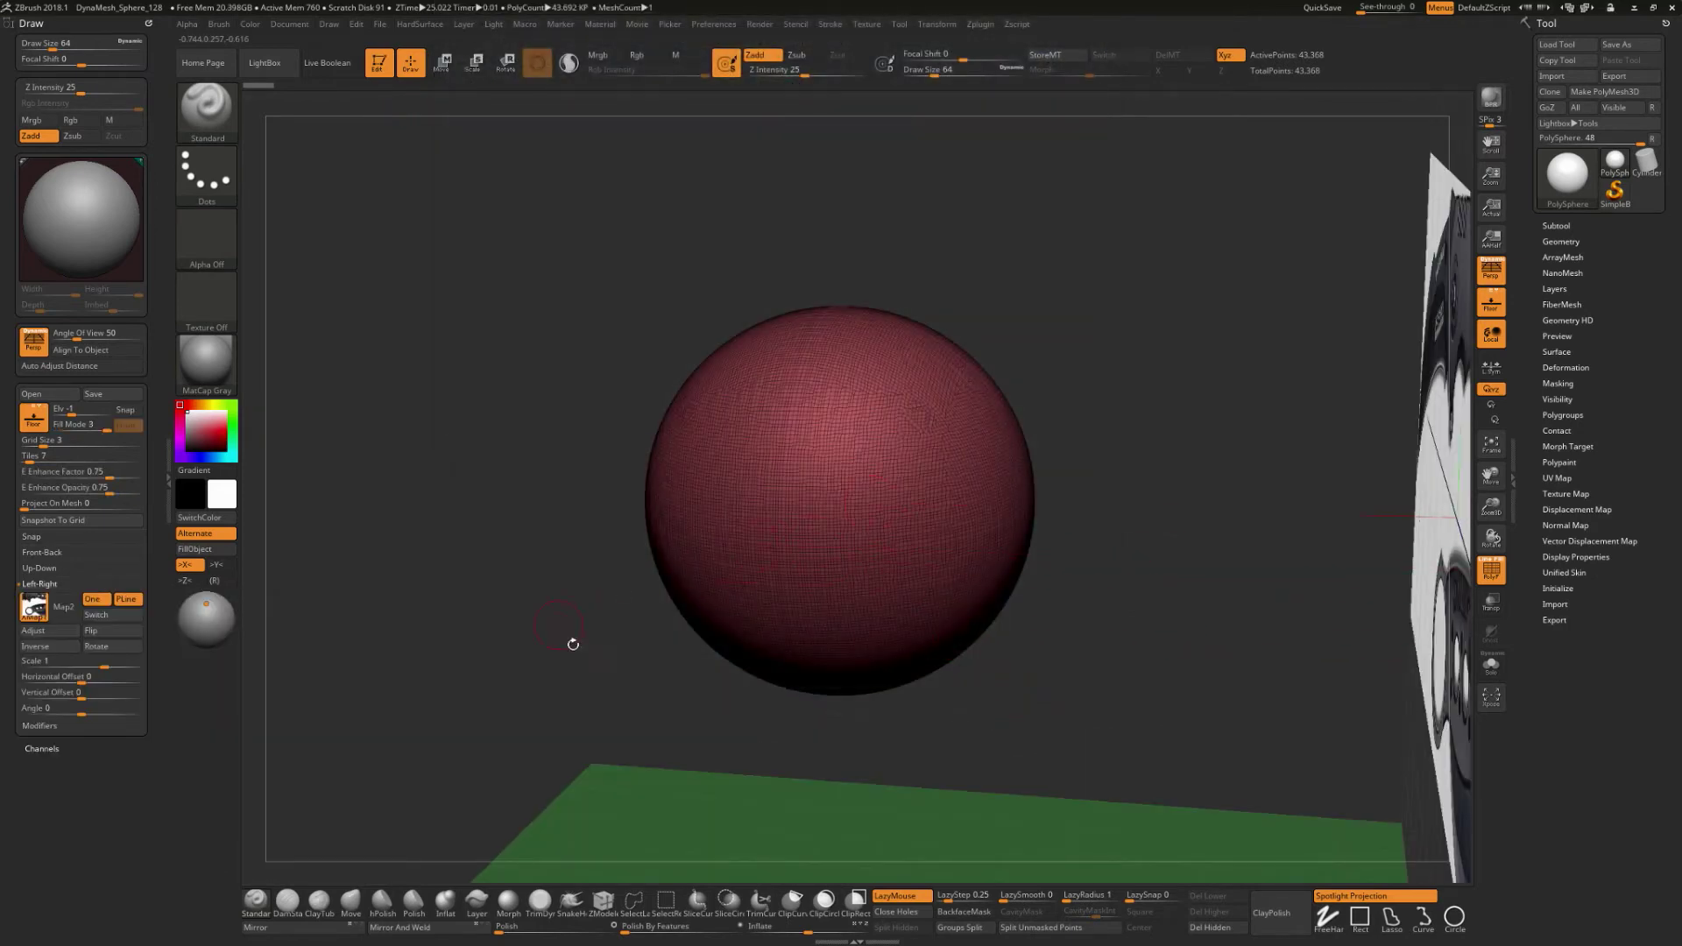
pyautogui.moveTo(570, 643); pyautogui.dragTo(594, 682)
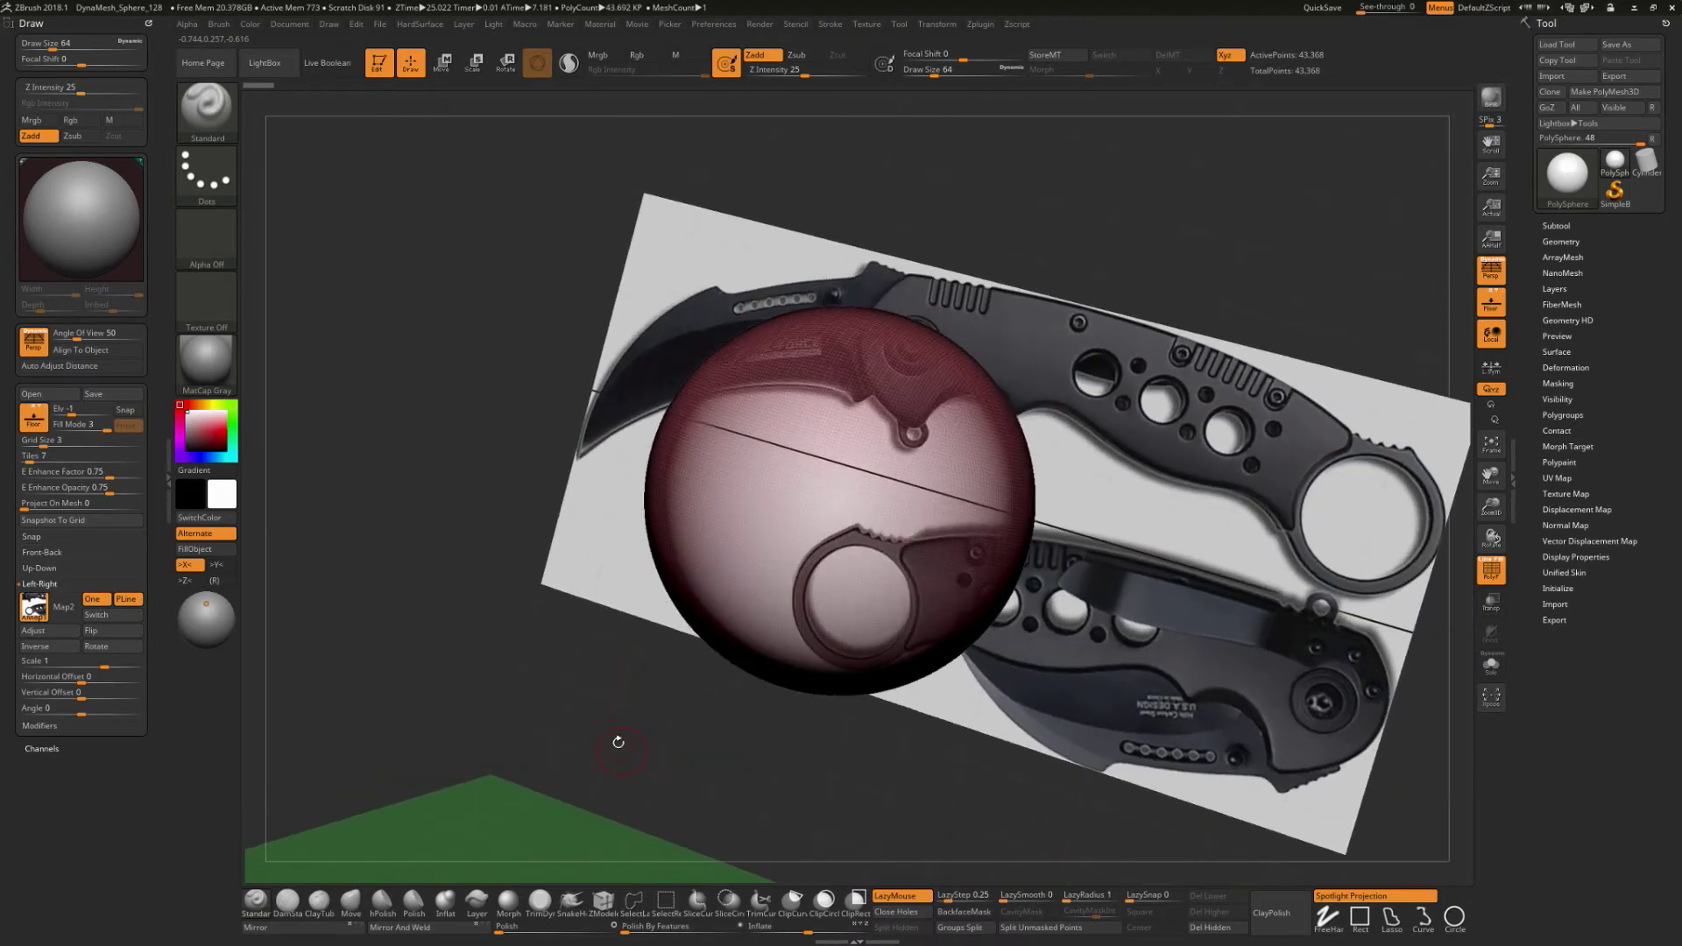
pyautogui.keyDown('shift'); pyautogui.moveTo(618, 741); pyautogui.dragTo(631, 751); pyautogui.keyUp('shift')
pyautogui.moveTo(1193, 796); pyautogui.dragTo(1168, 605)
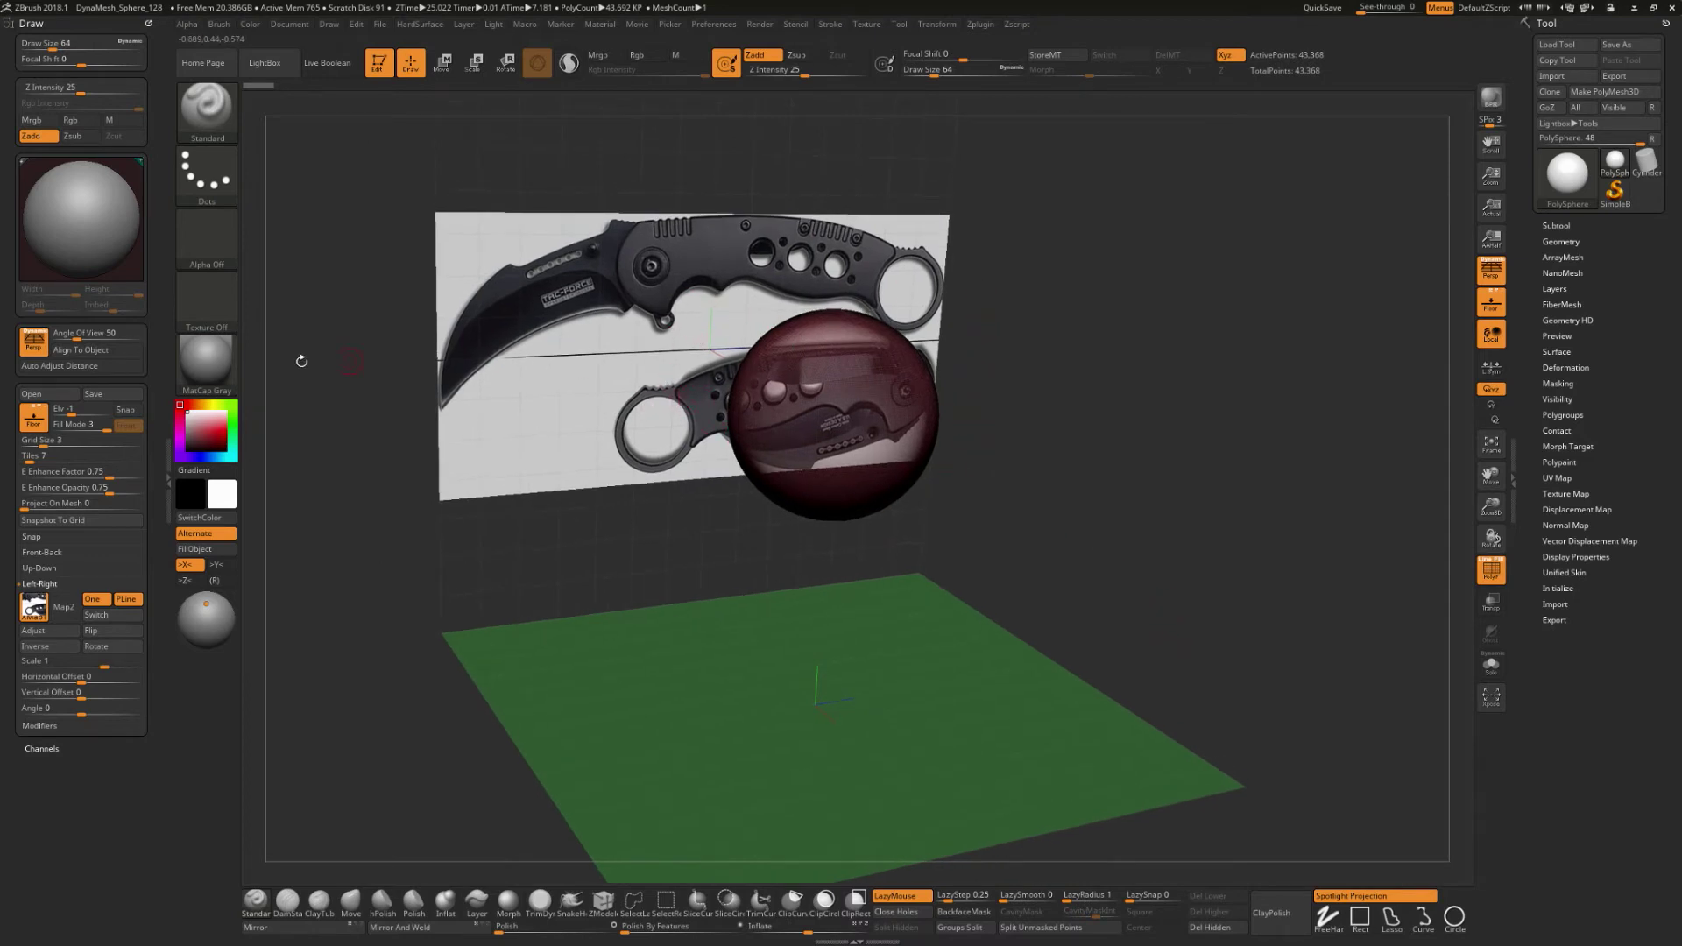
# Import Knife_Cube.fbx from the LearningContent FBX folder with the FBX ExportImport plugin.
pyautogui.click(981, 26)
pyautogui.moveTo(973, 42); pyautogui.dragTo(5, 96)
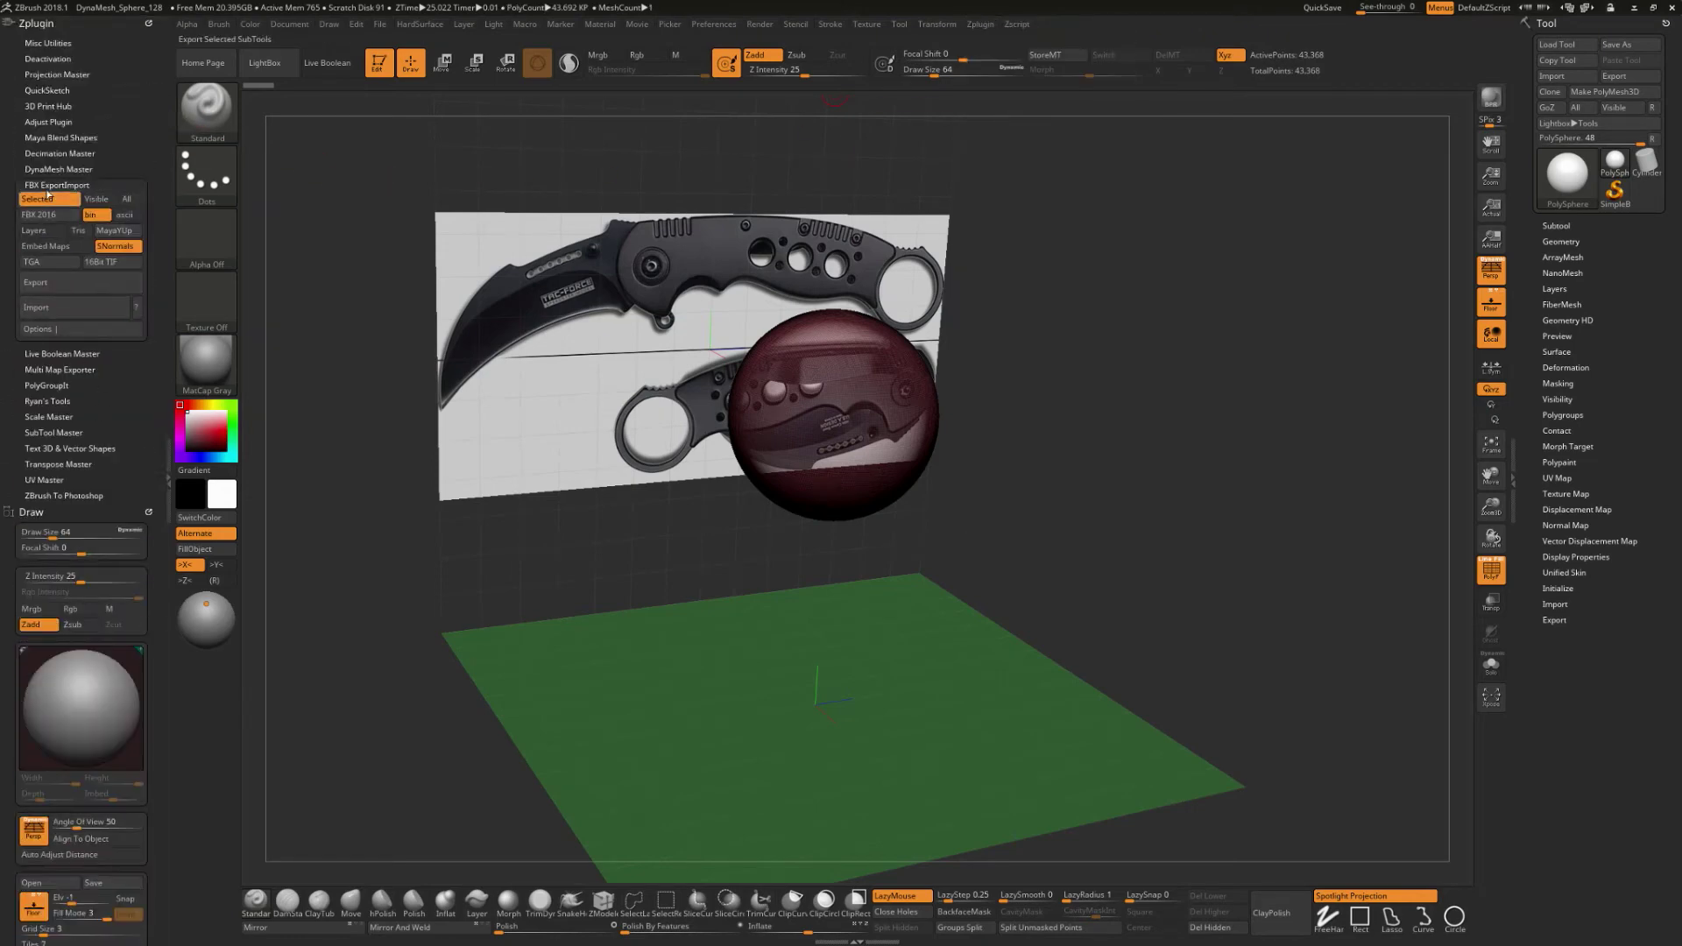
pyautogui.click(74, 309)
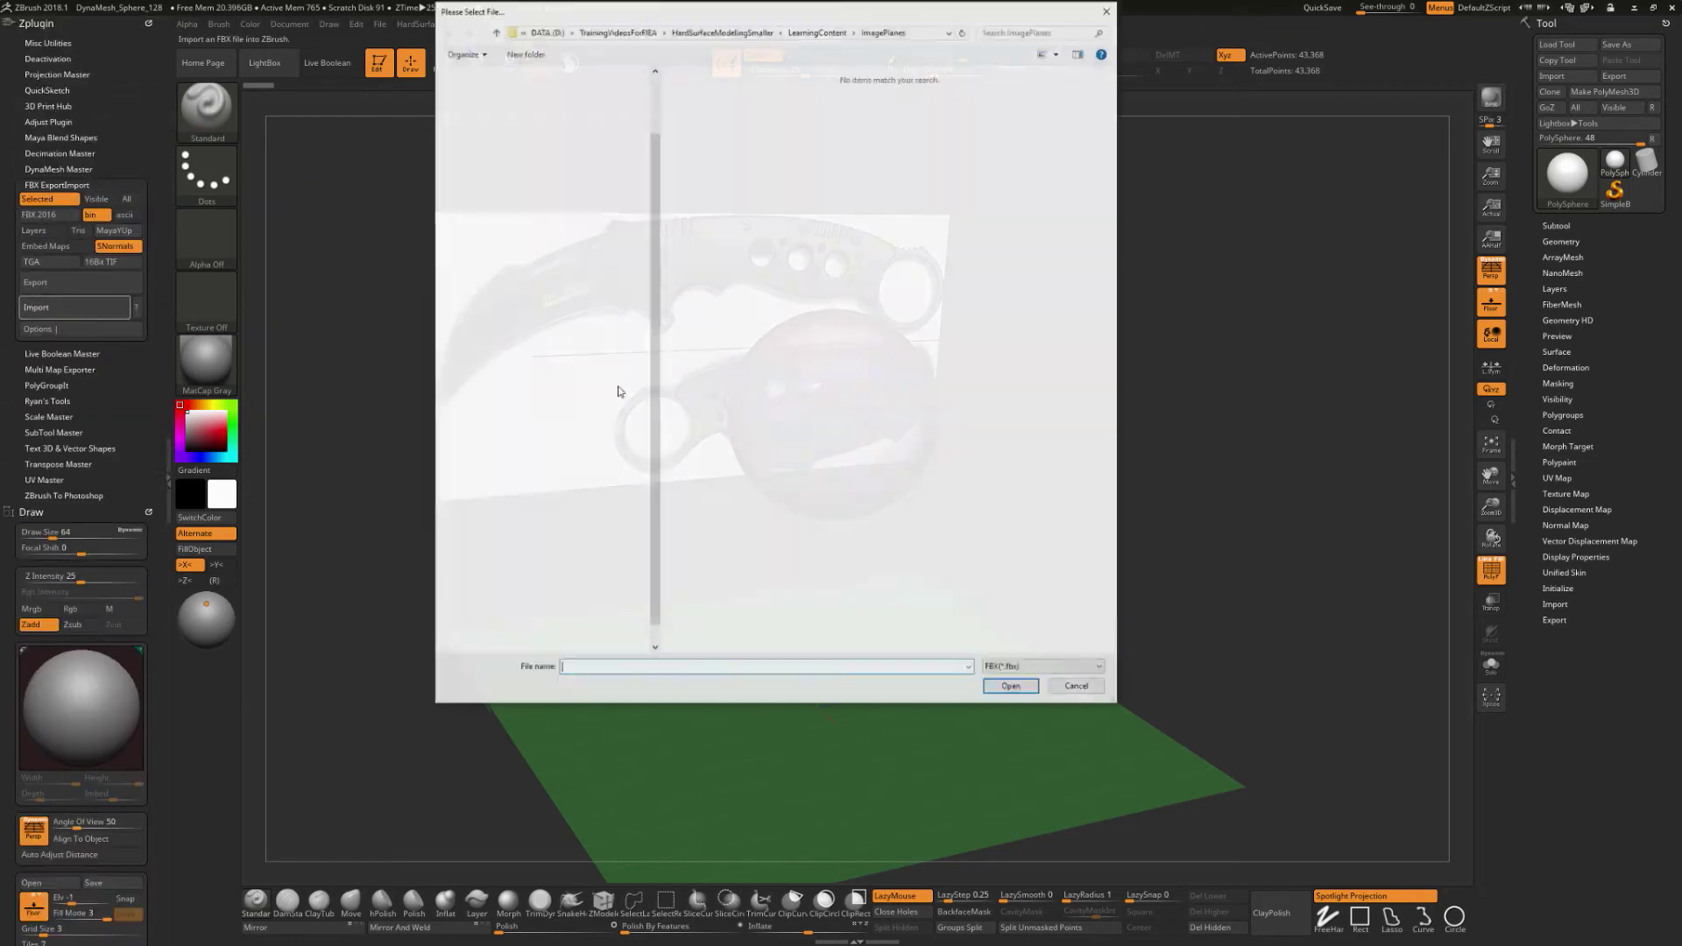
pyautogui.click(817, 32)
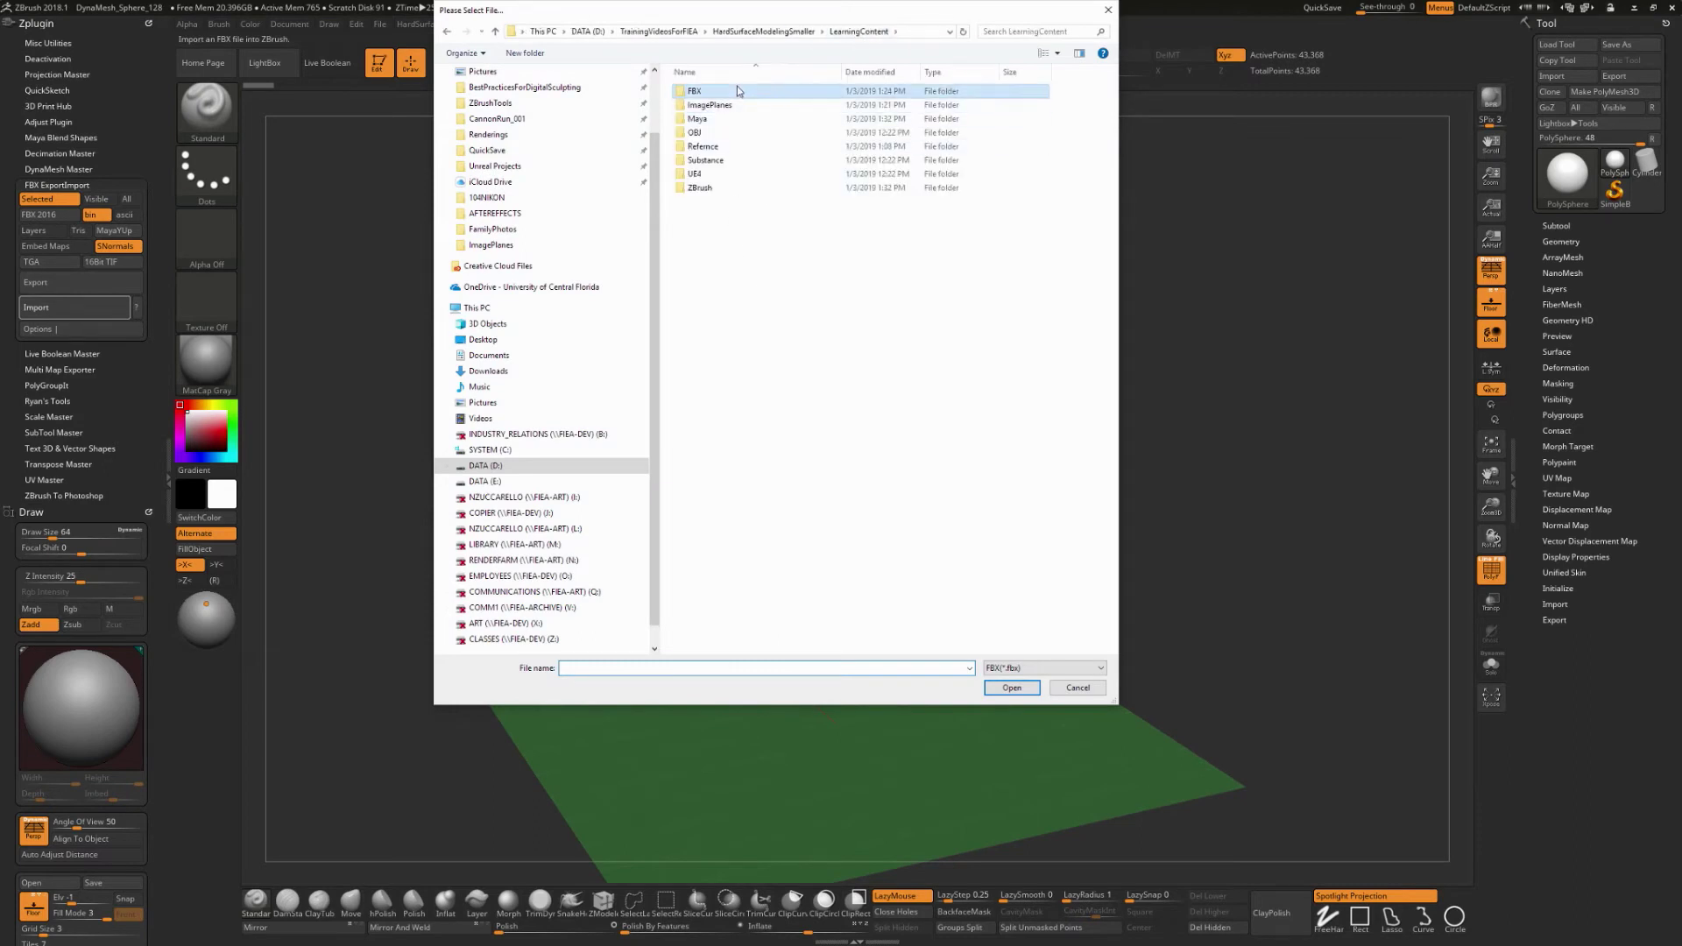
pyautogui.doubleClick(705, 106)
pyautogui.click(711, 91)
pyautogui.click(1011, 688)
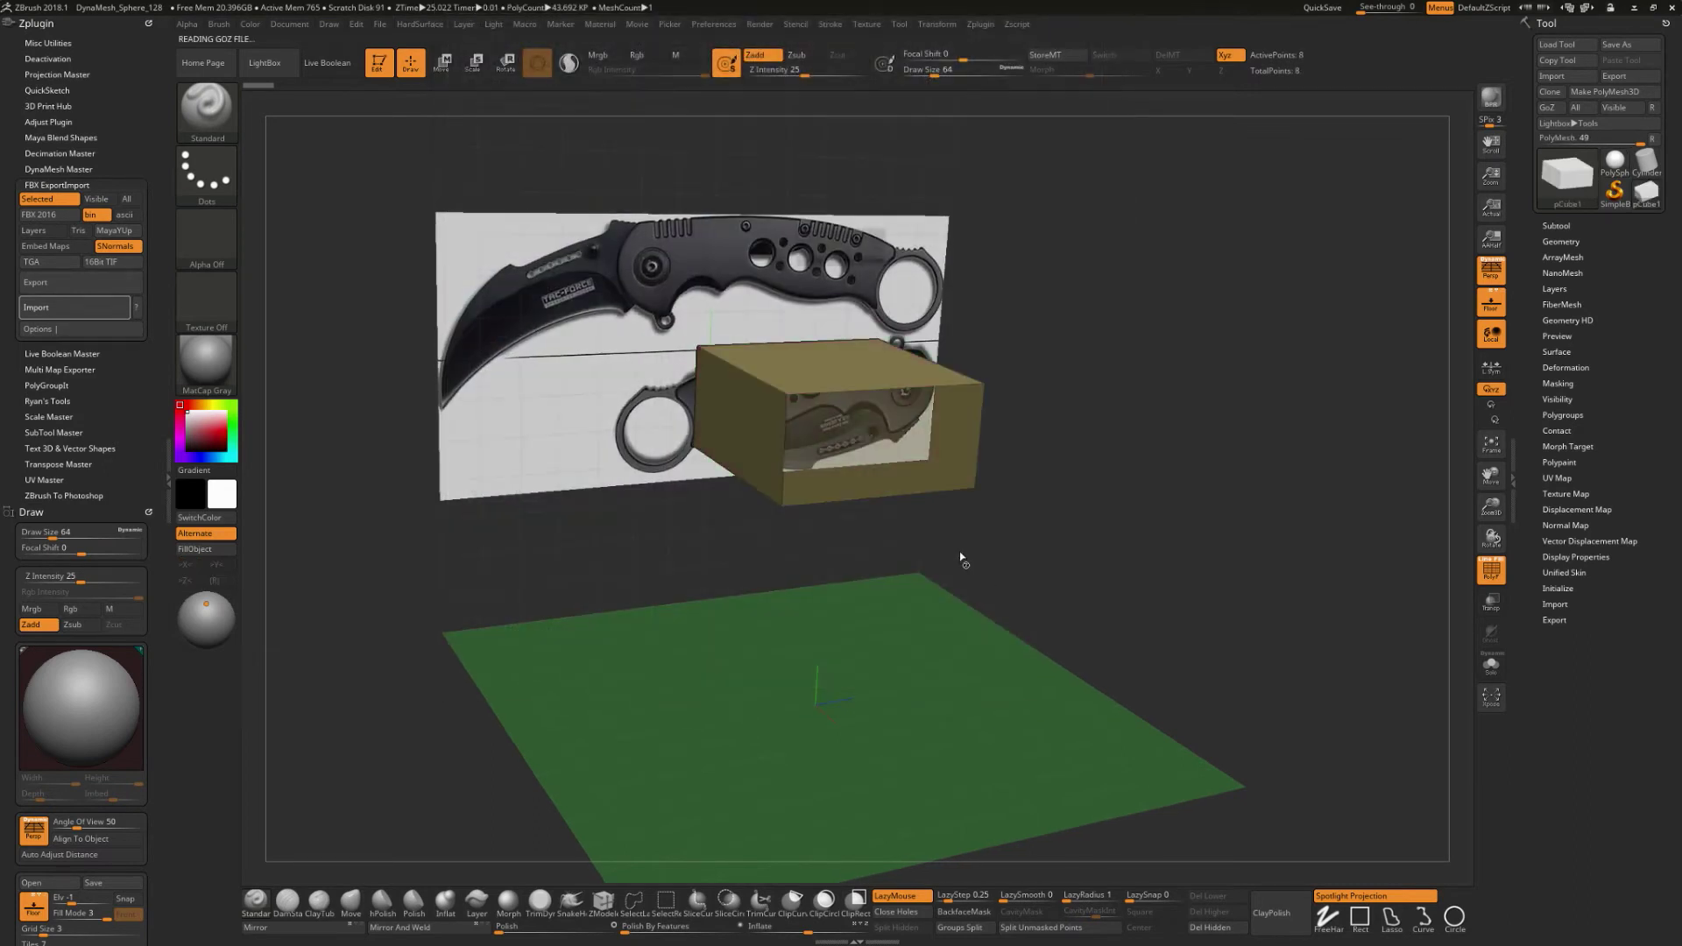
pyautogui.moveTo(1176, 452); pyautogui.dragTo(1214, 458)
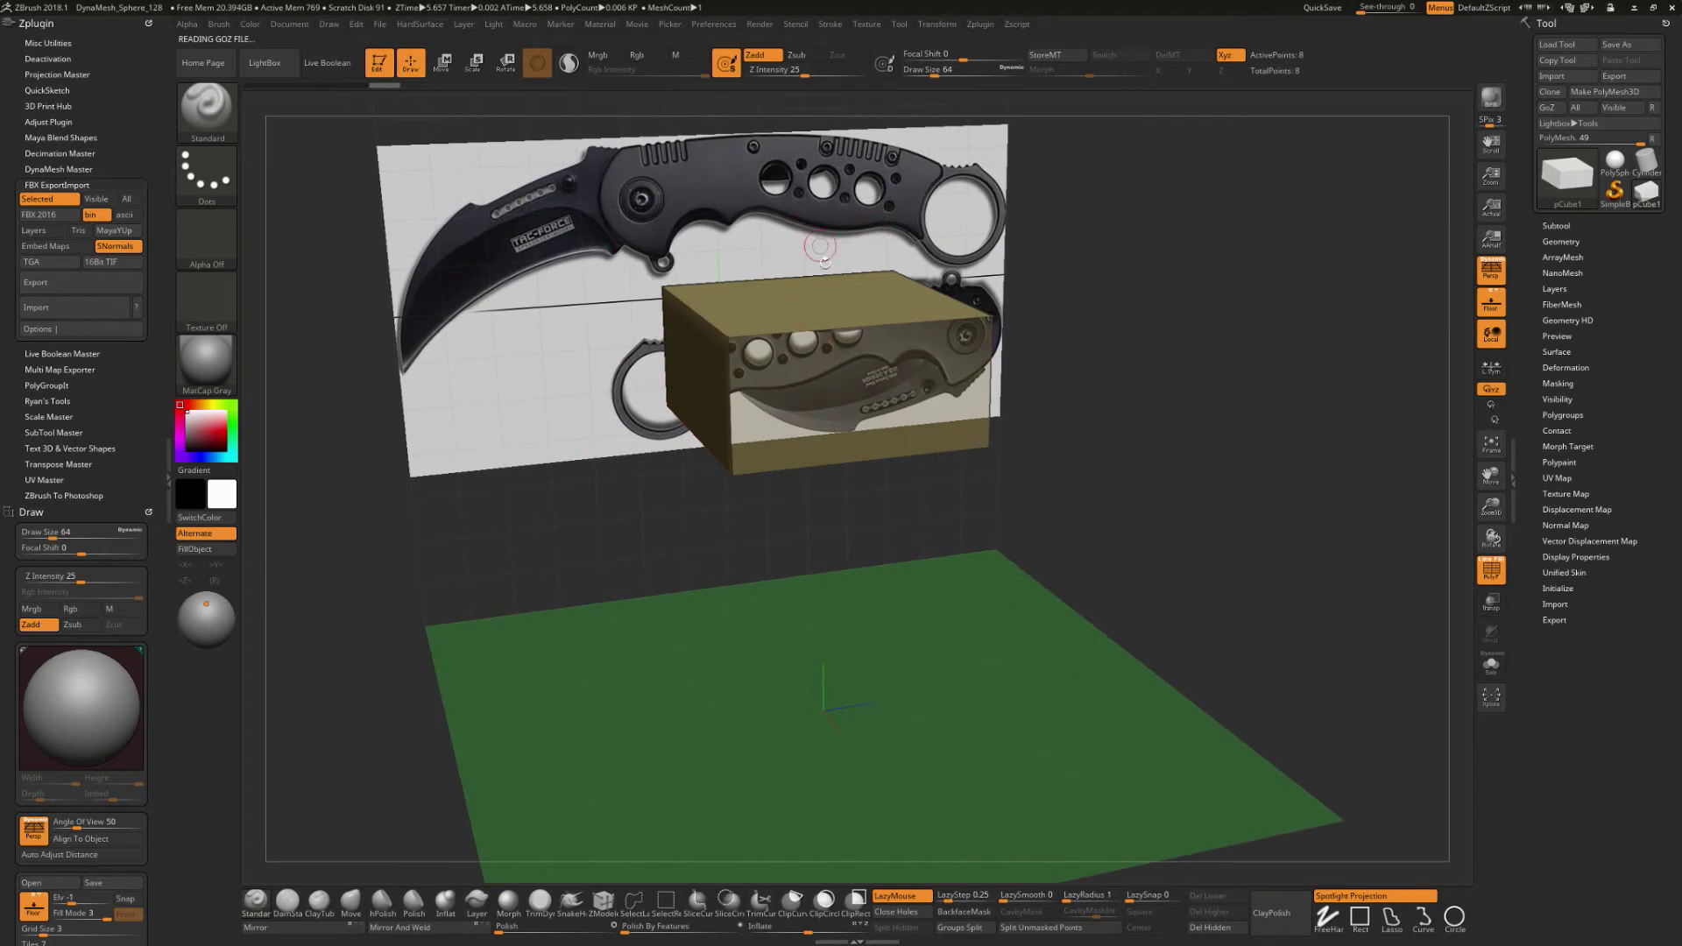
# Switch to Chrome to view the YouTube video "Introduction To ZBrush Image Planes", and return to ZBrush.
pyautogui.scroll(-3, 120, 435)
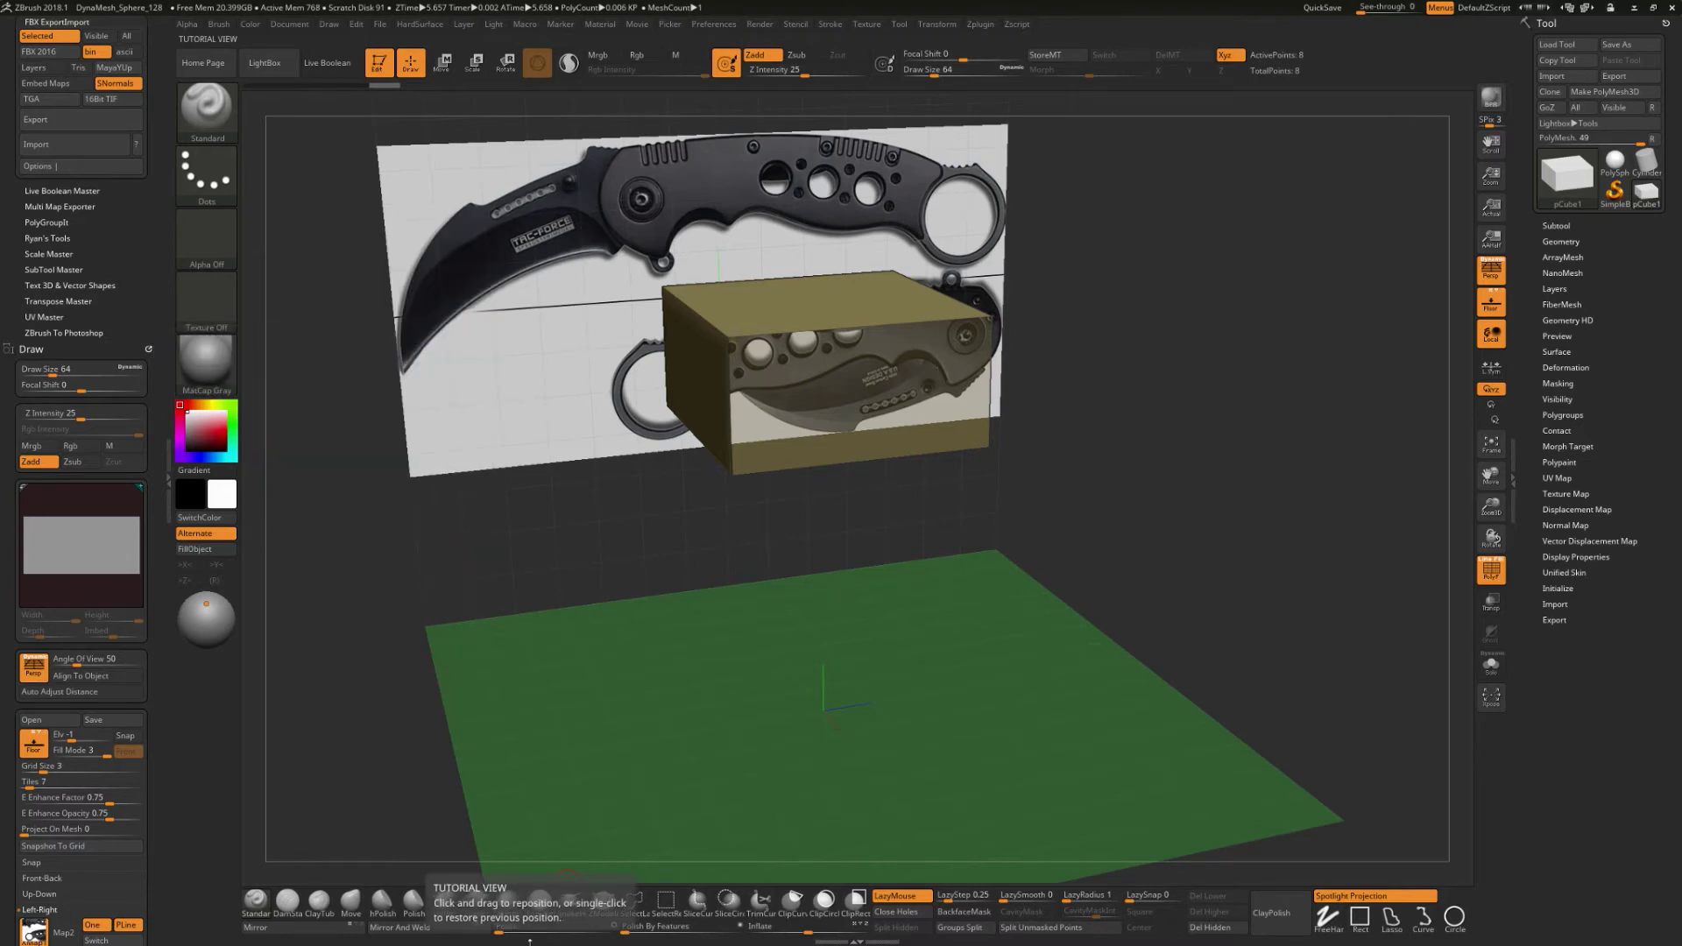
pyautogui.press('super')
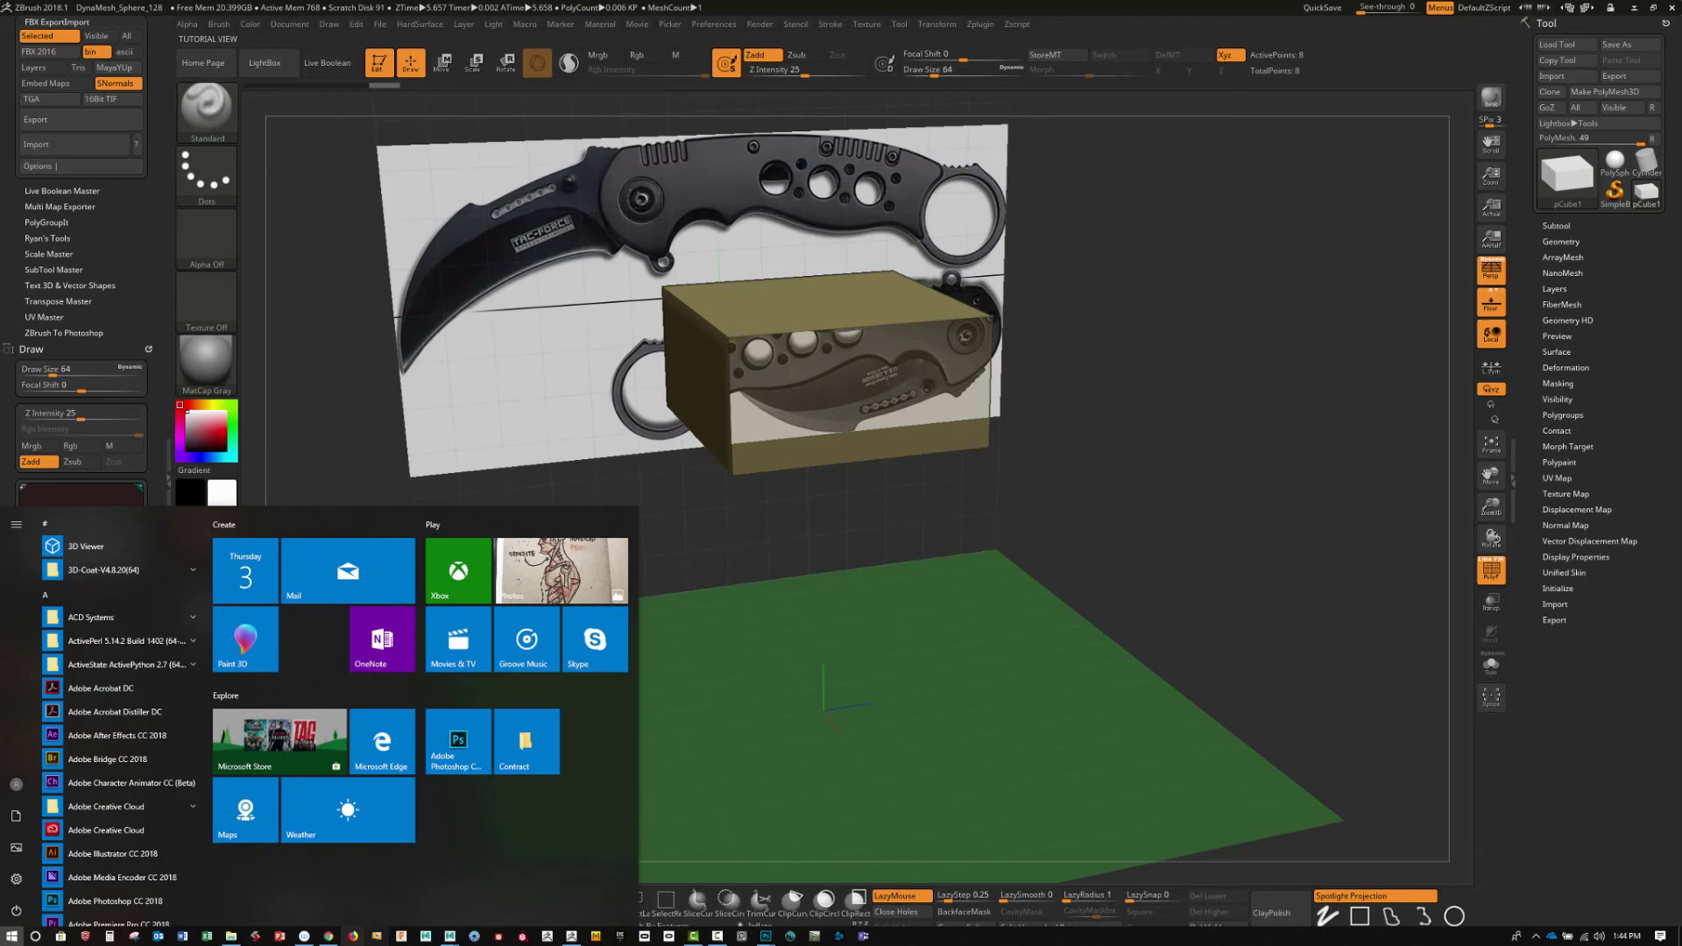
pyautogui.click(328, 936)
pyautogui.click(1216, 28)
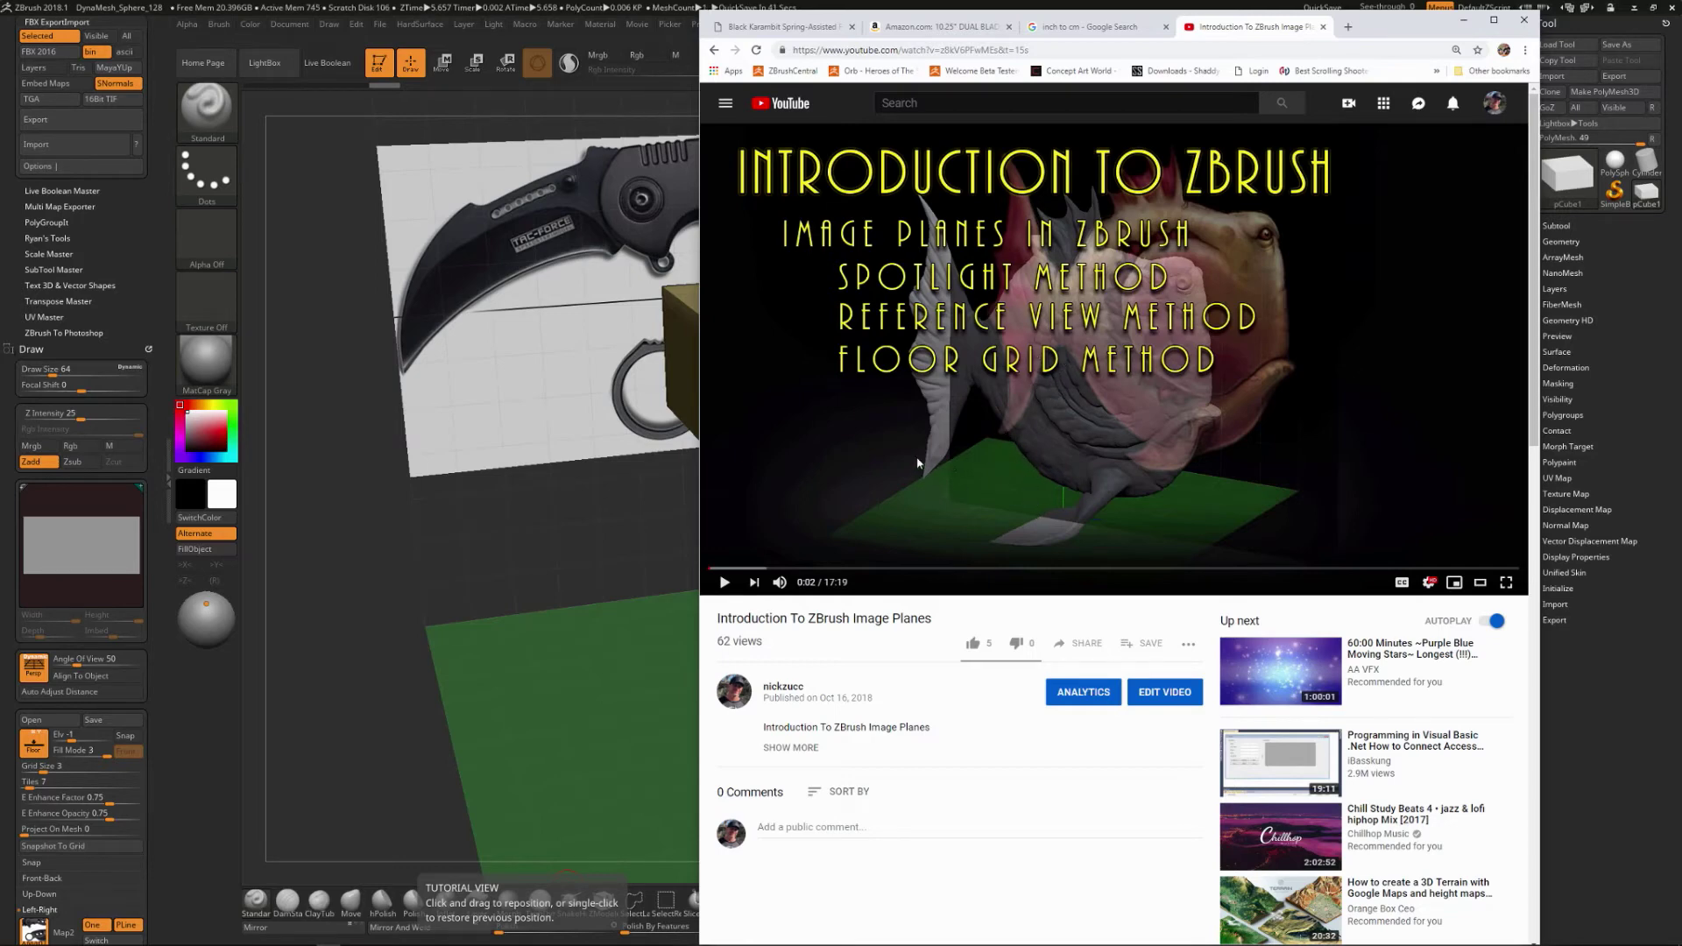
pyautogui.click(386, 570)
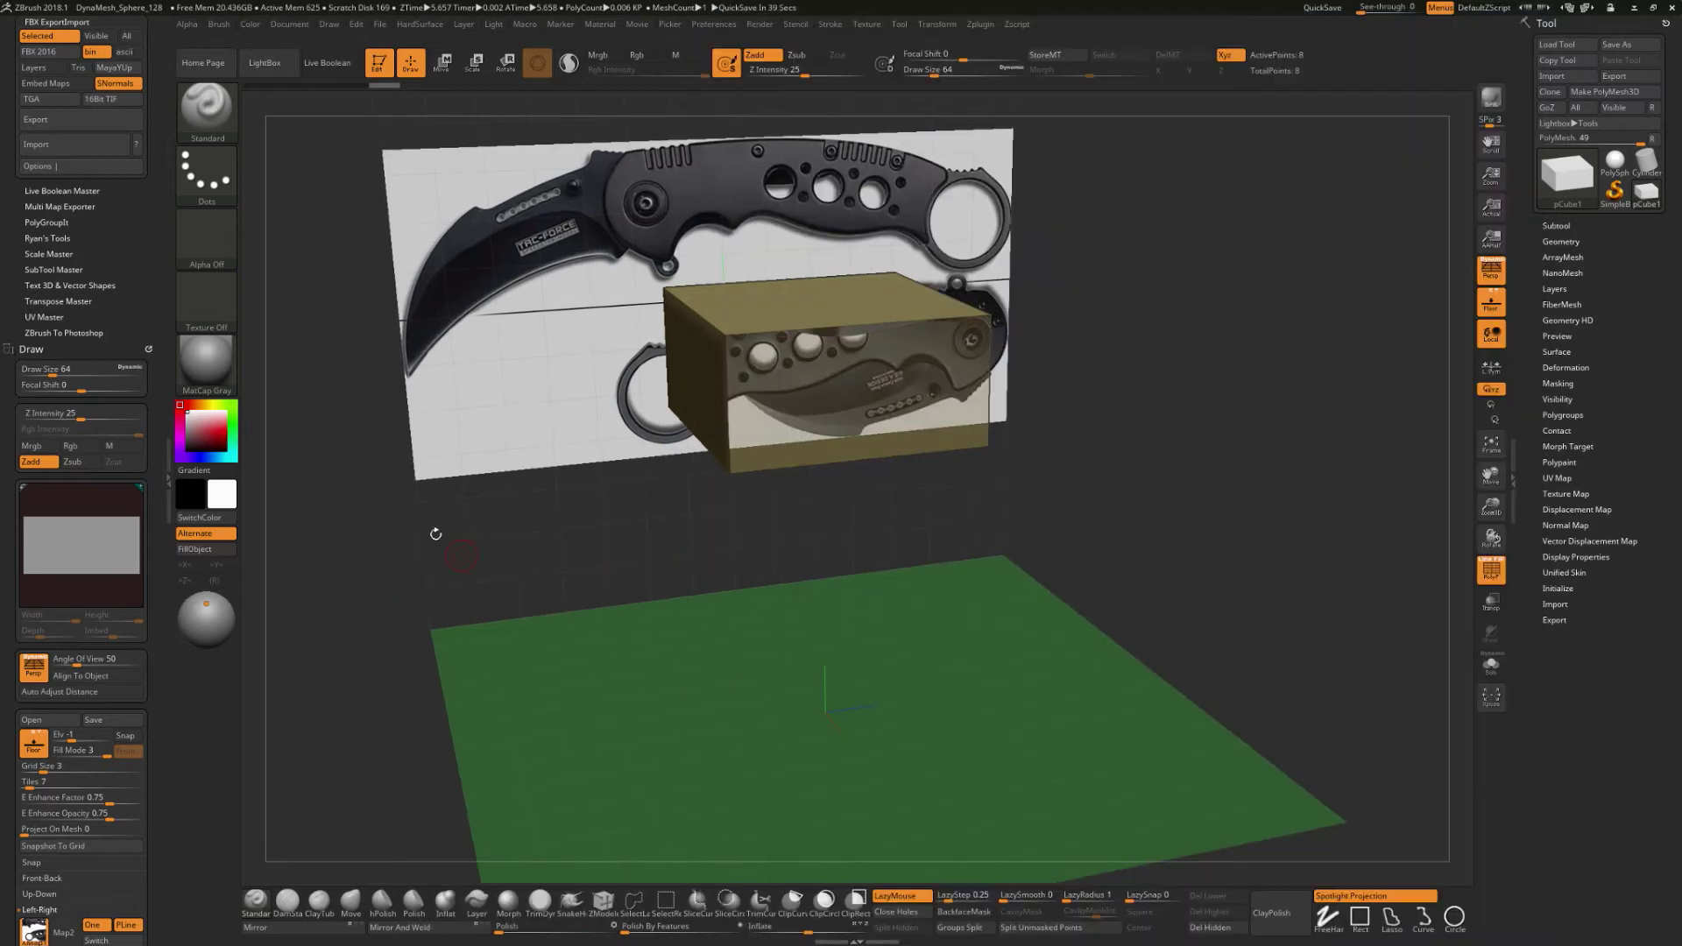
# Set the floor grid's Fill Mode to 2.
pyautogui.scroll(-5, 118, 306)
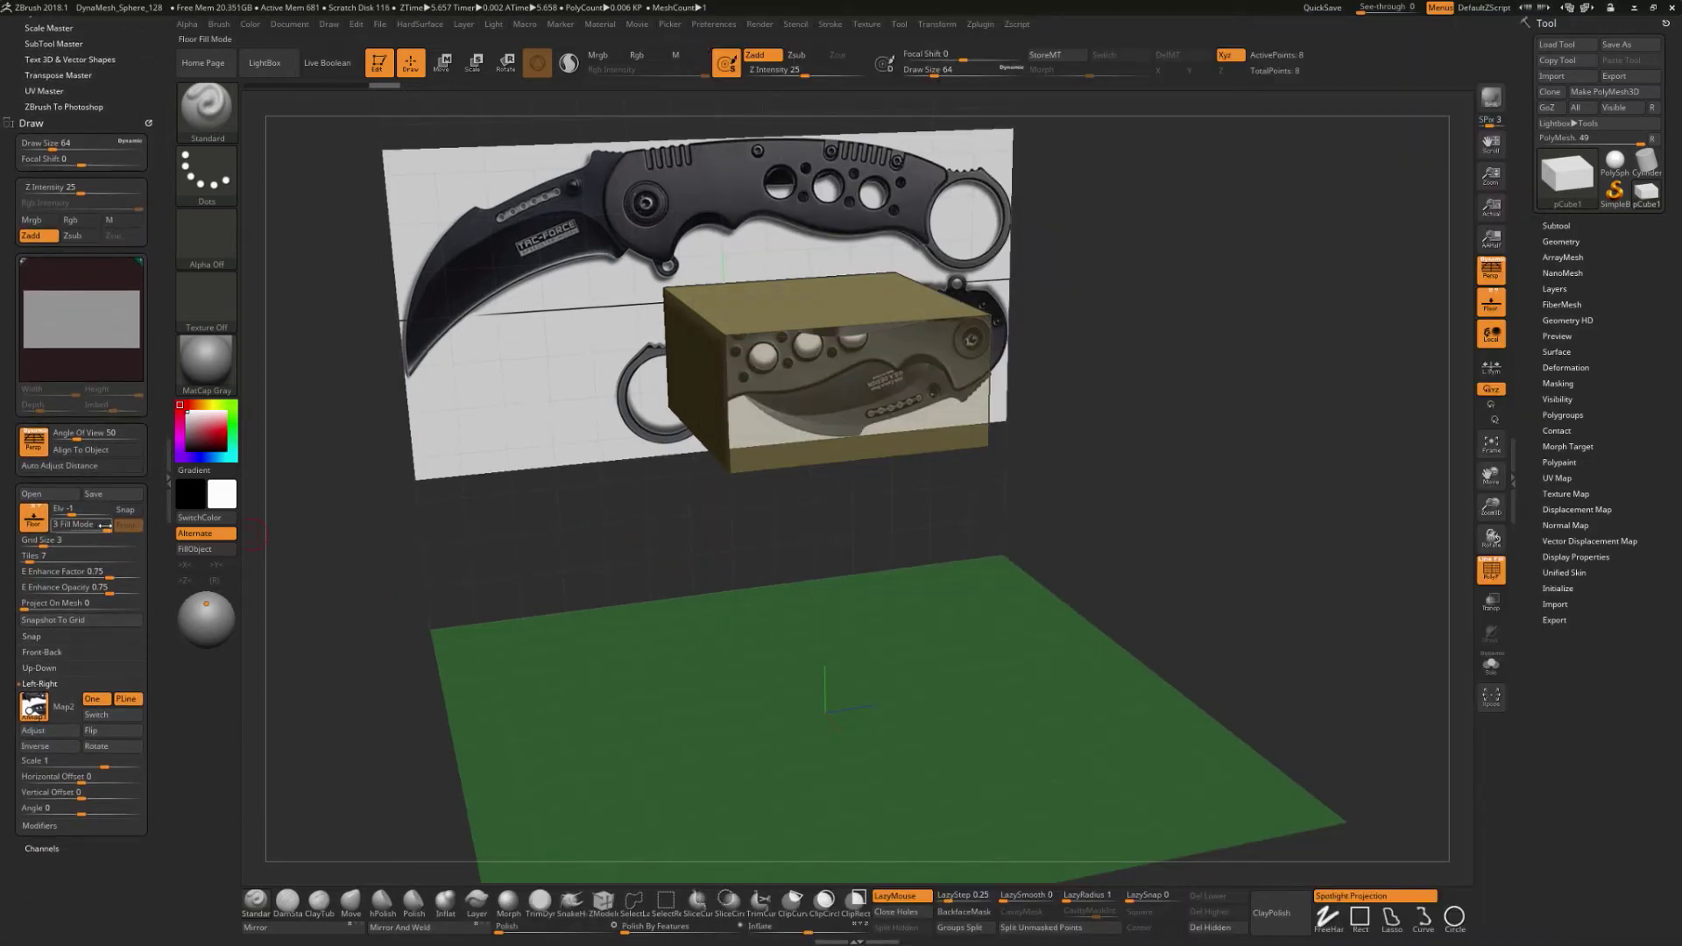
pyautogui.moveTo(104, 526); pyautogui.dragTo(86, 526)
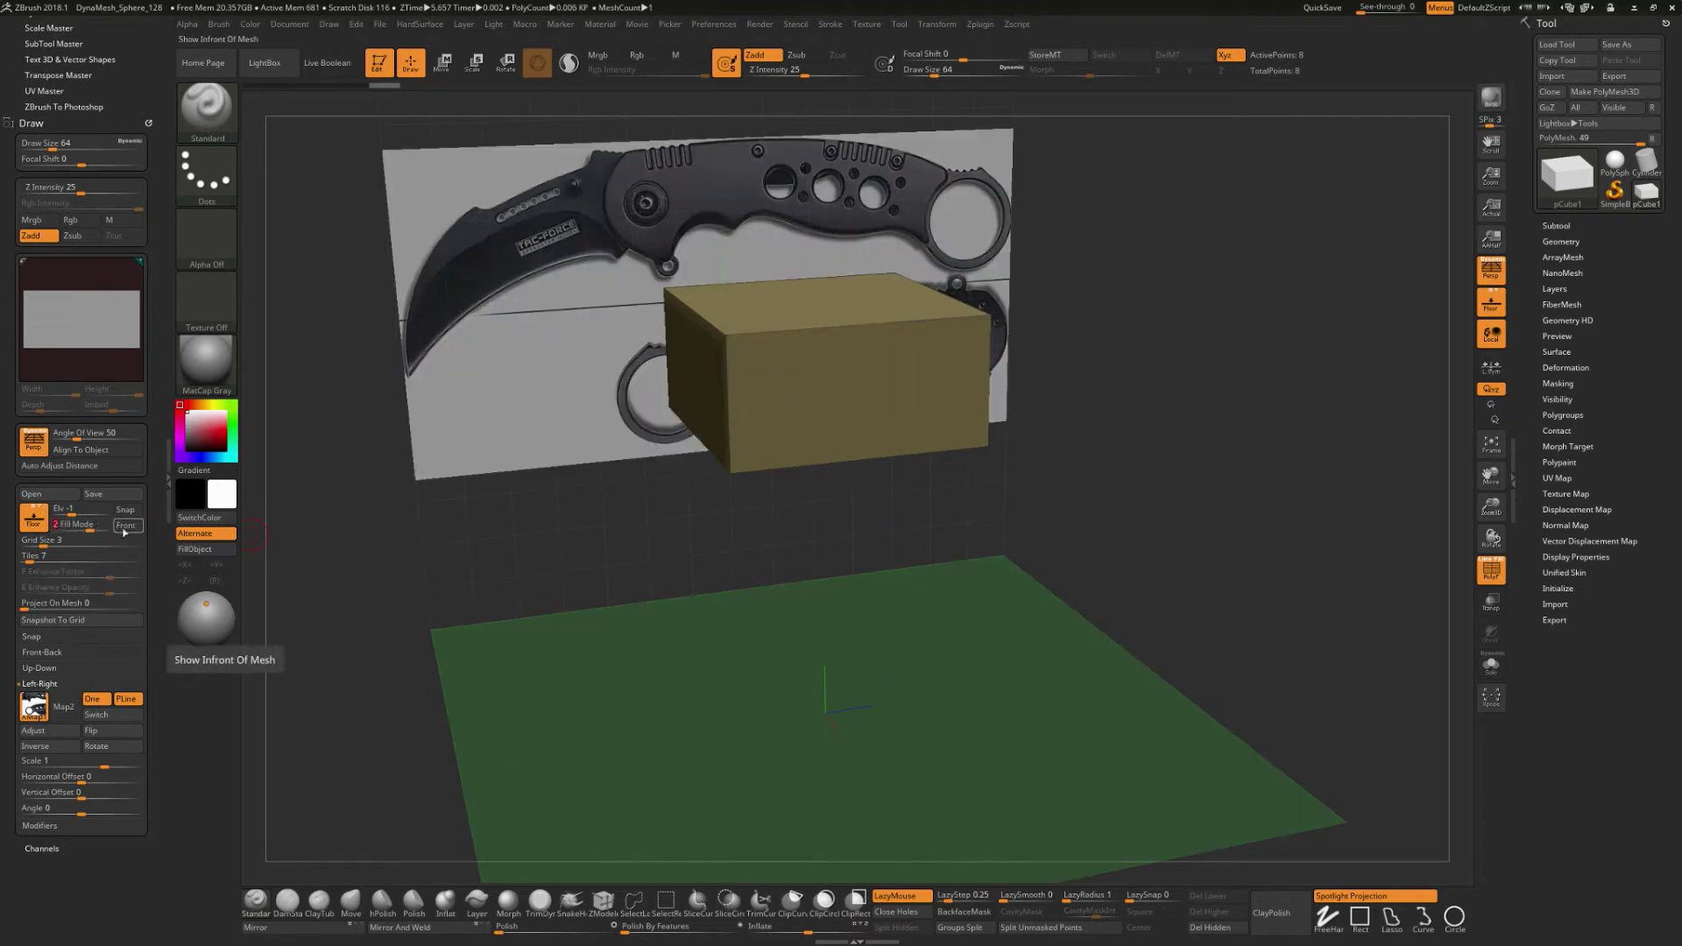
# Display the floor grid in front of the mesh with Fill Mode 1, and snap it to the cube with SnapToSBox.
pyautogui.click(128, 527)
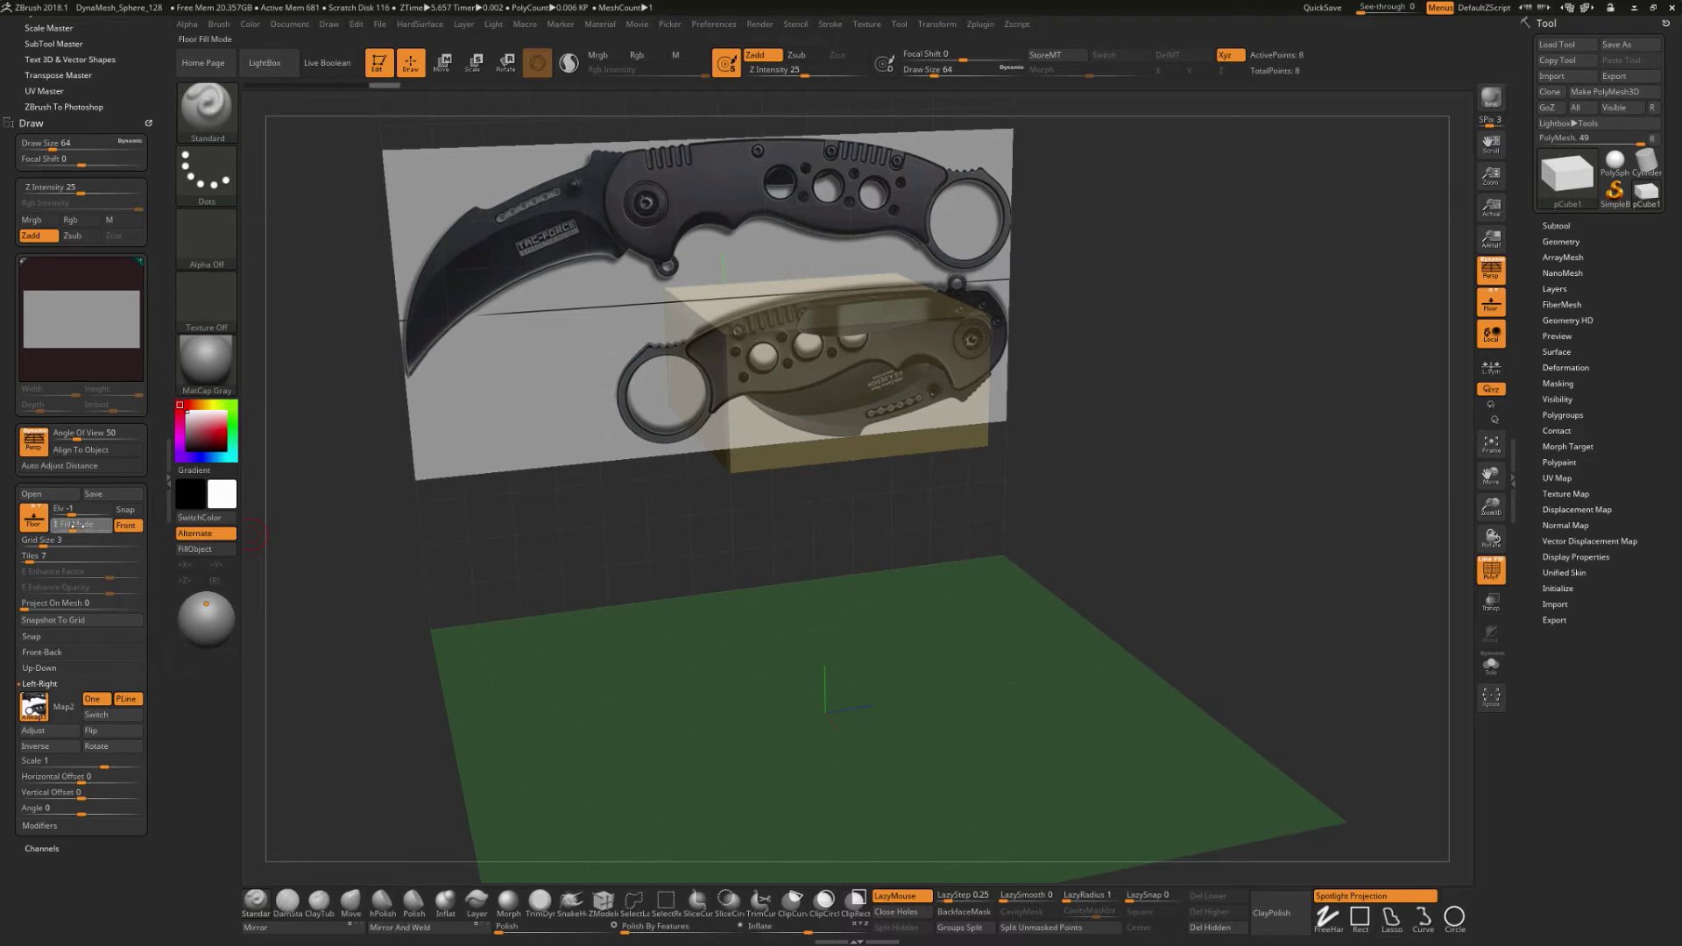
pyautogui.moveTo(86, 524); pyautogui.dragTo(75, 524)
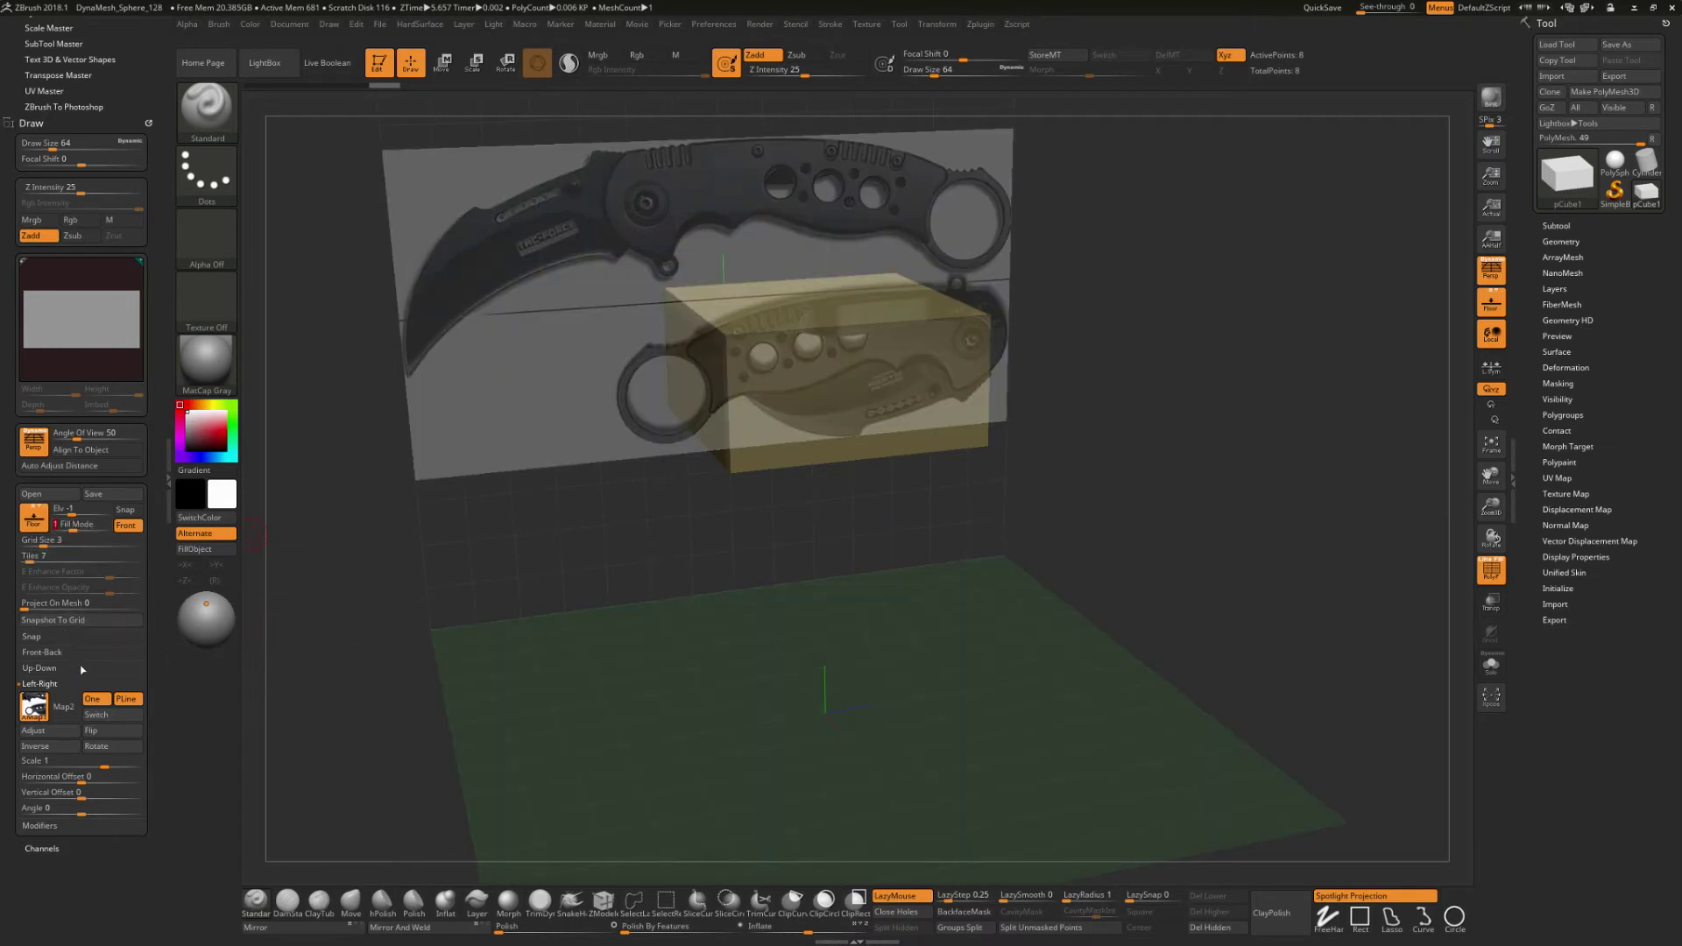
pyautogui.click(38, 640)
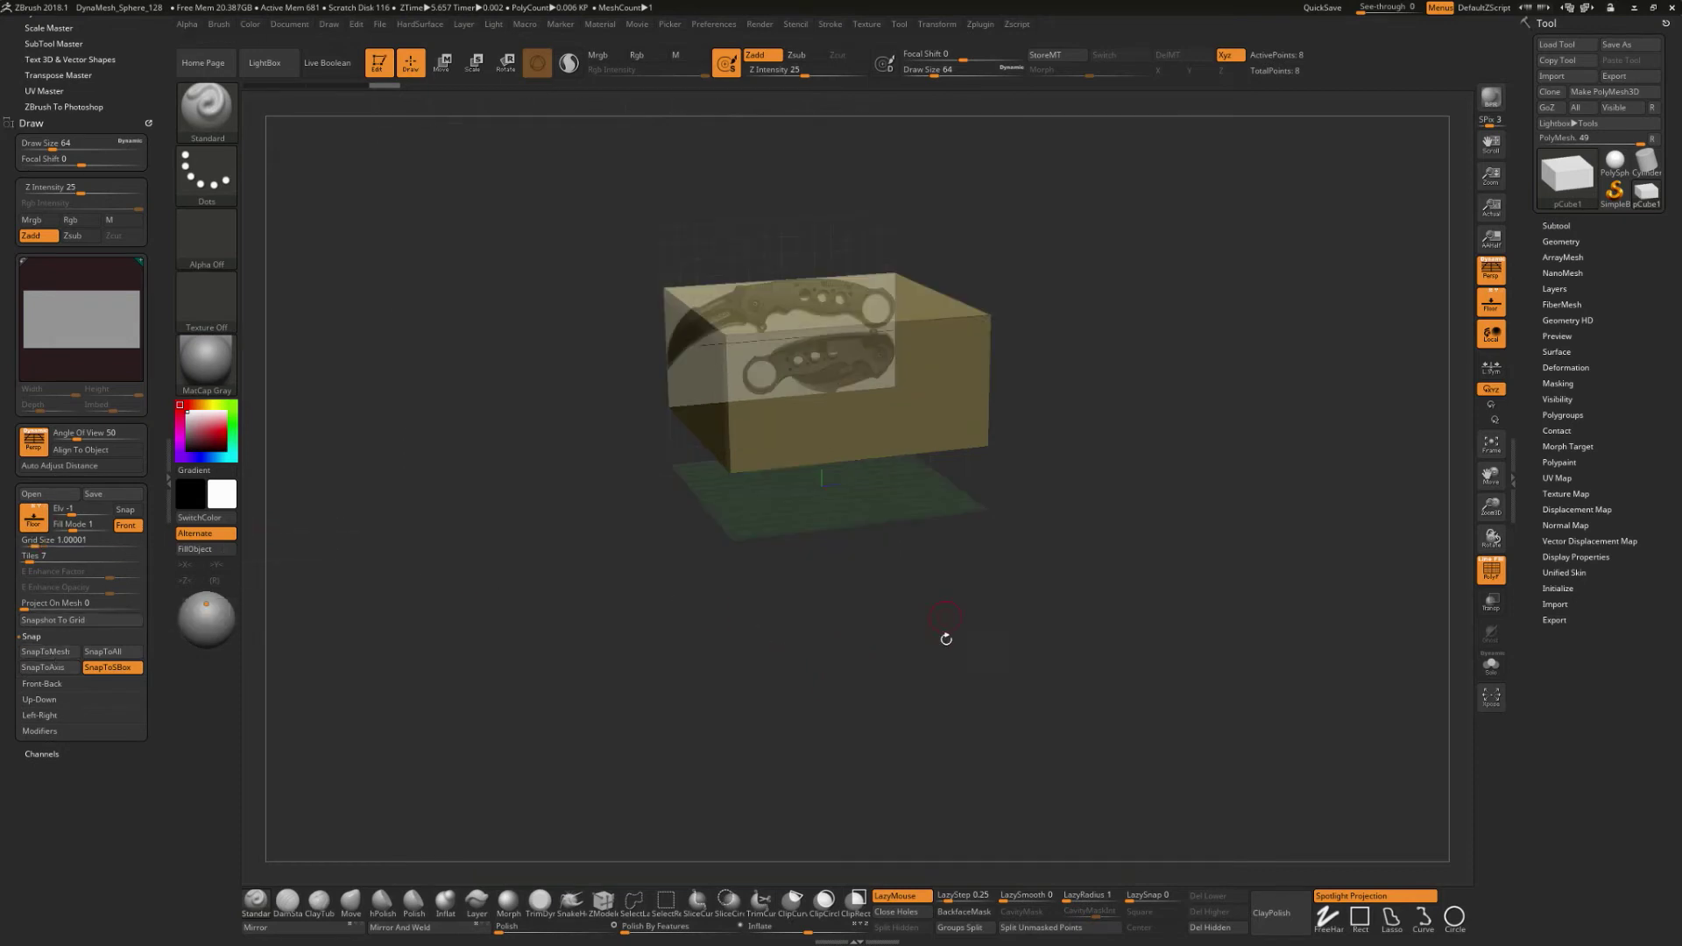
# Examine how the knife reference image fits the cube with perspective off and on, and expand the Subtool list.
pyautogui.moveTo(991, 659)
pyautogui.mouseDown()
pyautogui.moveTo(931, 612)
pyautogui.moveTo(943, 643)
pyautogui.moveTo(989, 646)
pyautogui.mouseUp()
pyautogui.press('p')
pyautogui.press('p')
pyautogui.moveTo(1156, 555); pyautogui.dragTo(1233, 580)
pyautogui.press('p')
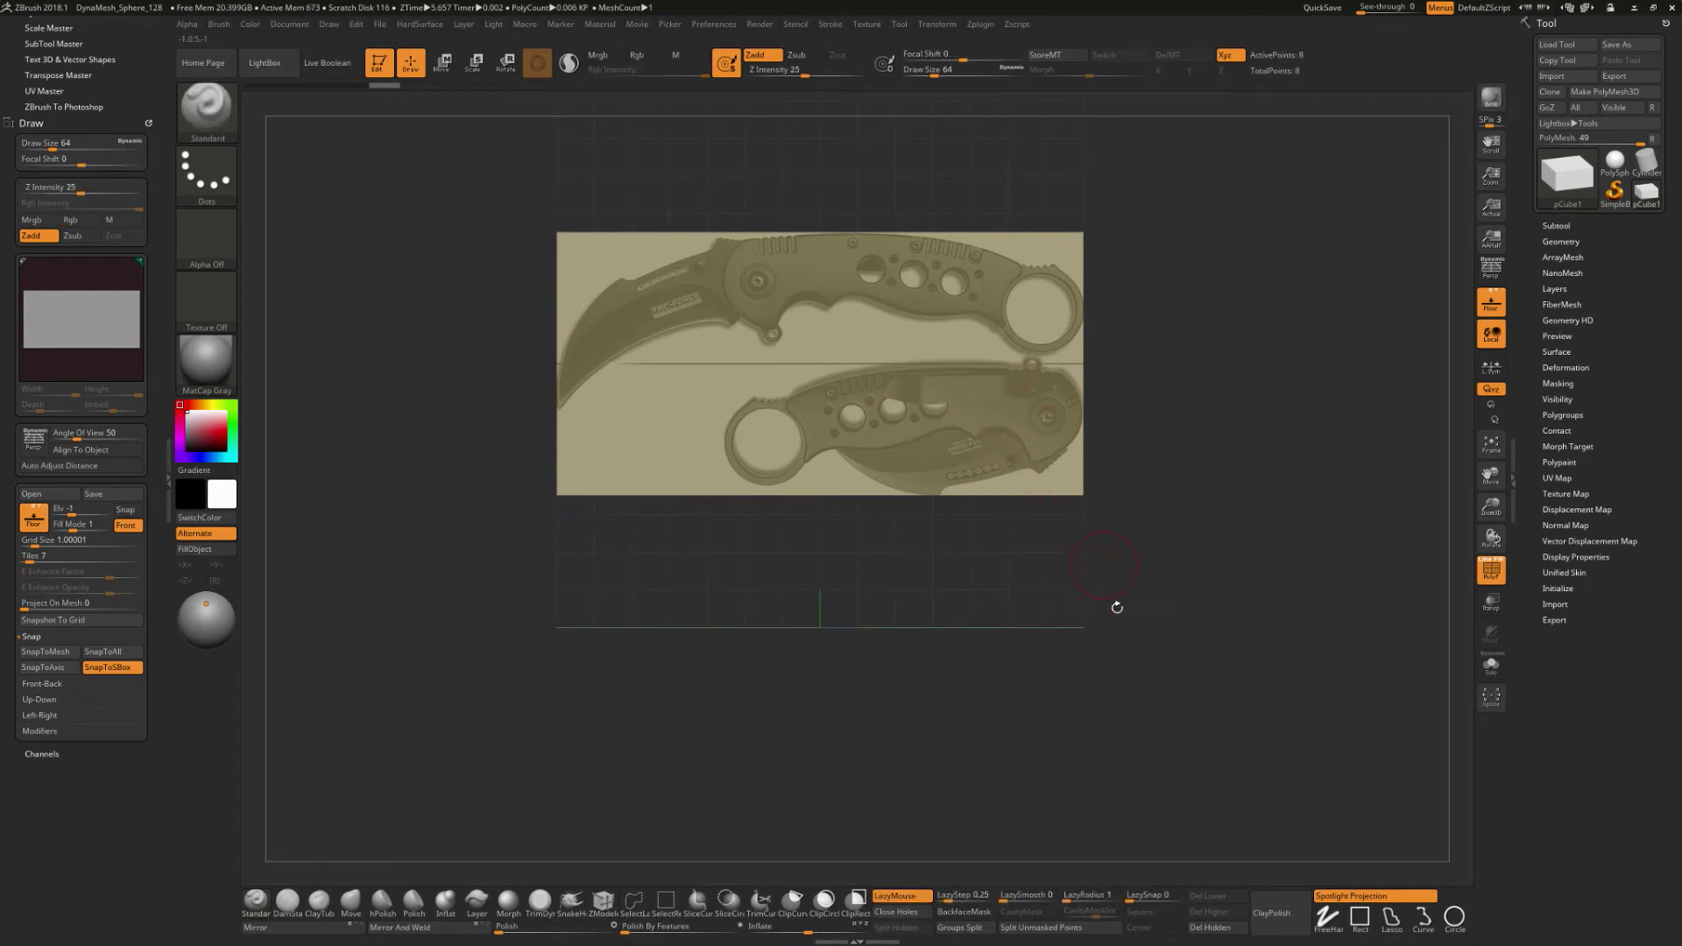
pyautogui.moveTo(988, 655); pyautogui.dragTo(1065, 698)
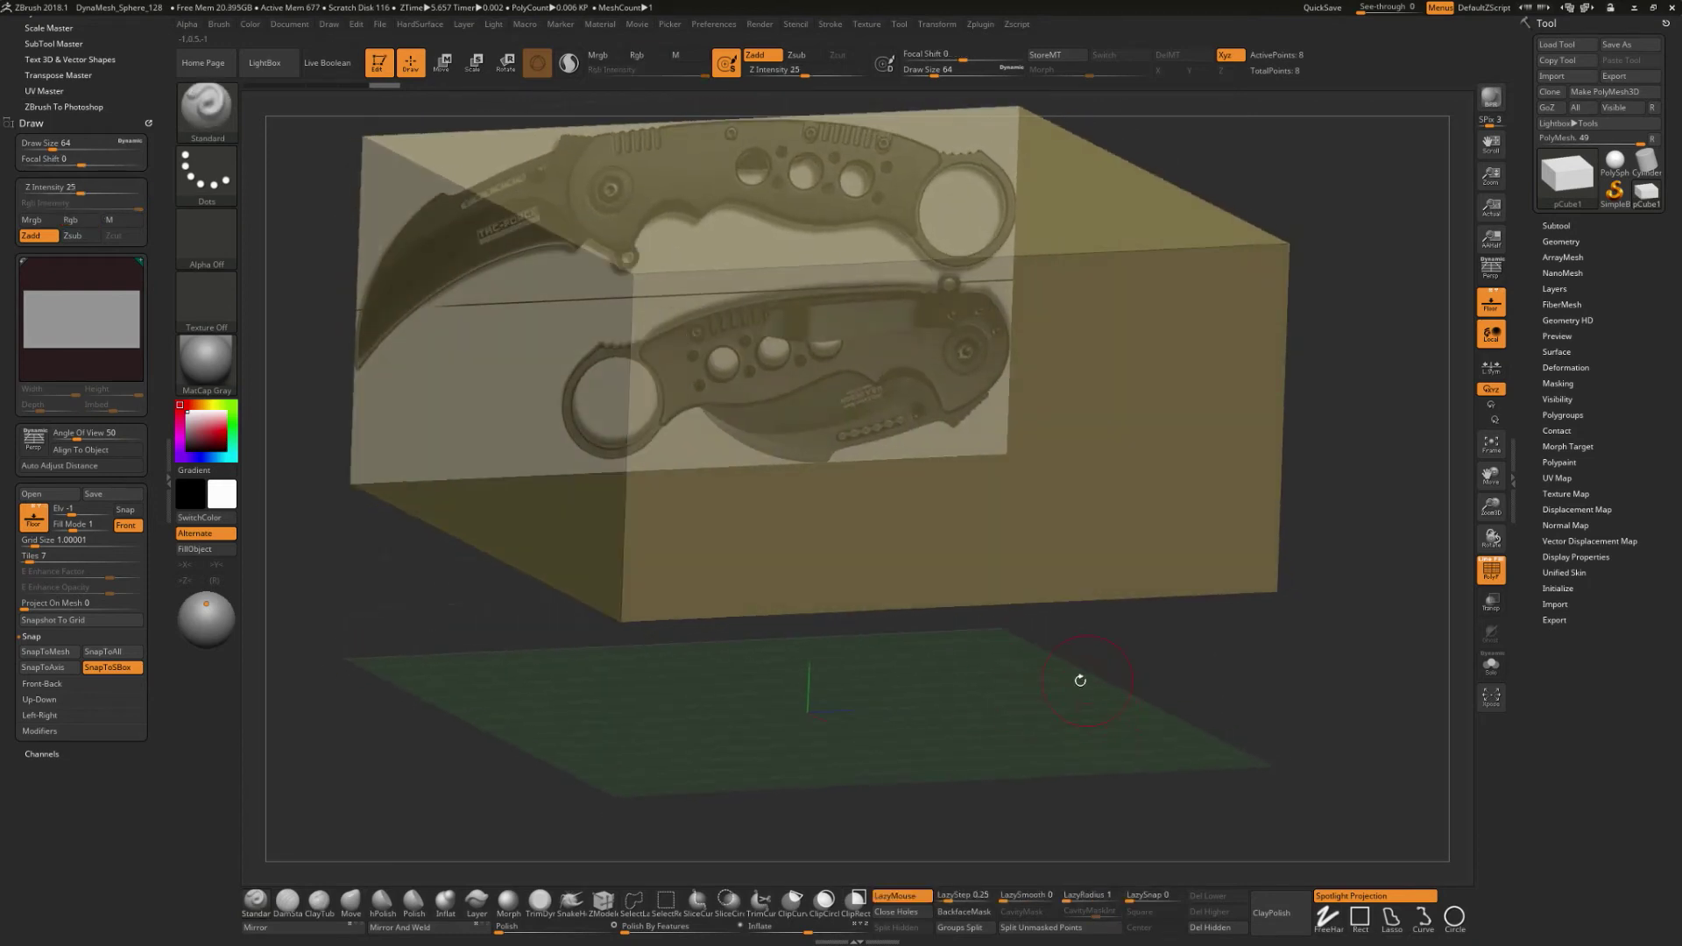
pyautogui.press('p')
pyautogui.moveTo(1204, 716)
pyautogui.mouseDown()
pyautogui.moveTo(1181, 628)
pyautogui.moveTo(1148, 646)
pyautogui.moveTo(1152, 680)
pyautogui.mouseUp()
pyautogui.click(1556, 225)
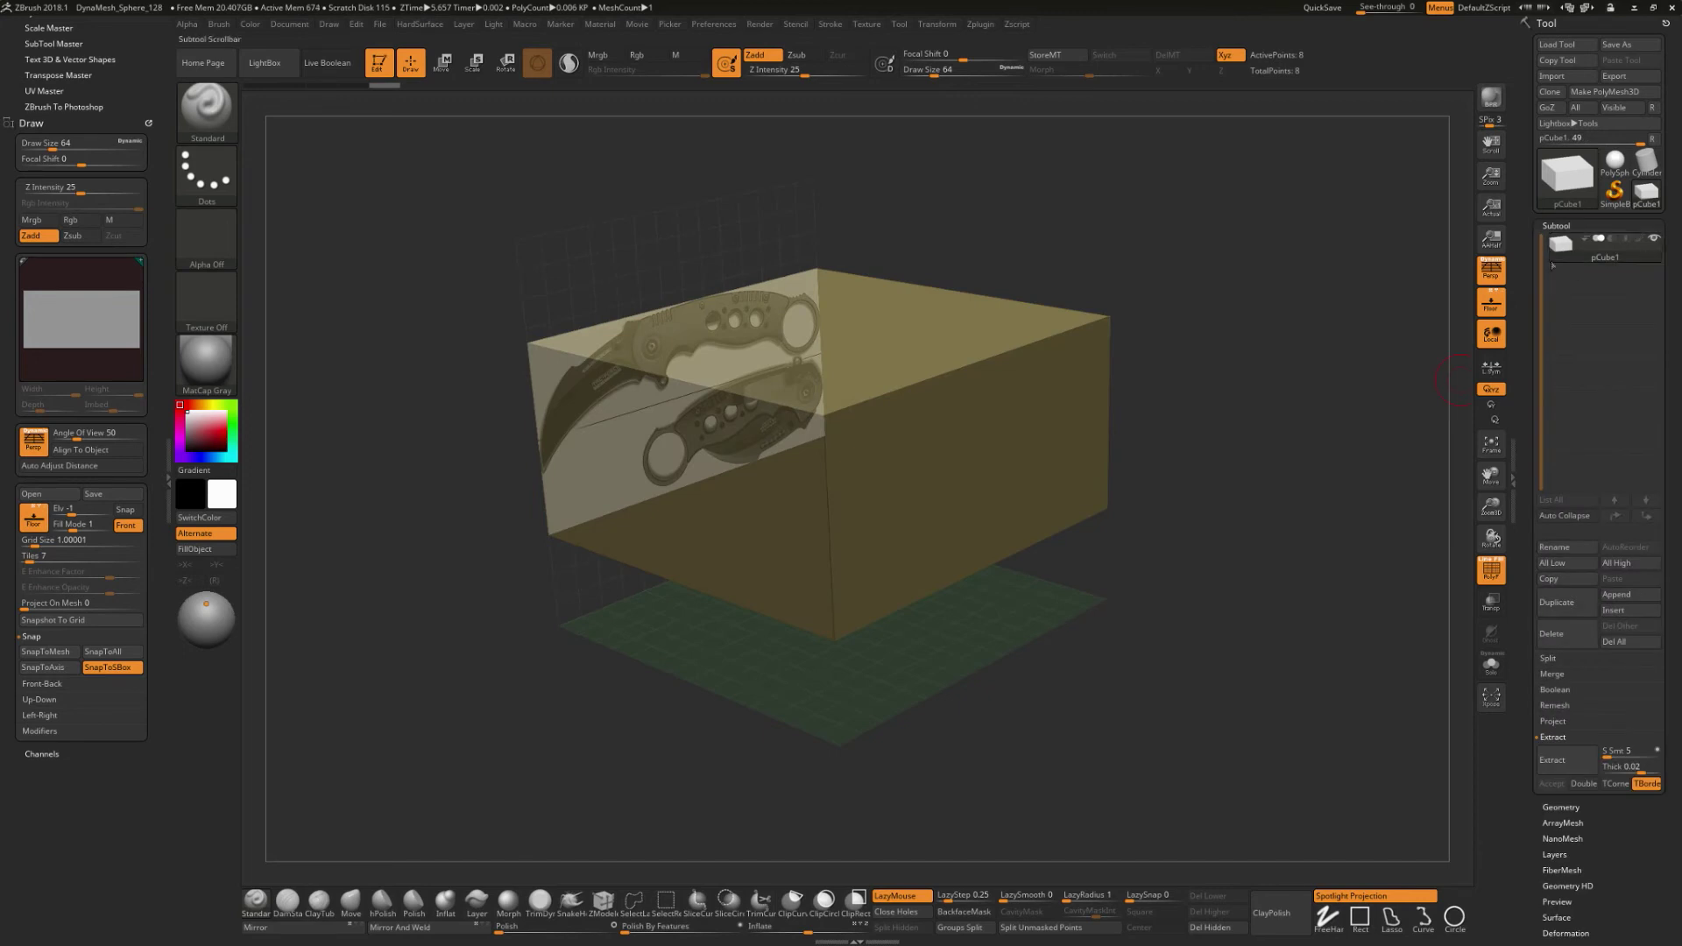
pyautogui.moveTo(1243, 573); pyautogui.dragTo(1202, 634)
pyautogui.click(380, 23)
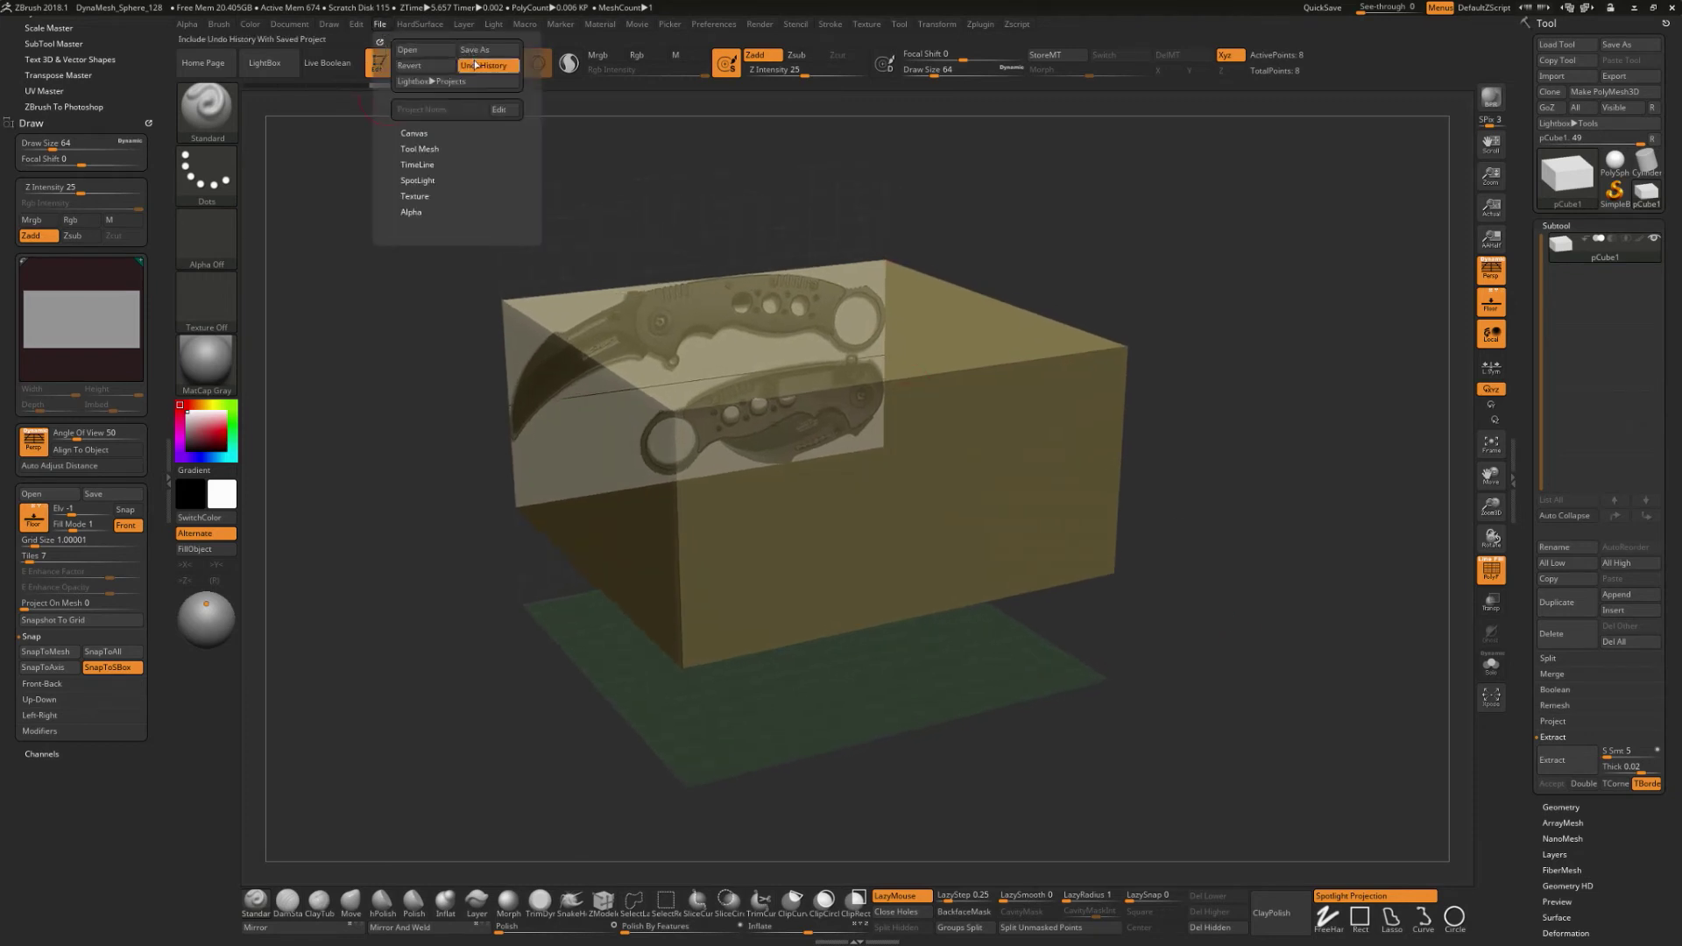
pyautogui.click(475, 50)
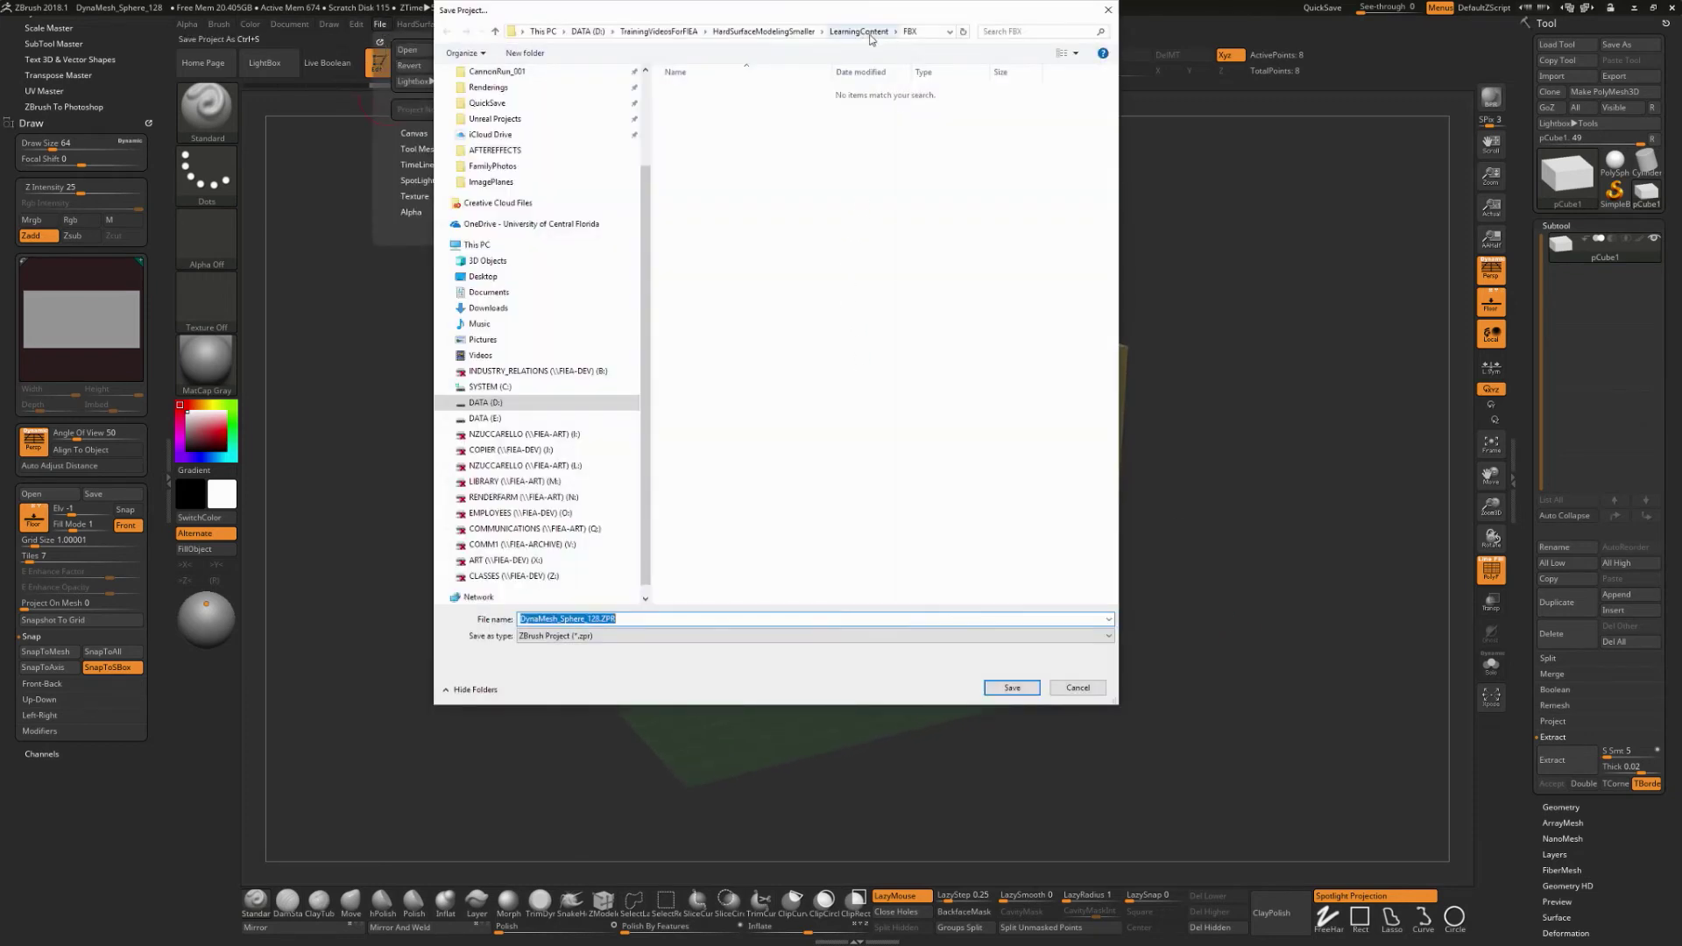
pyautogui.click(858, 31)
pyautogui.click(701, 189)
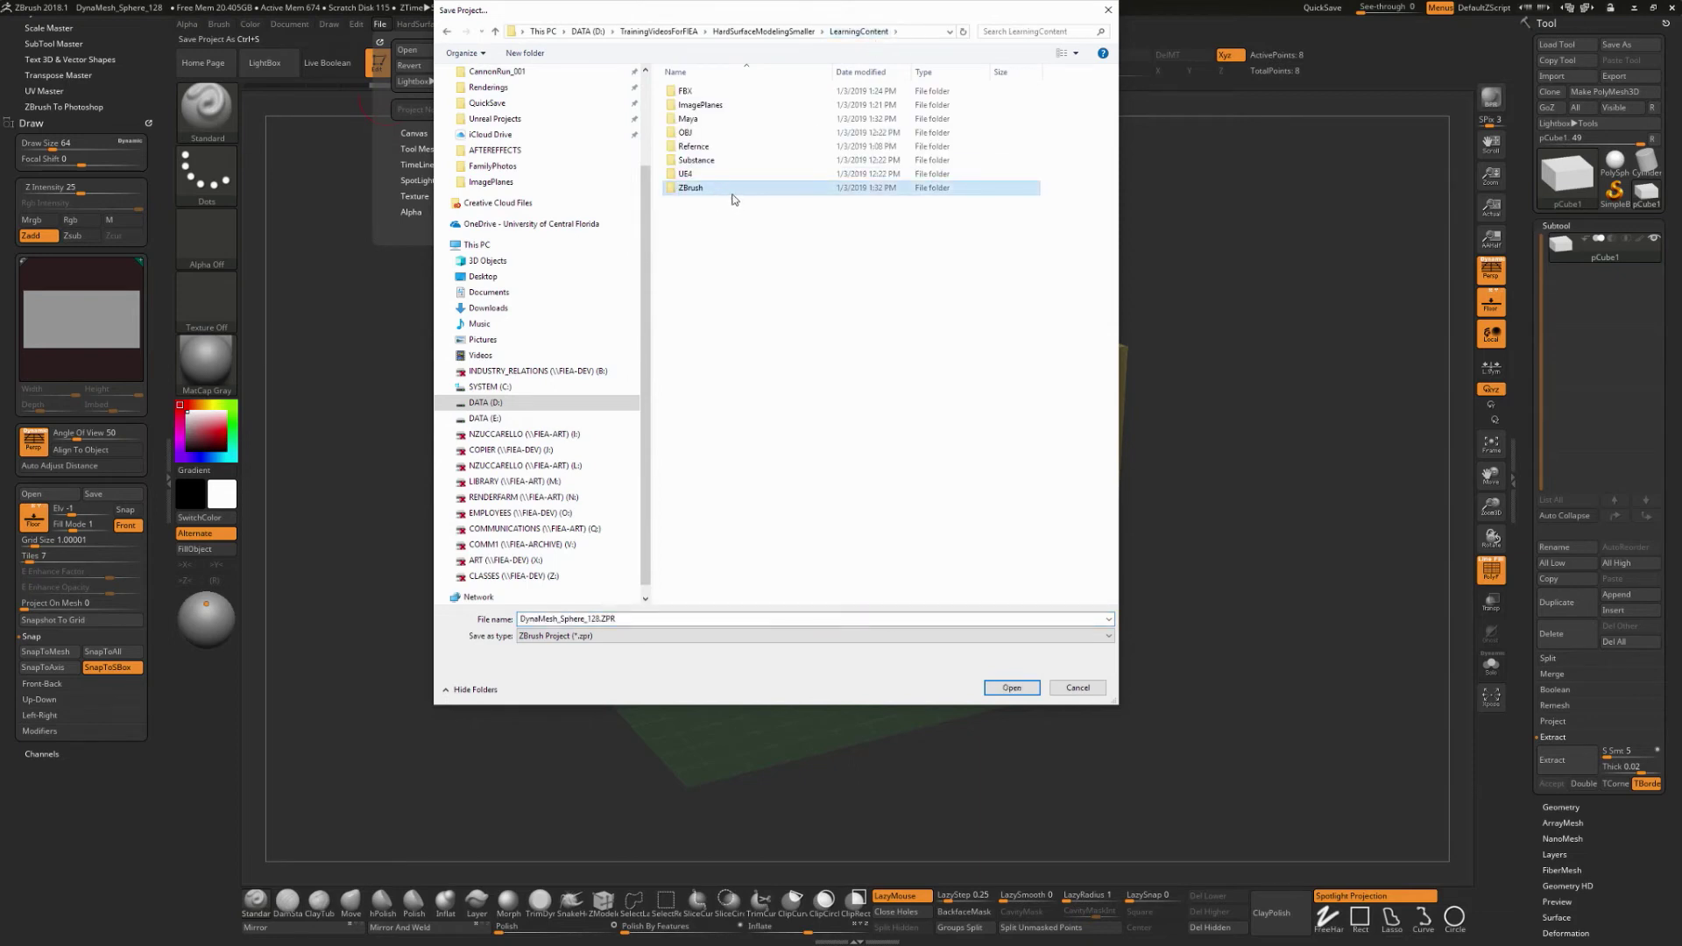
pyautogui.doubleClick(732, 190)
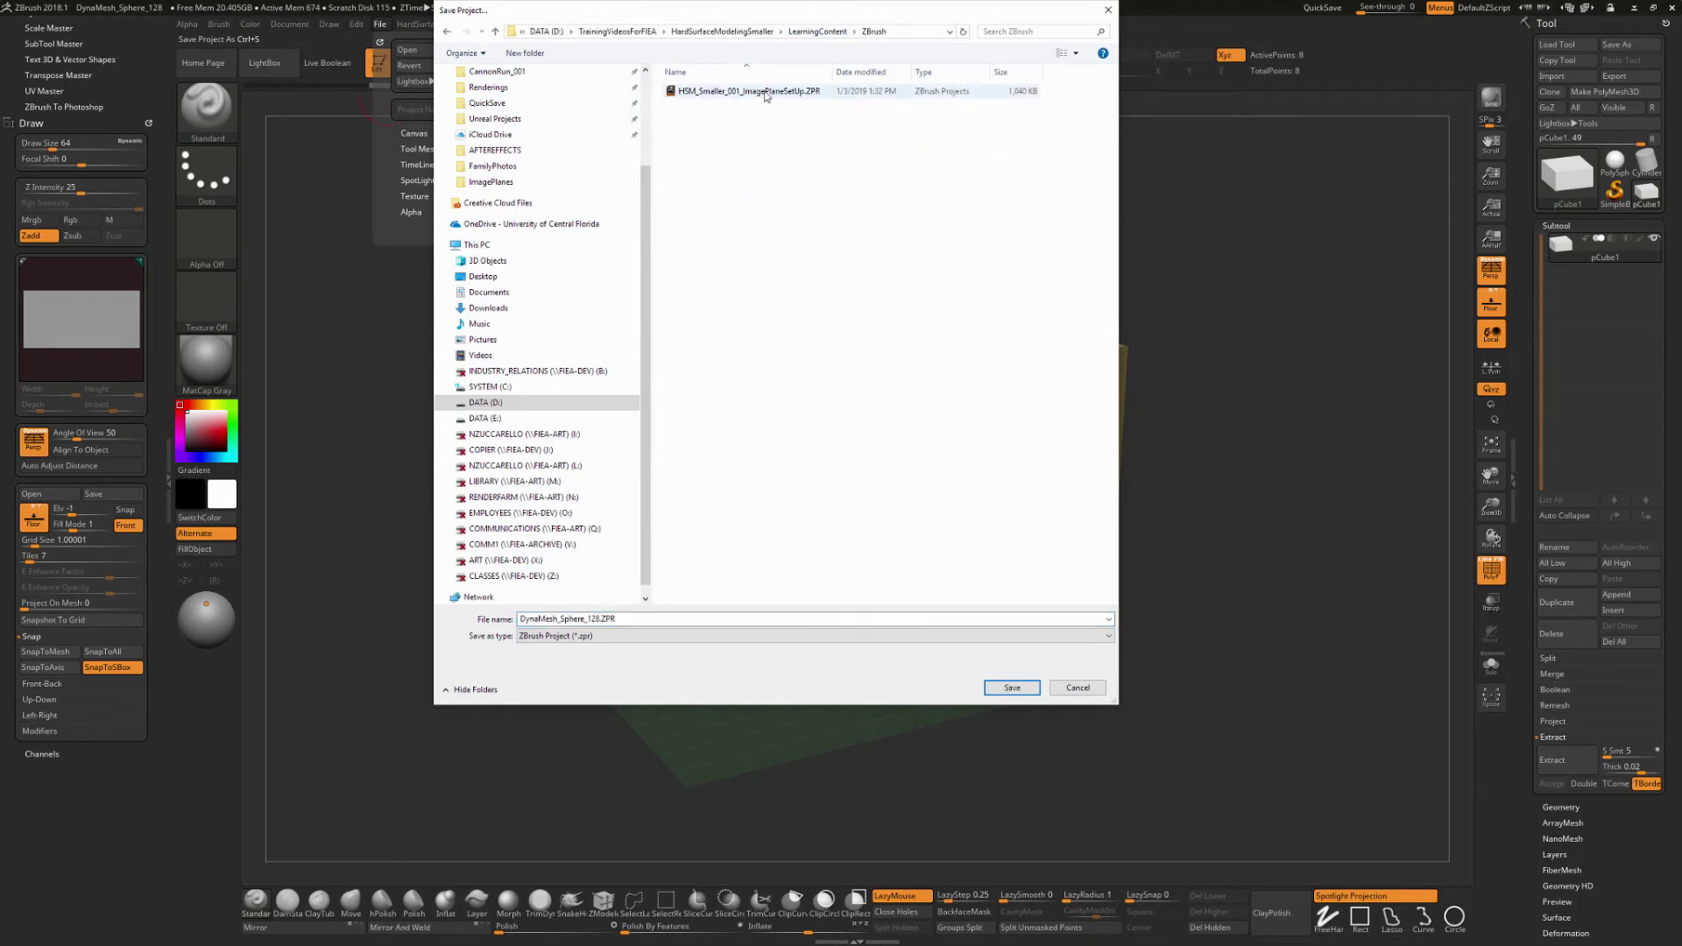
pyautogui.click(1077, 688)
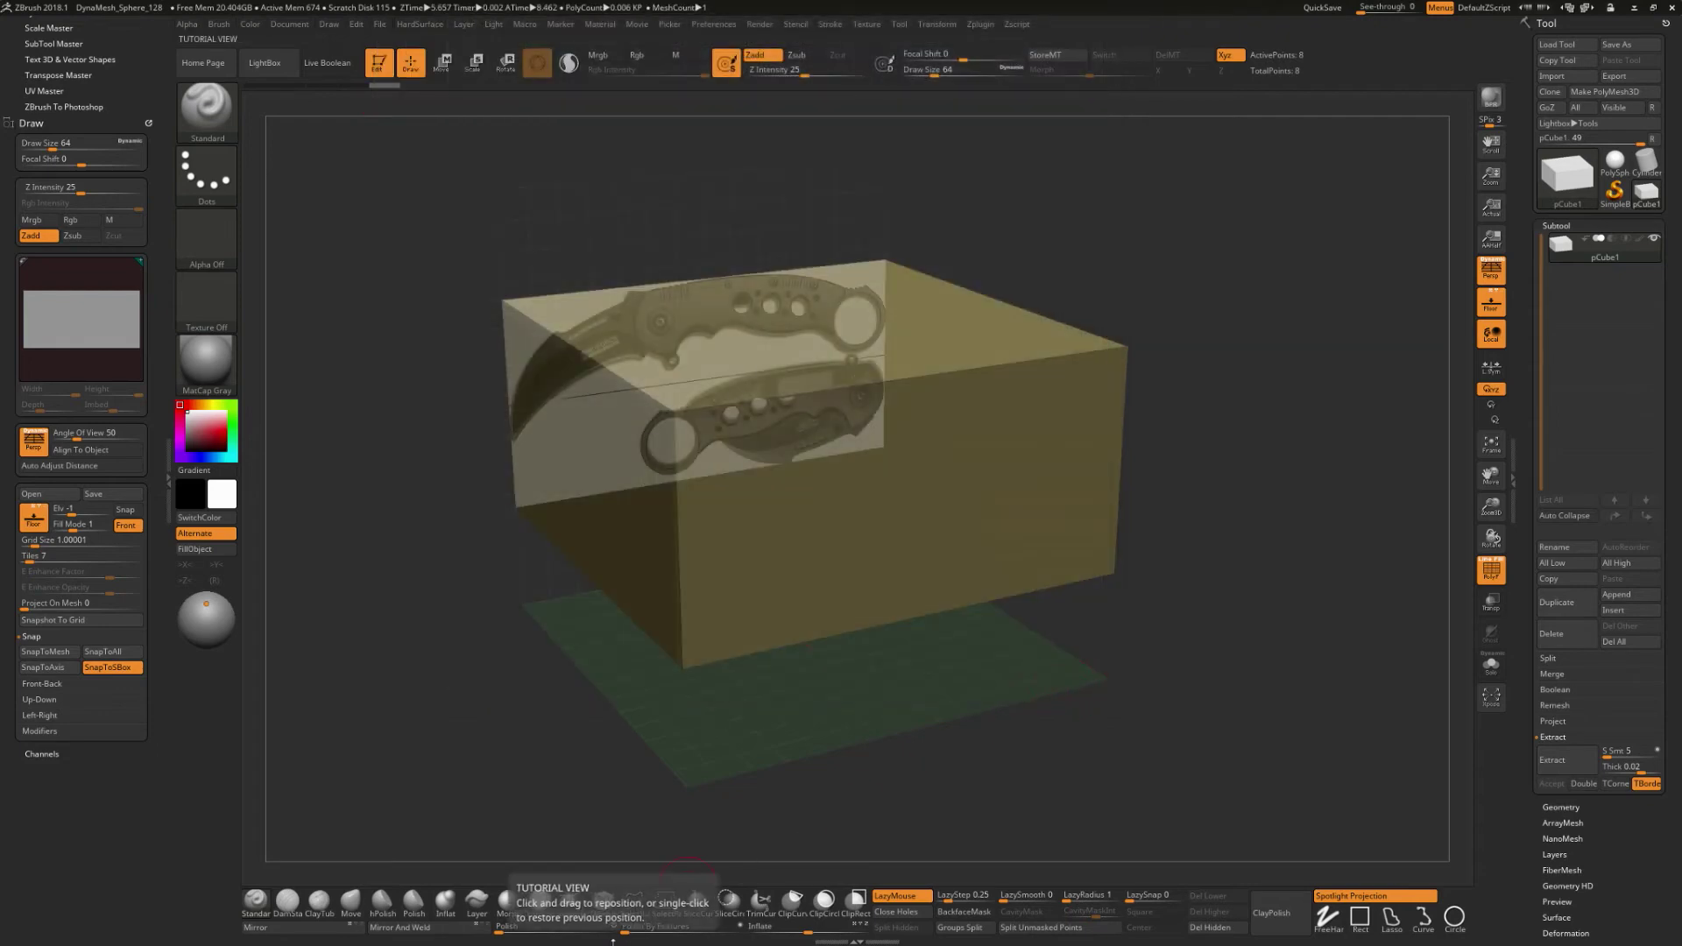
# Switch to the Maya scene HSM_Smaller_001_ImagePlaneSetUp.mb and deselect the cube.
pyautogui.press('super')
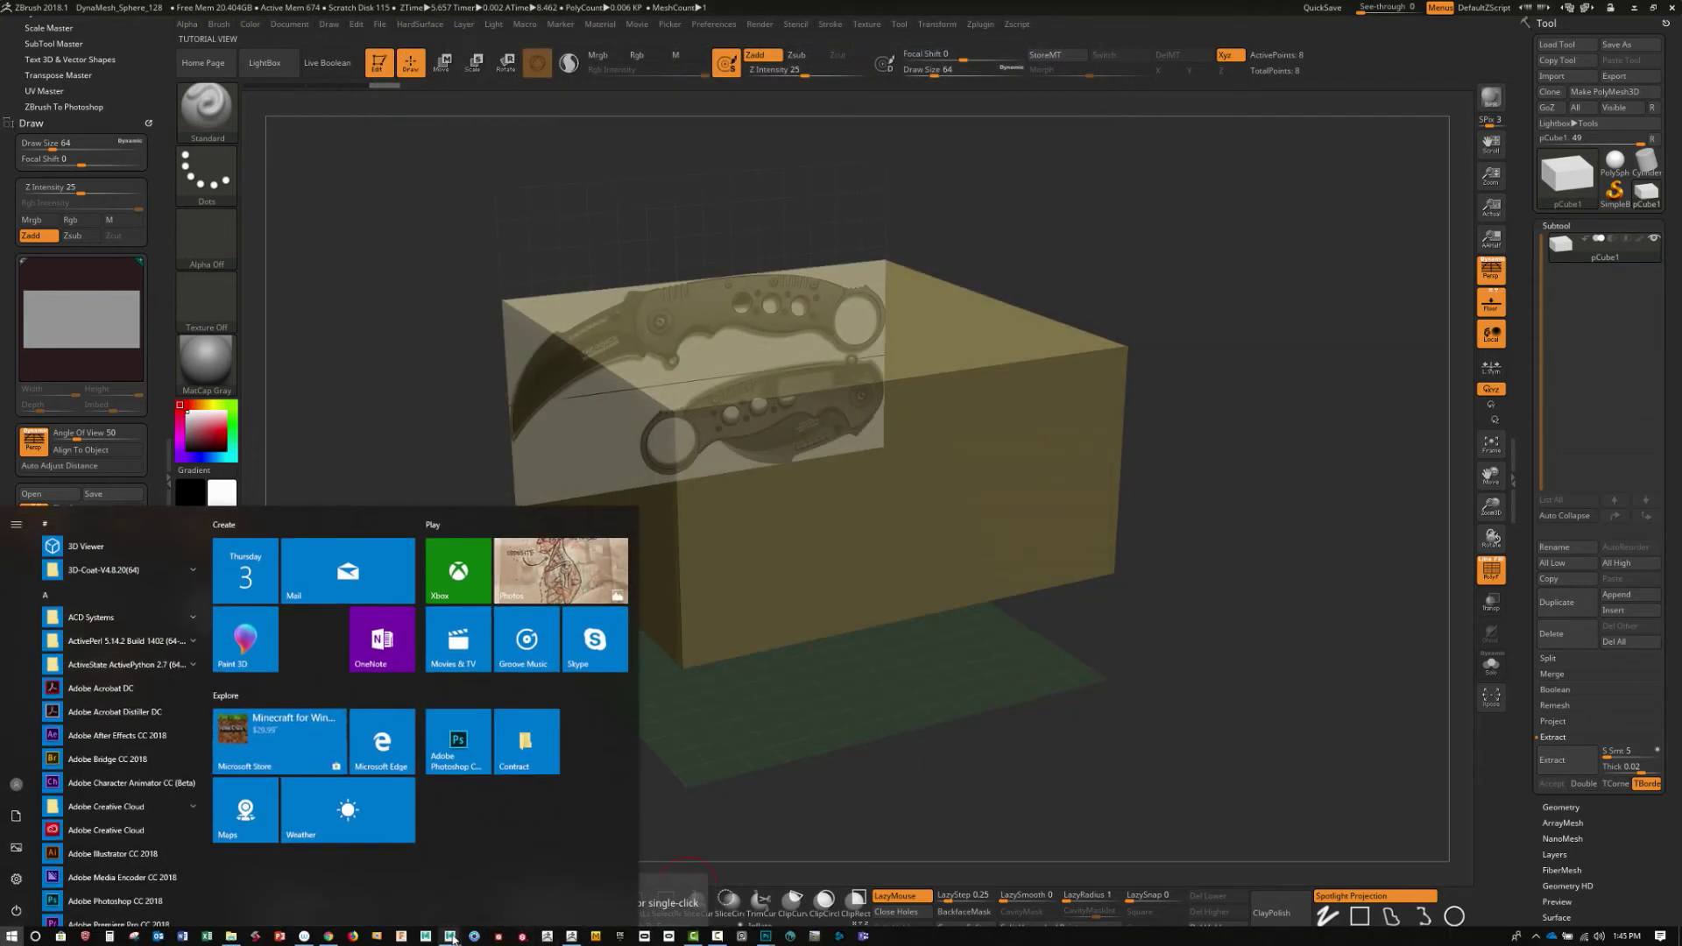
pyautogui.moveTo(450, 936)
pyautogui.click(558, 882)
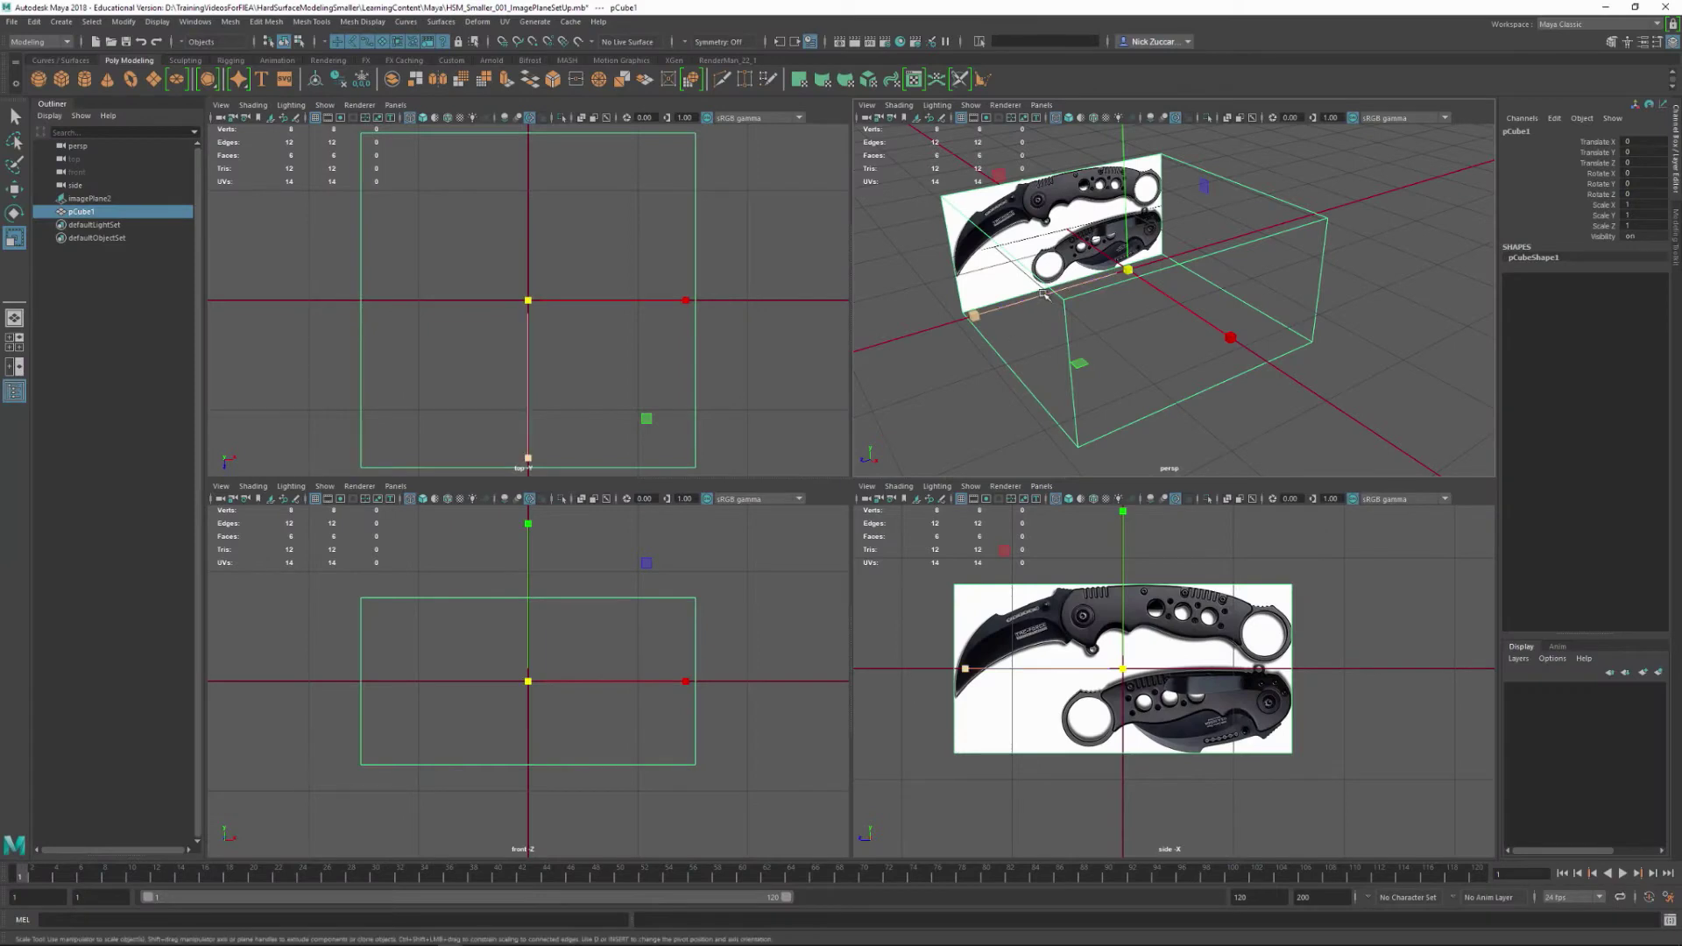
pyautogui.click(1228, 449)
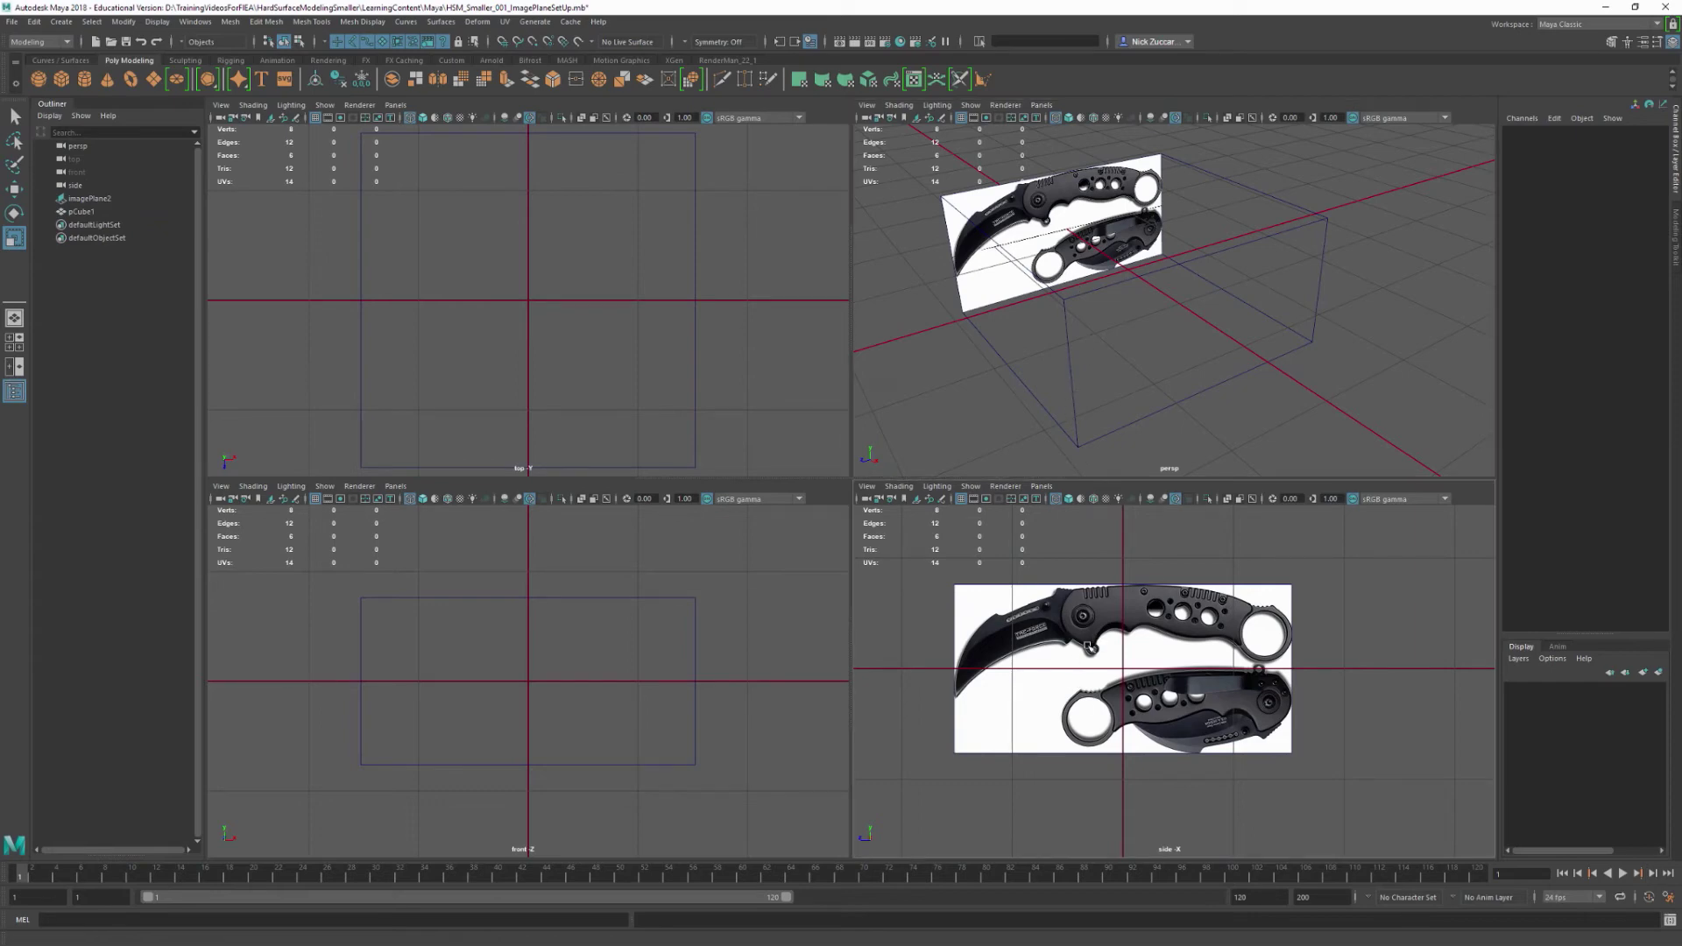
# Begin a Create Polygon outline in the side view, tracing from the open knife's blade heel around the pivot to the blade's upper corner.
pyautogui.press('space')
pyautogui.keyDown('alt'); pyautogui.moveTo(568, 498); pyautogui.dragTo(905, 596, button='middle'); pyautogui.keyUp('alt')
pyautogui.keyDown('alt'); pyautogui.moveTo(905, 597); pyautogui.dragTo(1093, 653, button='right'); pyautogui.keyUp('alt')
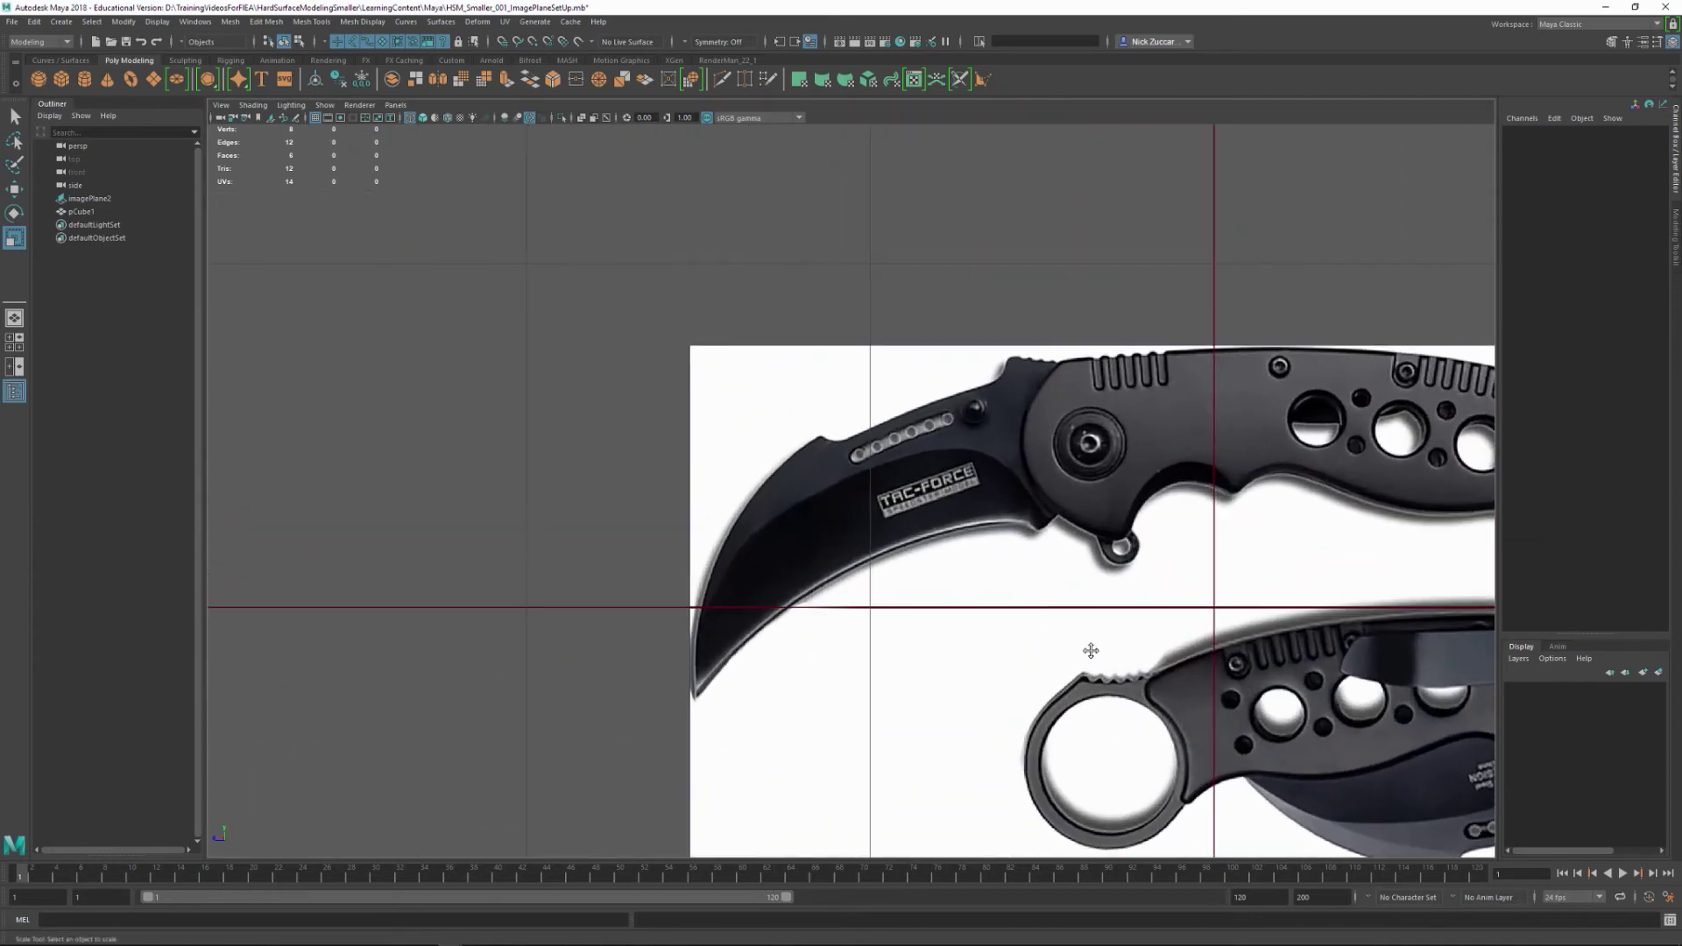
pyautogui.keyDown('alt'); pyautogui.moveTo(1092, 654); pyautogui.dragTo(905, 608, button='middle'); pyautogui.keyUp('alt')
pyautogui.keyDown('alt'); pyautogui.moveTo(905, 608); pyautogui.dragTo(950, 567, button='right'); pyautogui.keyUp('alt')
pyautogui.keyDown('alt'); pyautogui.moveTo(950, 568); pyautogui.dragTo(918, 584, button='middle'); pyautogui.keyUp('alt')
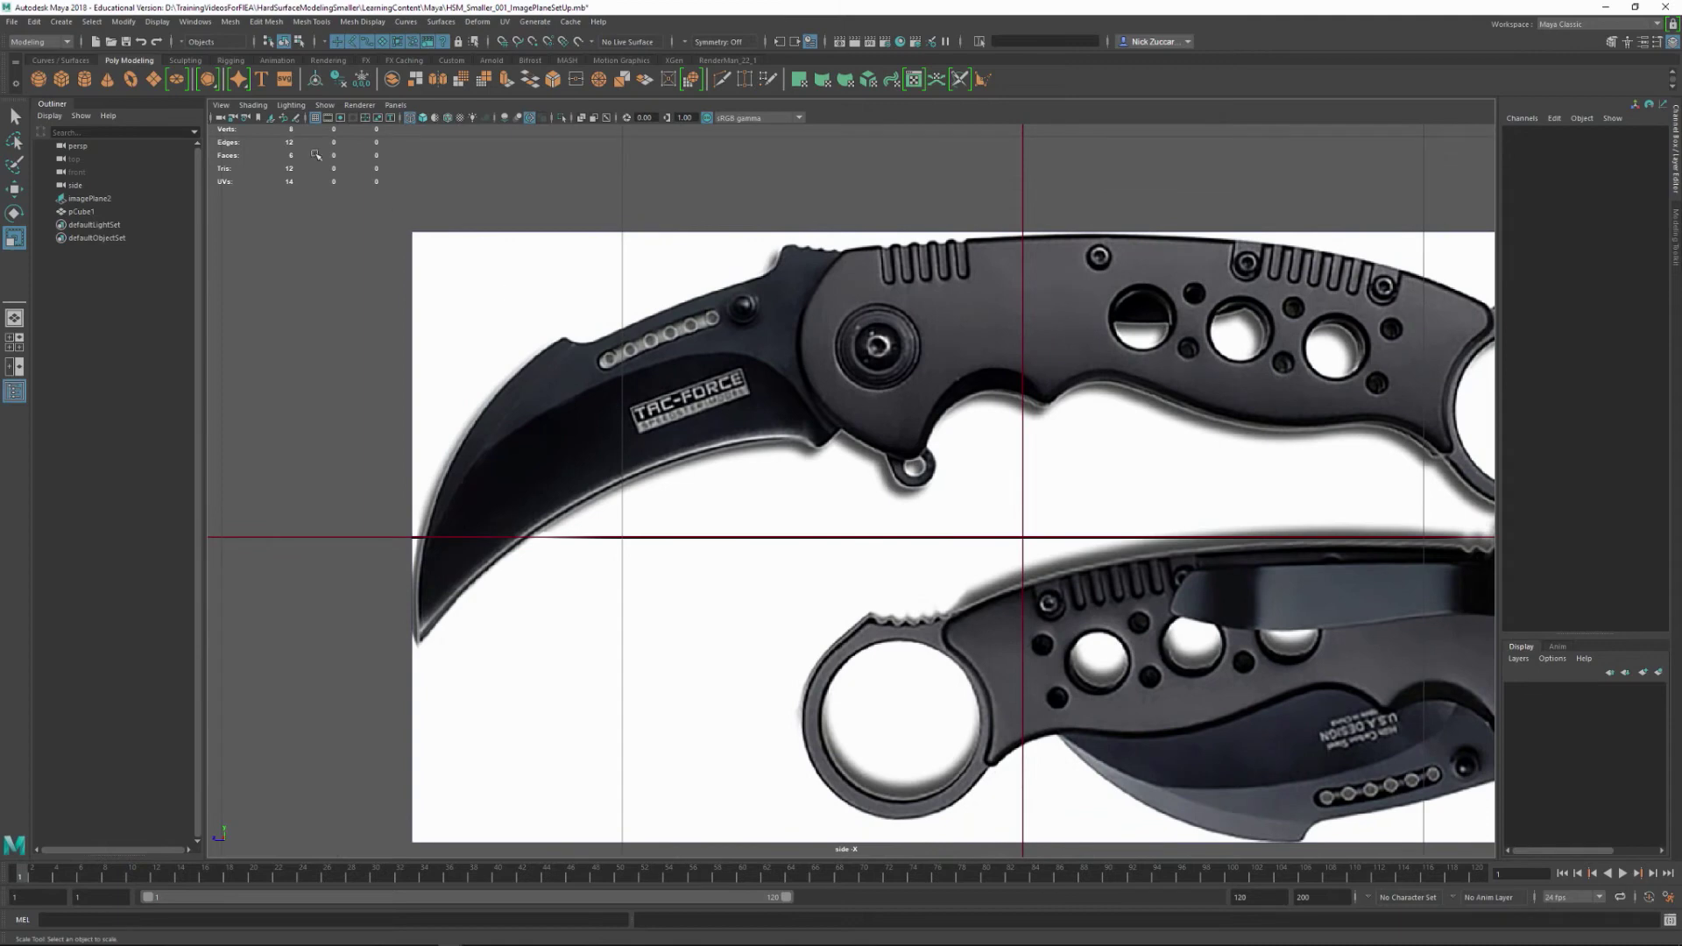
pyautogui.click(40, 41)
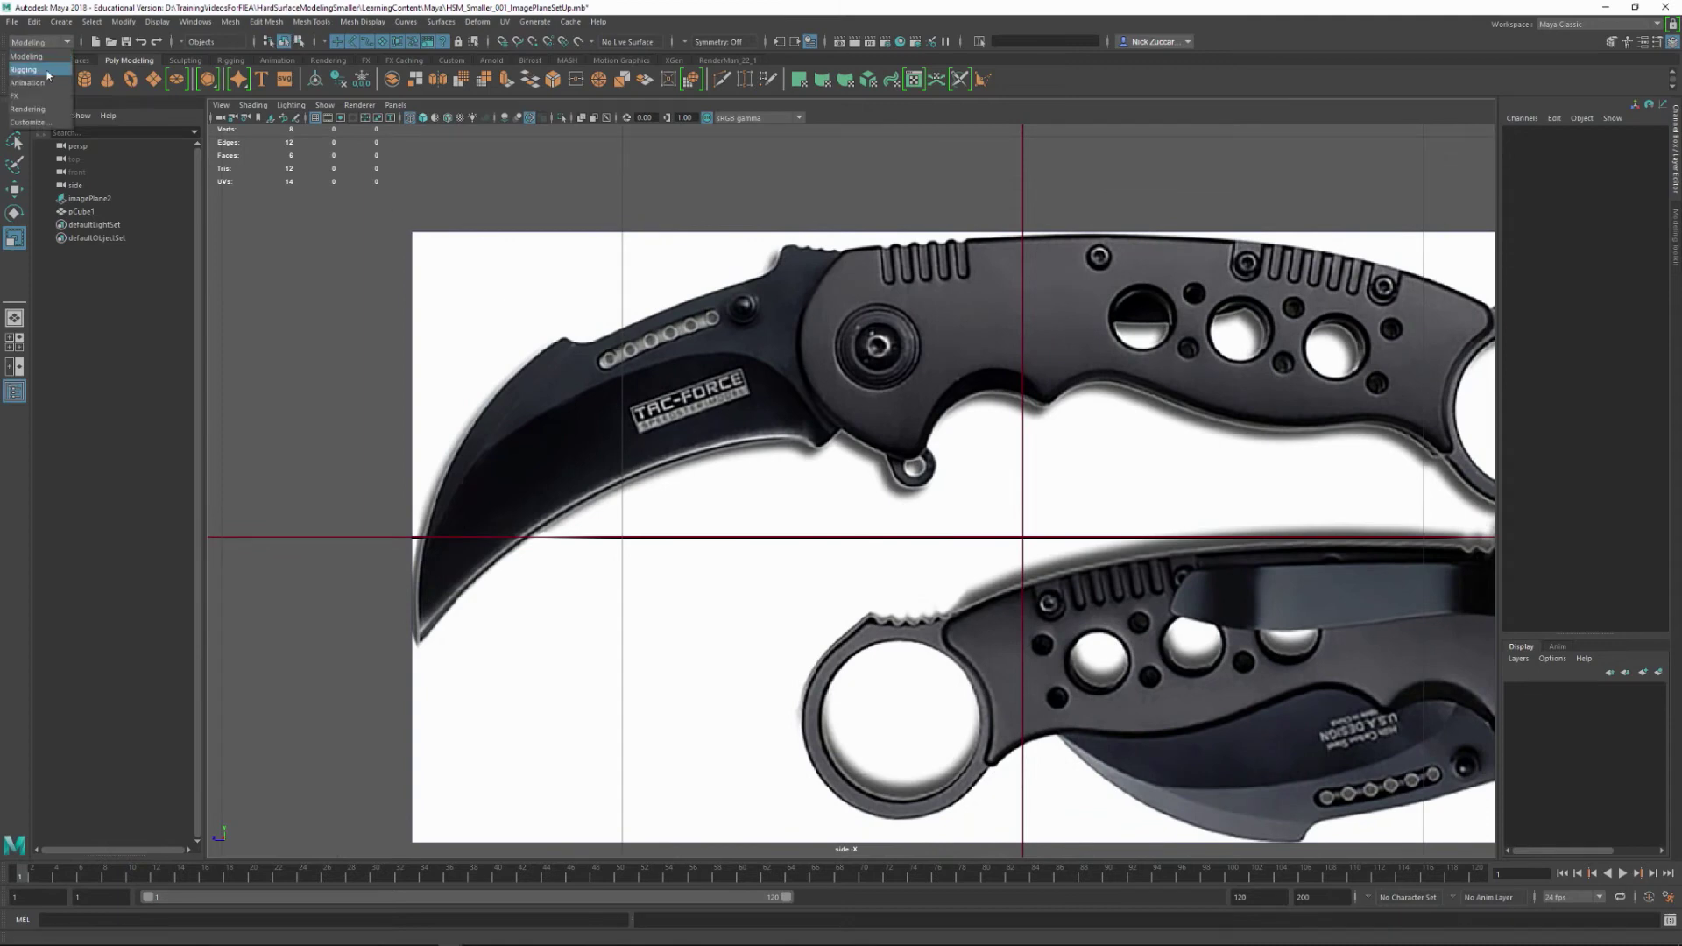
pyautogui.click(49, 56)
pyautogui.click(311, 22)
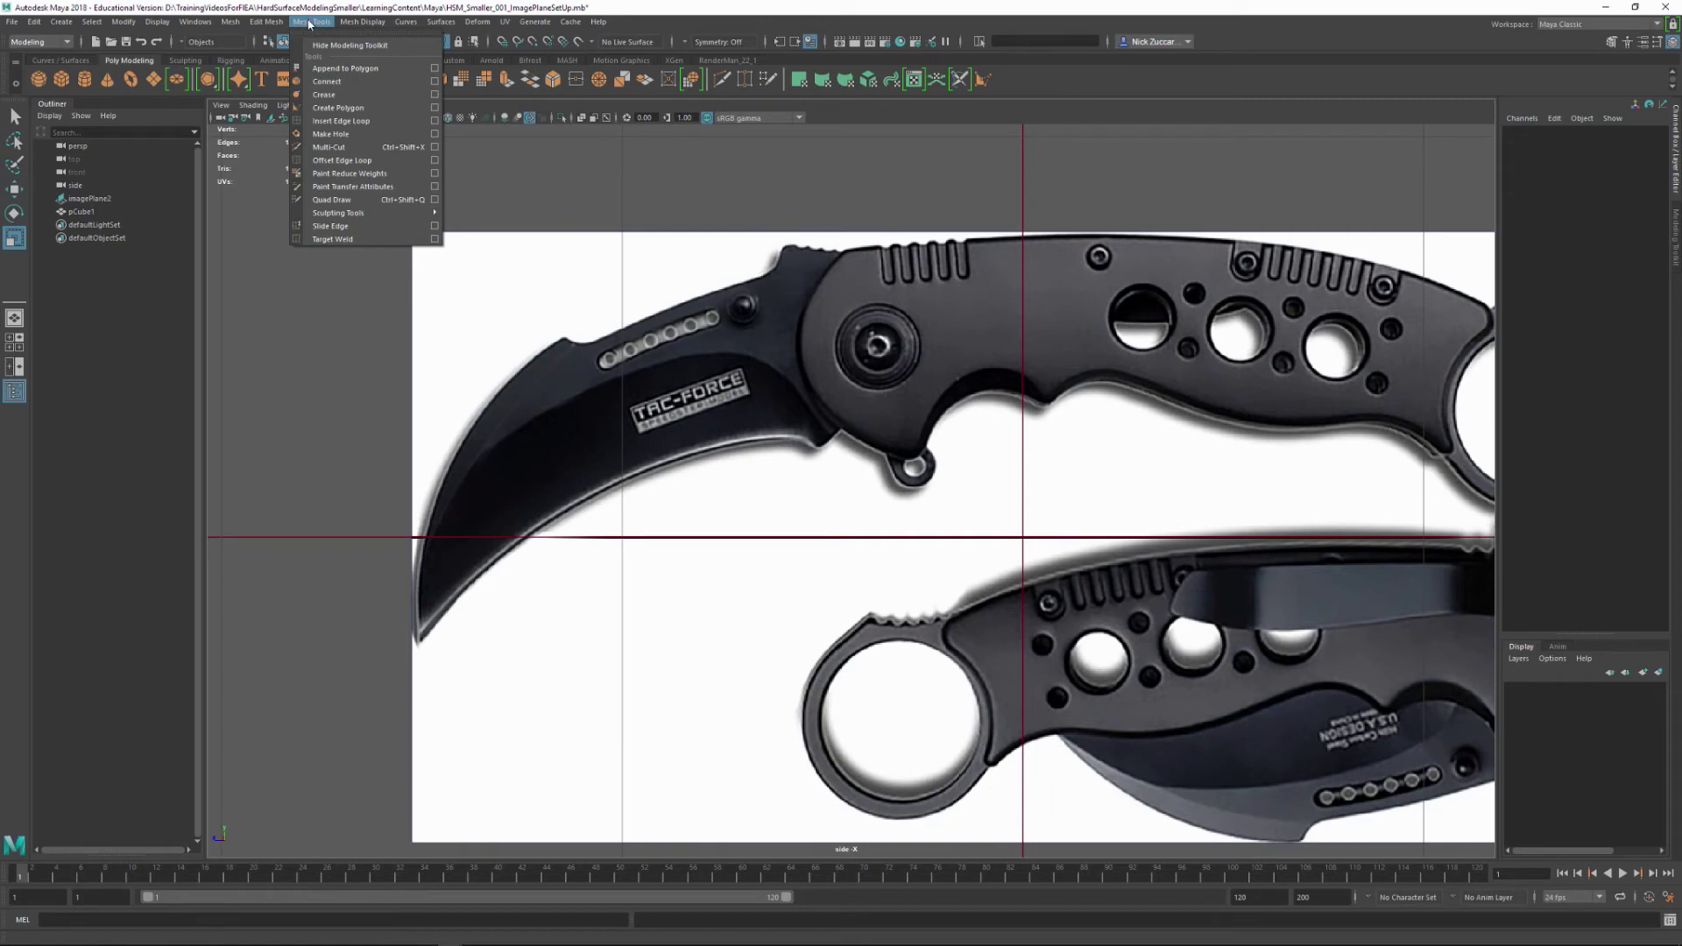
pyautogui.click(340, 108)
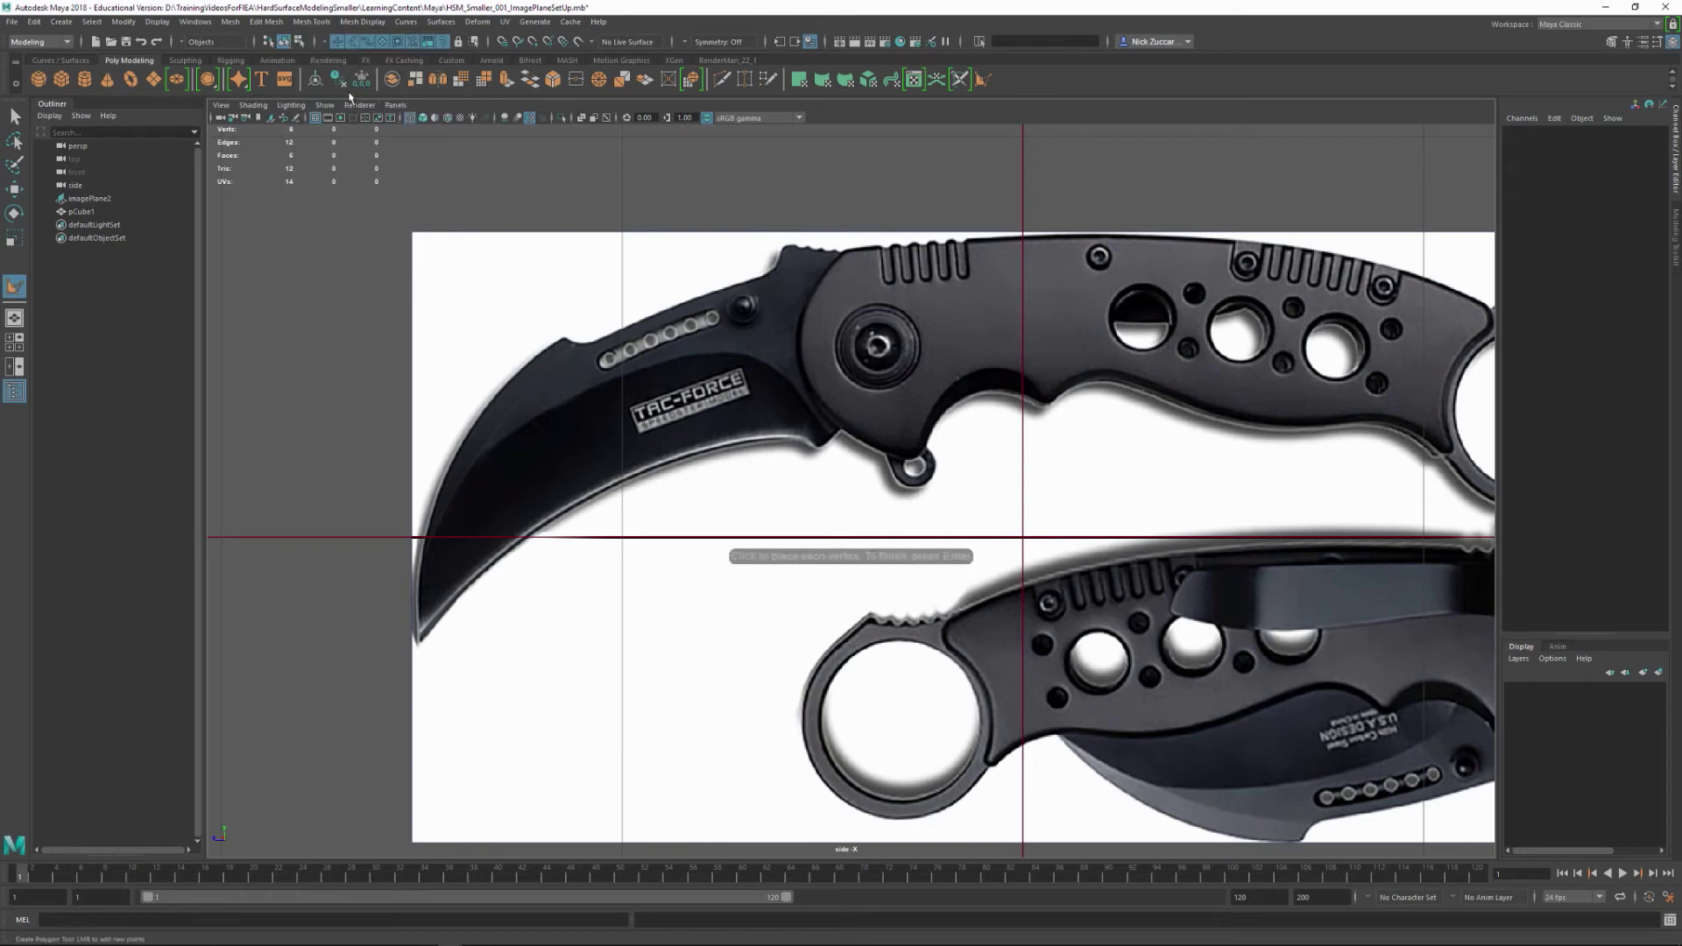
pyautogui.click(822, 446)
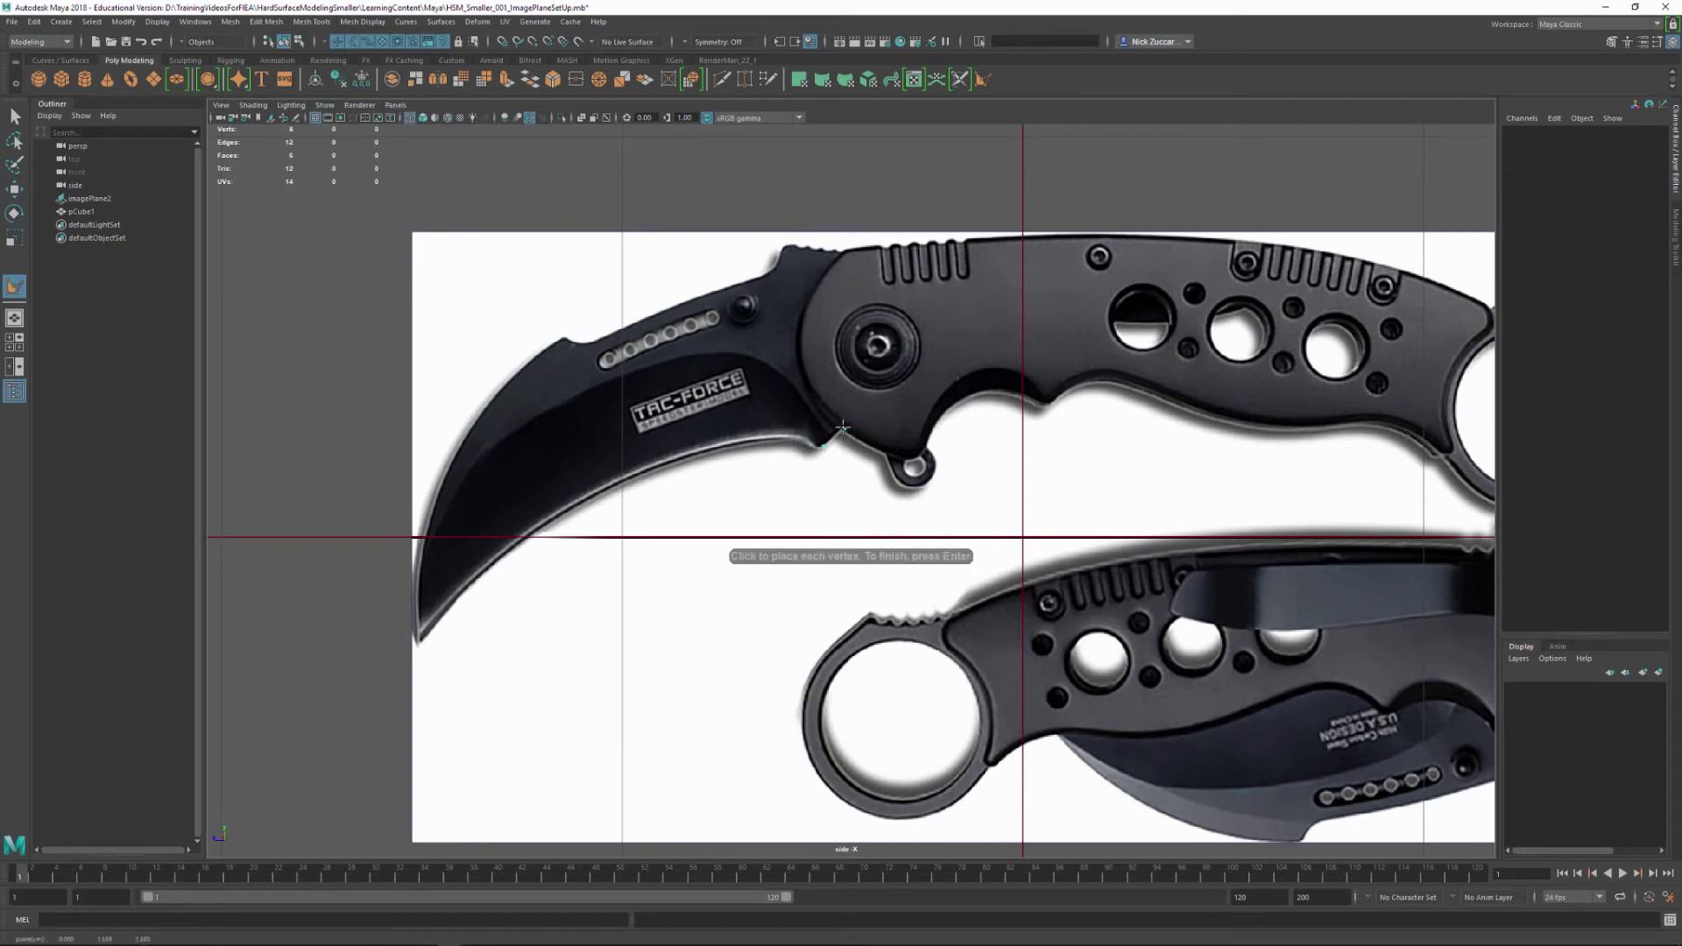
pyautogui.click(841, 428)
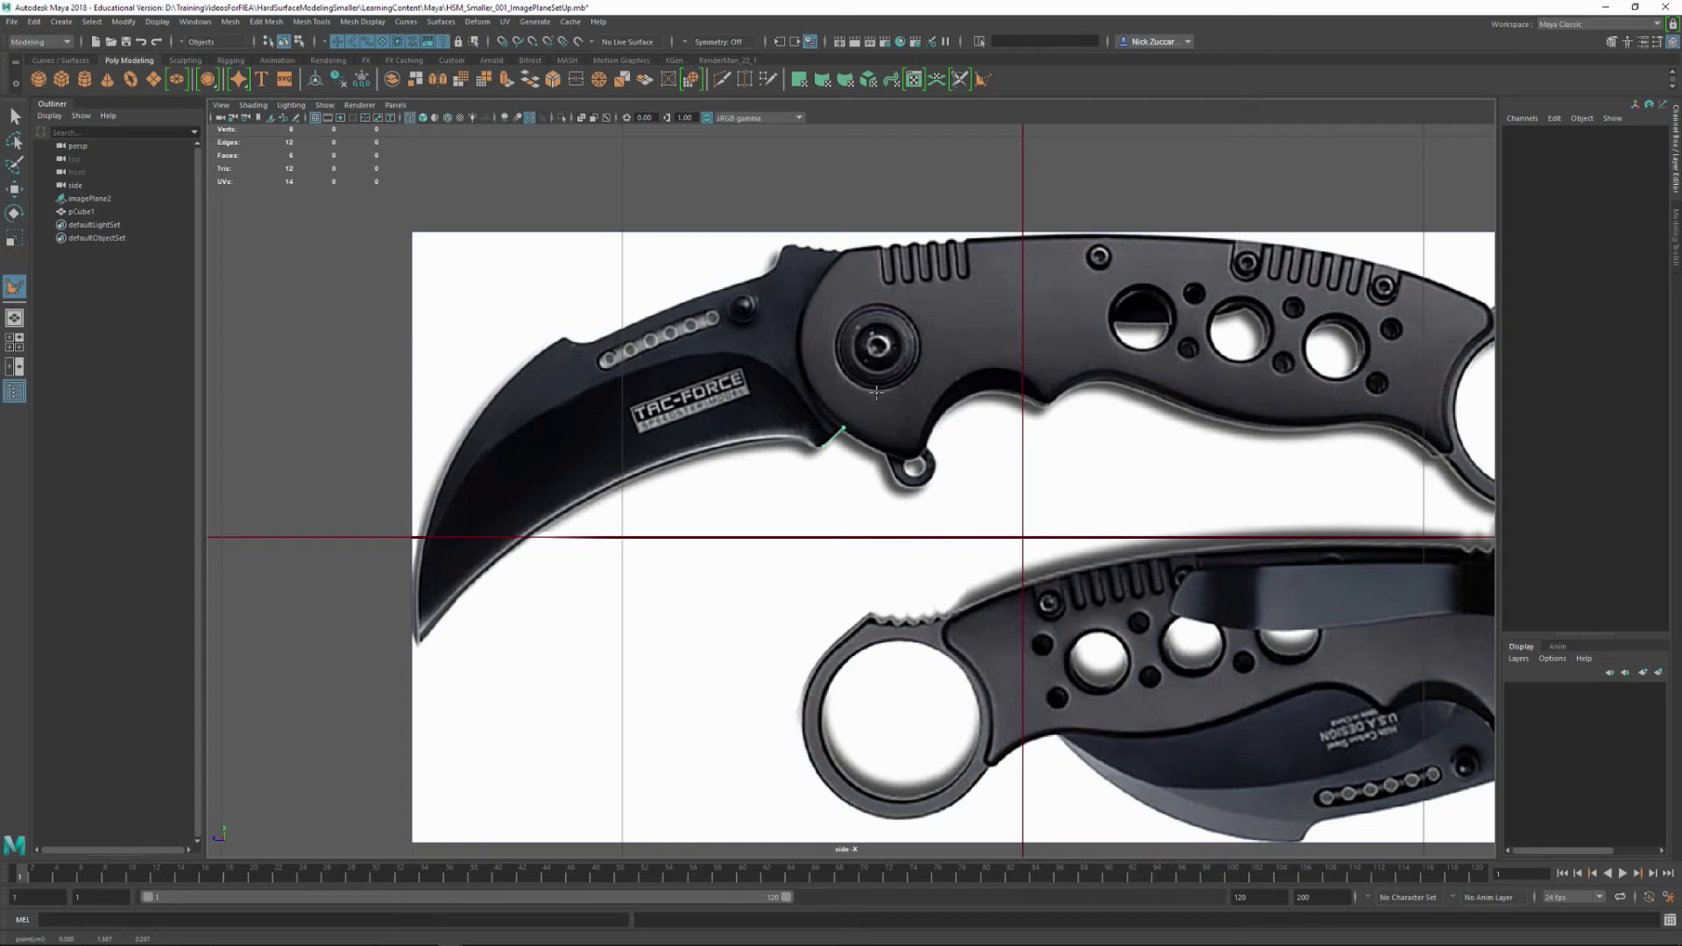
pyautogui.click(931, 376)
pyautogui.click(930, 300)
pyautogui.click(846, 252)
pyautogui.click(782, 242)
# Continue the polygon outline along the back of the blade down to its tip.
pyautogui.click(773, 270)
pyautogui.click(658, 311)
pyautogui.click(589, 345)
pyautogui.click(563, 338)
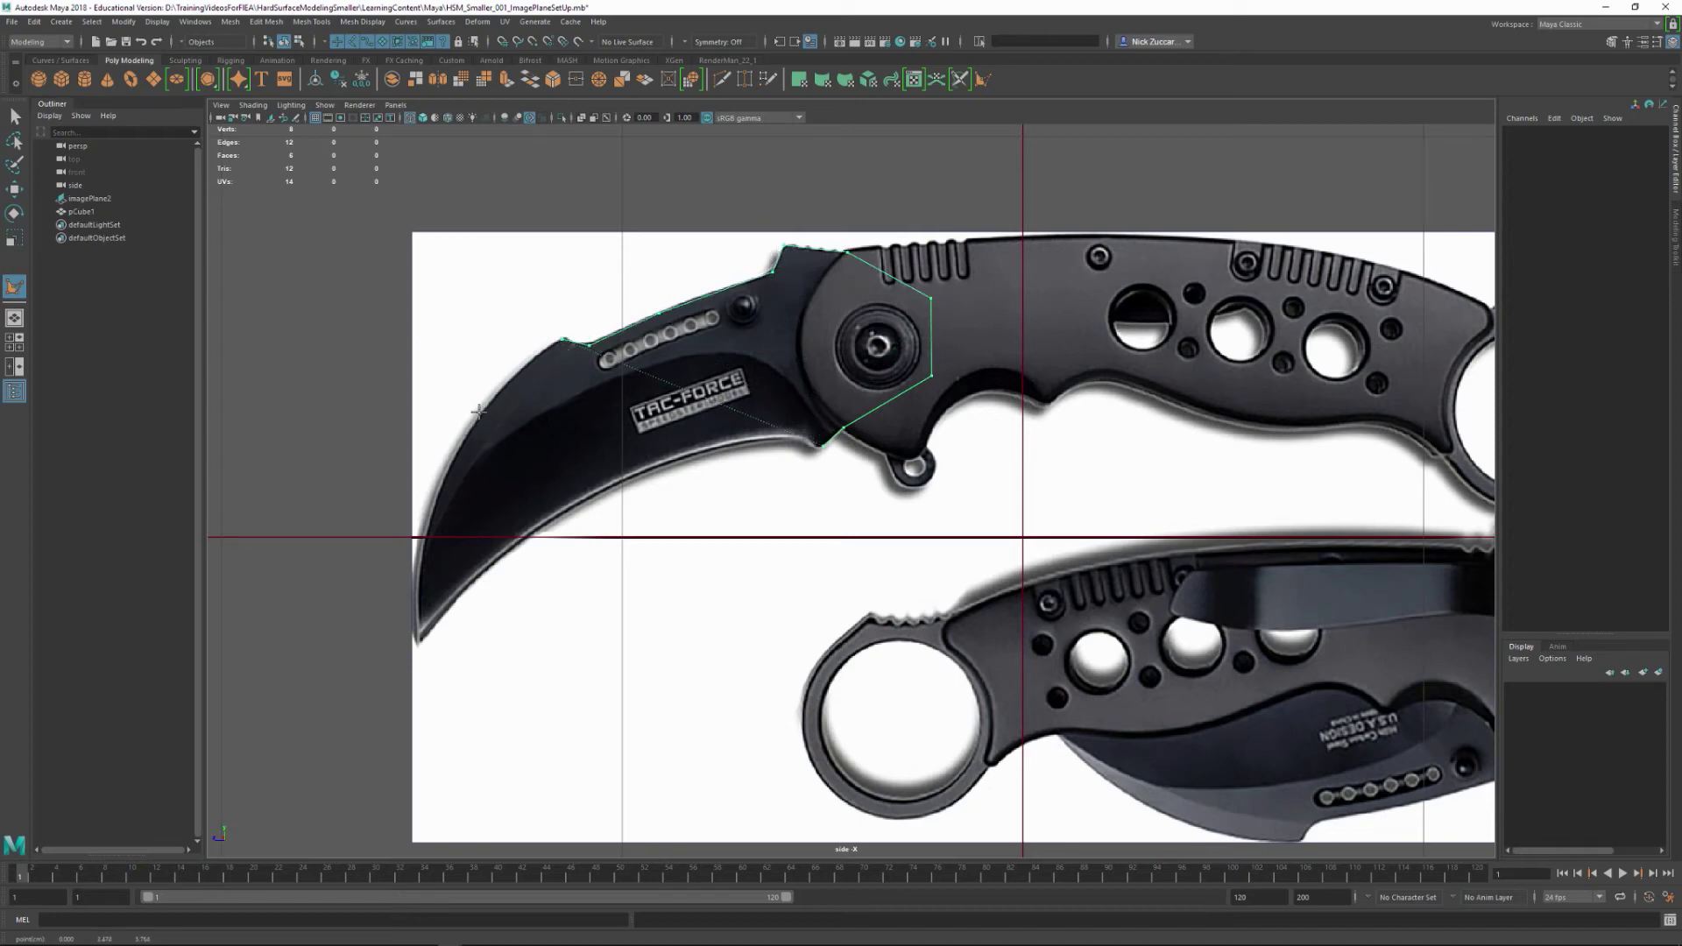
pyautogui.click(478, 411)
pyautogui.click(427, 510)
pyautogui.click(417, 641)
# Trace the blade's cutting edge from the tip back toward the heel and complete the polygon.
pyautogui.click(476, 580)
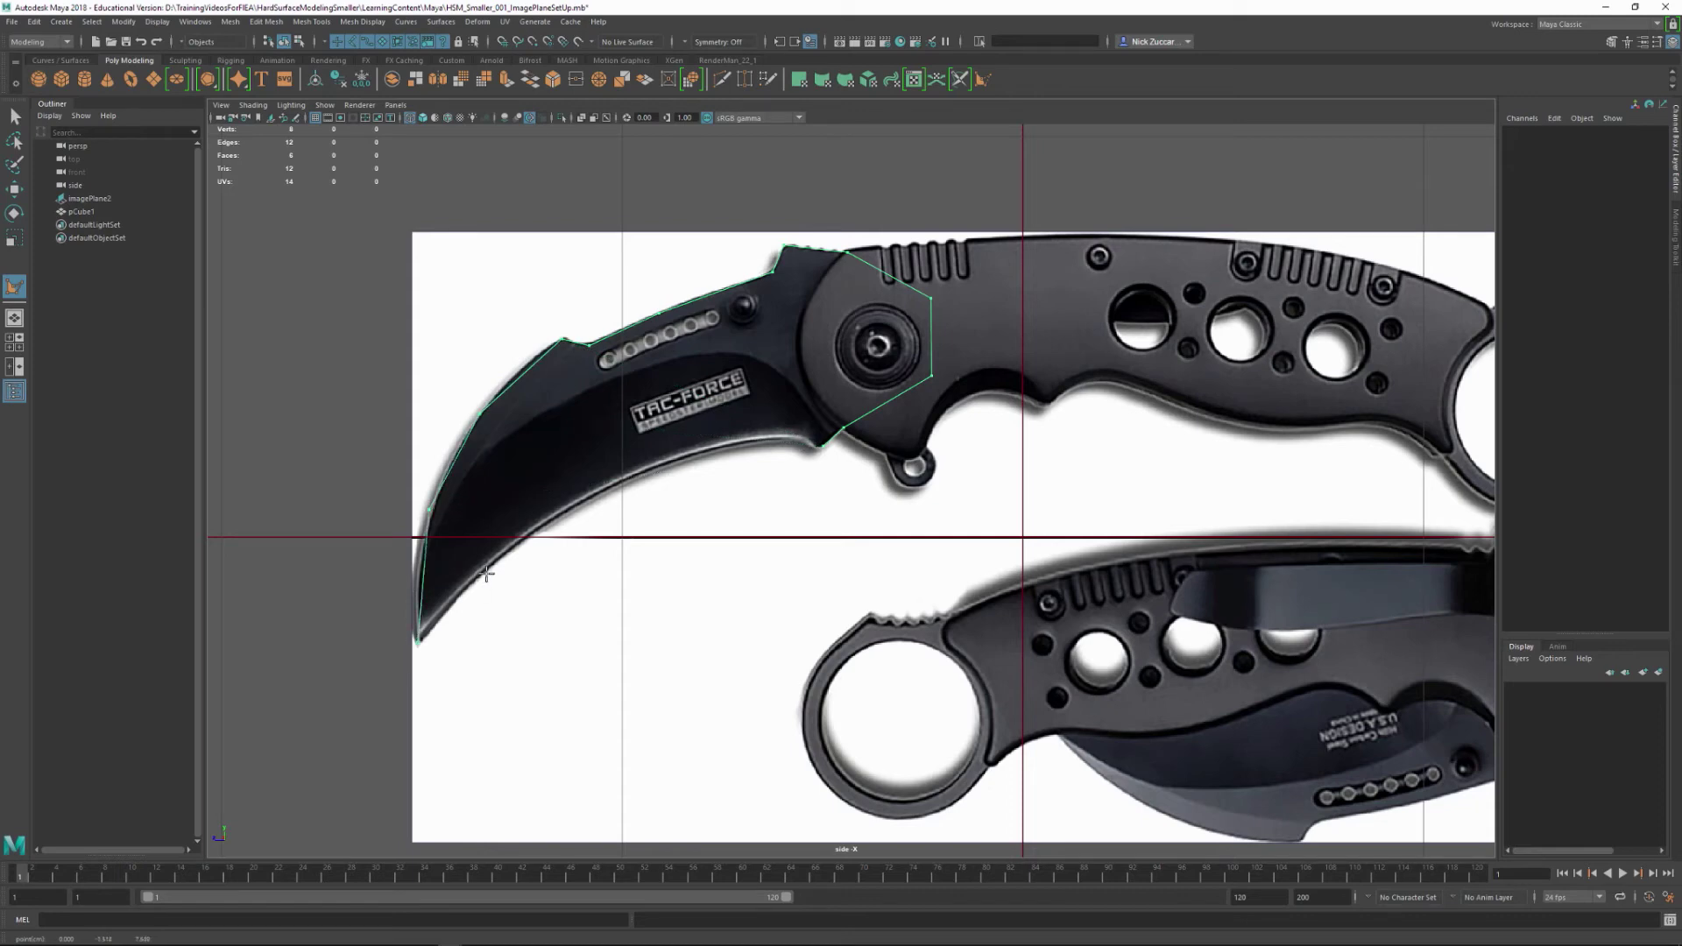
pyautogui.click(558, 512)
pyautogui.click(649, 470)
pyautogui.click(740, 444)
pyautogui.press('Return')
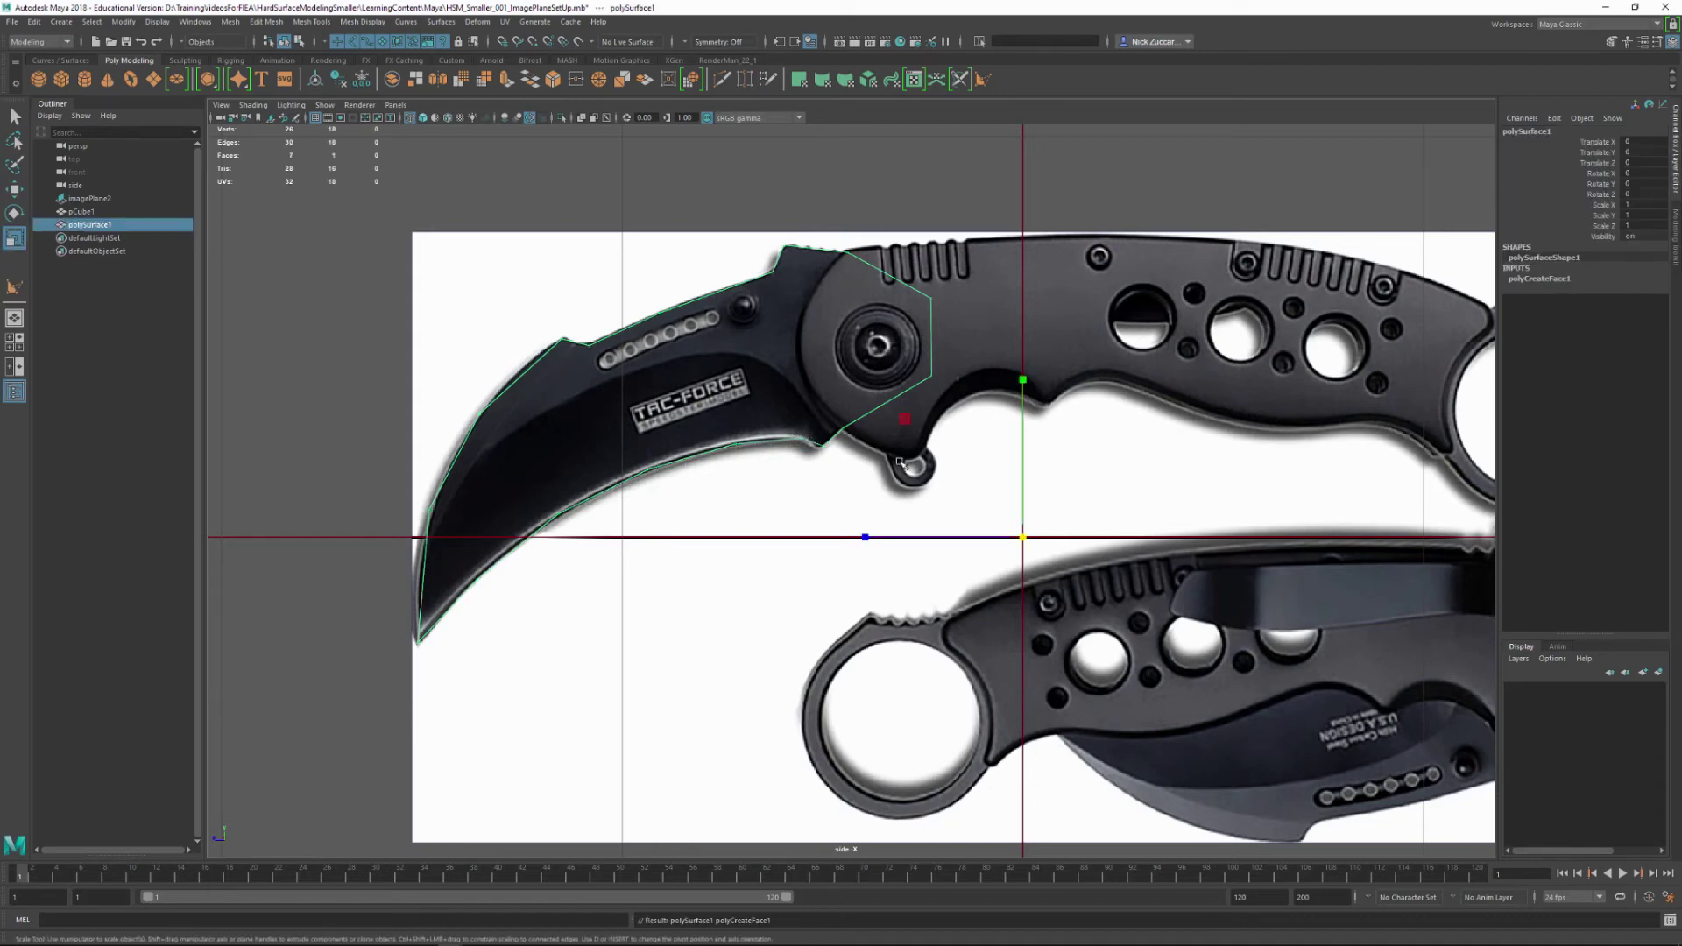
# Show the perspective view with shaded display and hide the bounding cube pCube1.
pyautogui.press('space')
pyautogui.press('space')
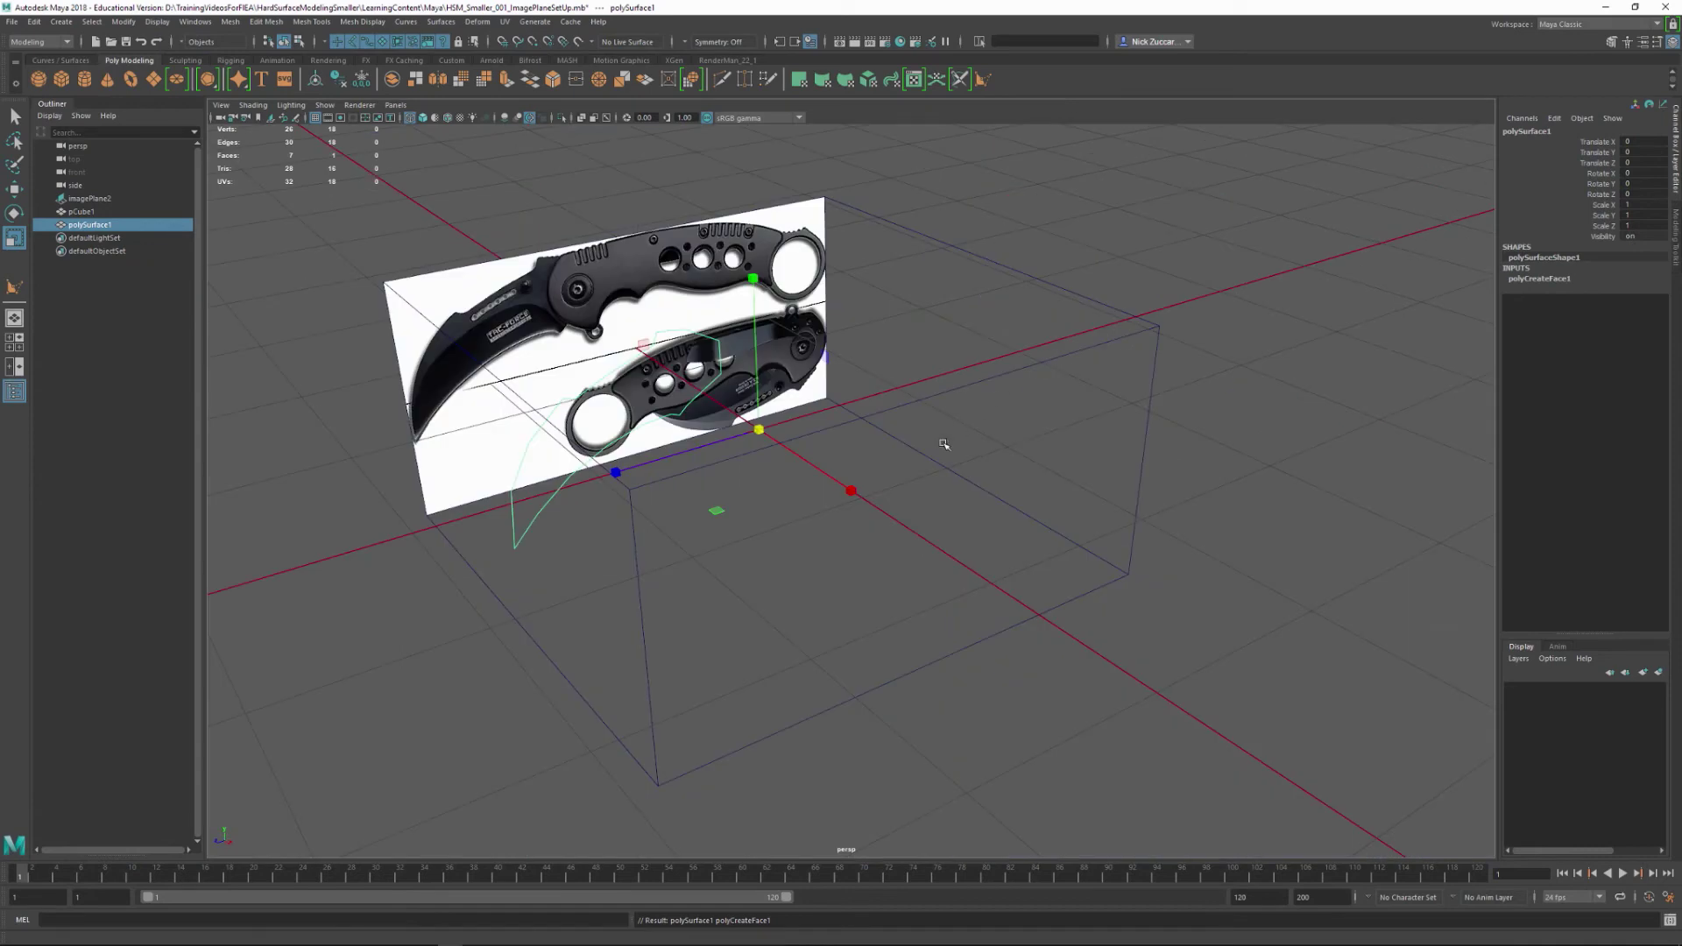
pyautogui.keyDown('alt'); pyautogui.moveTo(793, 460); pyautogui.dragTo(964, 491, button='middle'); pyautogui.keyUp('alt')
pyautogui.keyDown('alt'); pyautogui.moveTo(964, 491); pyautogui.dragTo(1152, 462, button='right'); pyautogui.keyUp('alt')
pyautogui.keyDown('alt'); pyautogui.moveTo(1029, 466); pyautogui.dragTo(1131, 496); pyautogui.keyUp('alt')
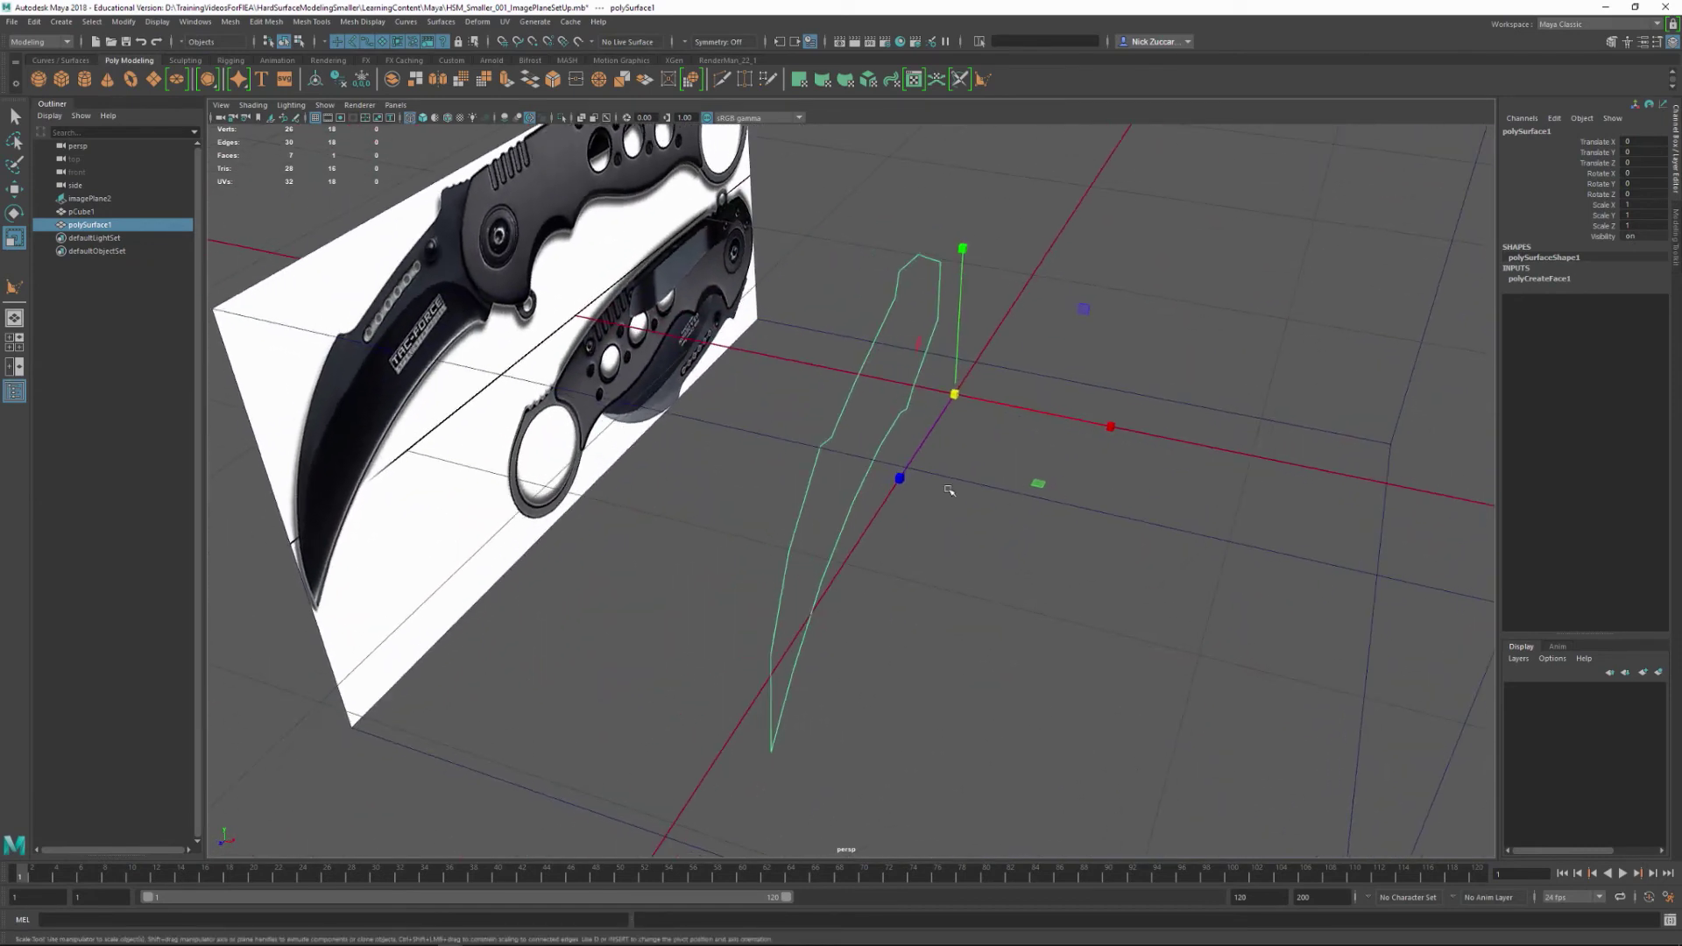
pyautogui.keyDown('alt'); pyautogui.moveTo(949, 488); pyautogui.dragTo(978, 502, button='right'); pyautogui.keyUp('alt')
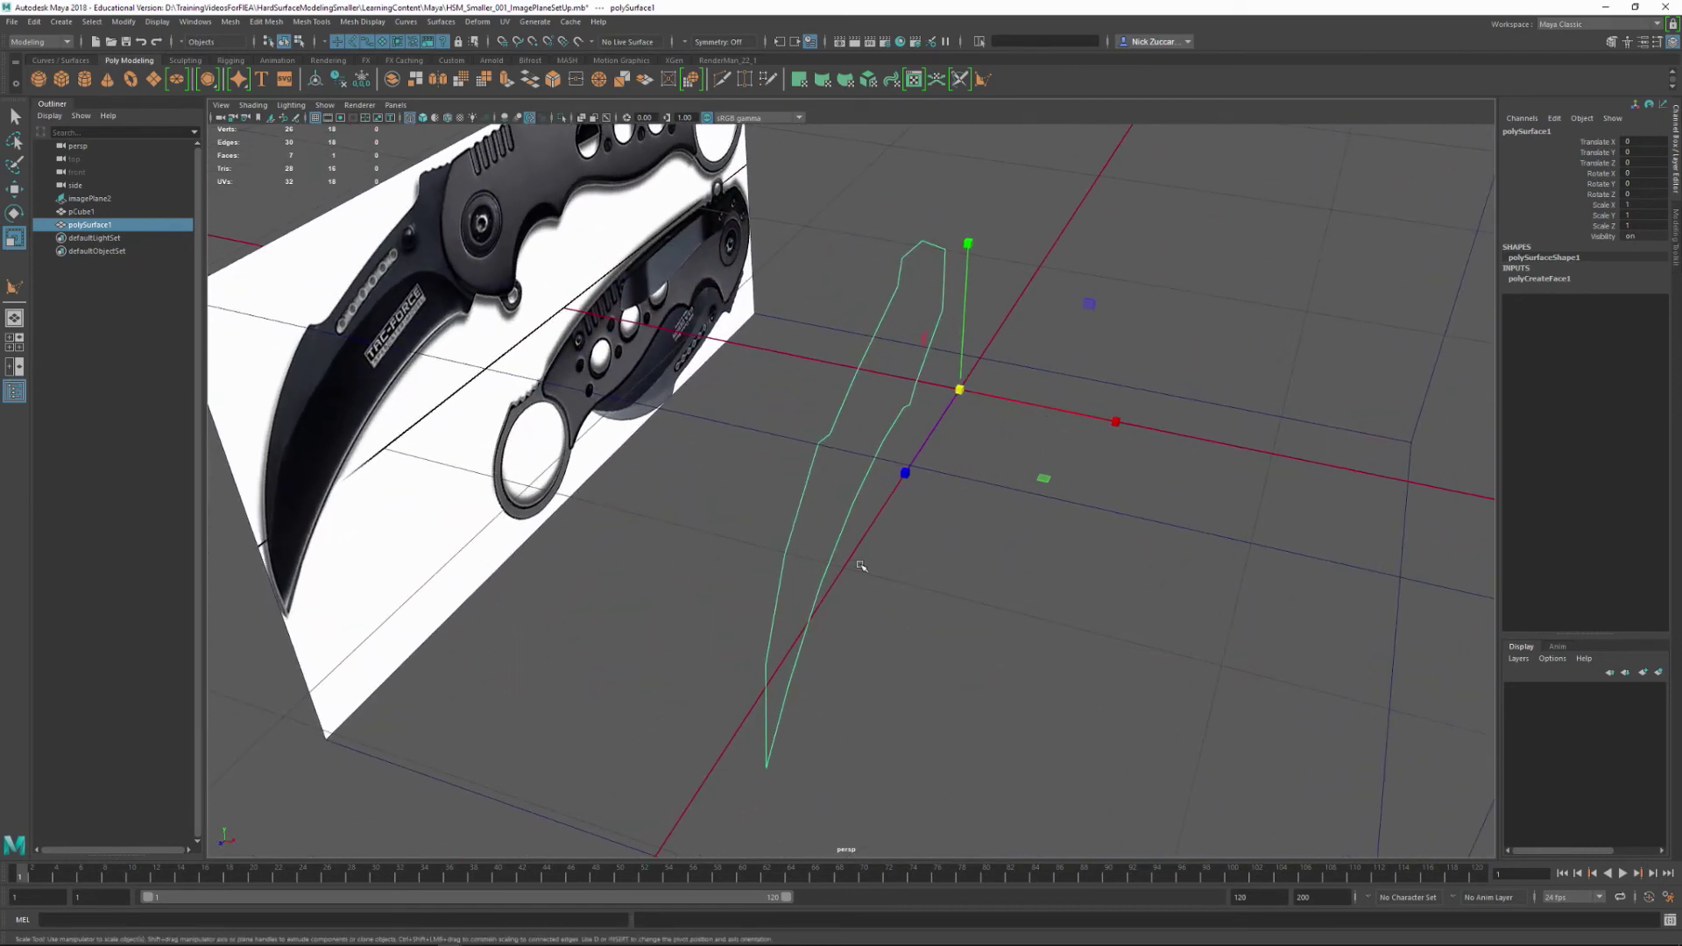
pyautogui.press('5')
pyautogui.click(1101, 566)
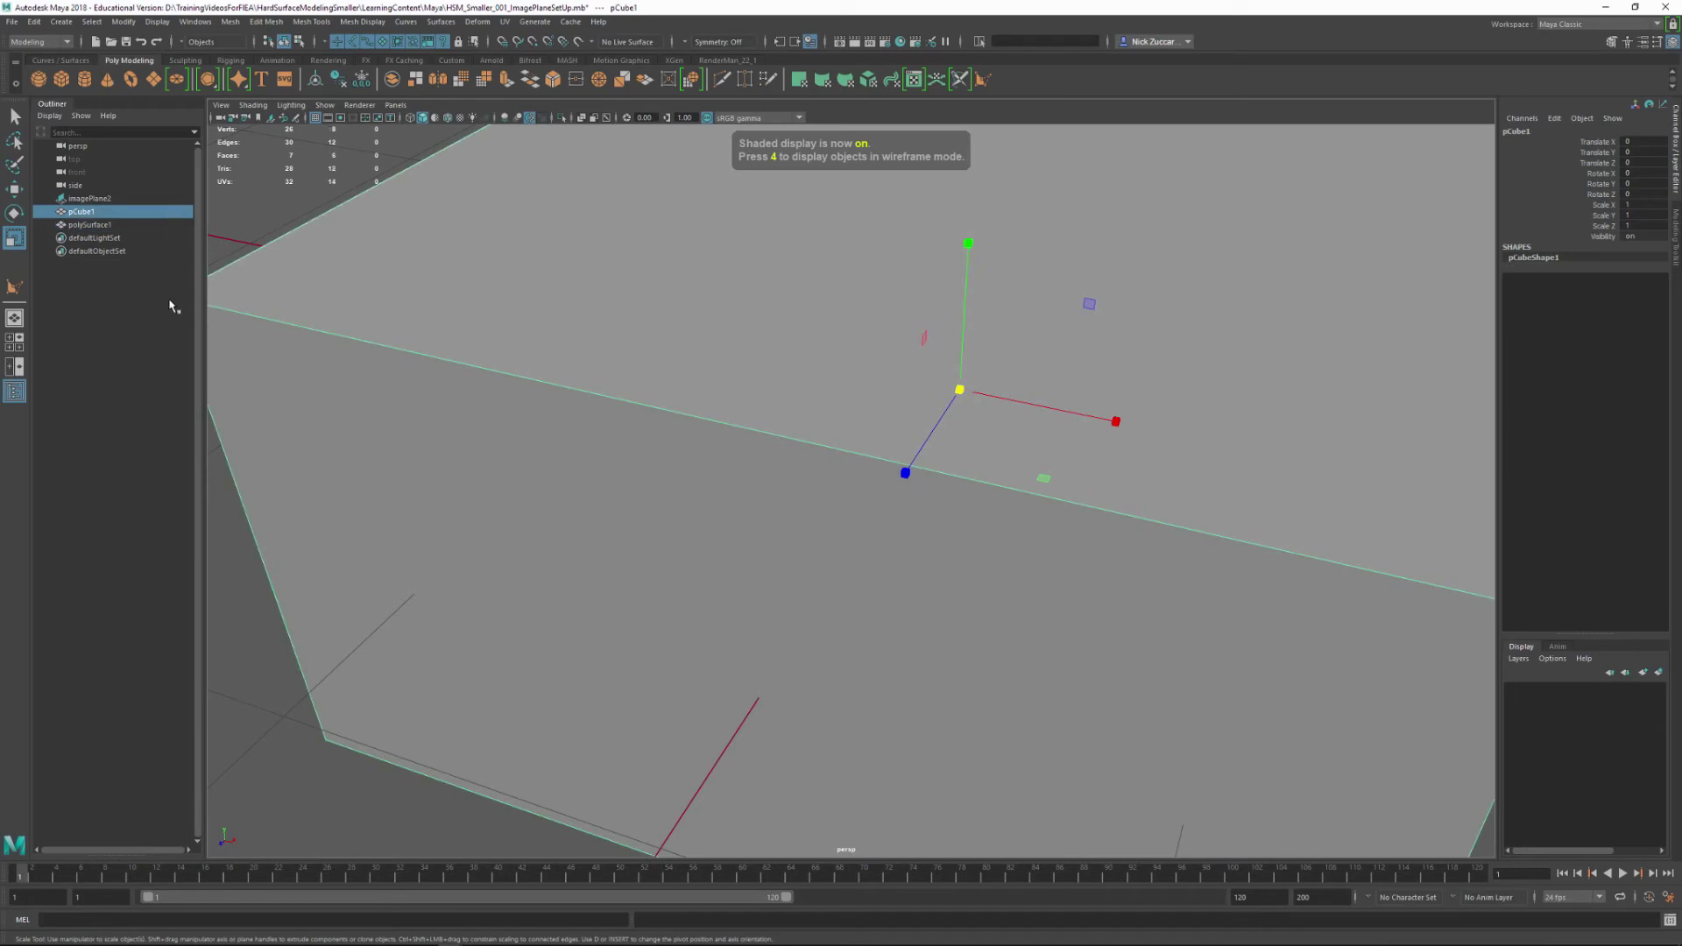
pyautogui.hotkey('ctrl', 'h')
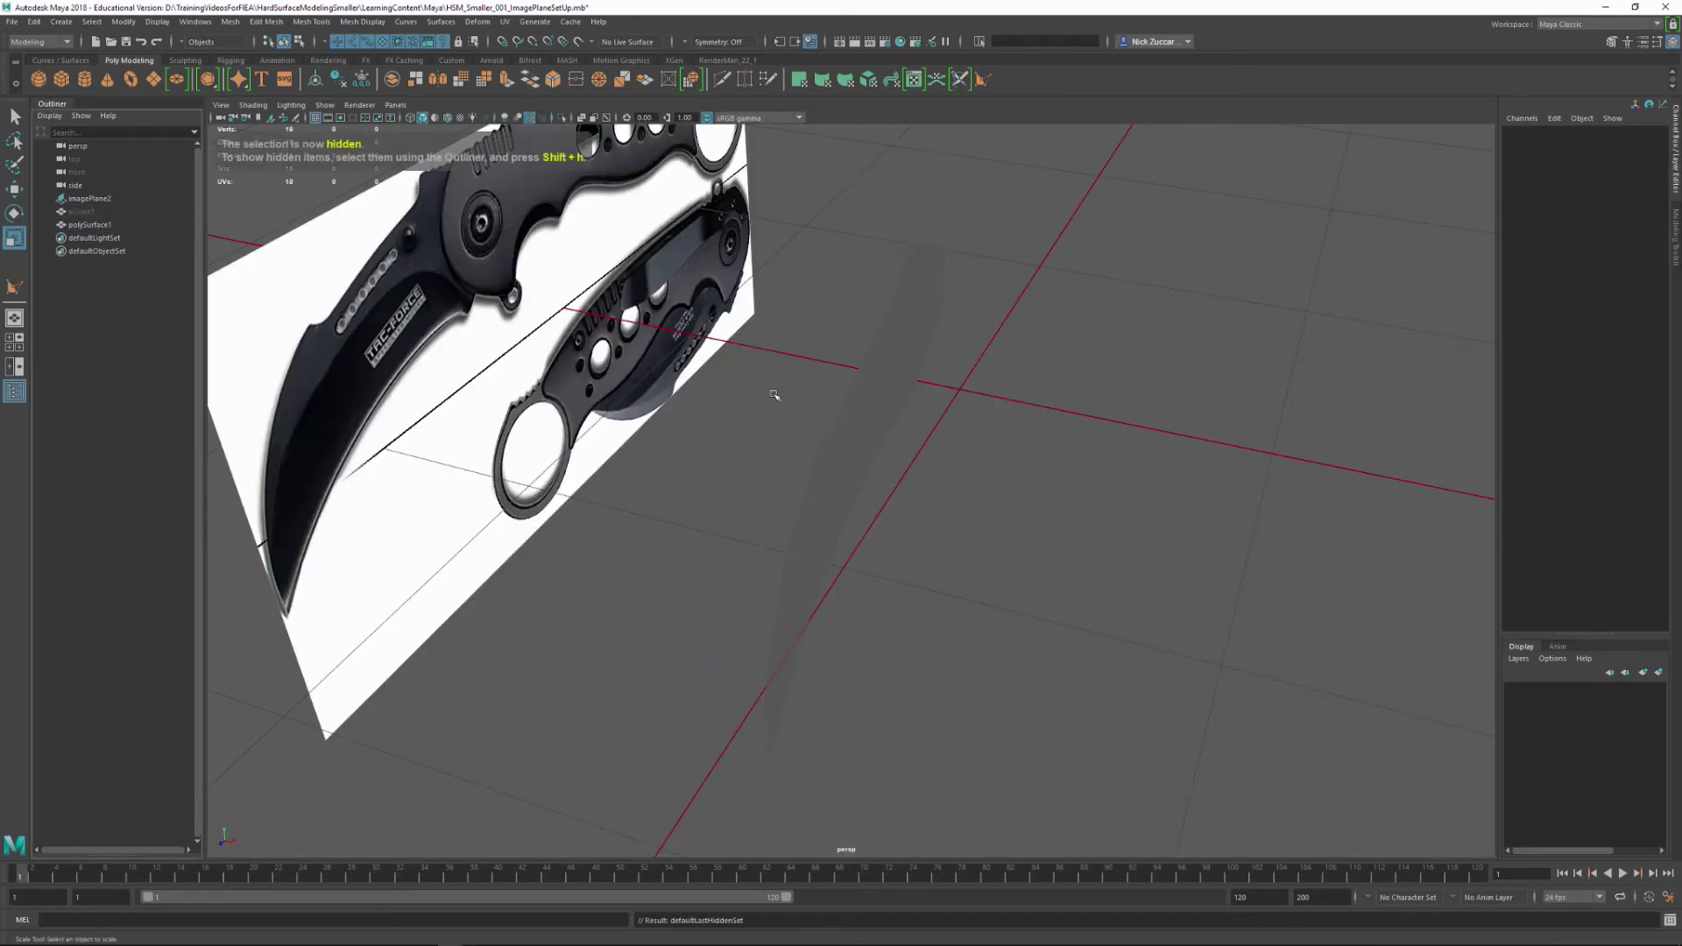
# Extrude the blade polygon's face into a thin slab and return to object selection.
pyautogui.keyDown('alt'); pyautogui.moveTo(770, 394); pyautogui.dragTo(825, 460); pyautogui.keyUp('alt')
pyautogui.click(787, 388)
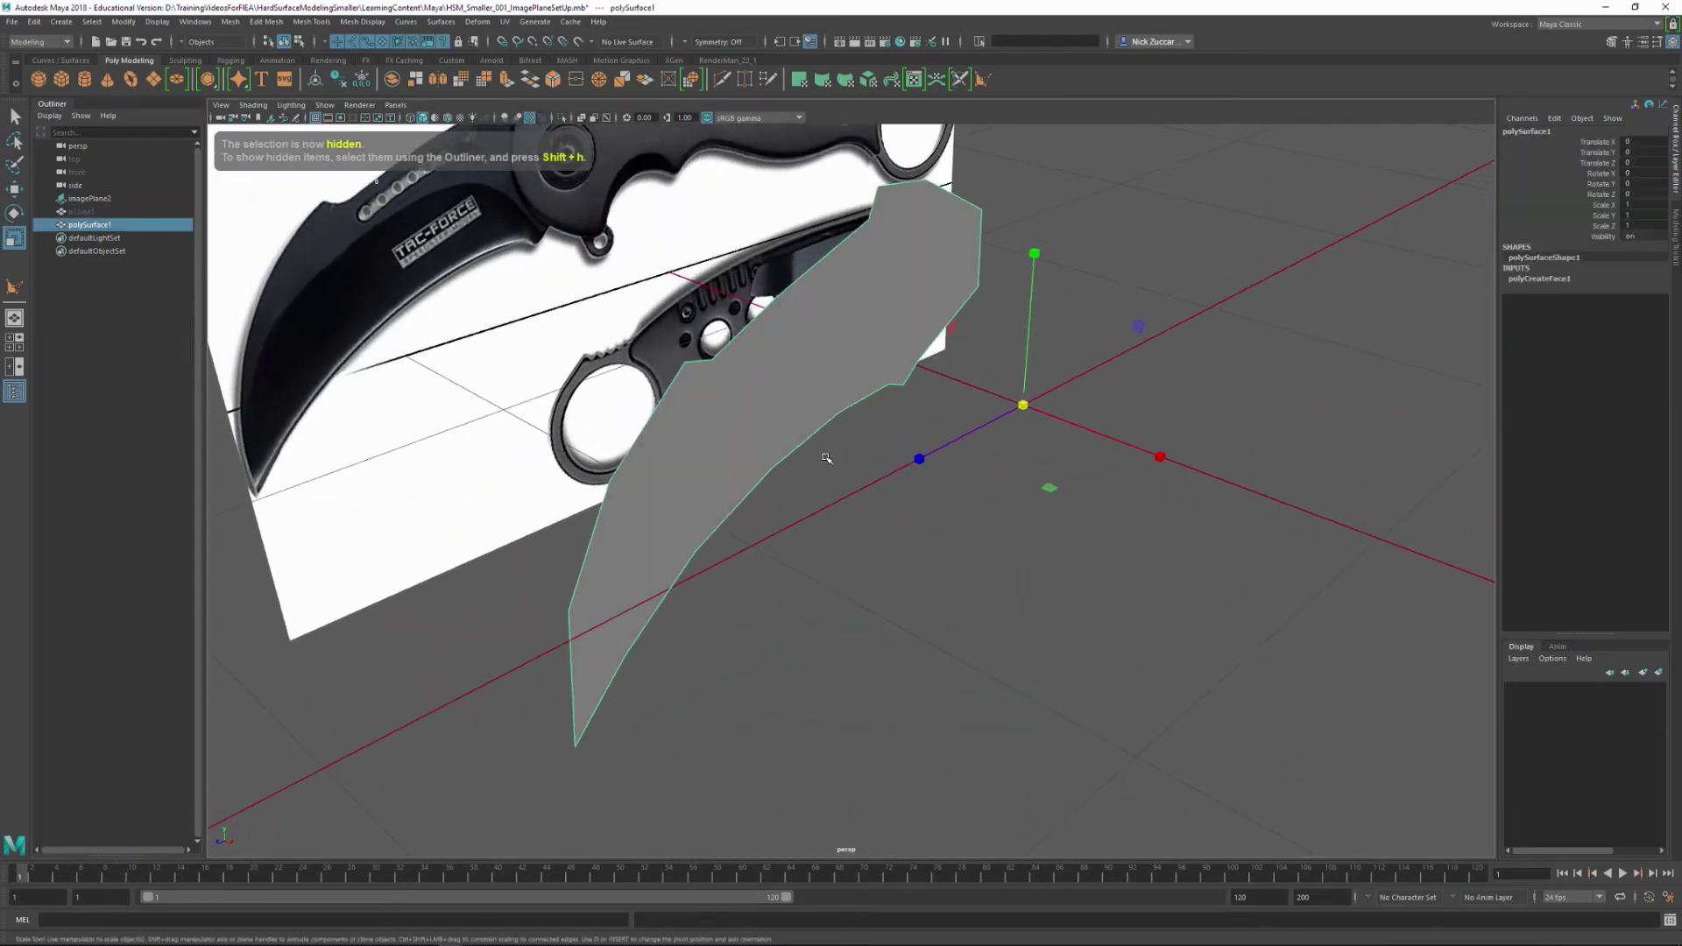
pyautogui.press('F11')
pyautogui.click(825, 385)
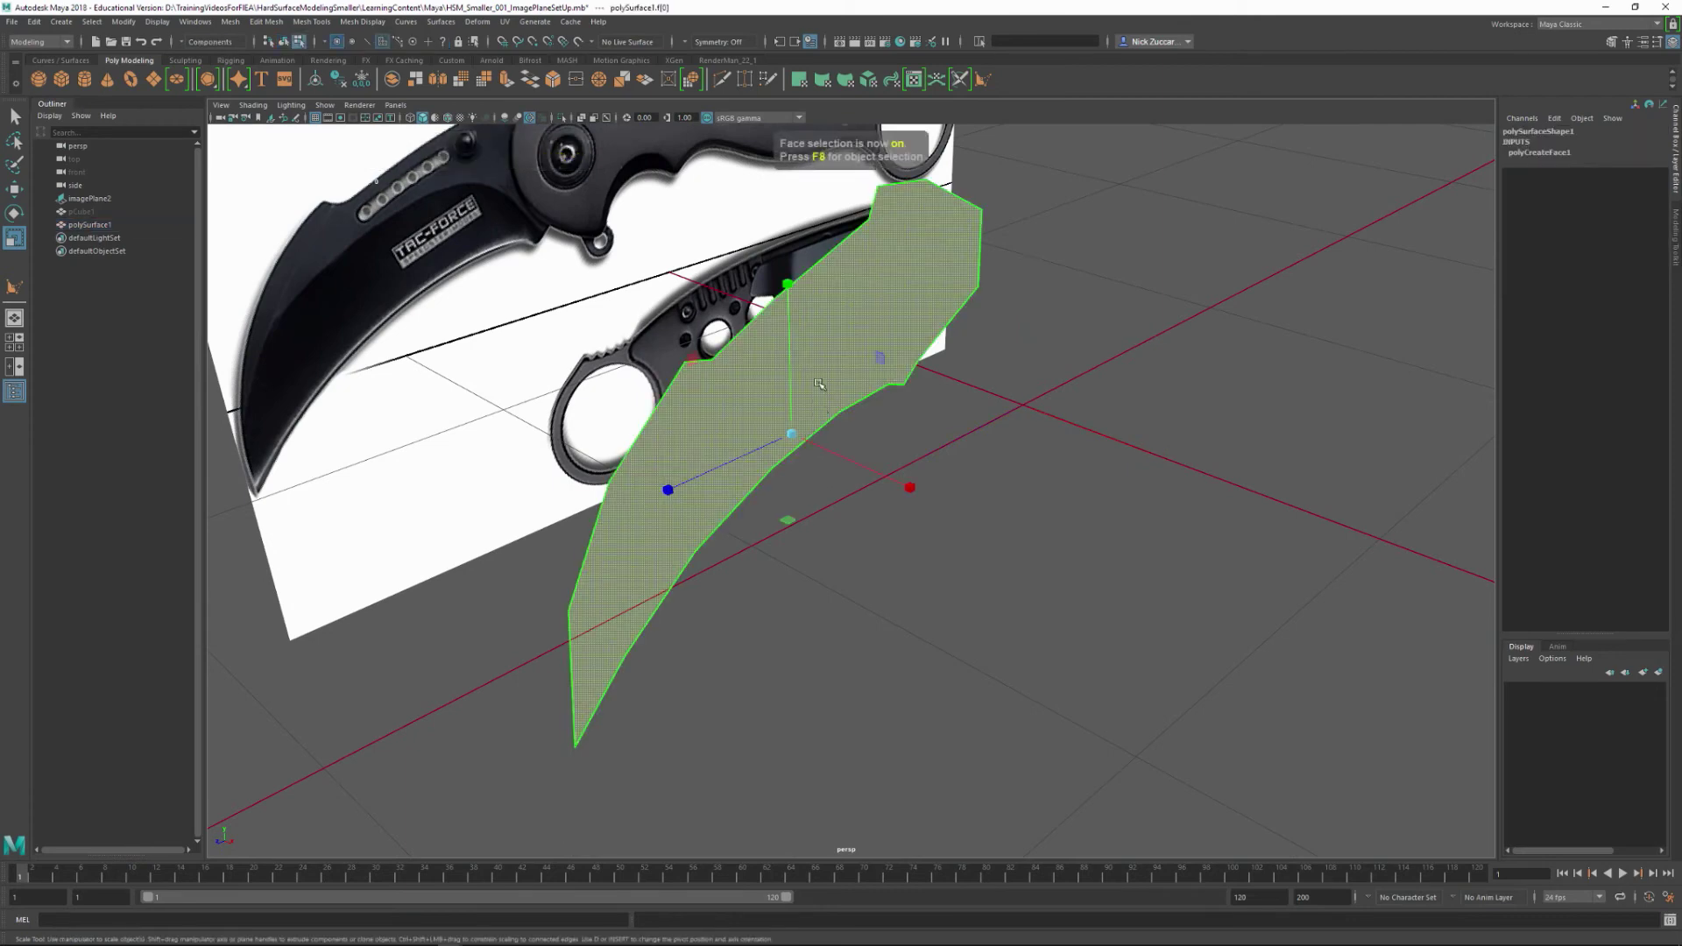
pyautogui.keyDown('shift'); pyautogui.moveTo(815, 376); pyautogui.dragTo(842, 427, button='right'); pyautogui.keyUp('shift')
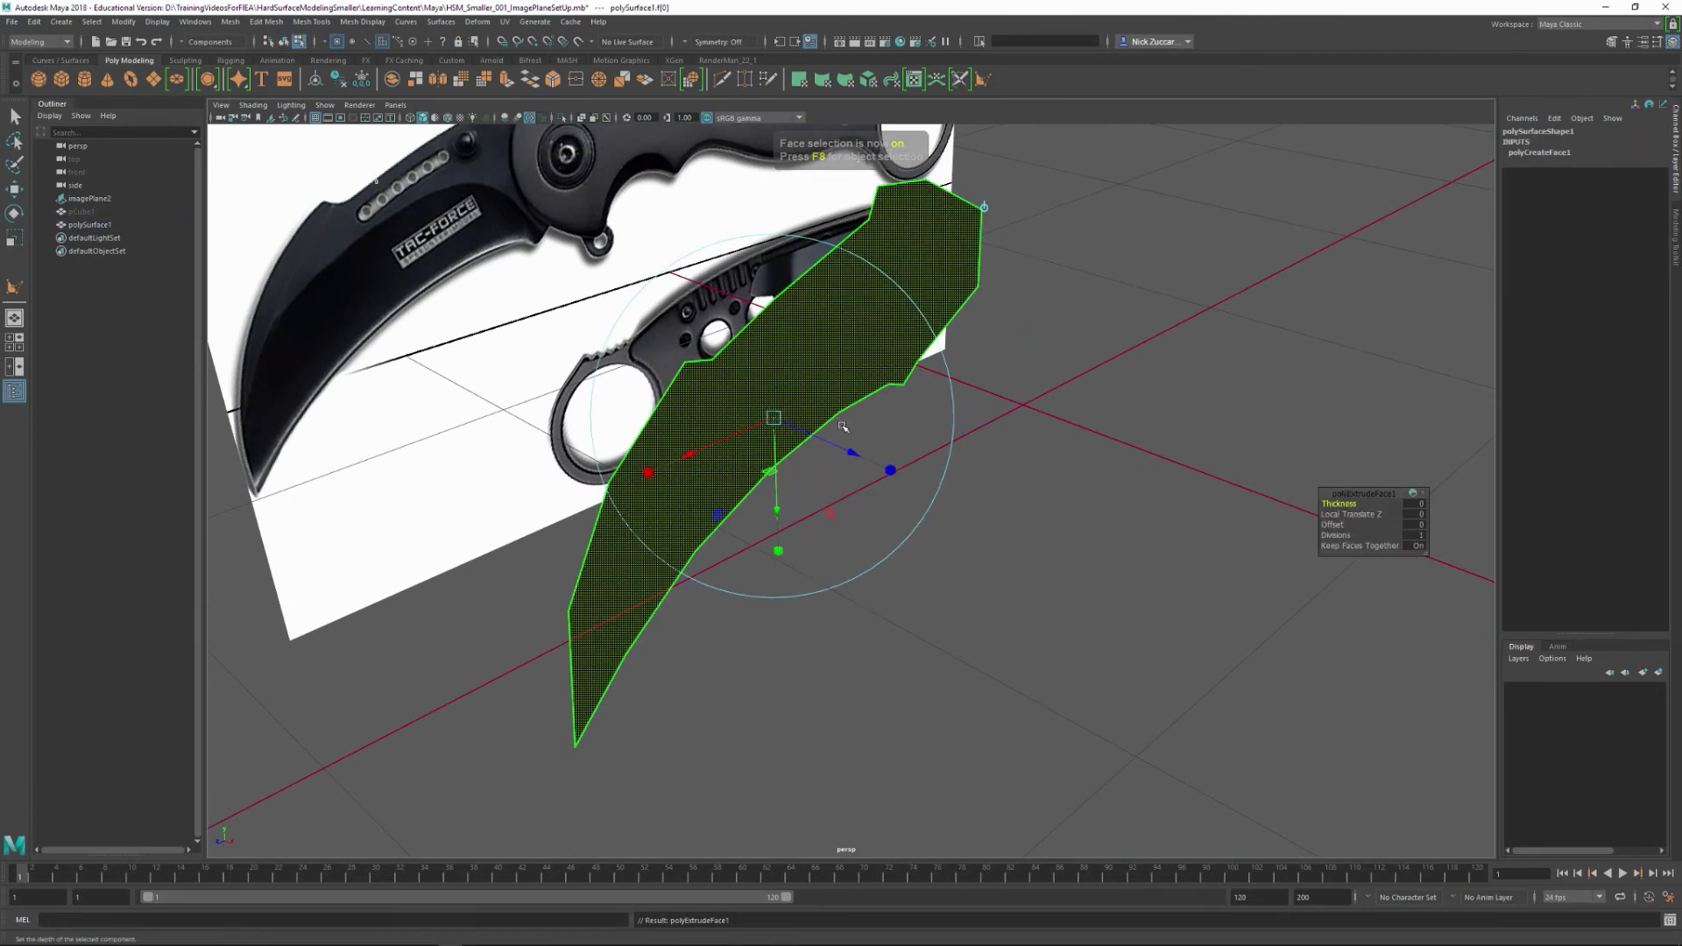
pyautogui.moveTo(851, 452); pyautogui.dragTo(982, 482)
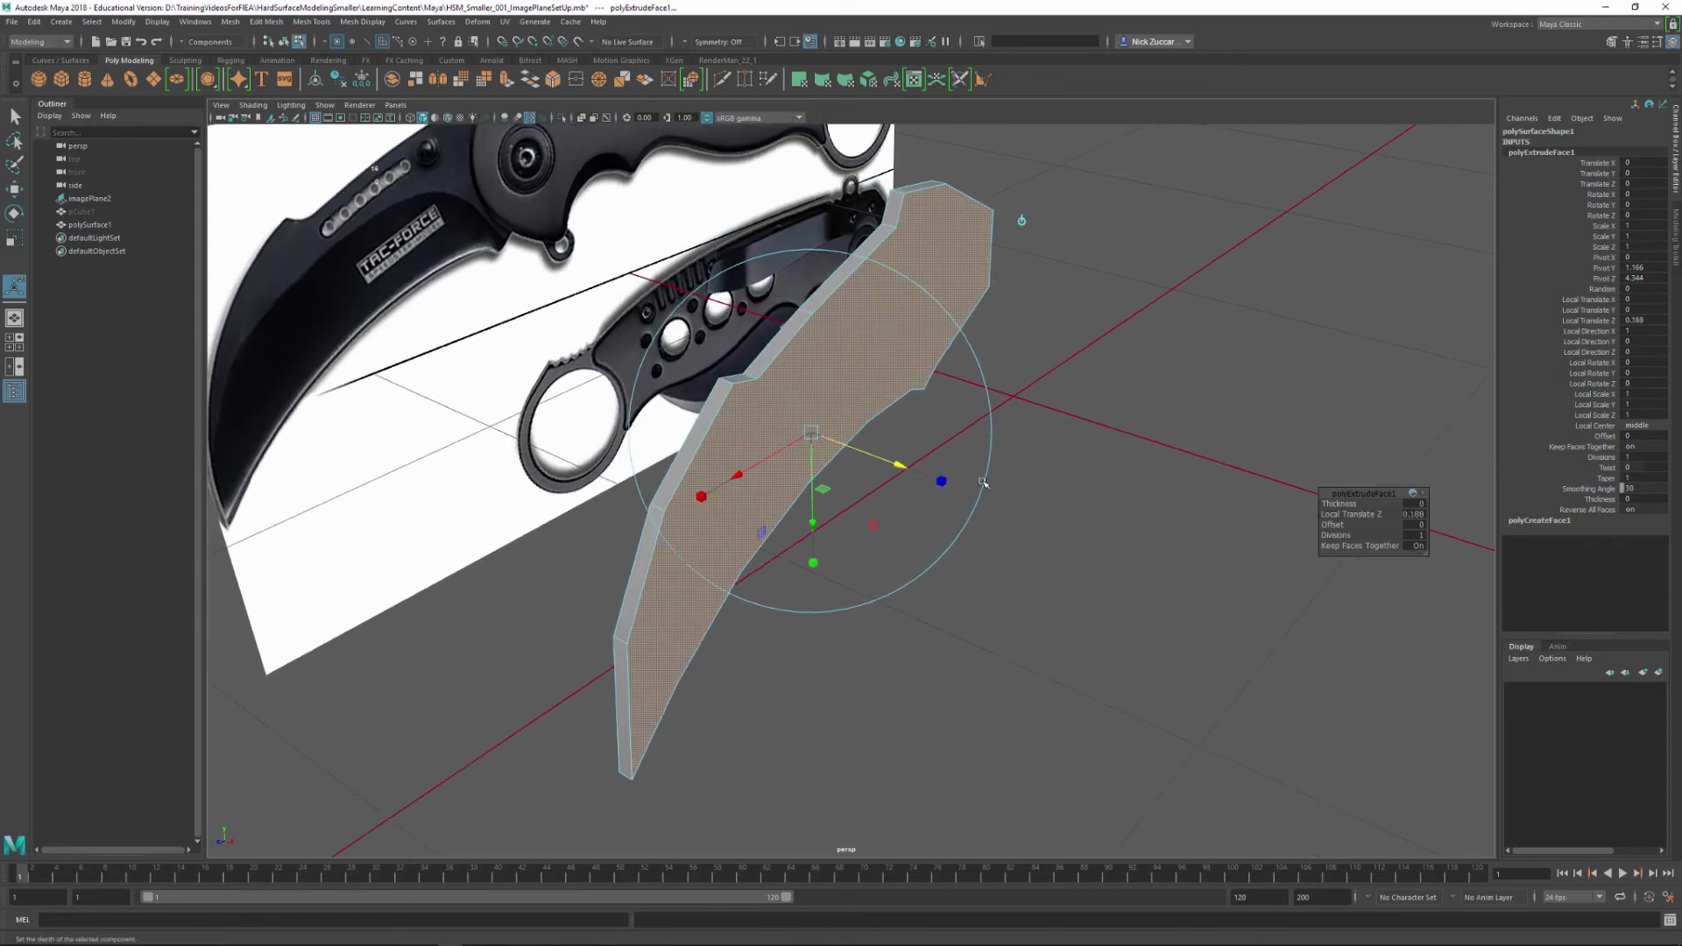
pyautogui.press('F8')
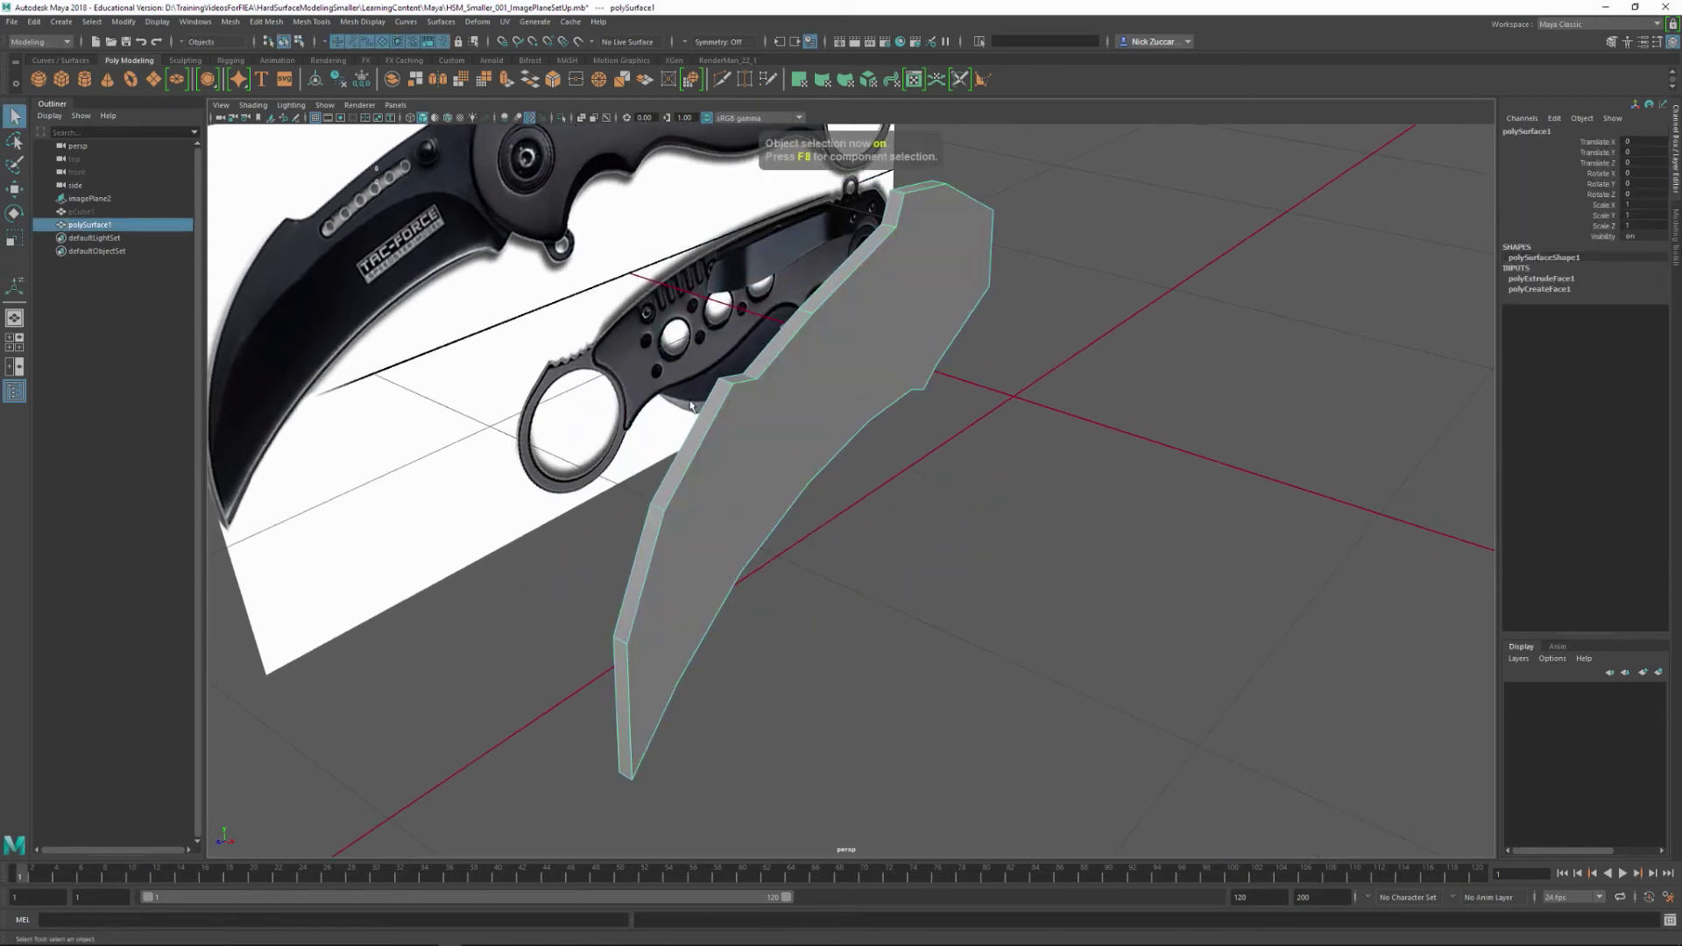
# Mirror the blade slab across the world X axis, combined with the original and with border vertices merged.
pyautogui.click(230, 21)
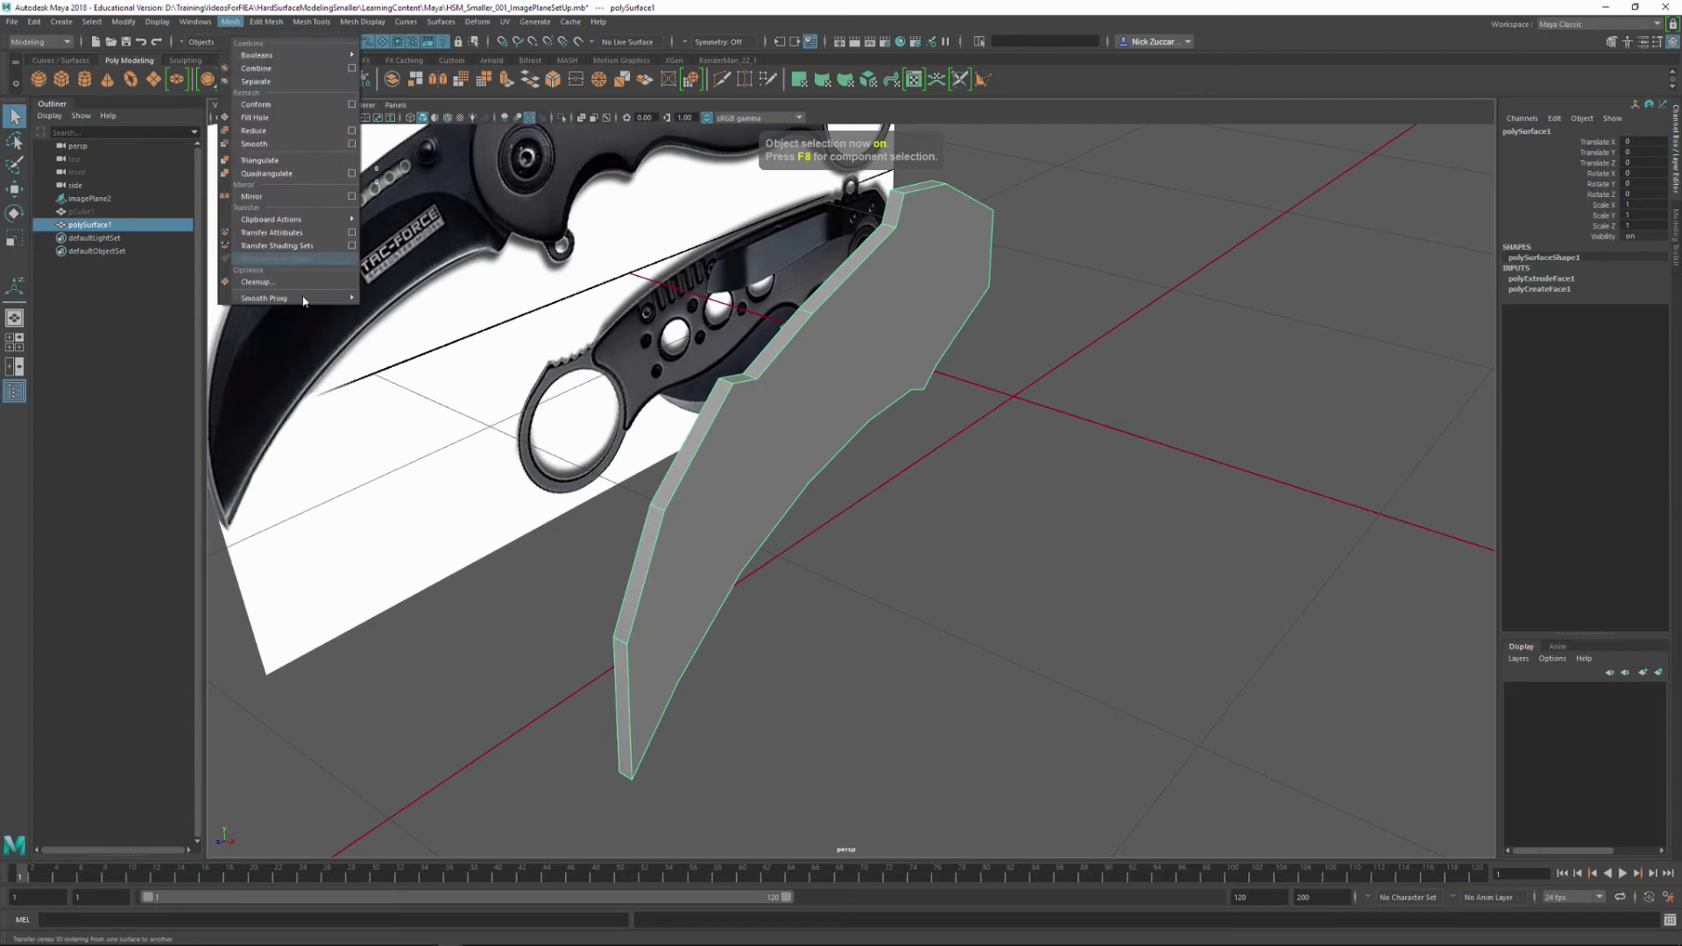
pyautogui.click(351, 197)
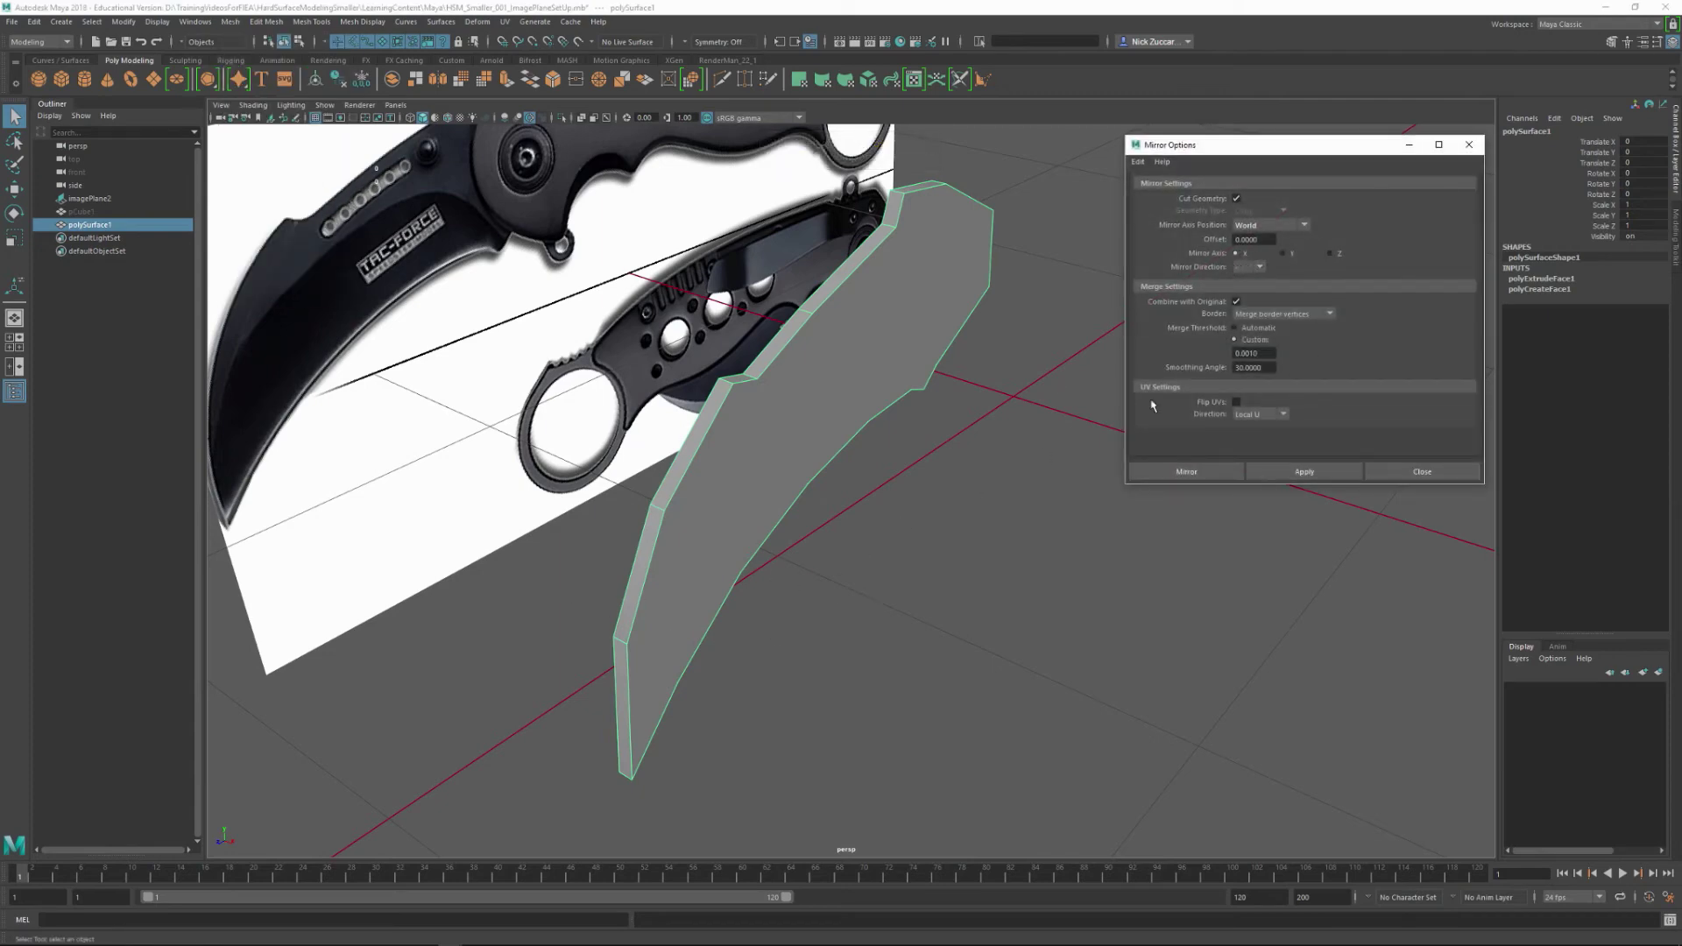
pyautogui.click(1304, 471)
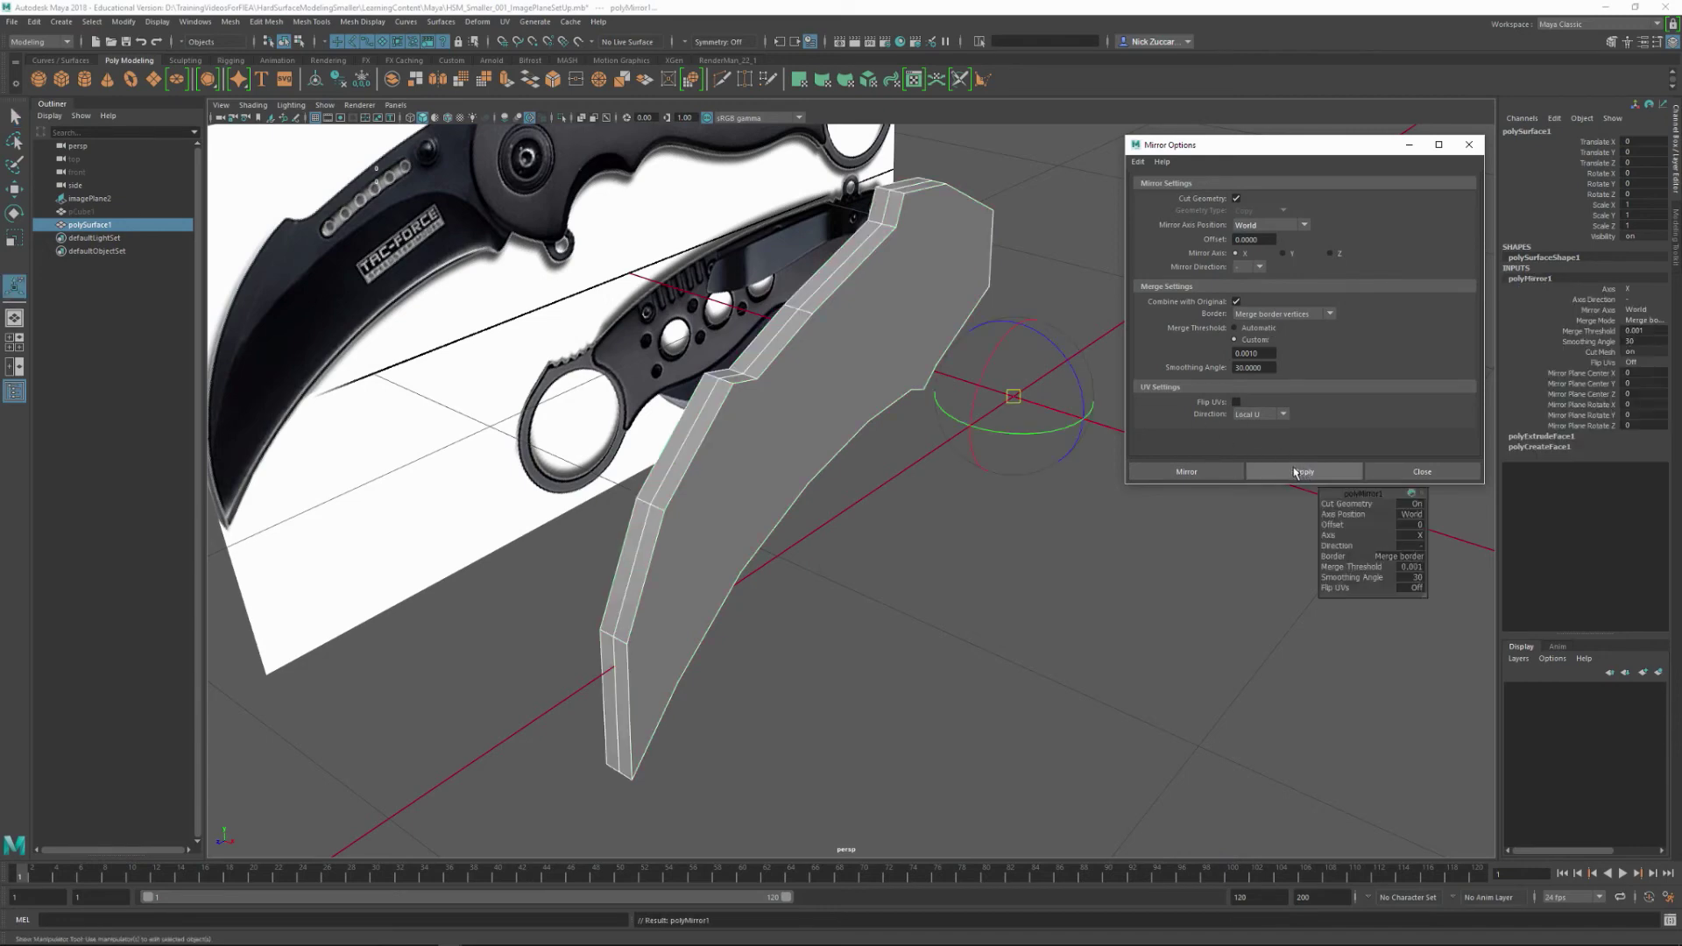
pyautogui.click(1469, 145)
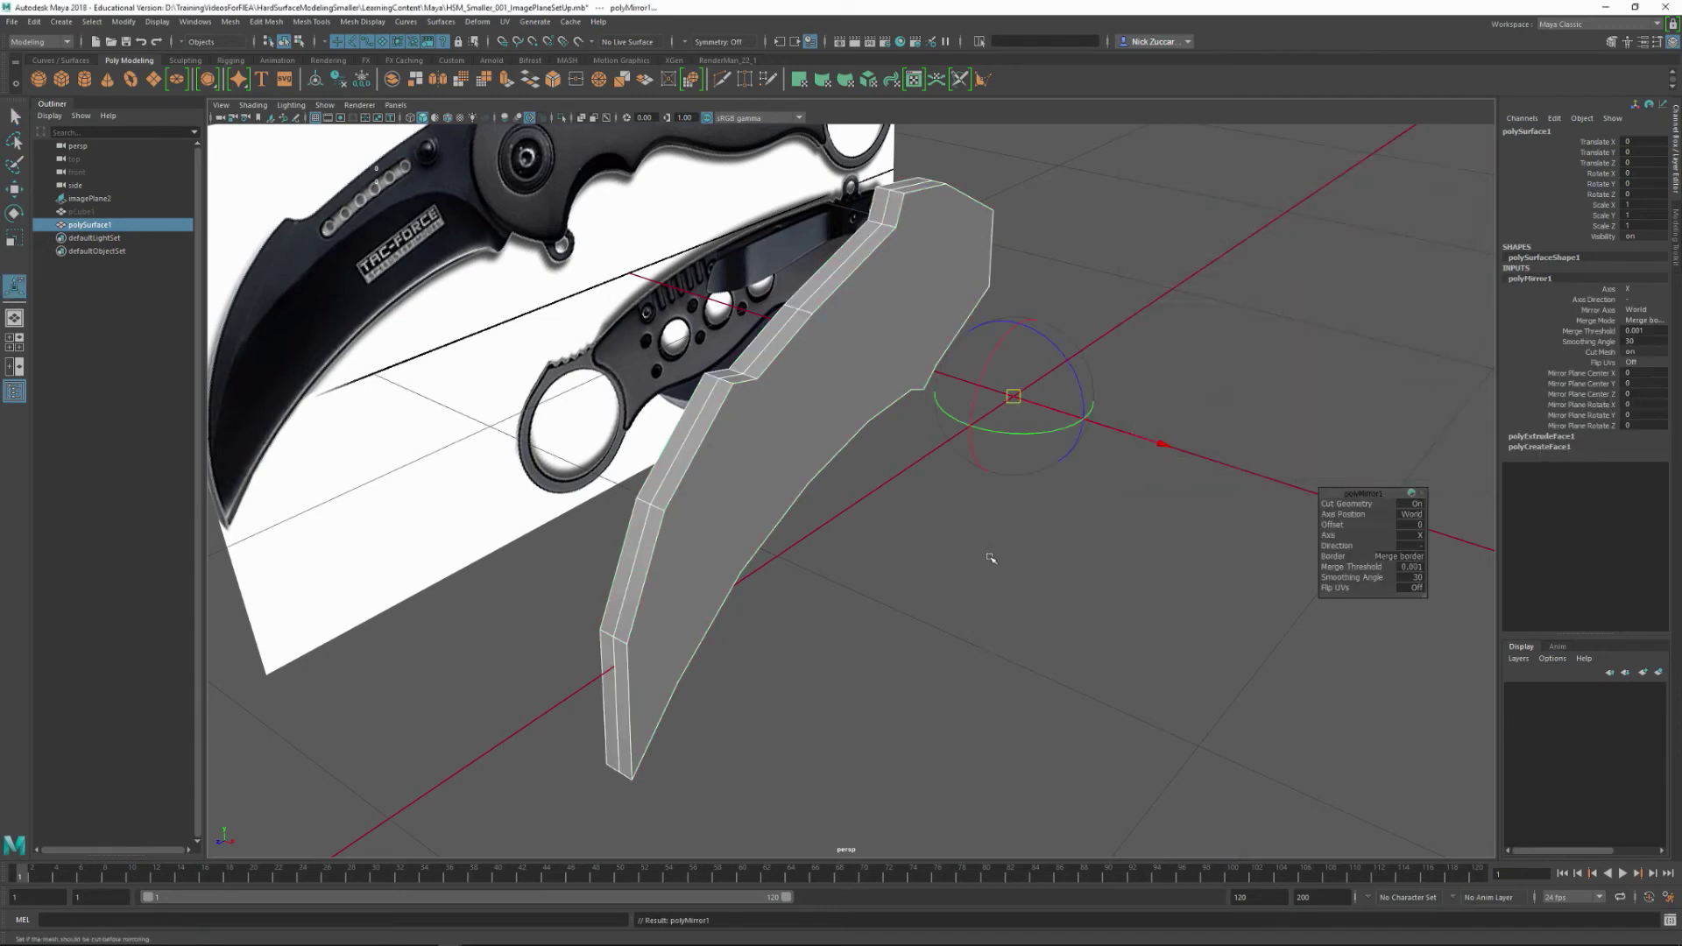
pyautogui.click(963, 617)
pyautogui.keyDown('alt'); pyautogui.moveTo(936, 622); pyautogui.dragTo(959, 606, button='right'); pyautogui.keyUp('alt')
pyautogui.keyDown('alt'); pyautogui.moveTo(1148, 582); pyautogui.dragTo(1091, 534); pyautogui.keyUp('alt')
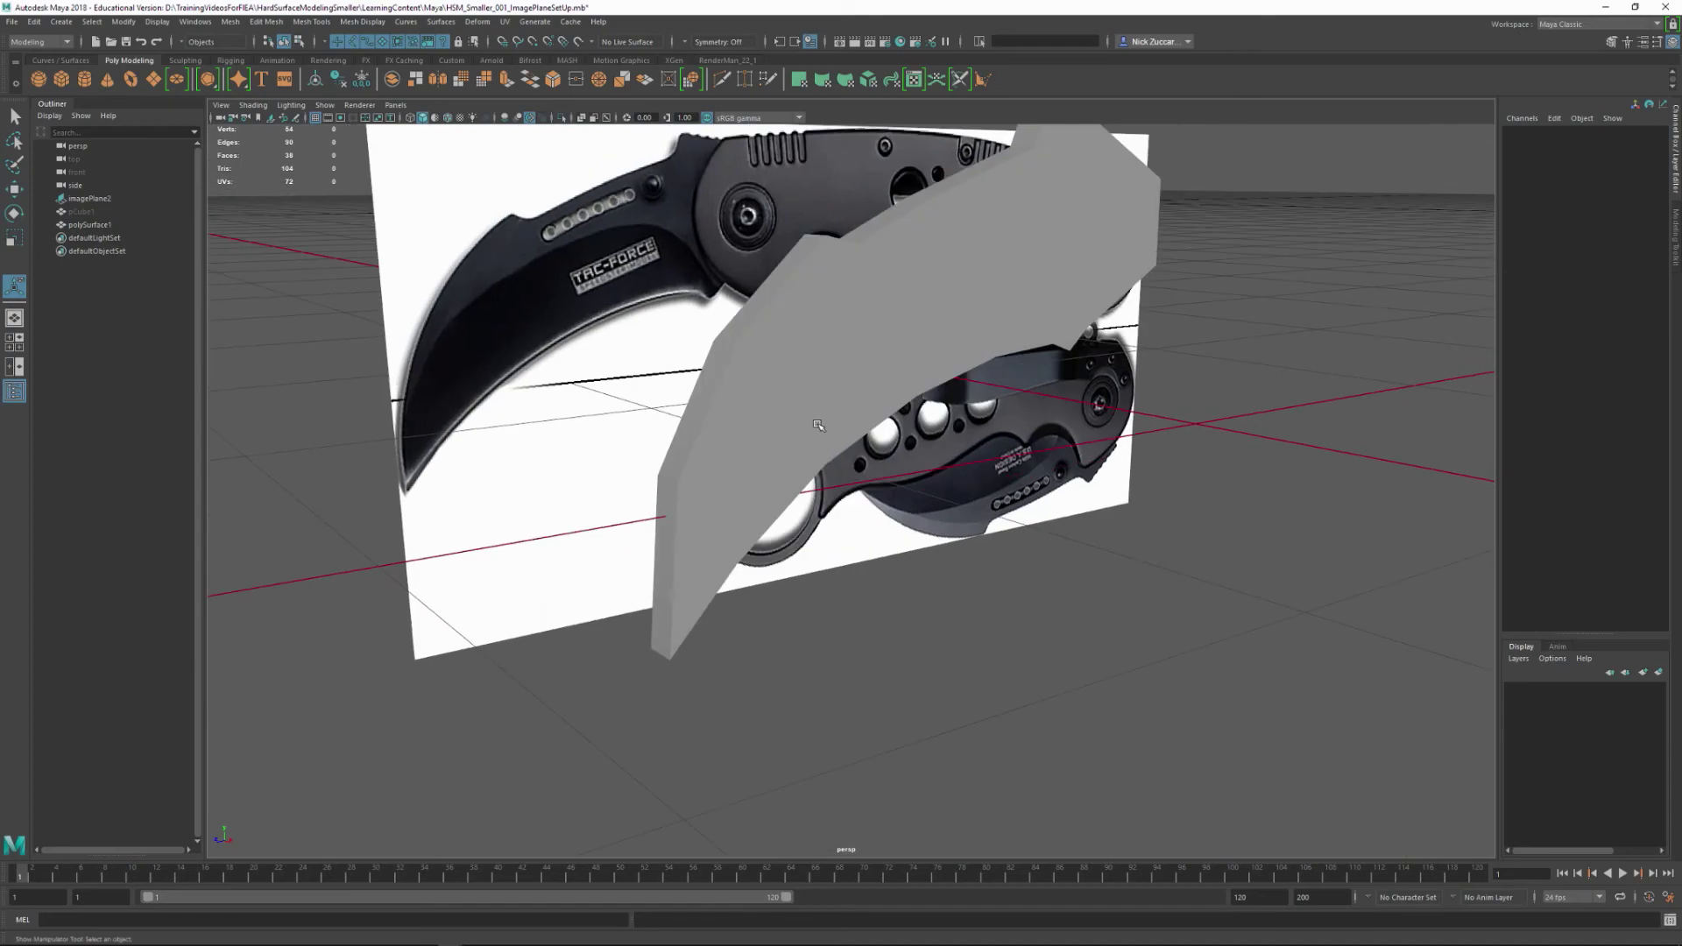
# Triangulate the blade's large side face, return to object selection and delete the blade's construction history.
pyautogui.click(817, 423)
pyautogui.keyDown('alt'); pyautogui.moveTo(837, 430); pyautogui.dragTo(934, 518, button='middle'); pyautogui.keyUp('alt')
pyautogui.keyDown('alt'); pyautogui.moveTo(942, 517); pyautogui.dragTo(954, 464); pyautogui.keyUp('alt')
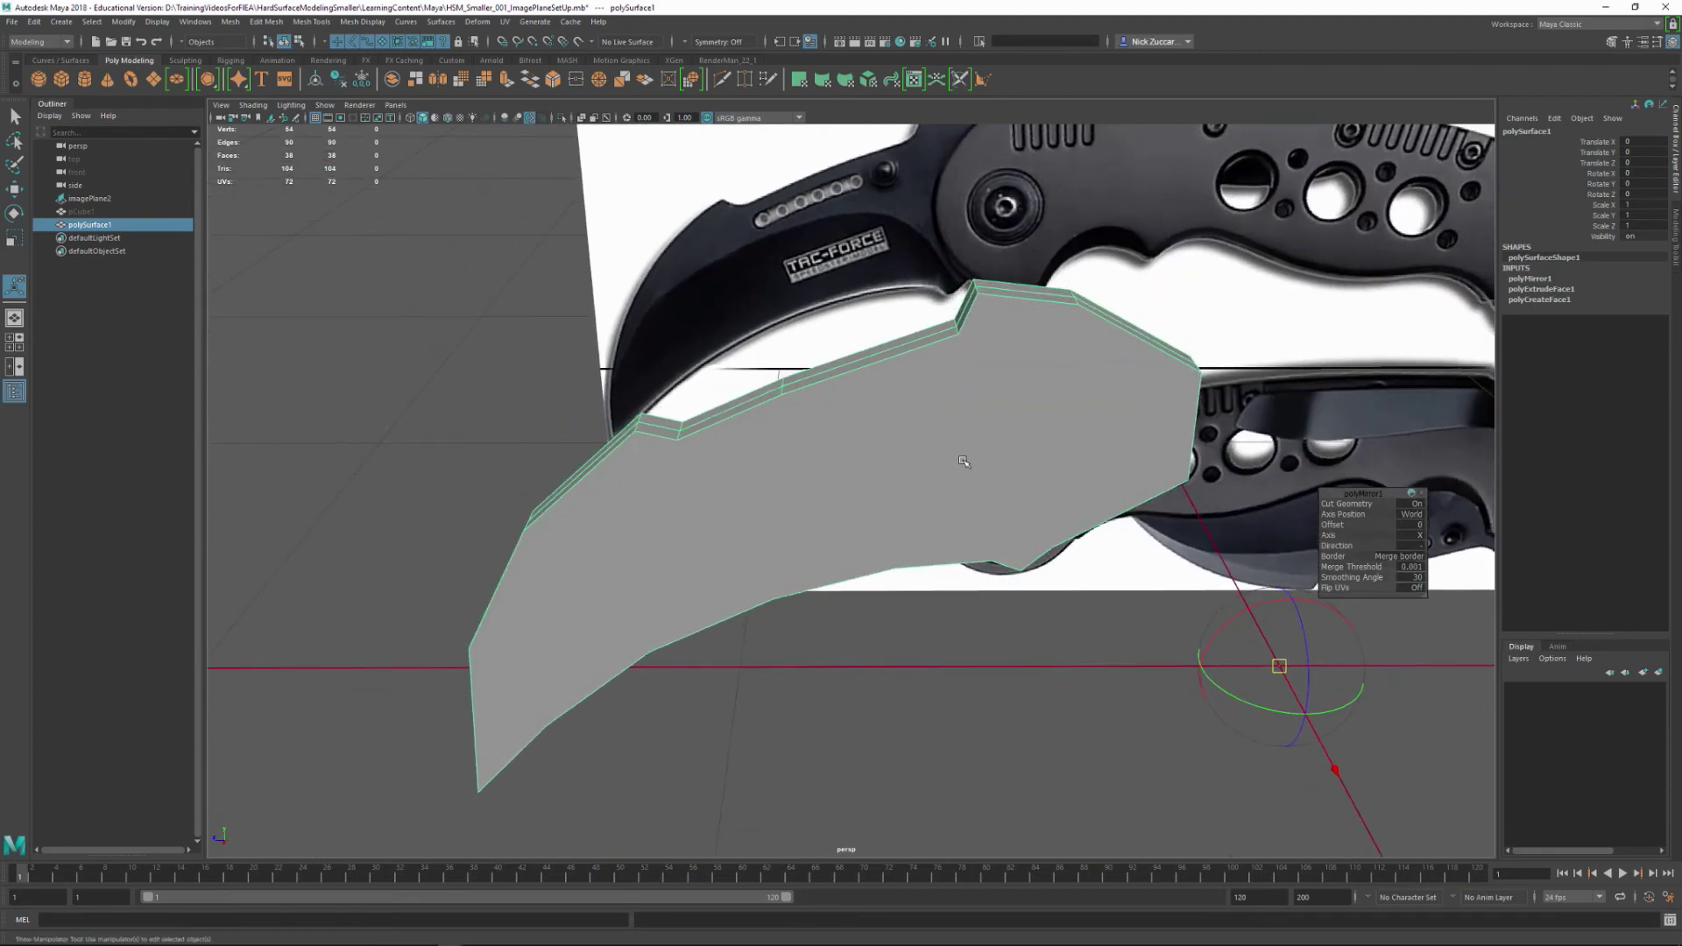
pyautogui.press('F11')
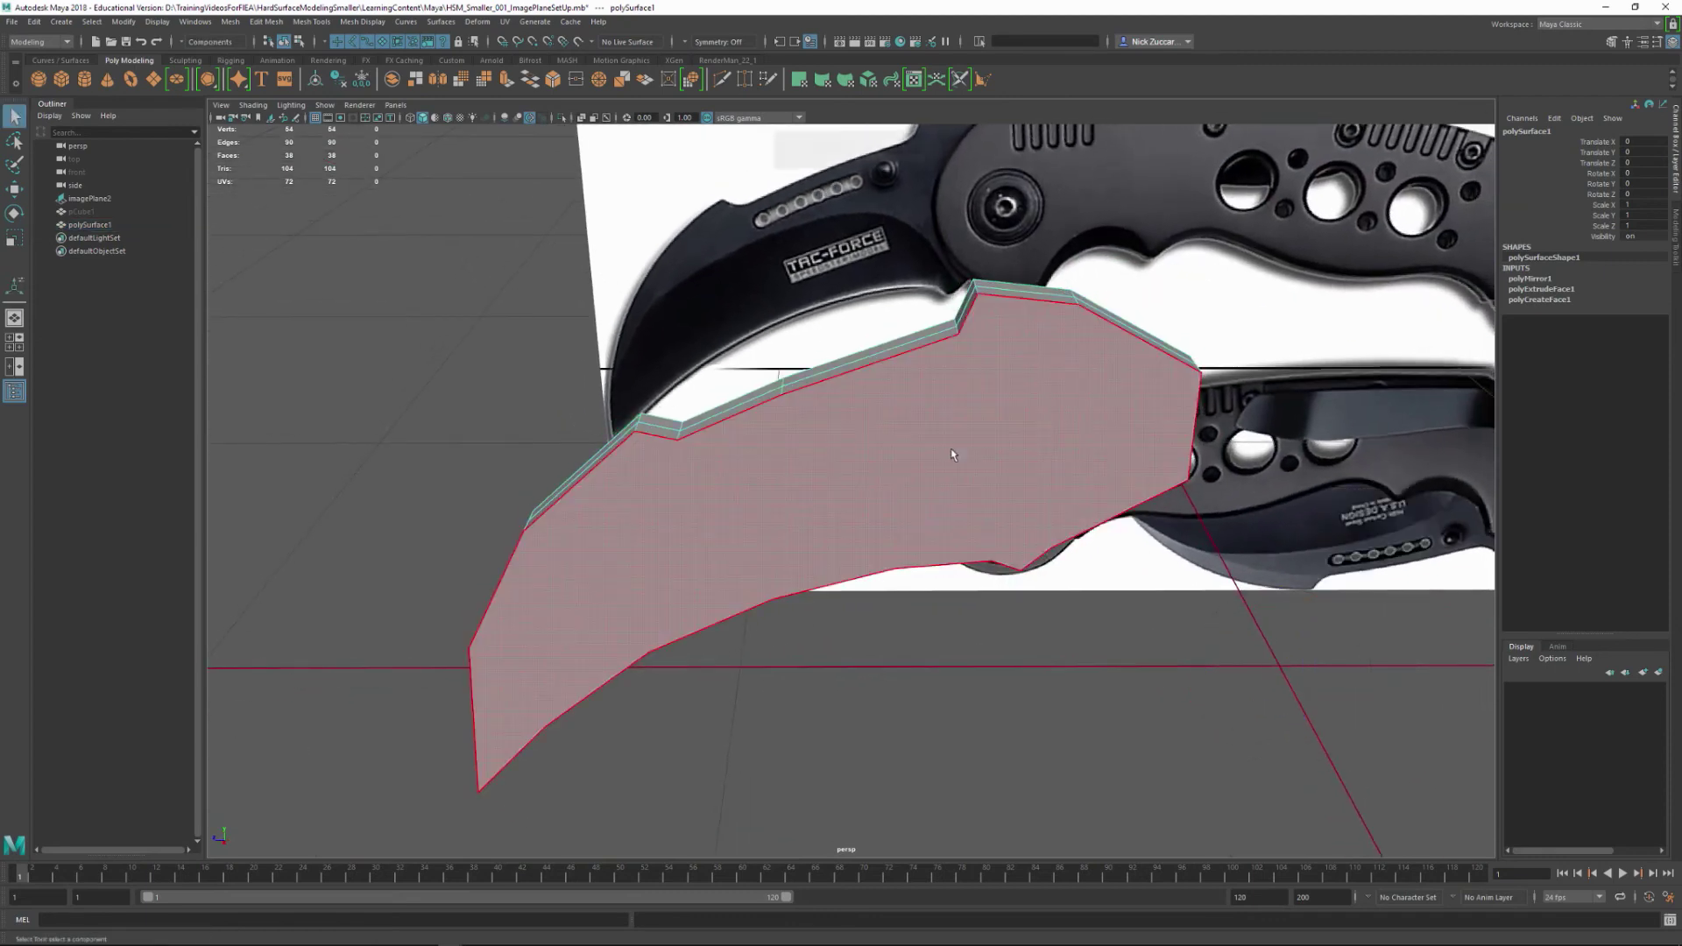
pyautogui.click(964, 452)
pyautogui.keyDown('shift'); pyautogui.rightClick(968, 456); pyautogui.keyUp('shift')
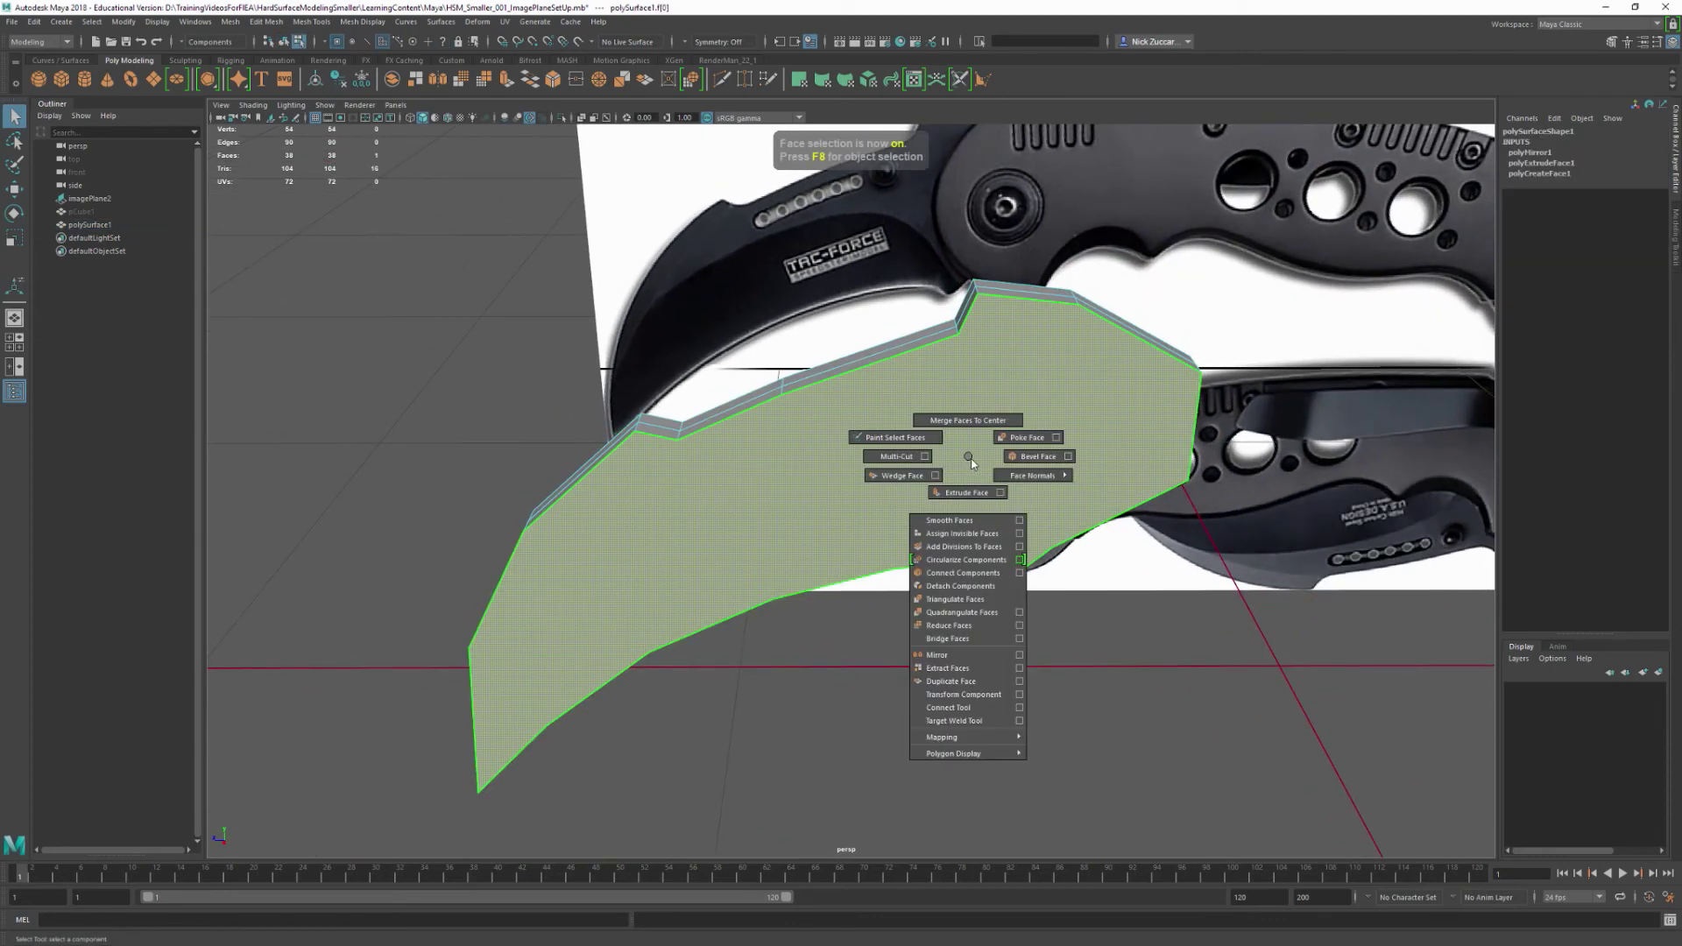
pyautogui.click(976, 603)
pyautogui.click(946, 676)
pyautogui.keyDown('alt'); pyautogui.moveTo(946, 675); pyautogui.dragTo(1106, 611); pyautogui.keyUp('alt')
pyautogui.press('F8')
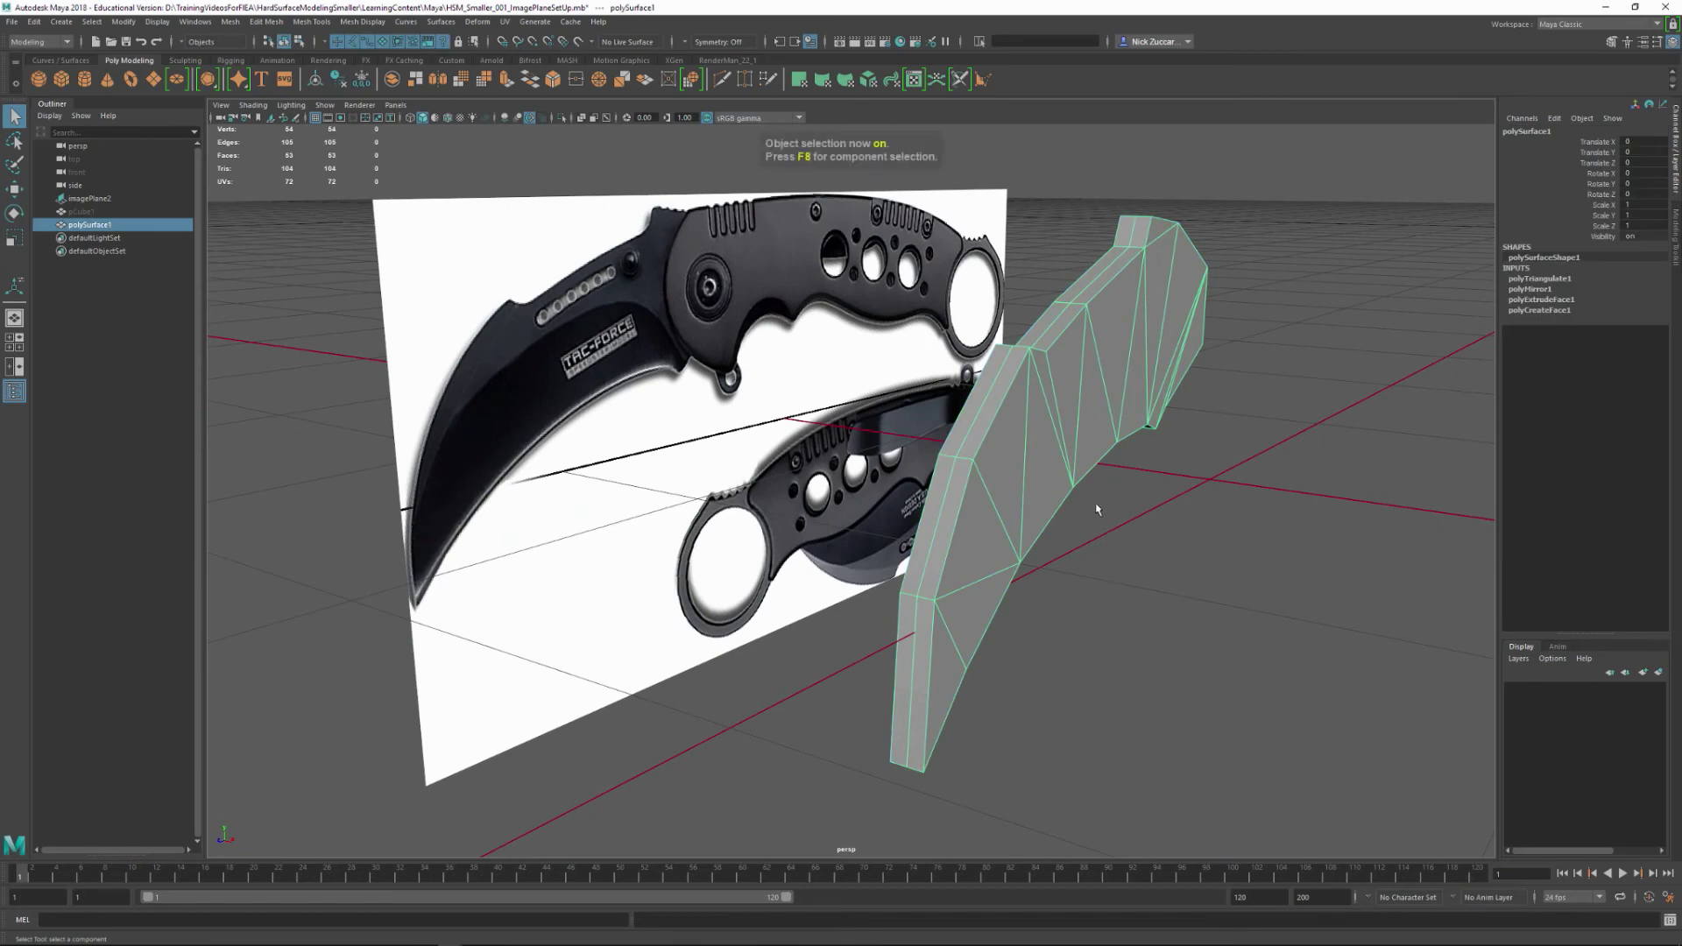
pyautogui.hotkey('alt', 'shift', 'd')
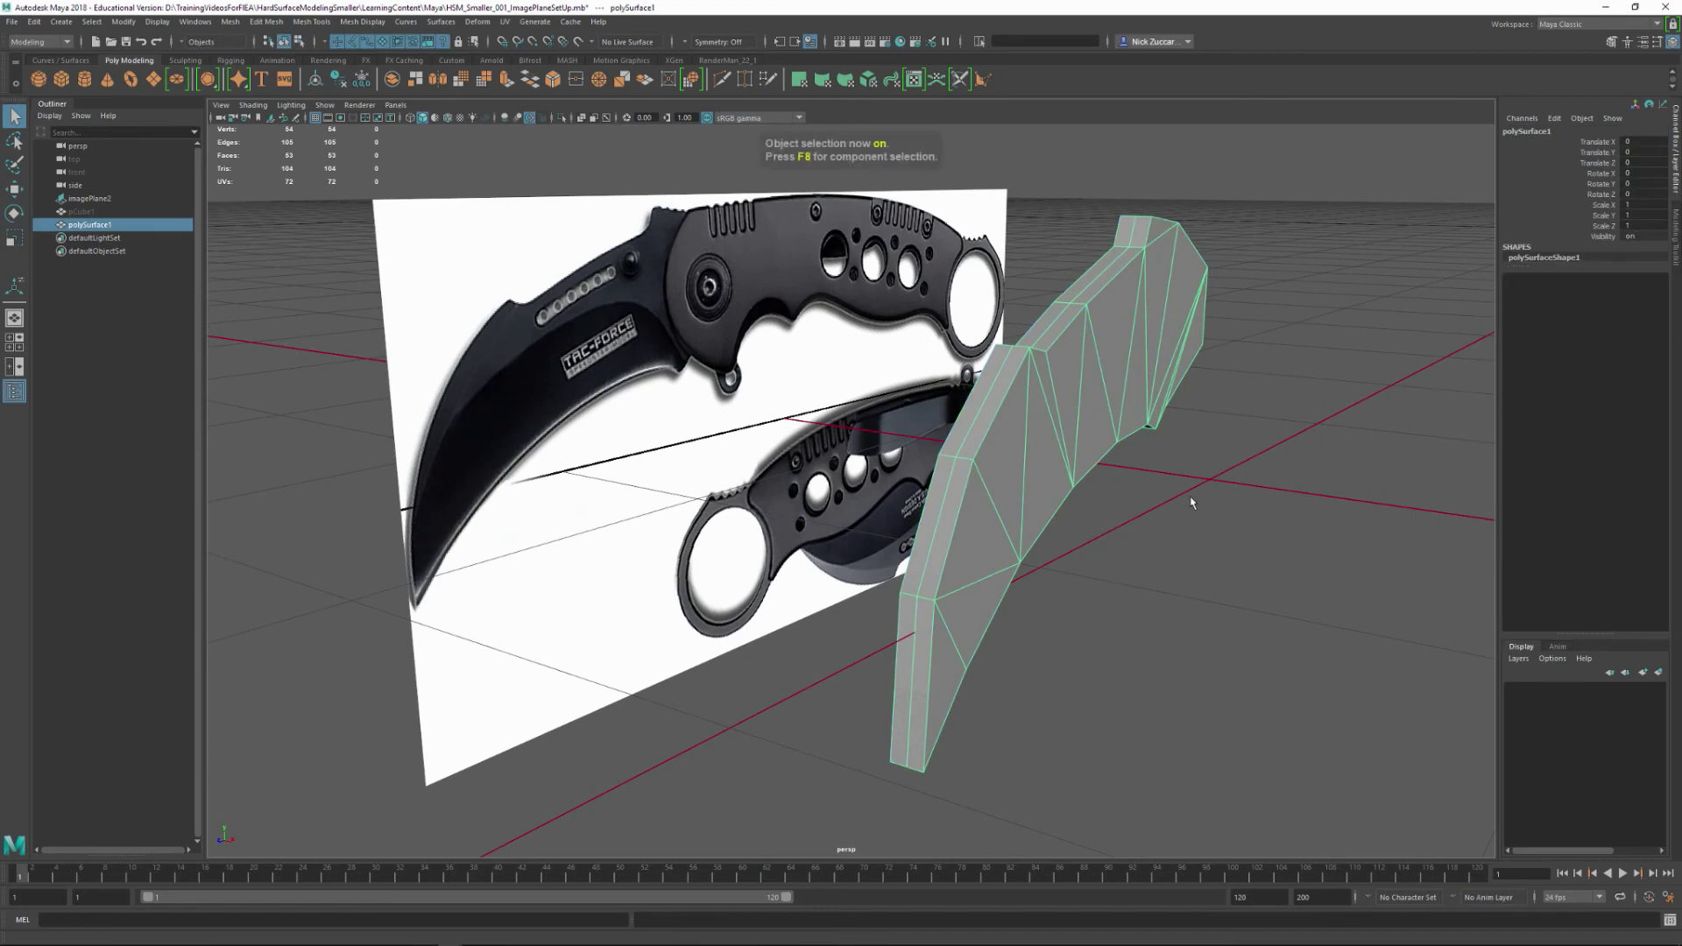
# Mirror the triangulated blade across X with the same settings and clear its construction history.
pyautogui.keyDown('alt'); pyautogui.moveTo(1190, 499); pyautogui.dragTo(1160, 536); pyautogui.keyUp('alt')
pyautogui.click(222, 23)
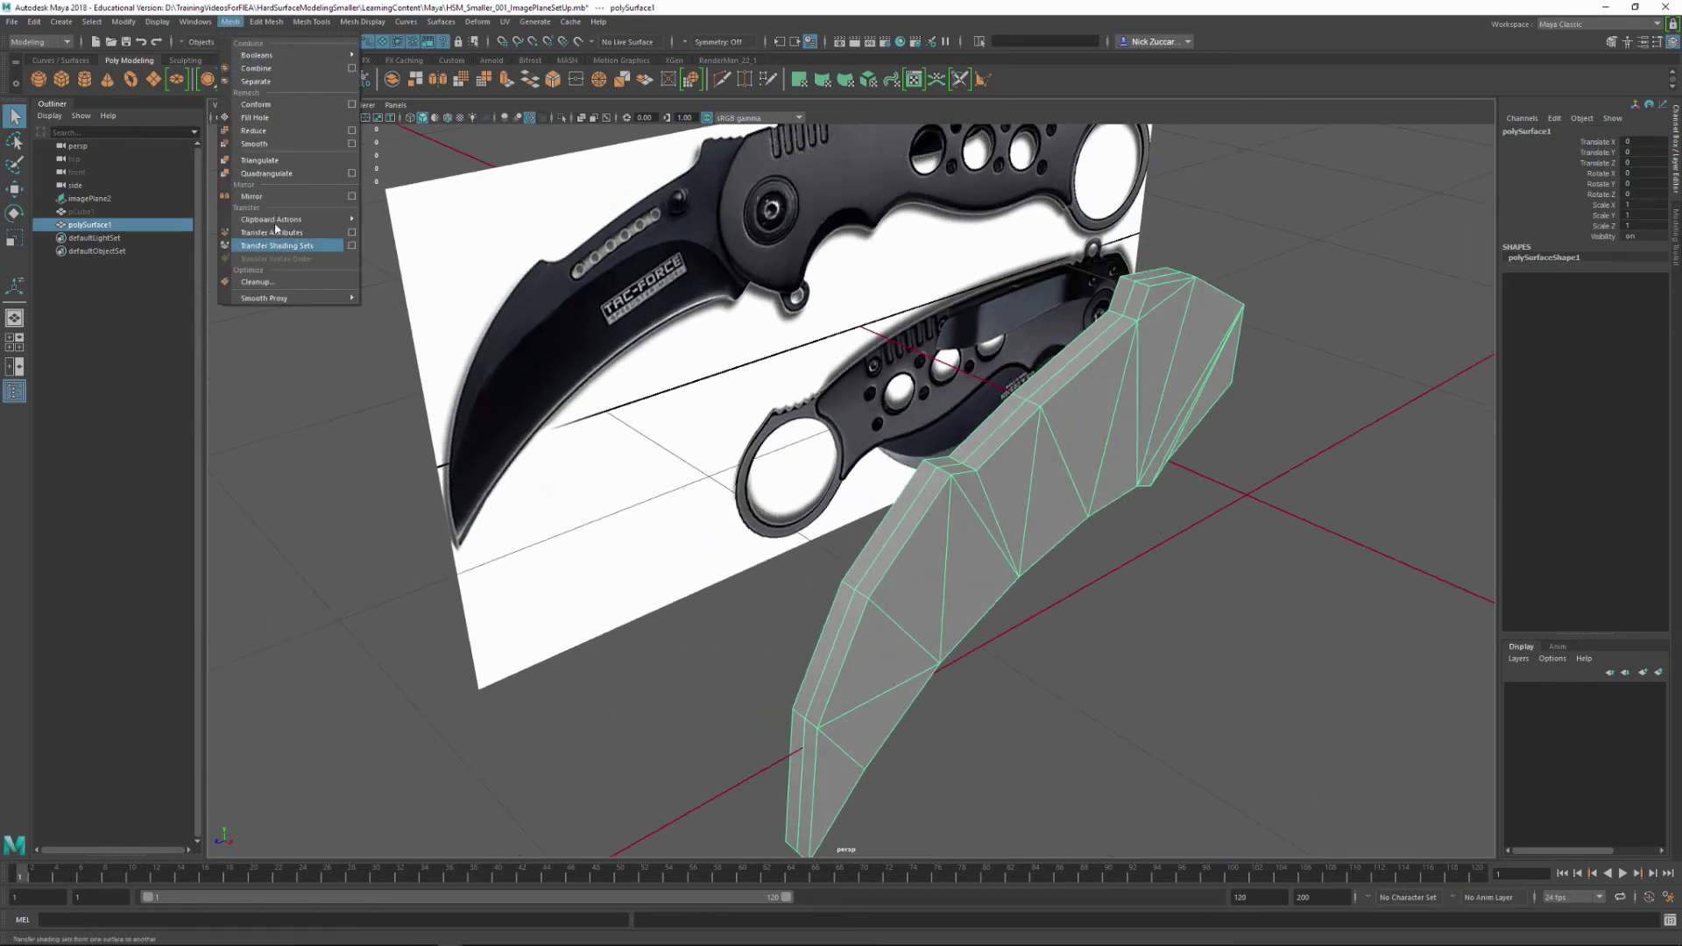
pyautogui.click(251, 197)
pyautogui.click(1042, 688)
pyautogui.keyDown('alt'); pyautogui.moveTo(992, 696); pyautogui.dragTo(1141, 574); pyautogui.keyUp('alt')
pyautogui.click(1174, 587)
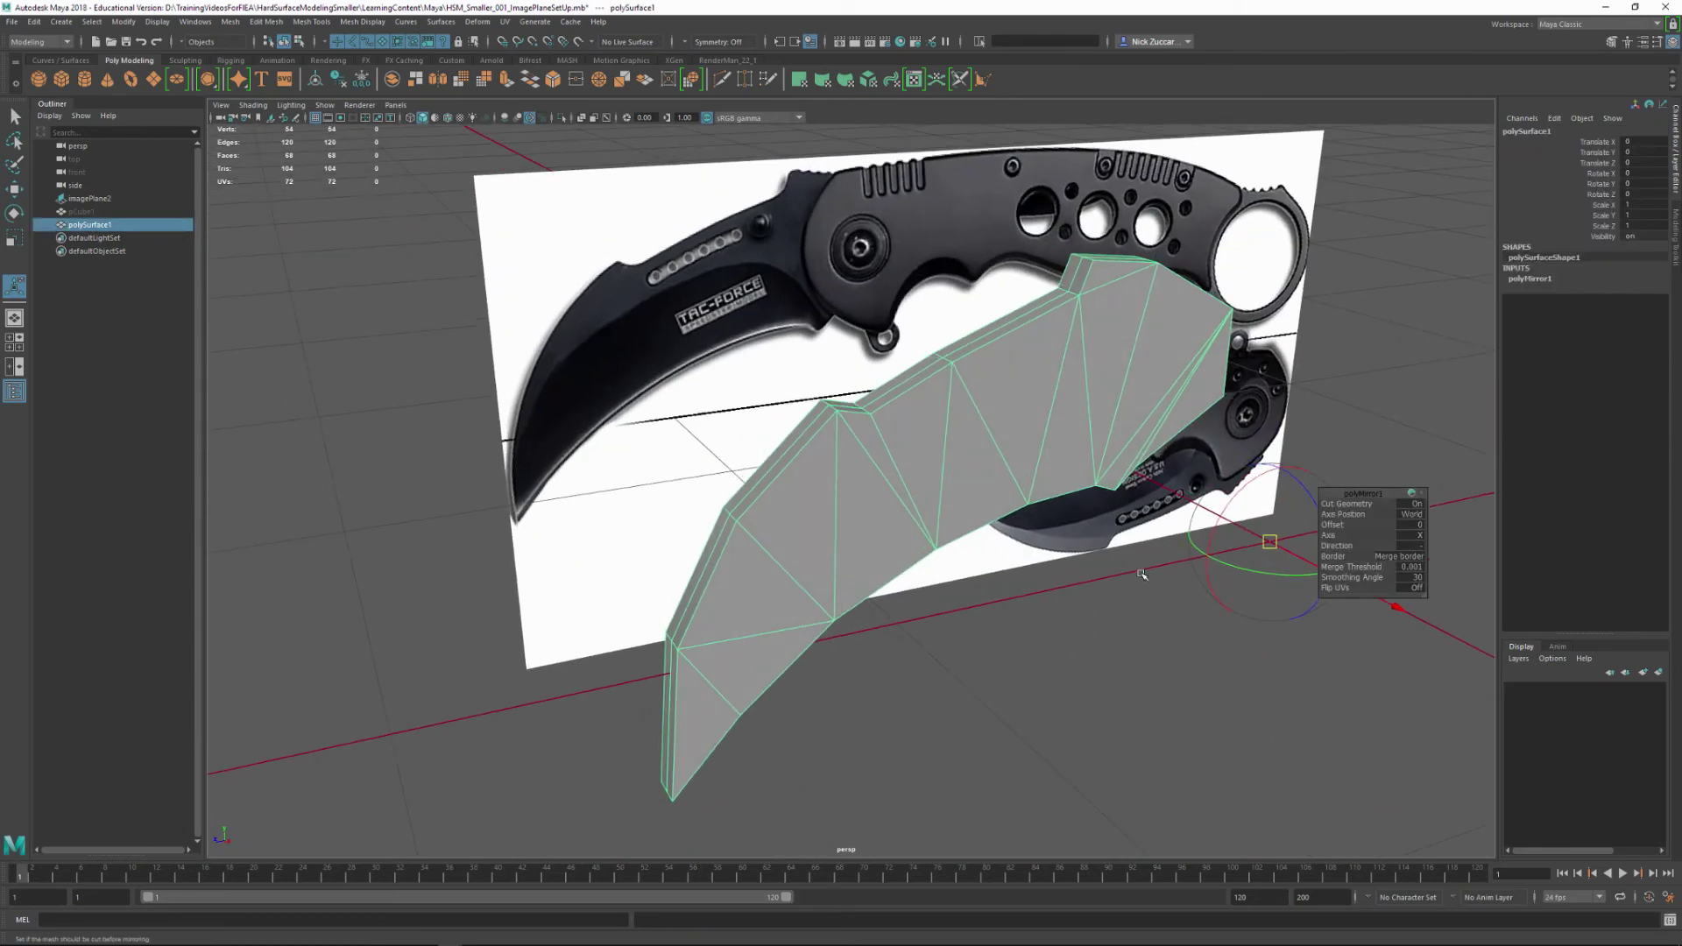
pyautogui.hotkey('alt', 'shift', 'd')
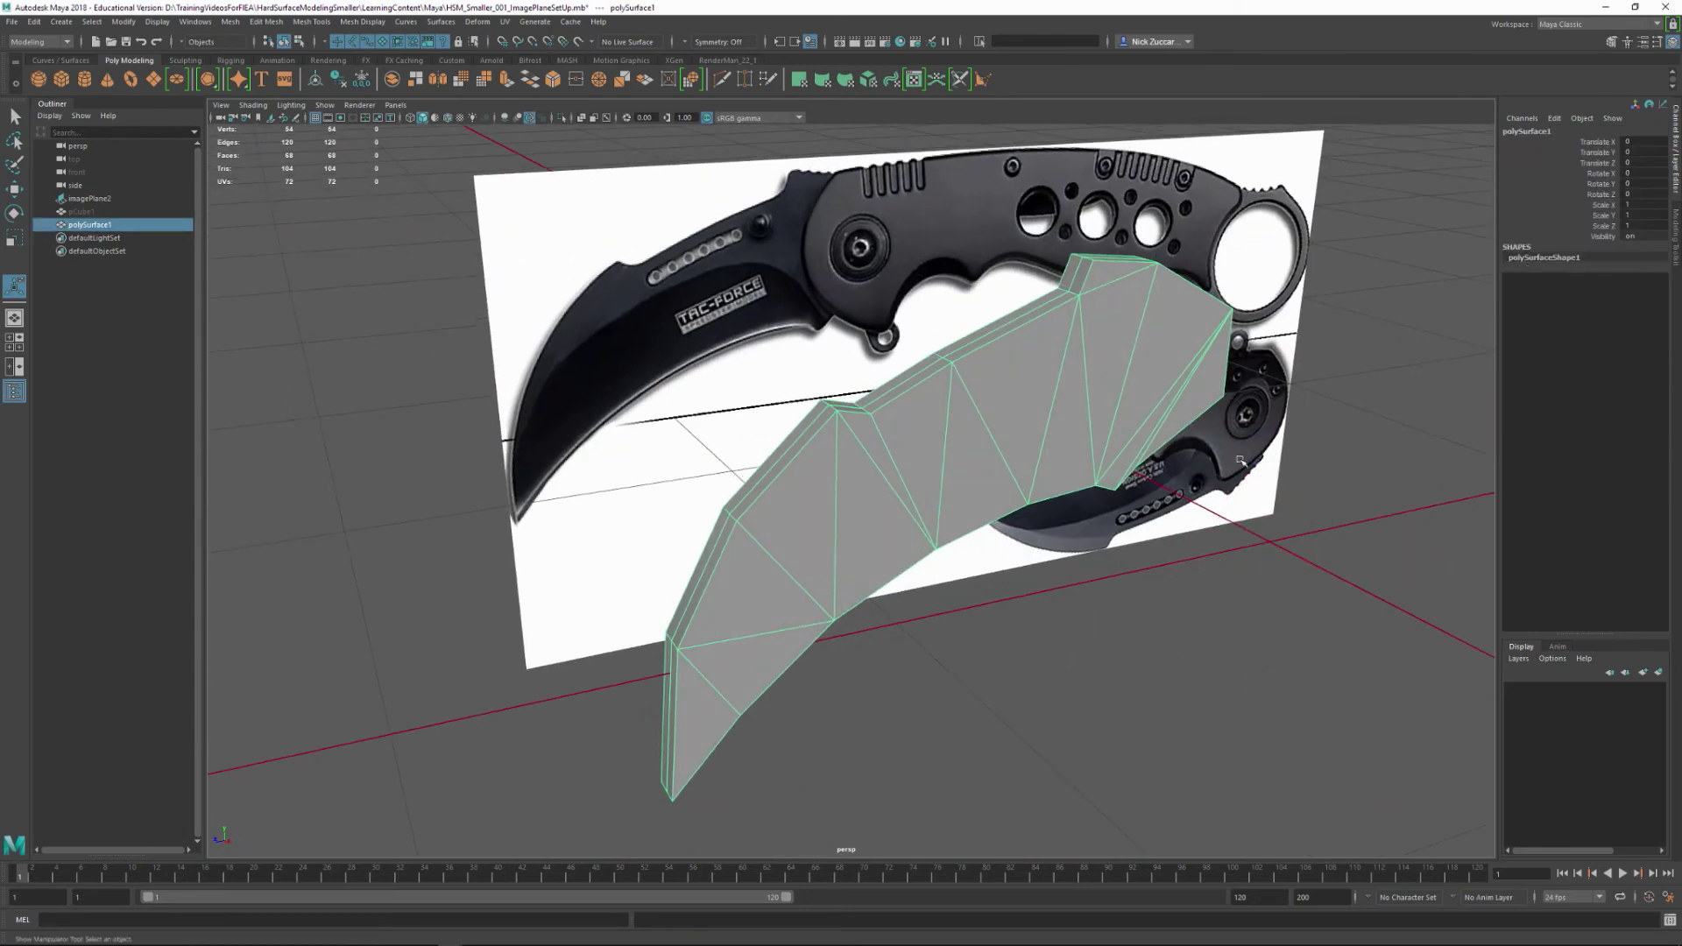
# Rename the blade object polySurface1 as Blade_Proxy, keeping it selected.
pyautogui.doubleClick(97, 225)
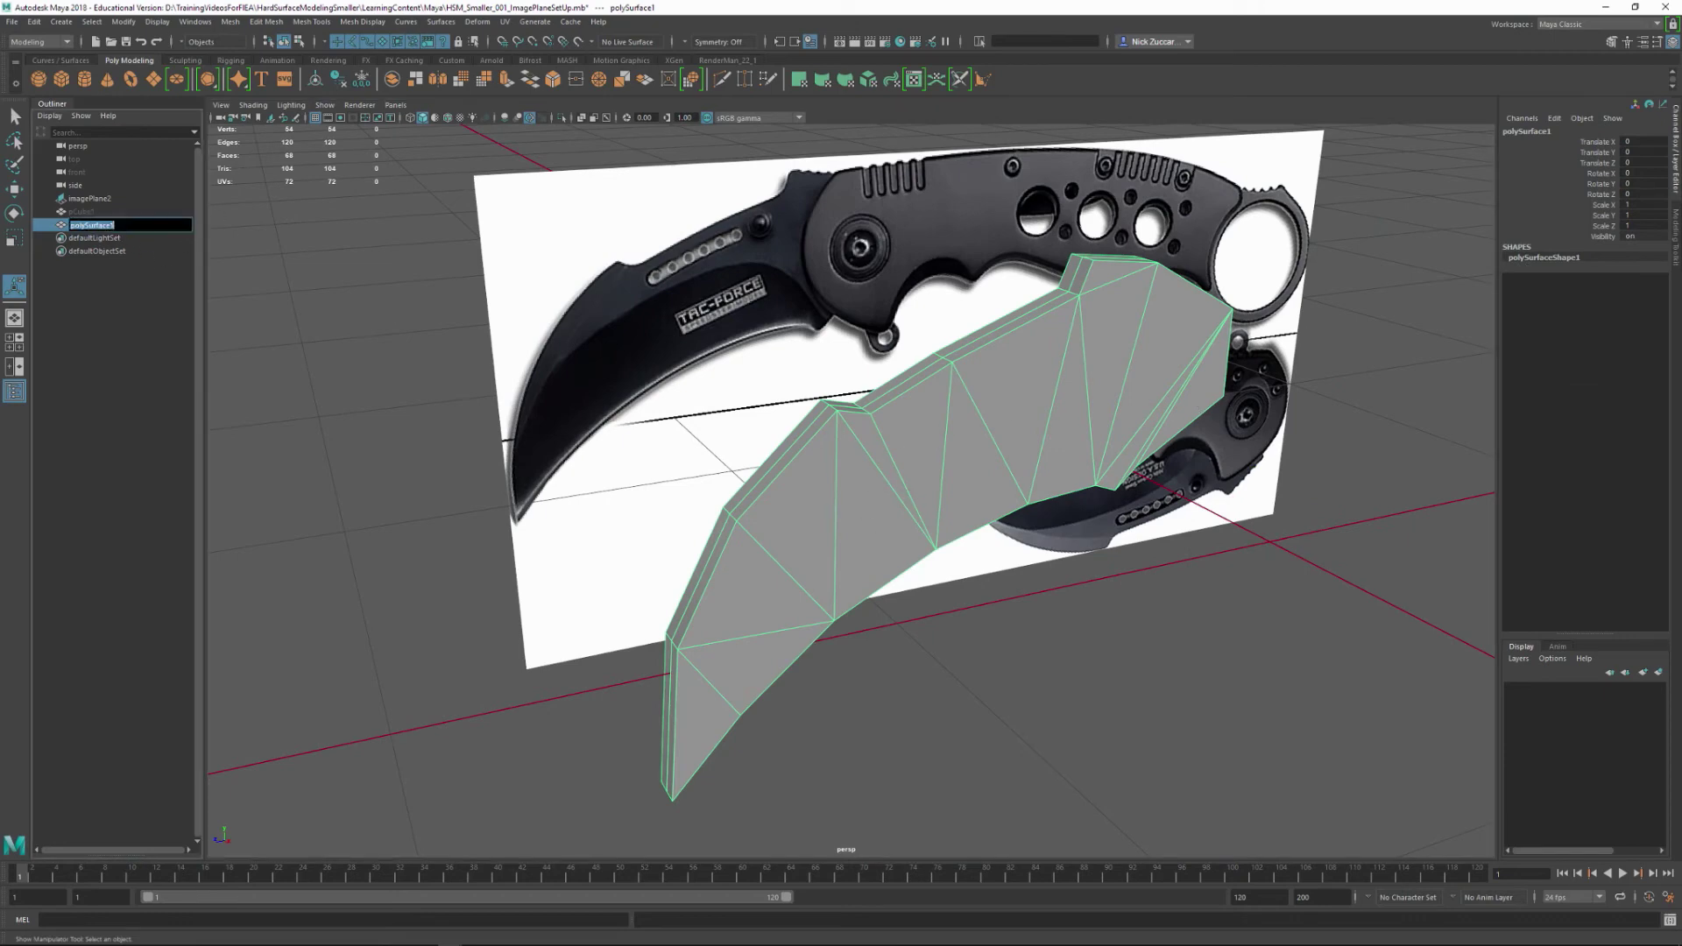
pyautogui.write('Blade_Proxy')
pyautogui.press('Return')
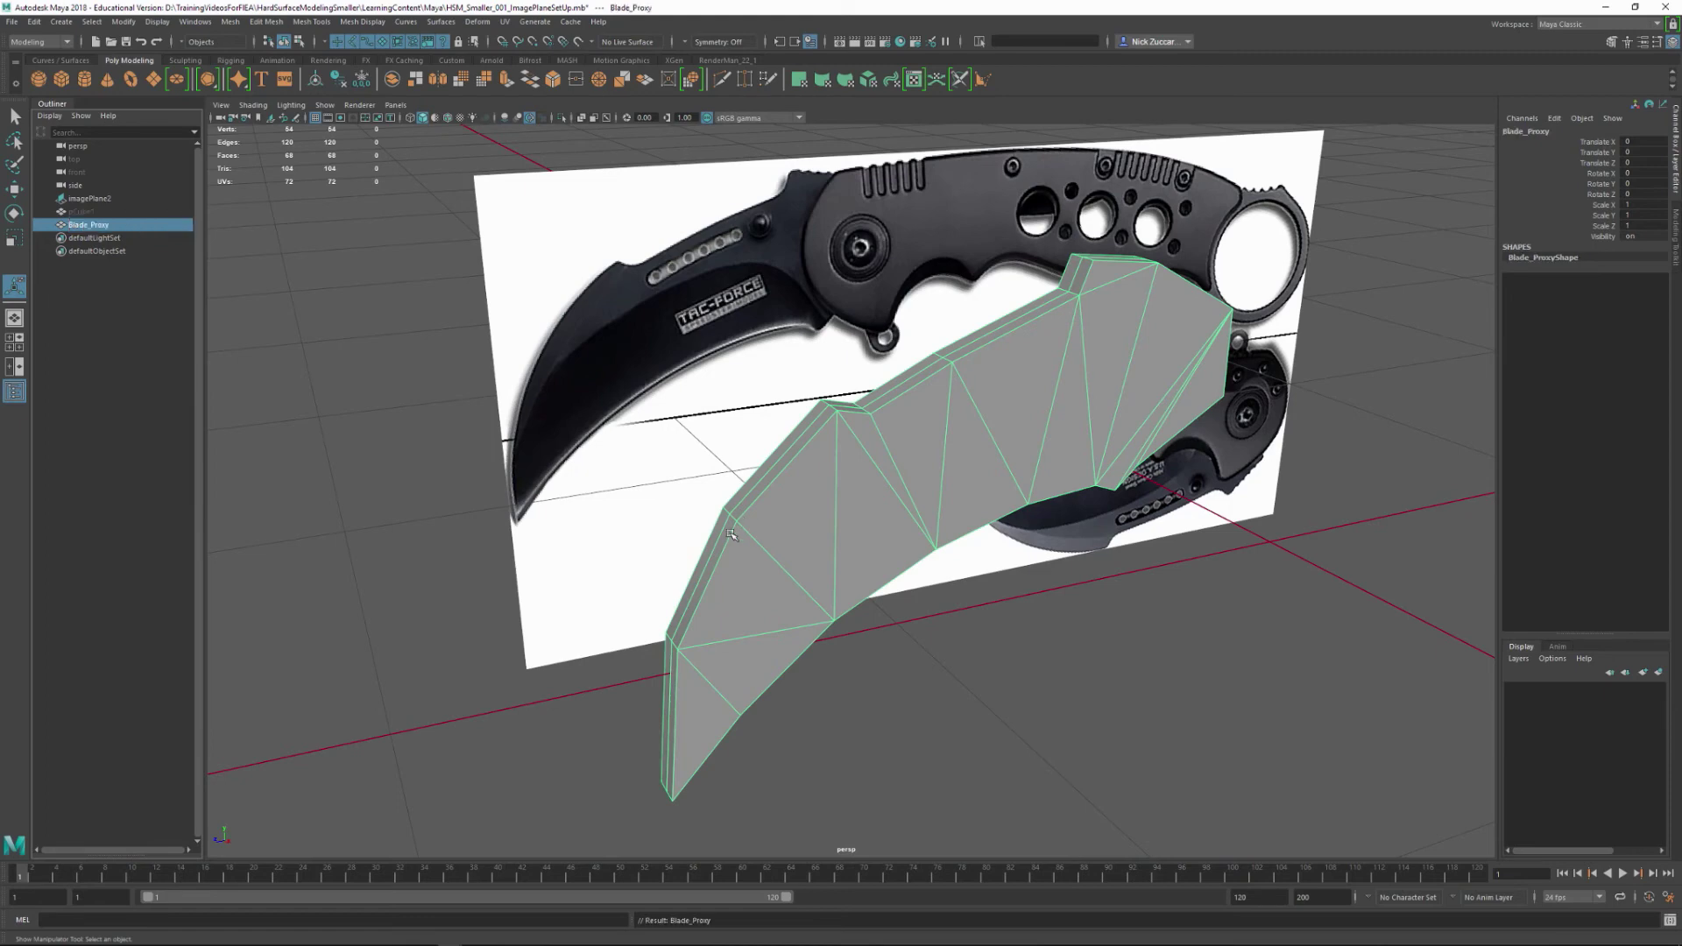
pyautogui.click(594, 587)
pyautogui.click(811, 581)
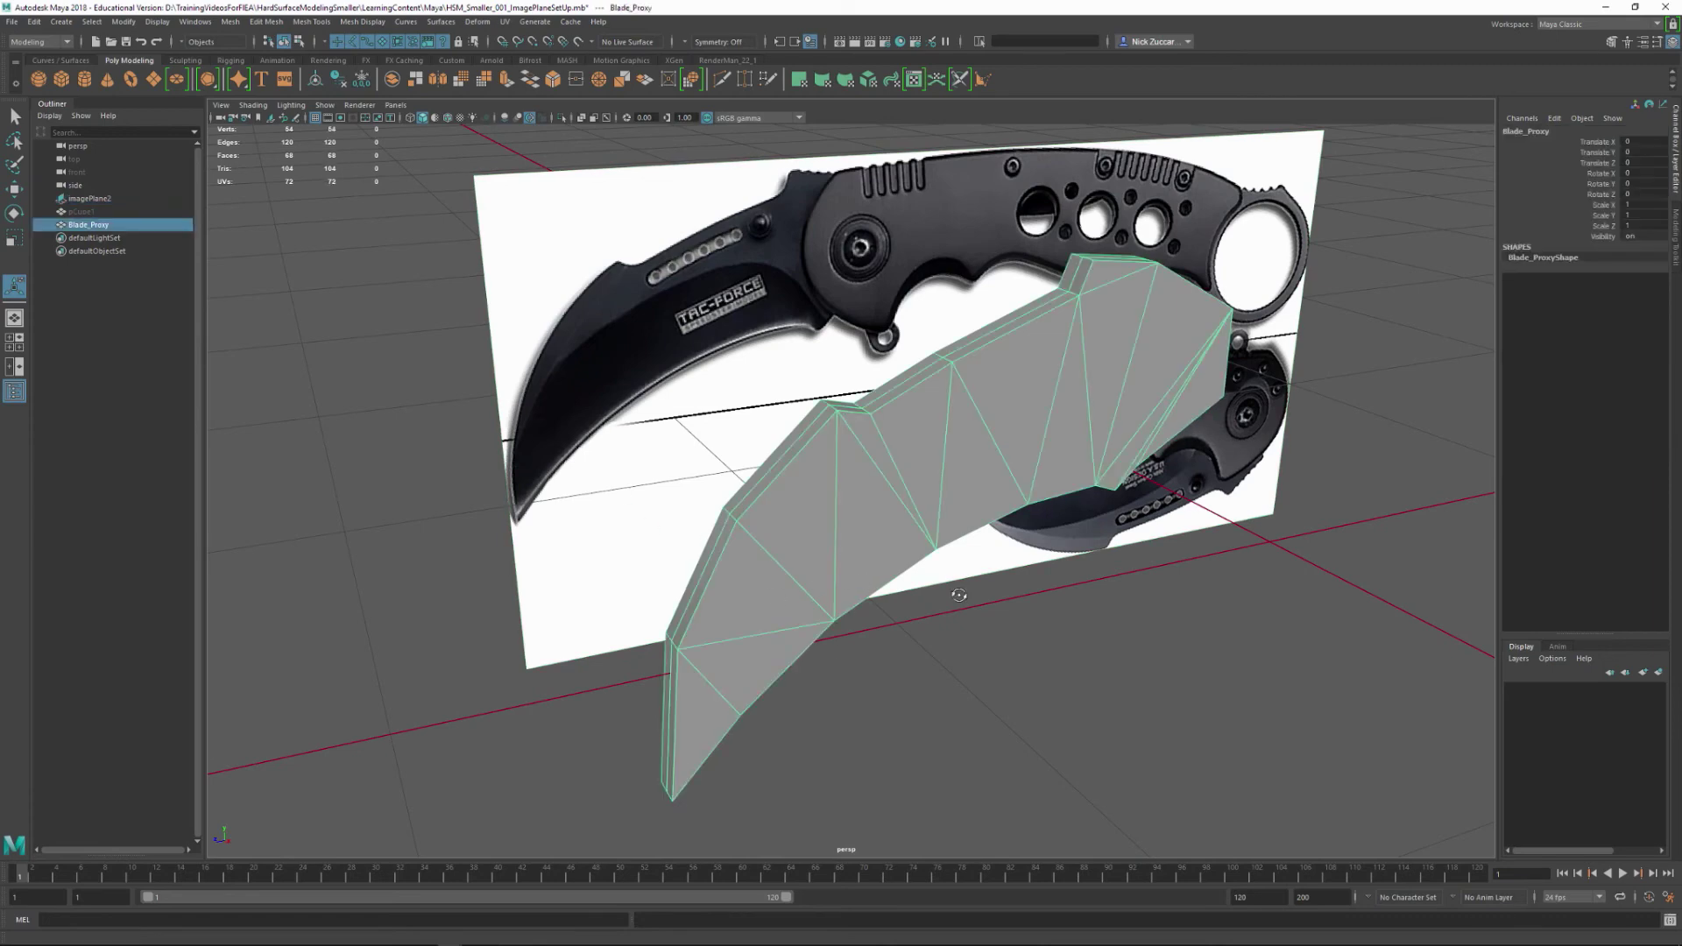
pyautogui.keyDown('alt'); pyautogui.moveTo(959, 595); pyautogui.dragTo(909, 601); pyautogui.keyUp('alt')
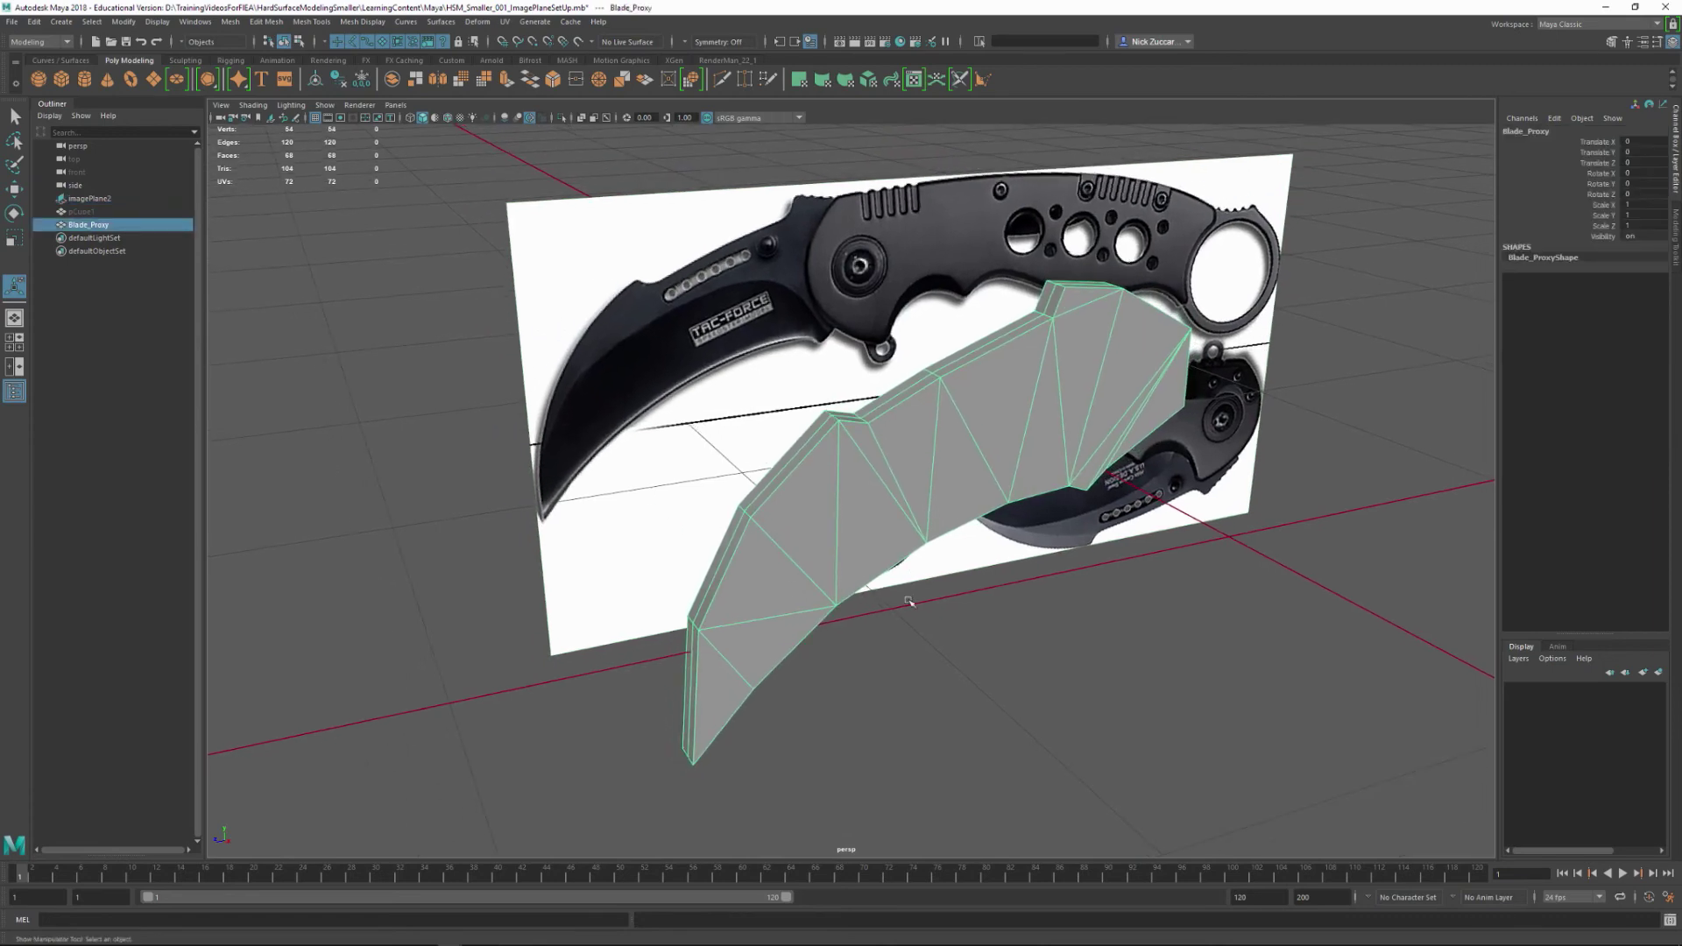
# Export the selected blade in FBX format as Blade_Proxy into the LearningContent FBX folder.
pyautogui.click(12, 22)
pyautogui.click(172, 193)
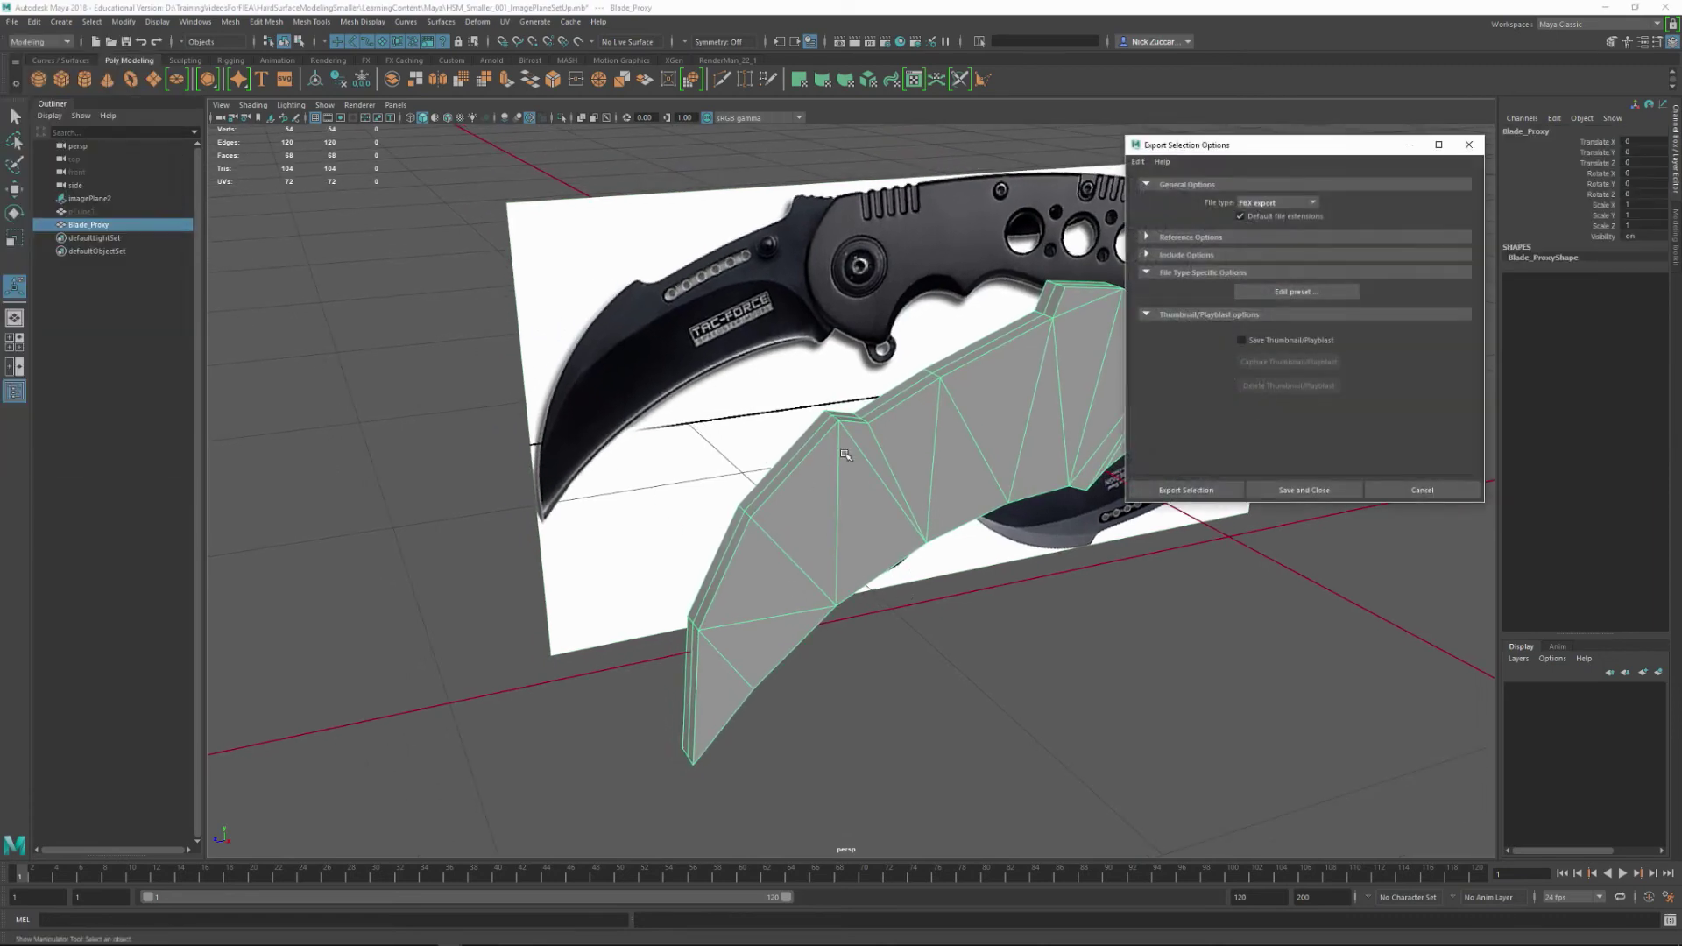
pyautogui.click(1171, 487)
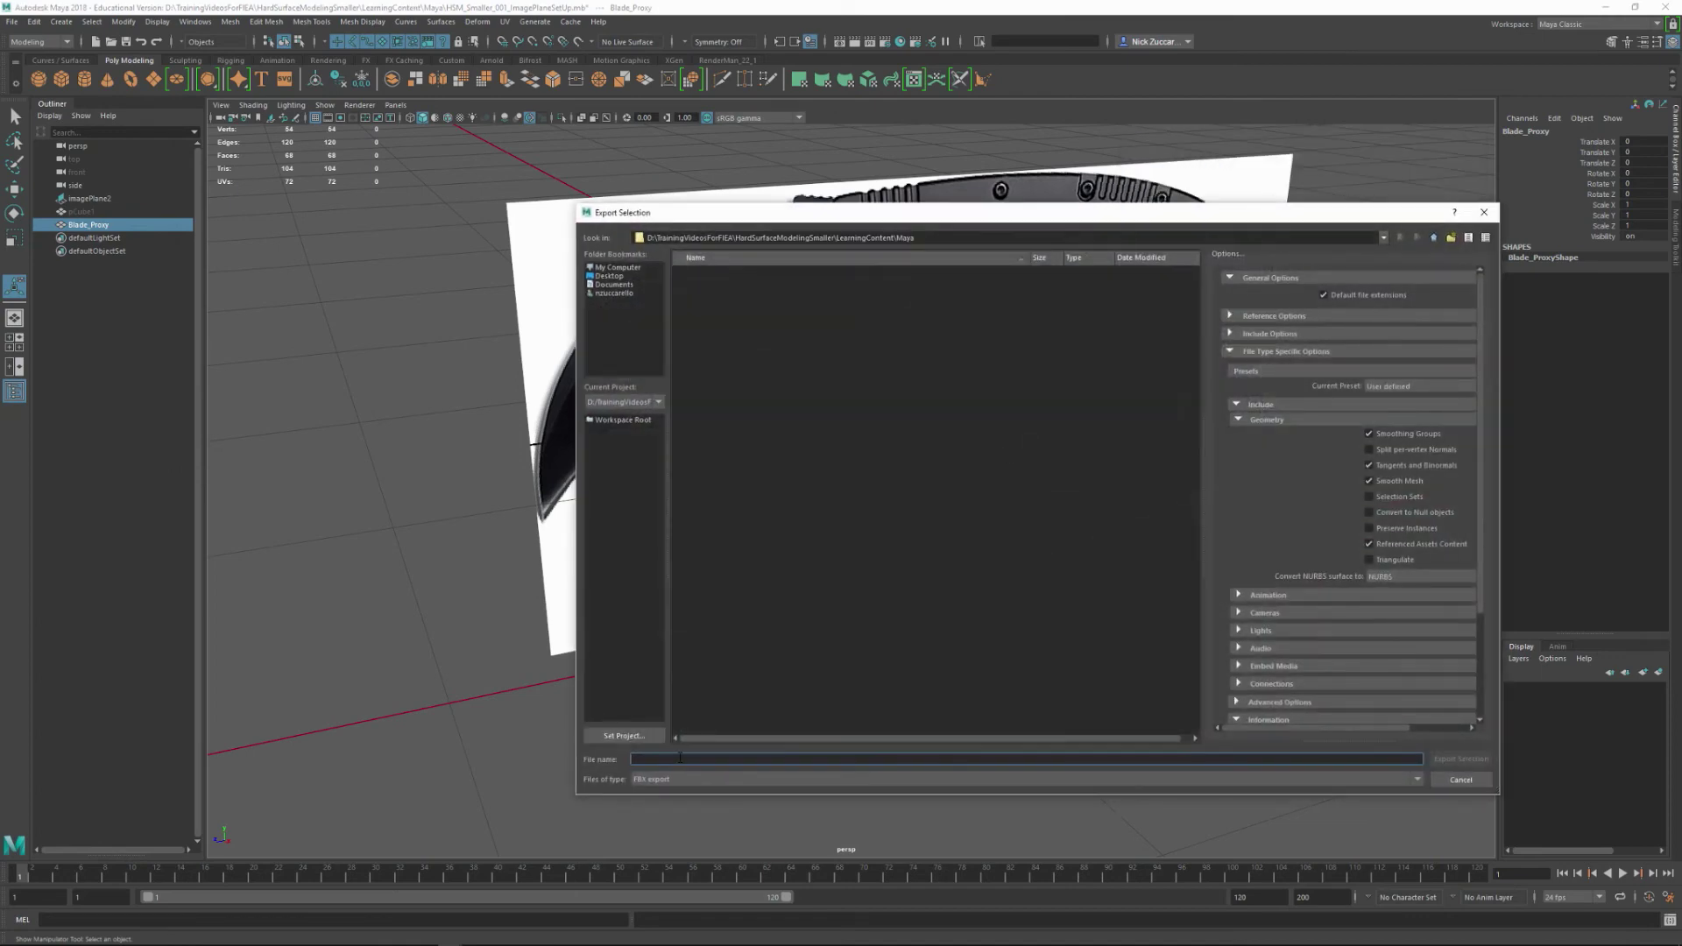
pyautogui.click(1433, 238)
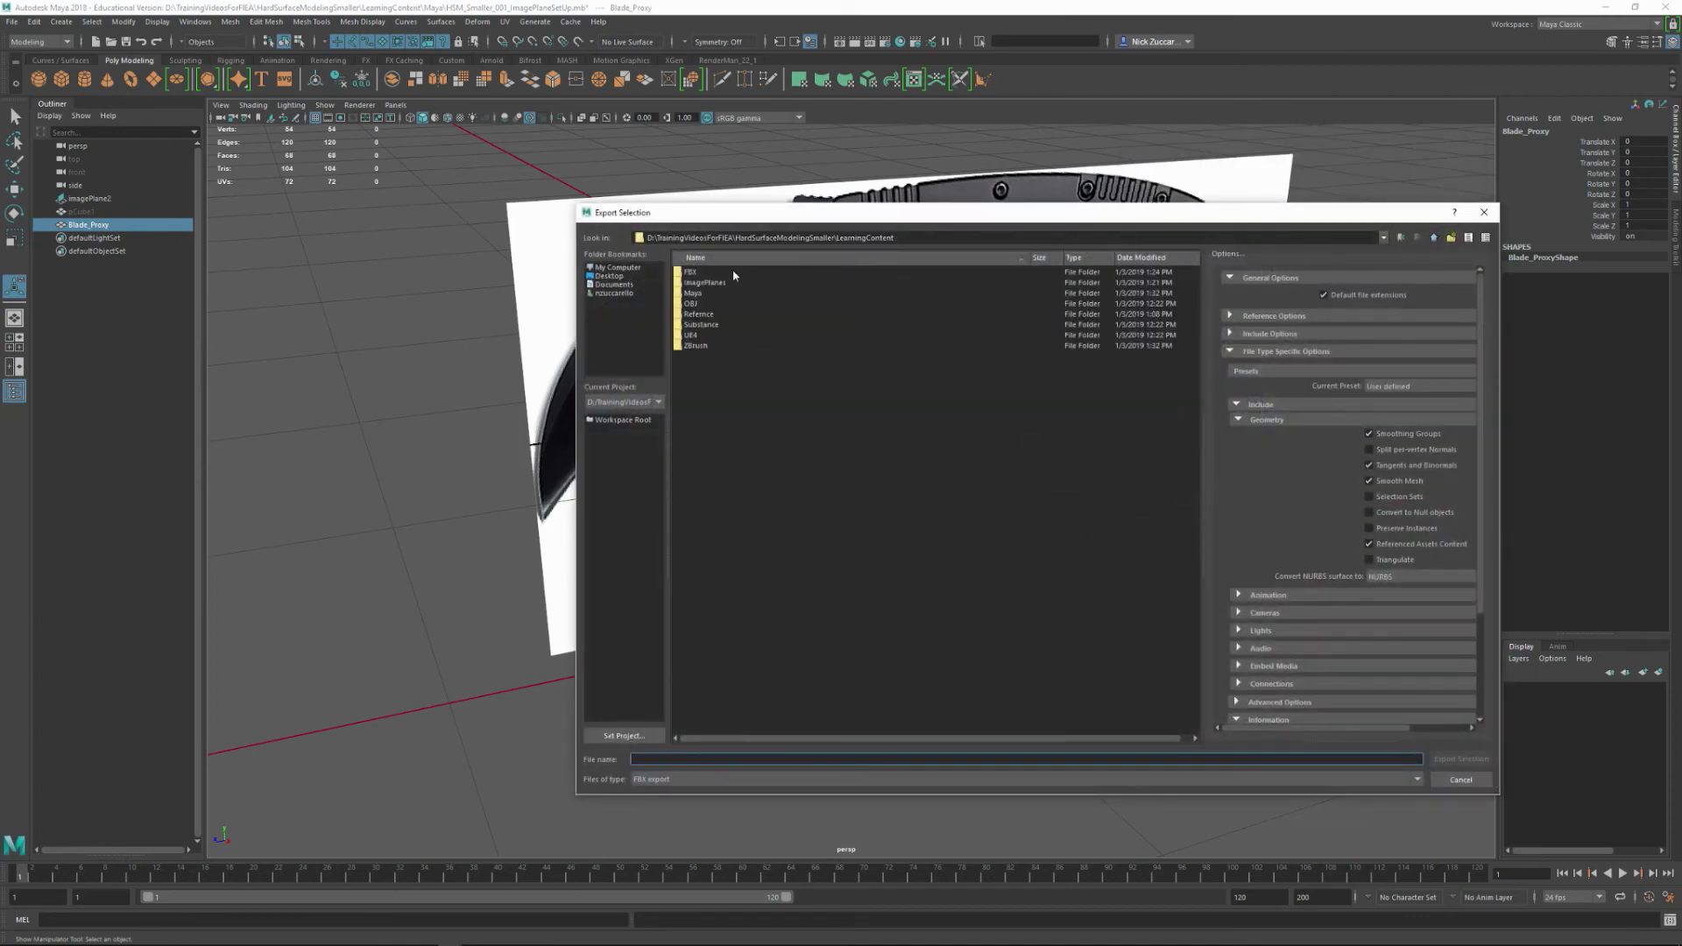
pyautogui.click(716, 273)
pyautogui.doubleClick(723, 275)
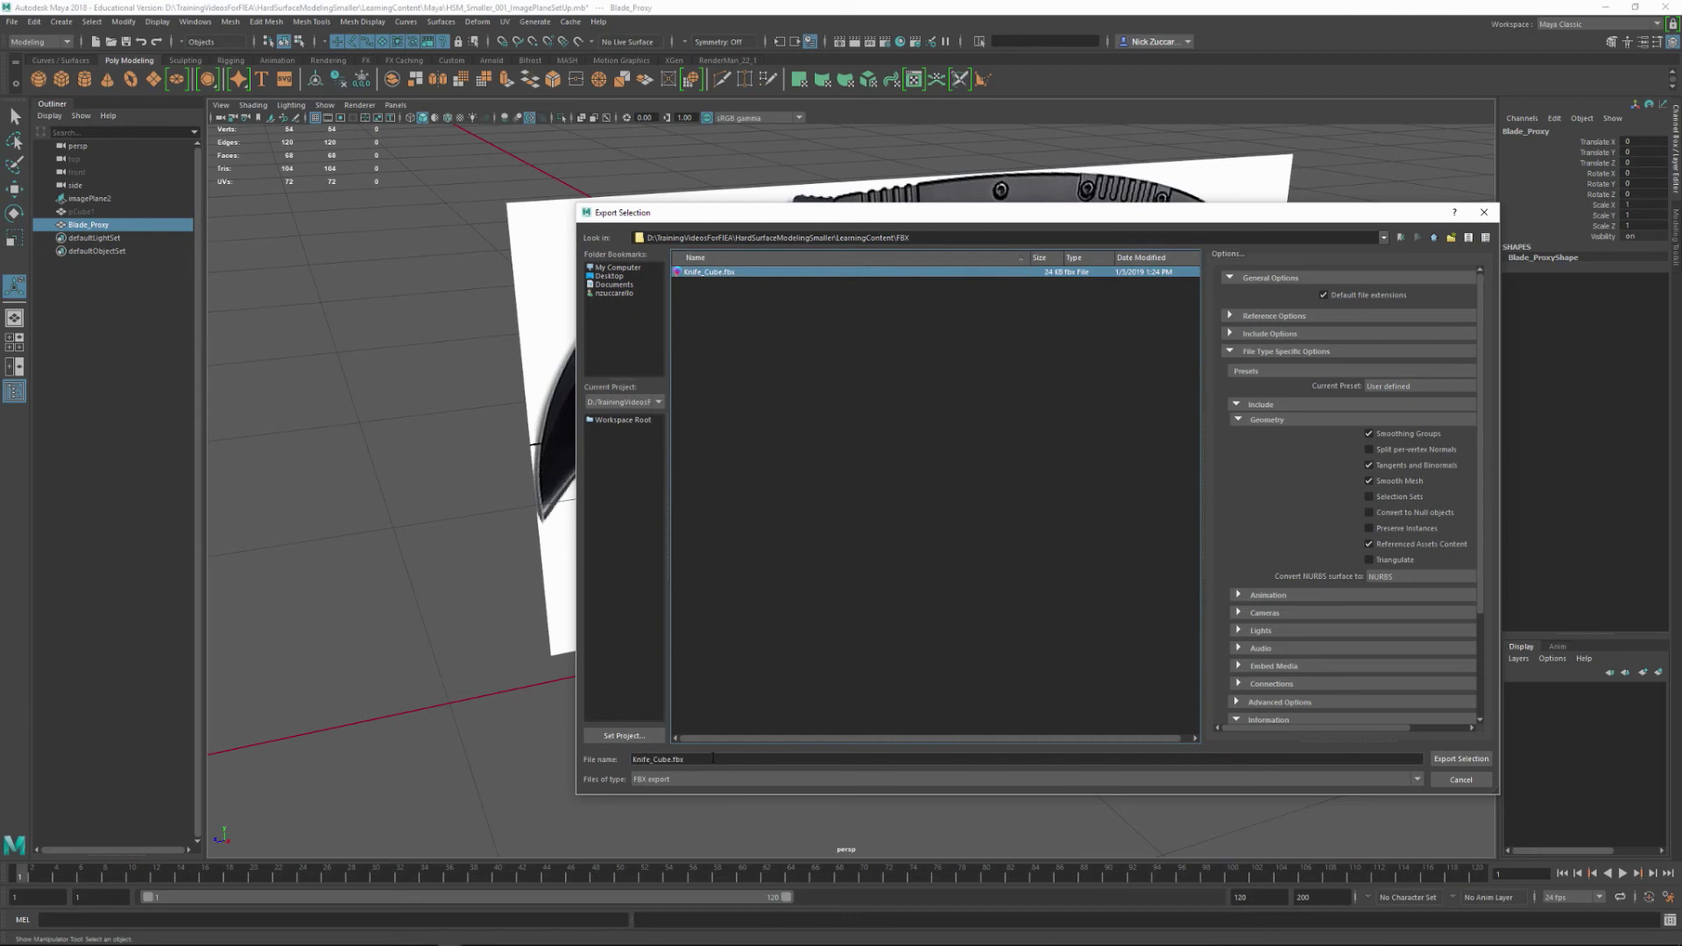
pyautogui.moveTo(712, 759); pyautogui.dragTo(576, 757)
pyautogui.write('Blade_Proxy')
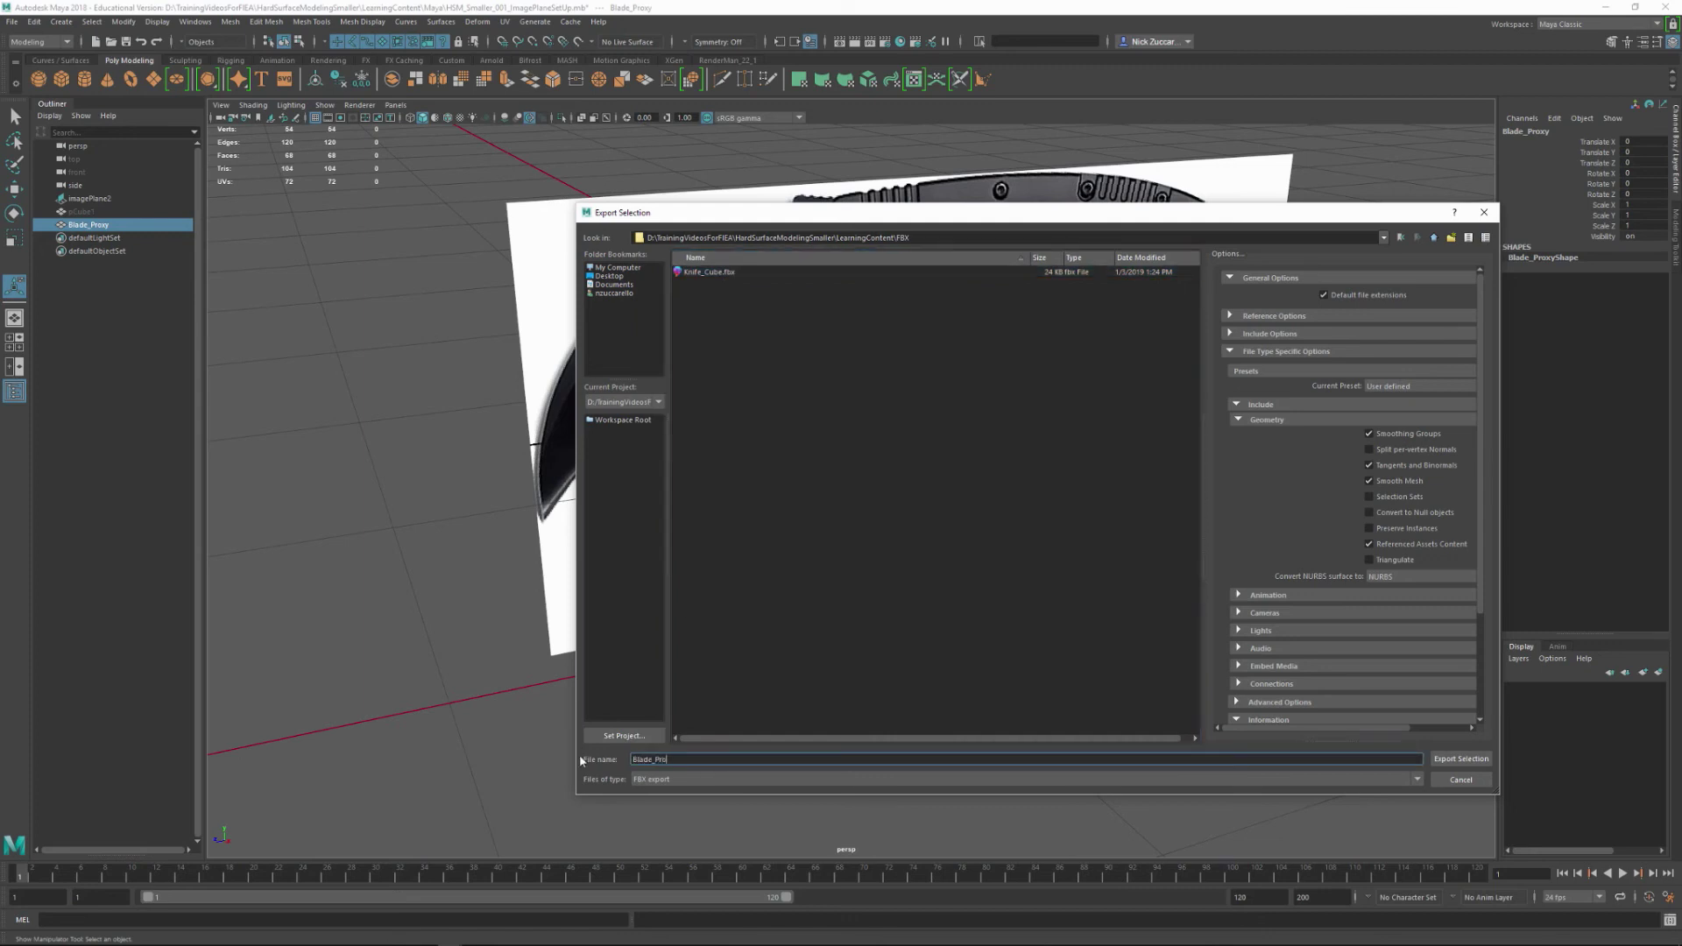
pyautogui.click(1460, 758)
# Switch to ZBrush and import Blade_Proxy.fbx through the FBX ExportImport plugin.
pyautogui.press('super')
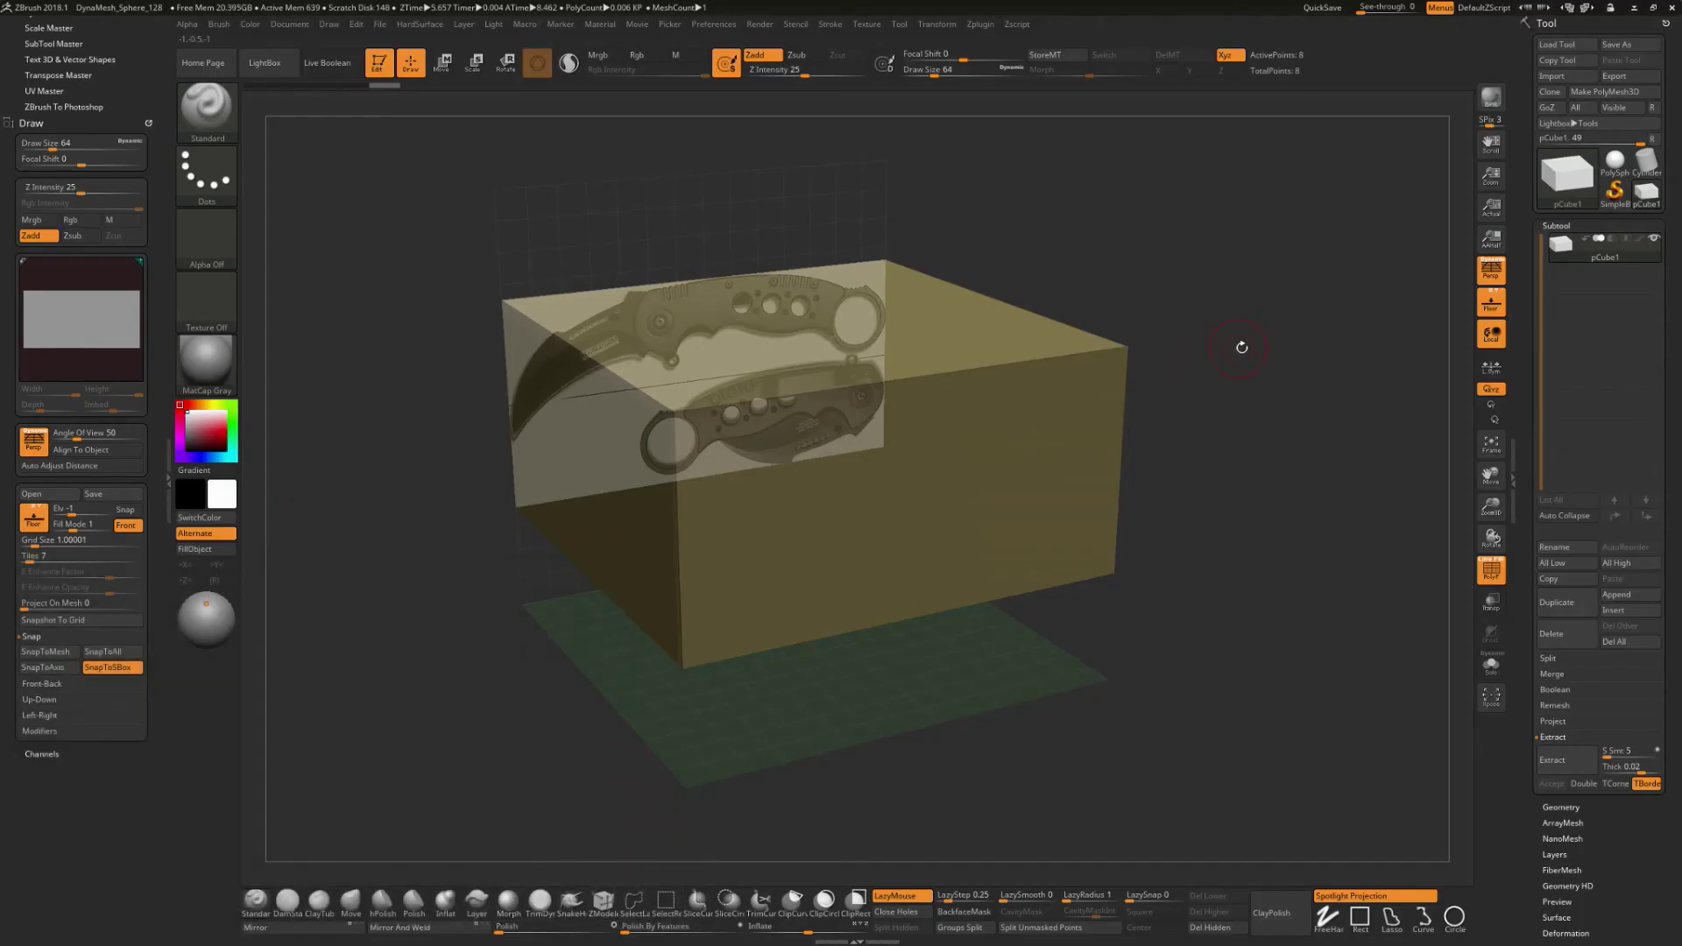
pyautogui.moveTo(1241, 346); pyautogui.dragTo(1291, 341)
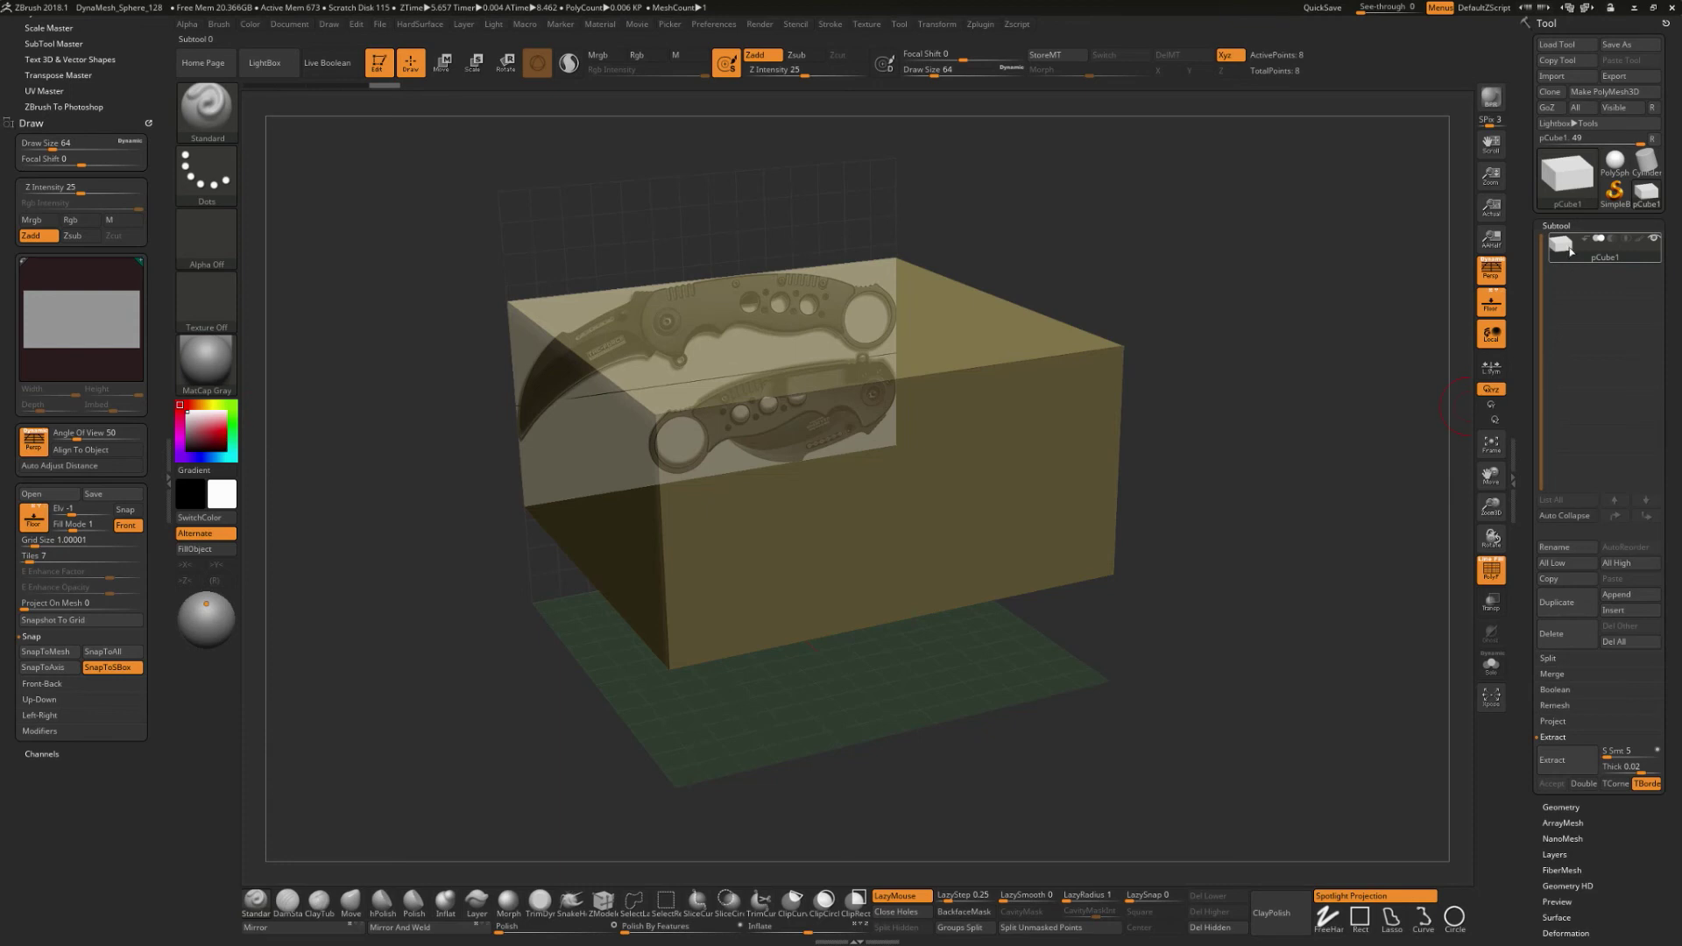
pyautogui.click(31, 123)
pyautogui.moveTo(34, 114); pyautogui.dragTo(77, 348)
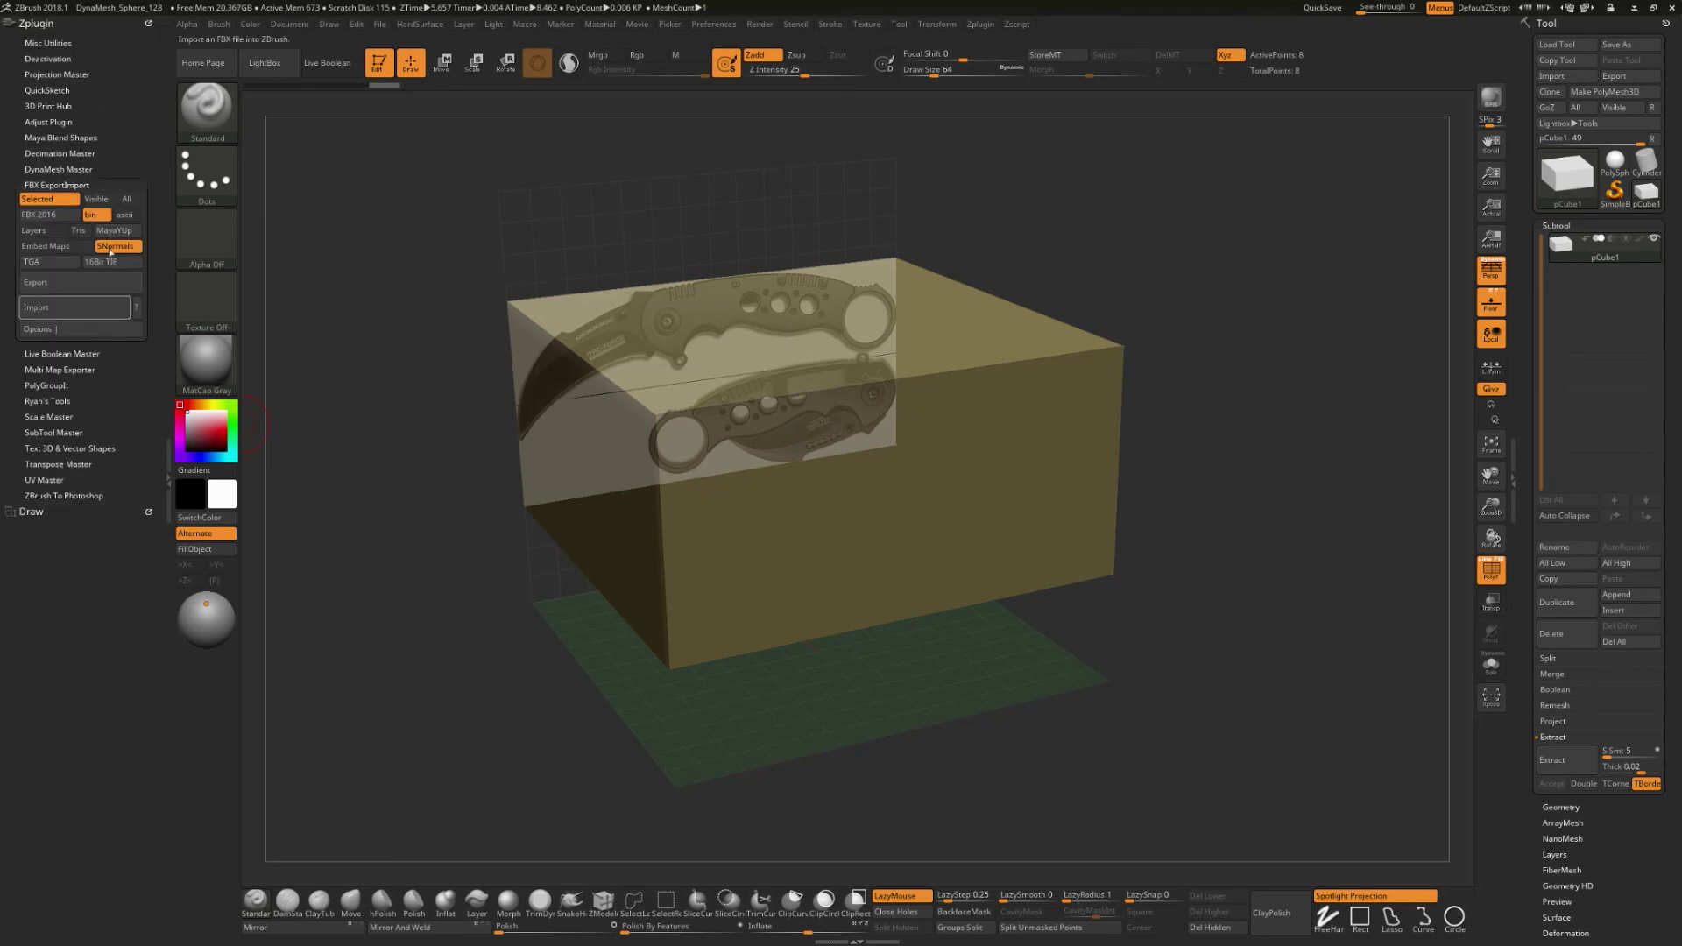
pyautogui.click(59, 311)
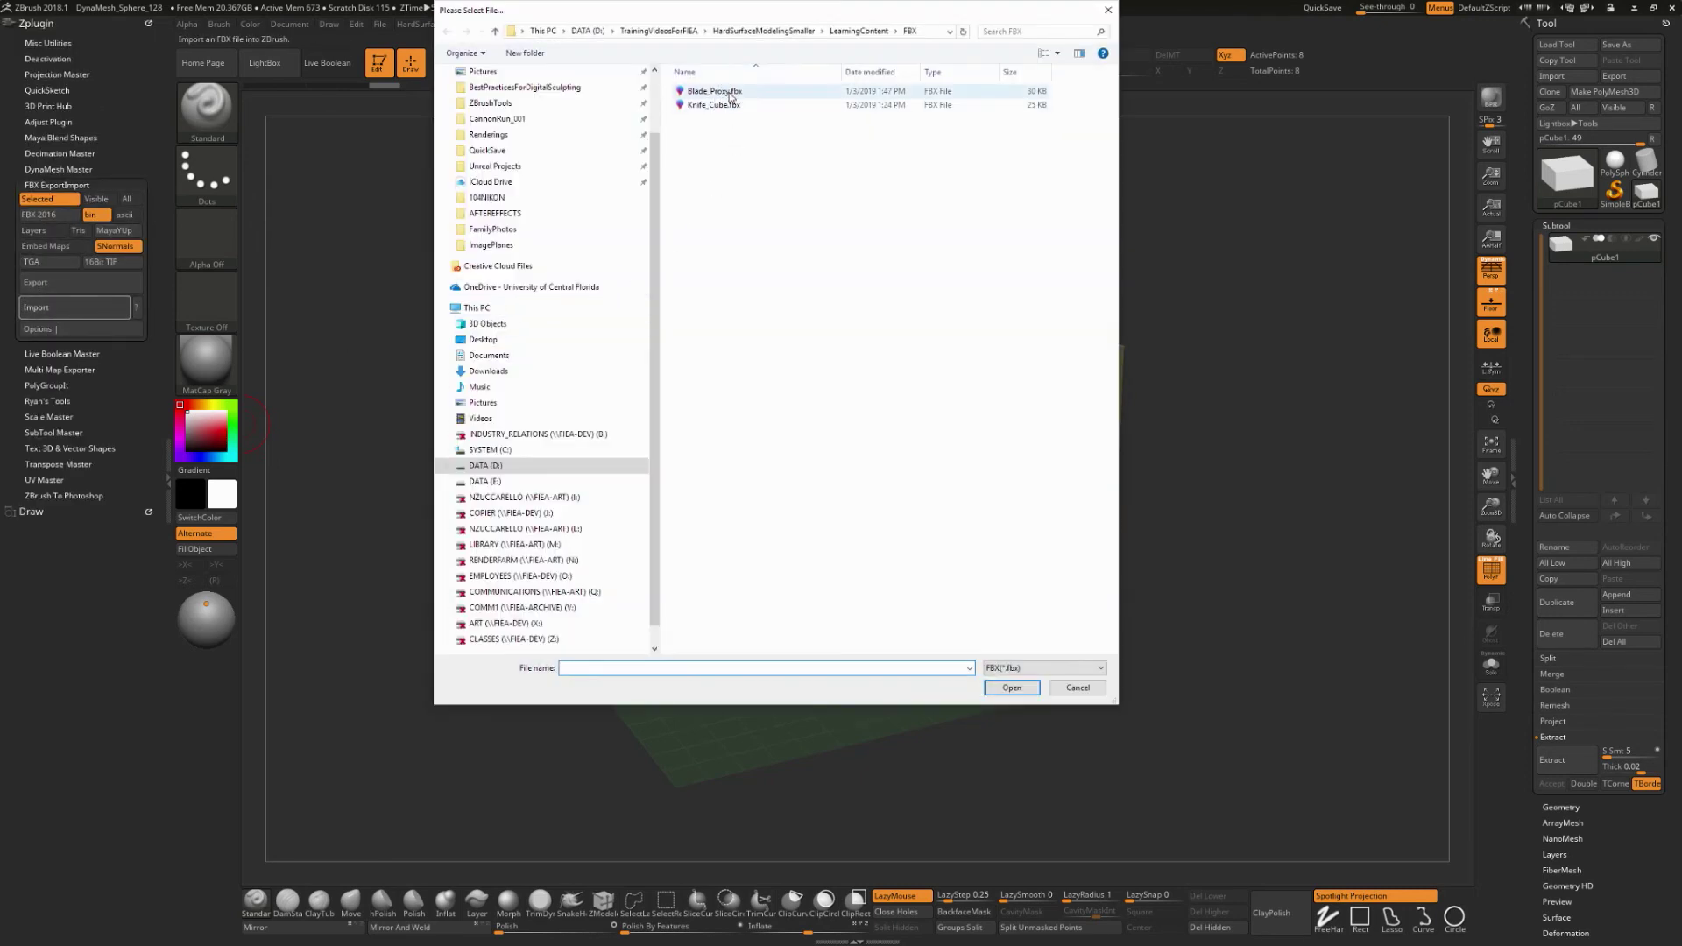
pyautogui.click(729, 91)
pyautogui.click(1003, 688)
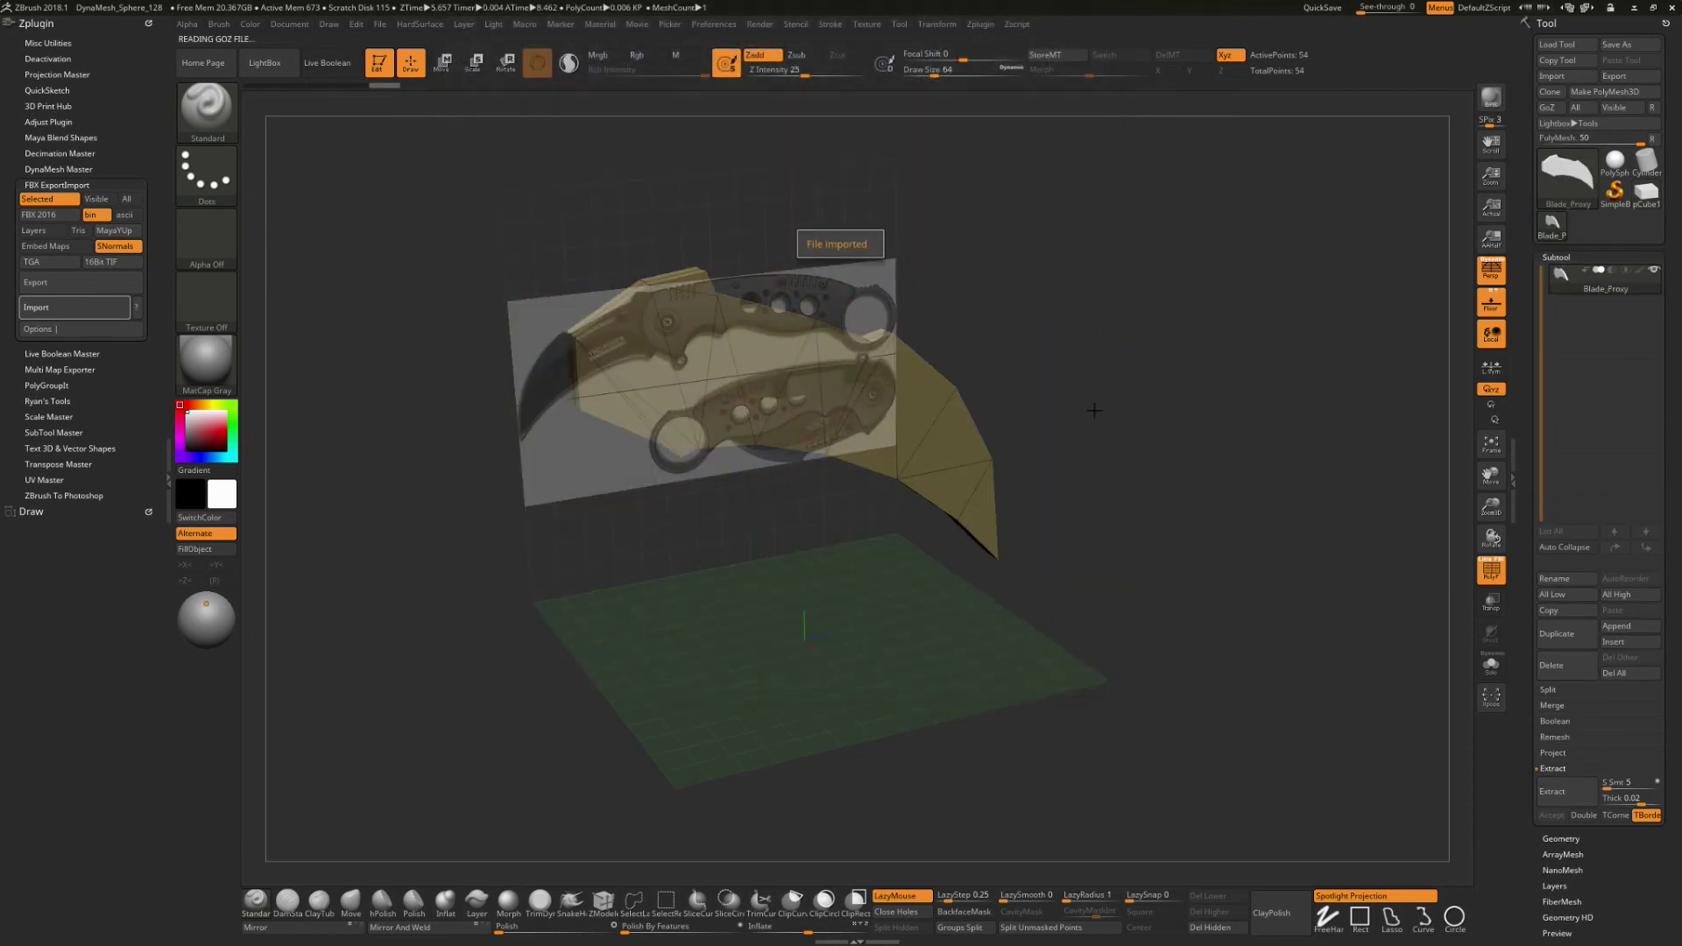
pyautogui.moveTo(1224, 423); pyautogui.dragTo(1318, 395)
# Make pCube1 the active tool and append Blade_Proxy to it as a subtool.
pyautogui.click(1646, 202)
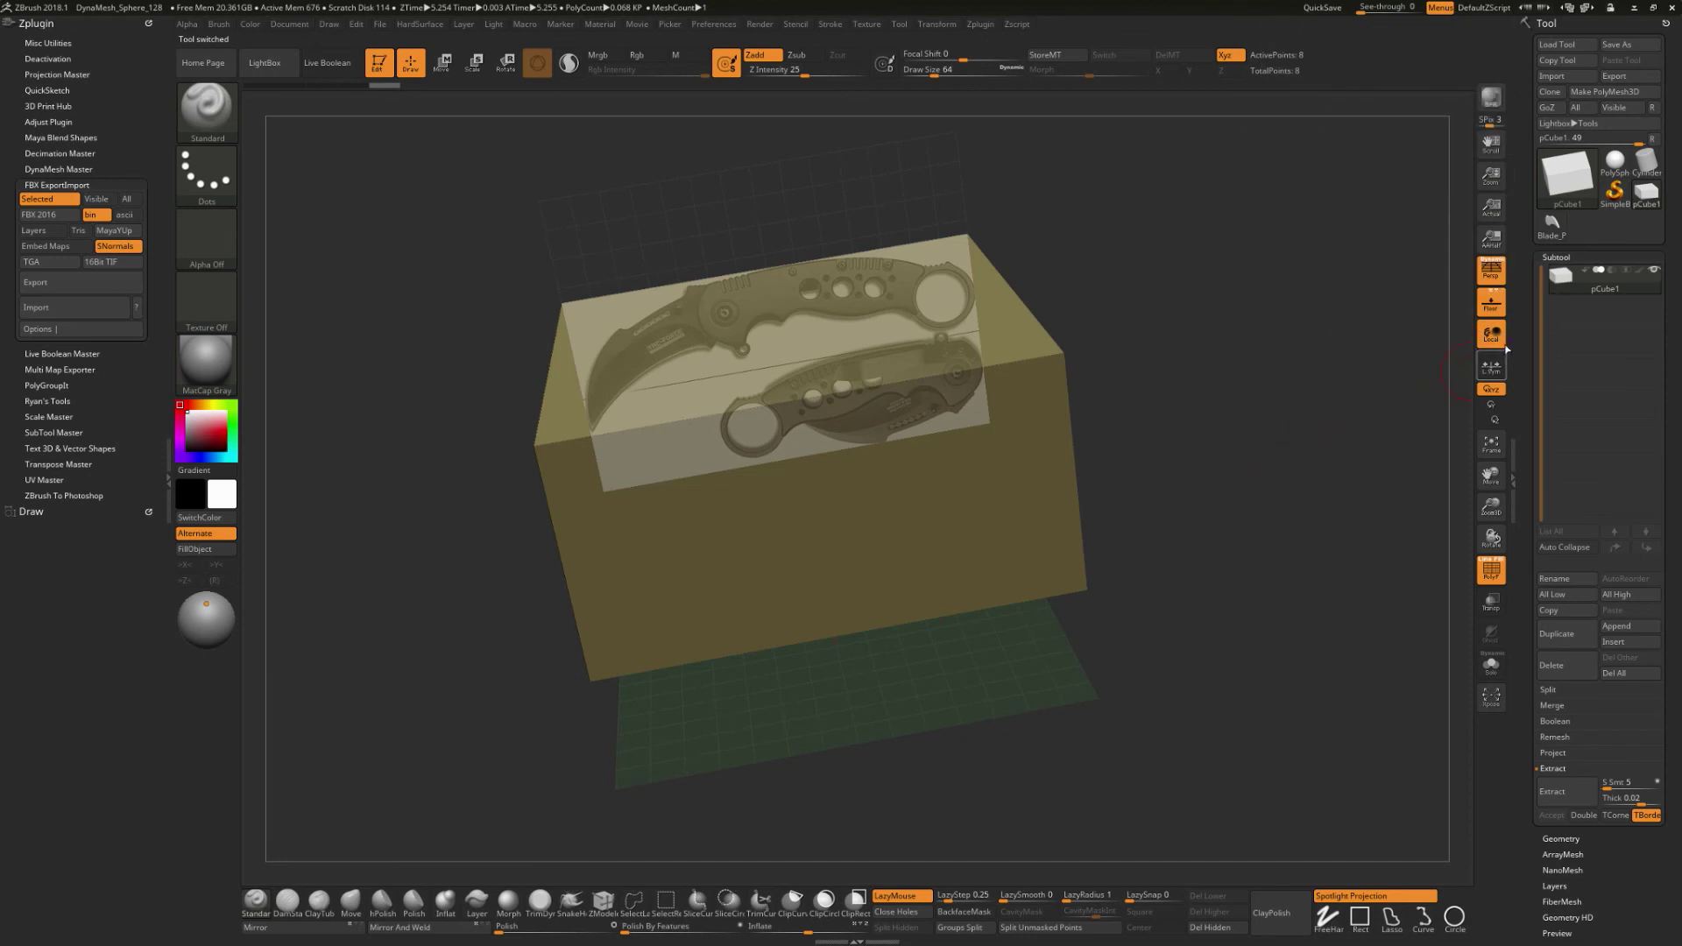
pyautogui.click(1608, 627)
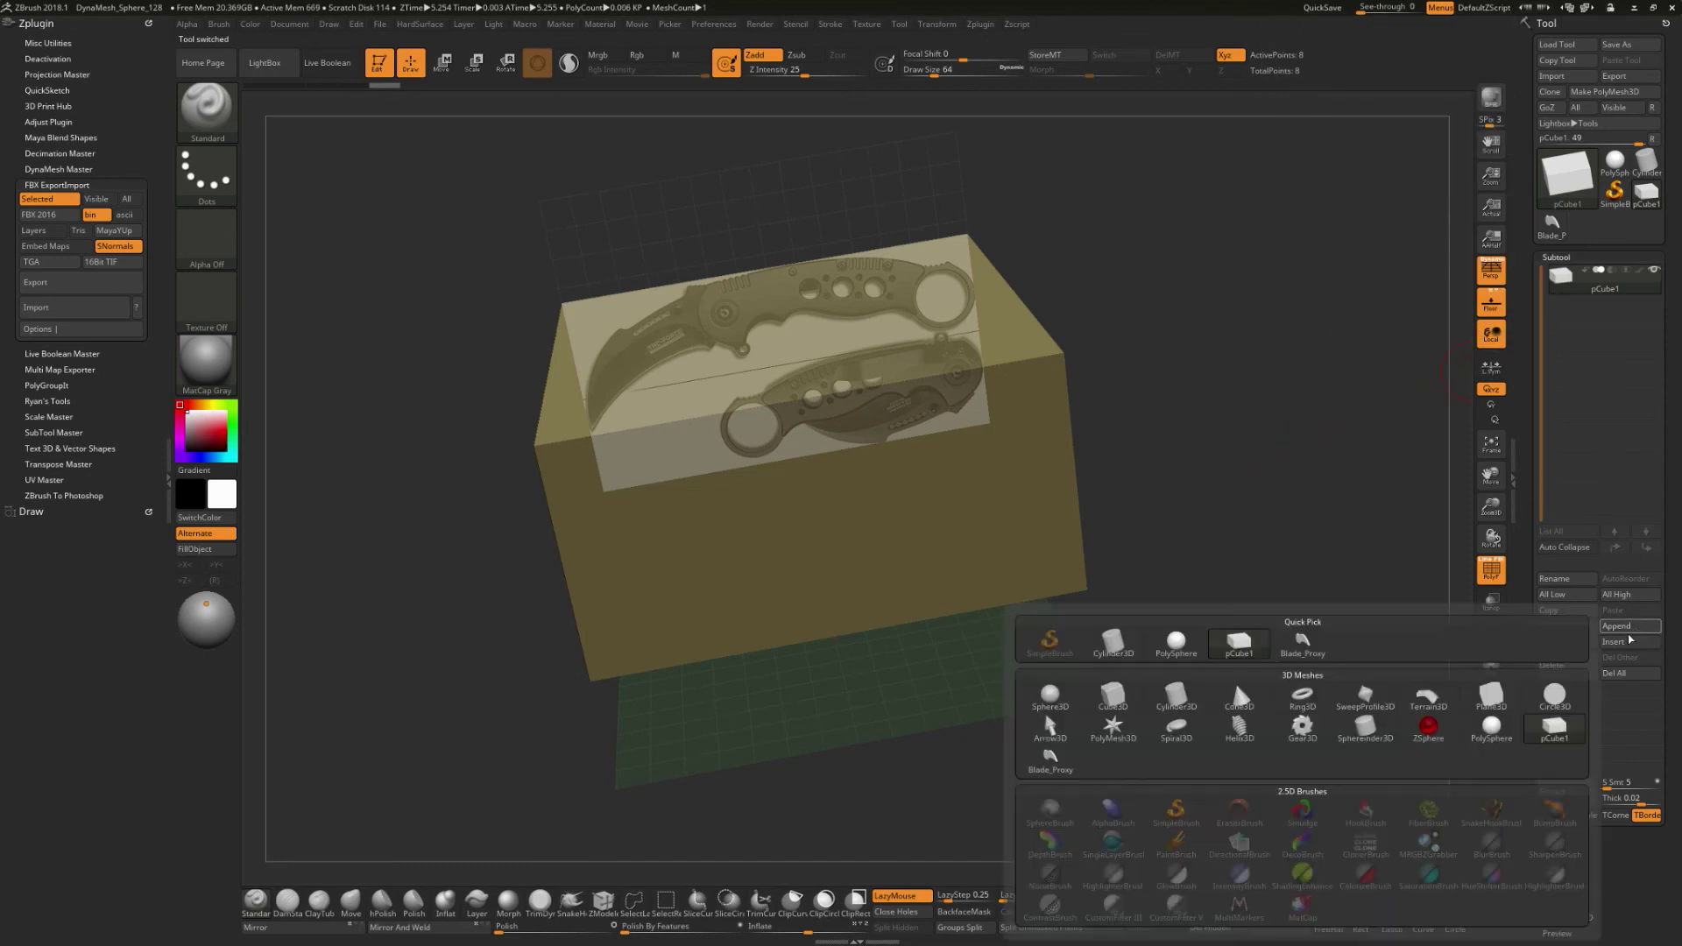
pyautogui.click(1608, 627)
pyautogui.click(1314, 647)
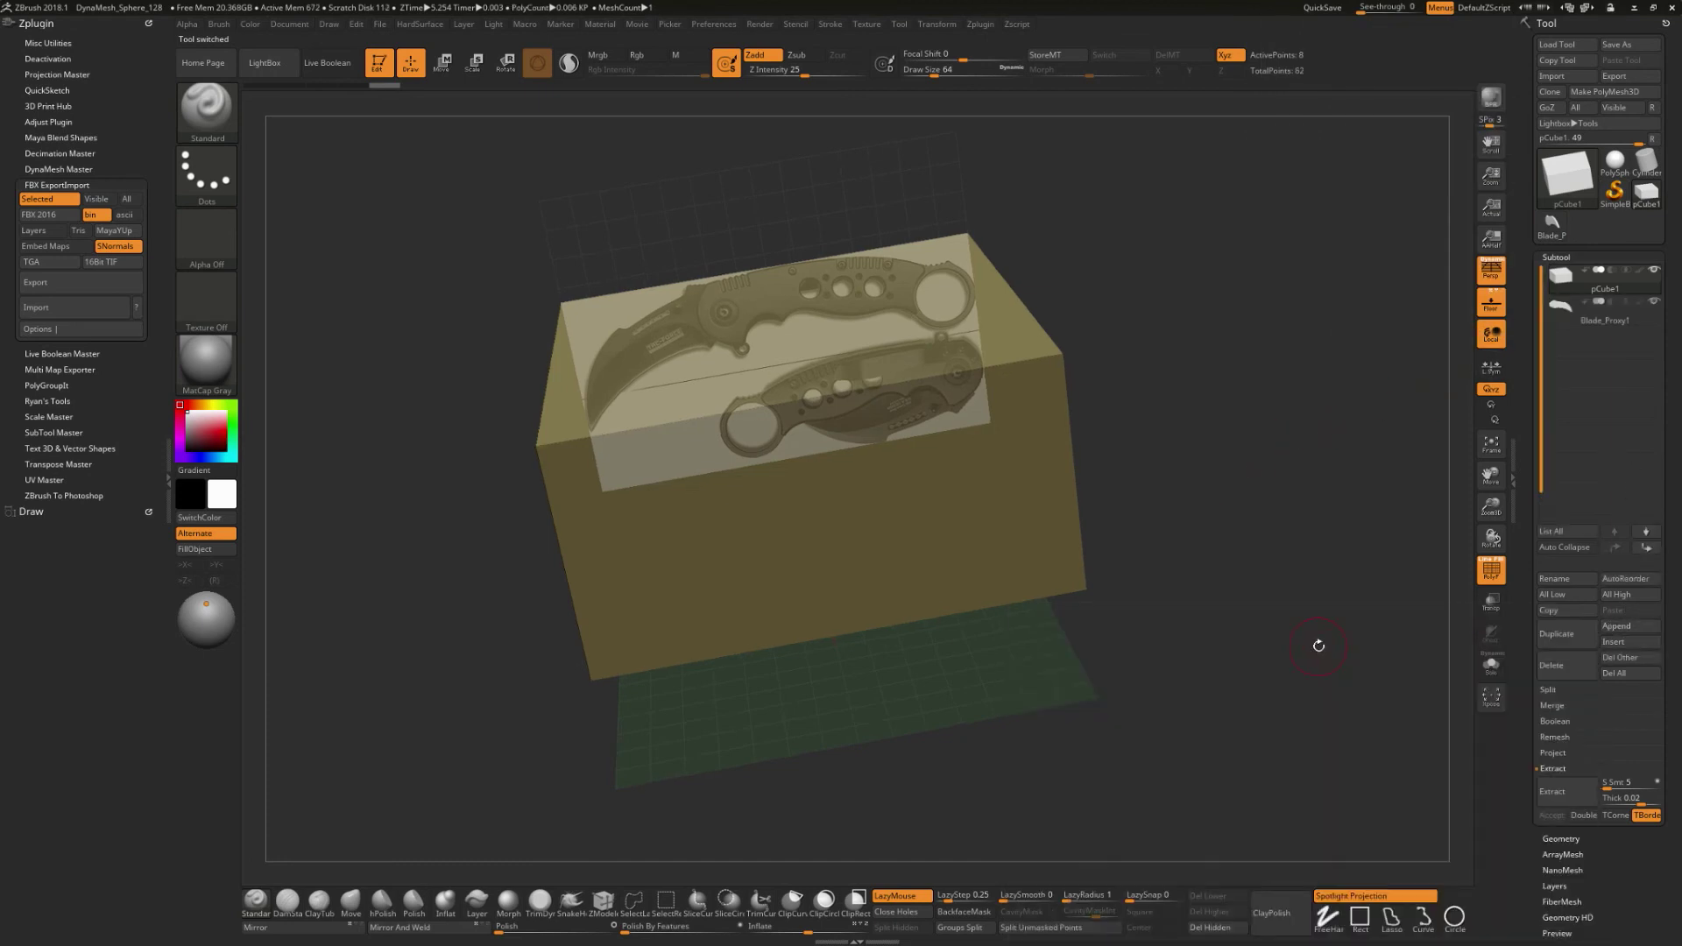
pyautogui.moveTo(1184, 479); pyautogui.dragTo(1454, 395)
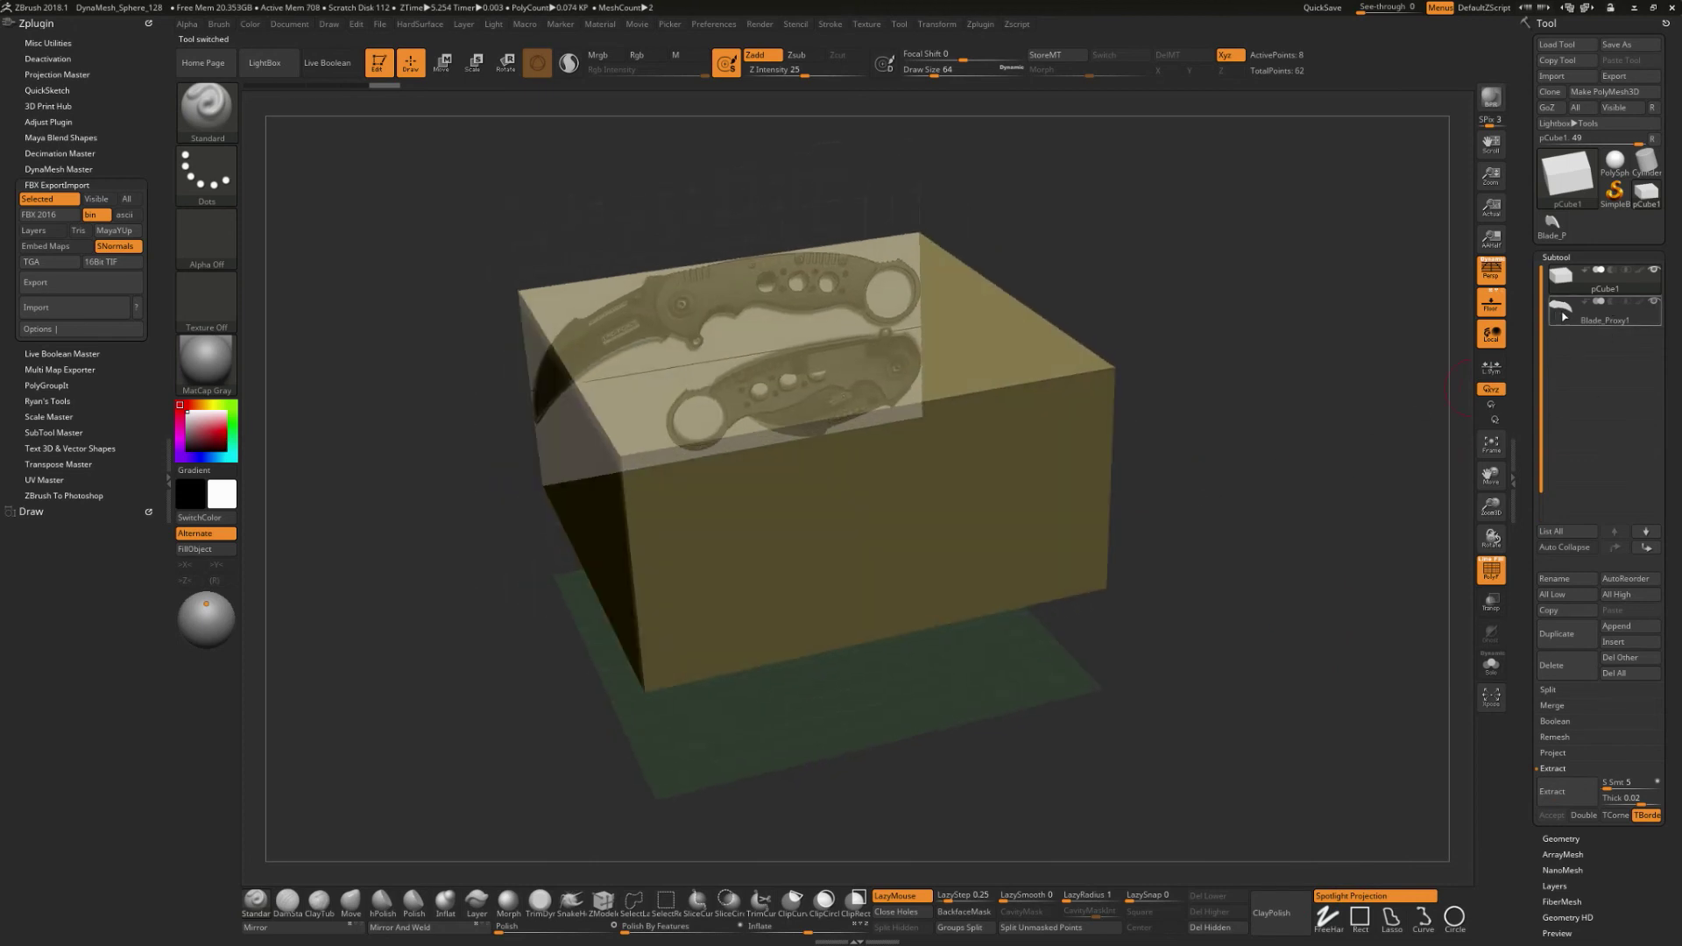
# Select the Blade_Proxy1 subtool and hide the pCube1 subtool.
pyautogui.click(1575, 315)
pyautogui.click(1653, 270)
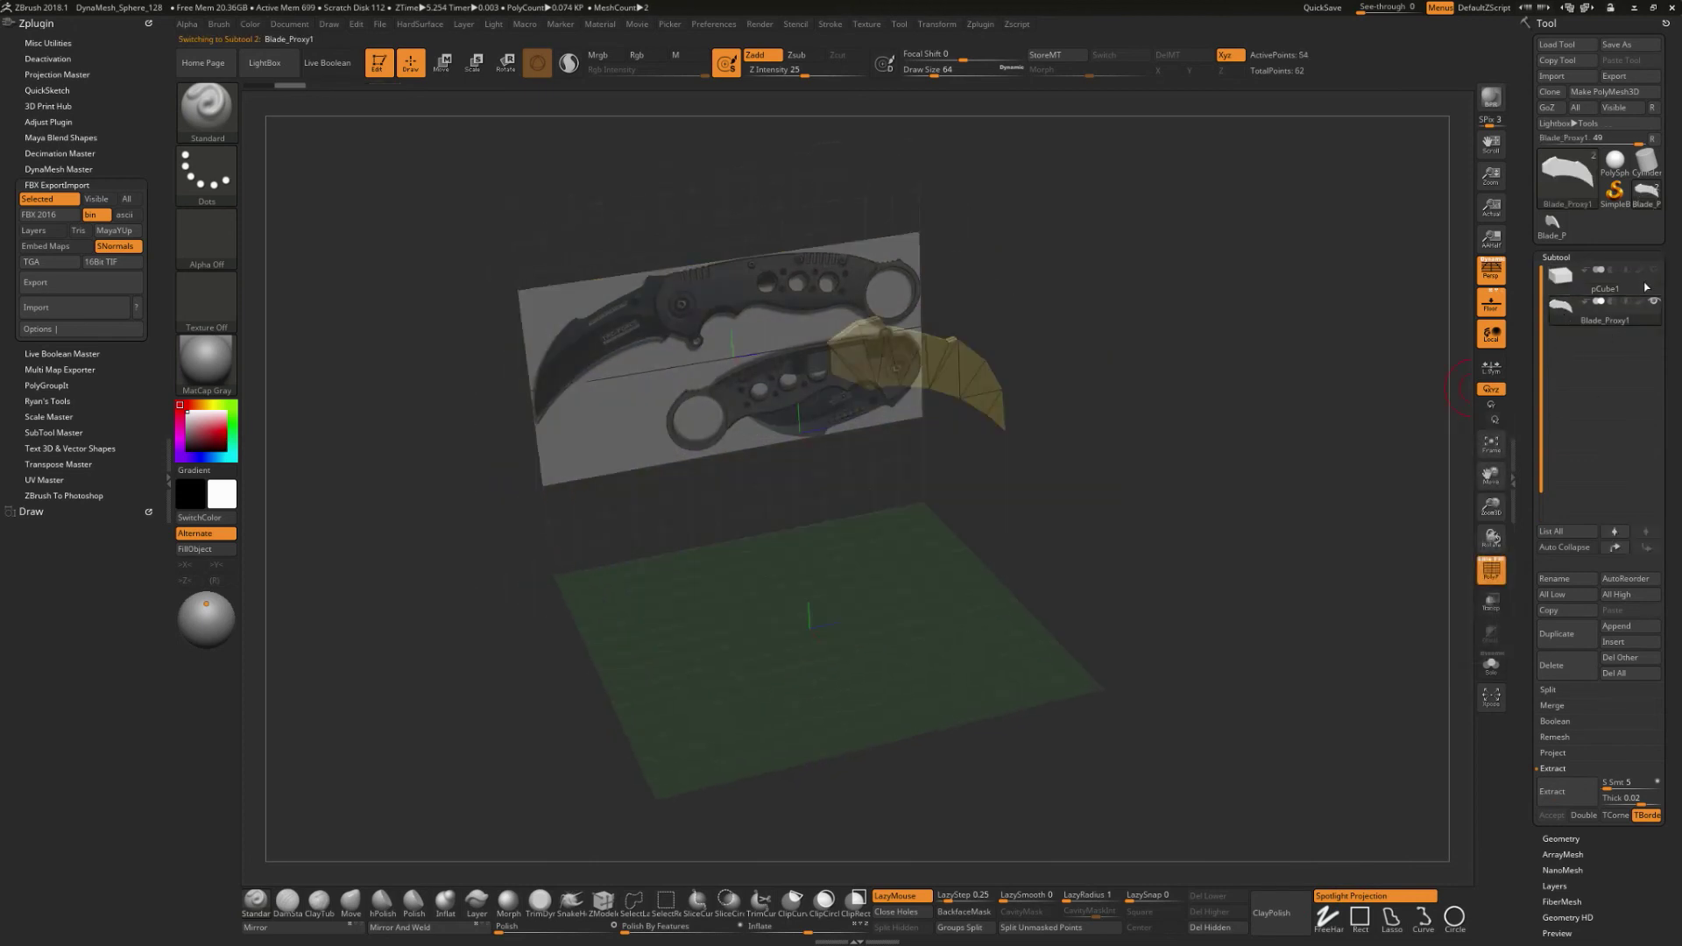
pyautogui.moveTo(1344, 486); pyautogui.dragTo(1052, 455)
# Turn off the perspective view and bring up the Draw settings for the reference grids.
pyautogui.press('p')
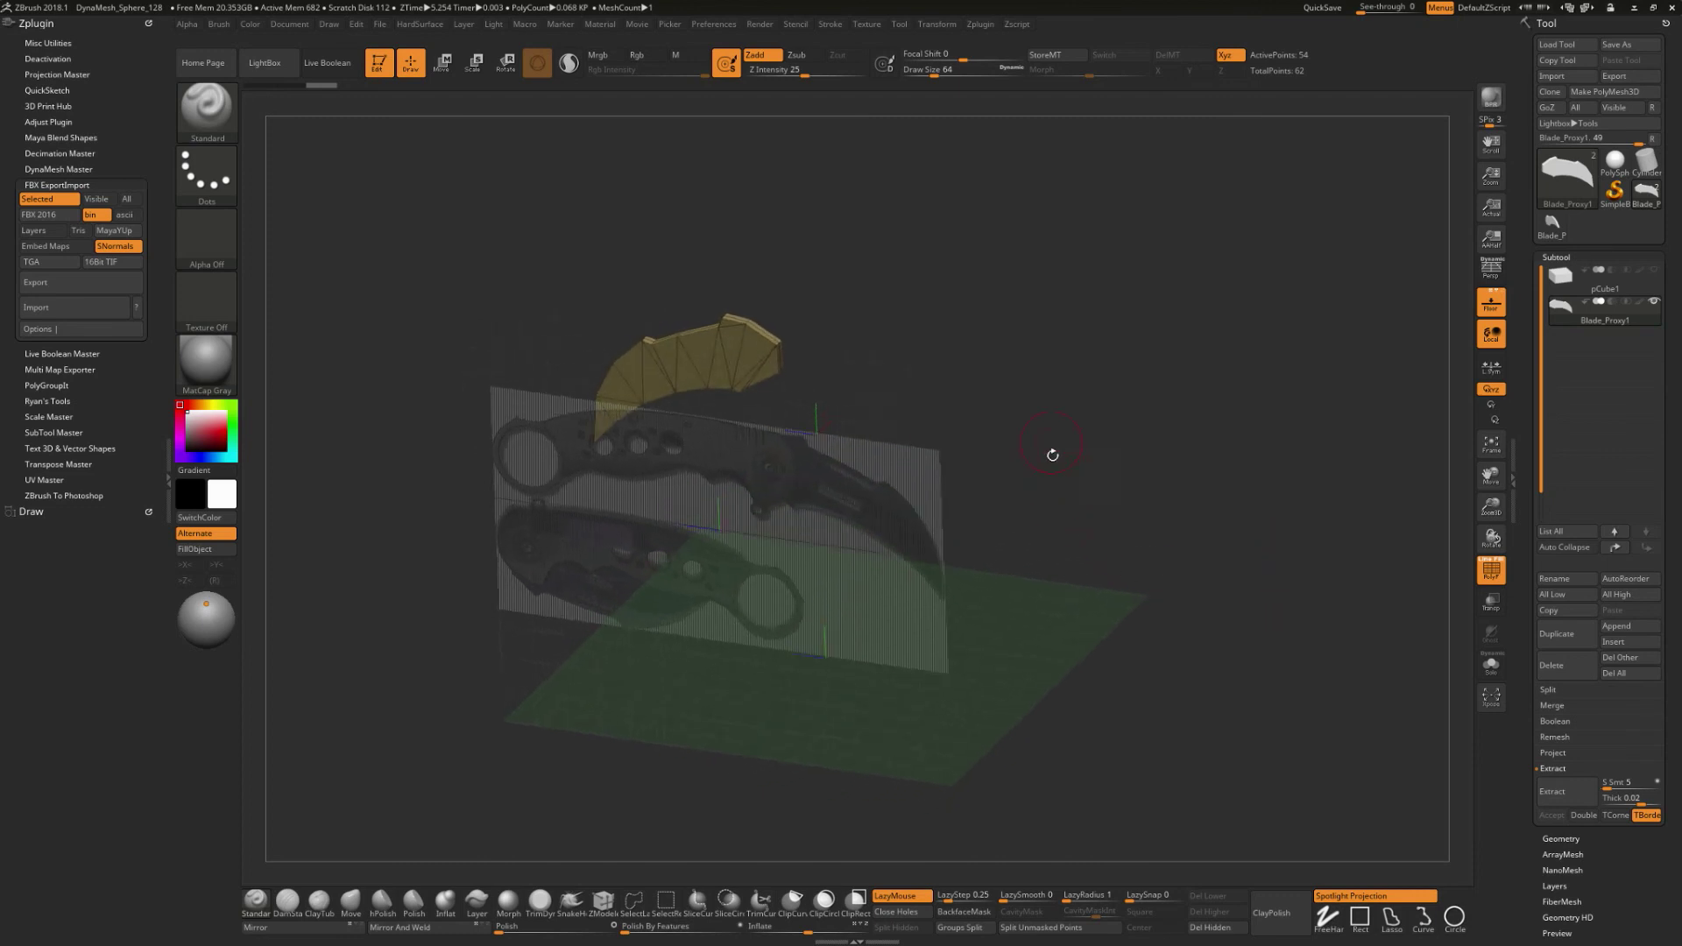
pyautogui.moveTo(1162, 483); pyautogui.dragTo(1115, 473)
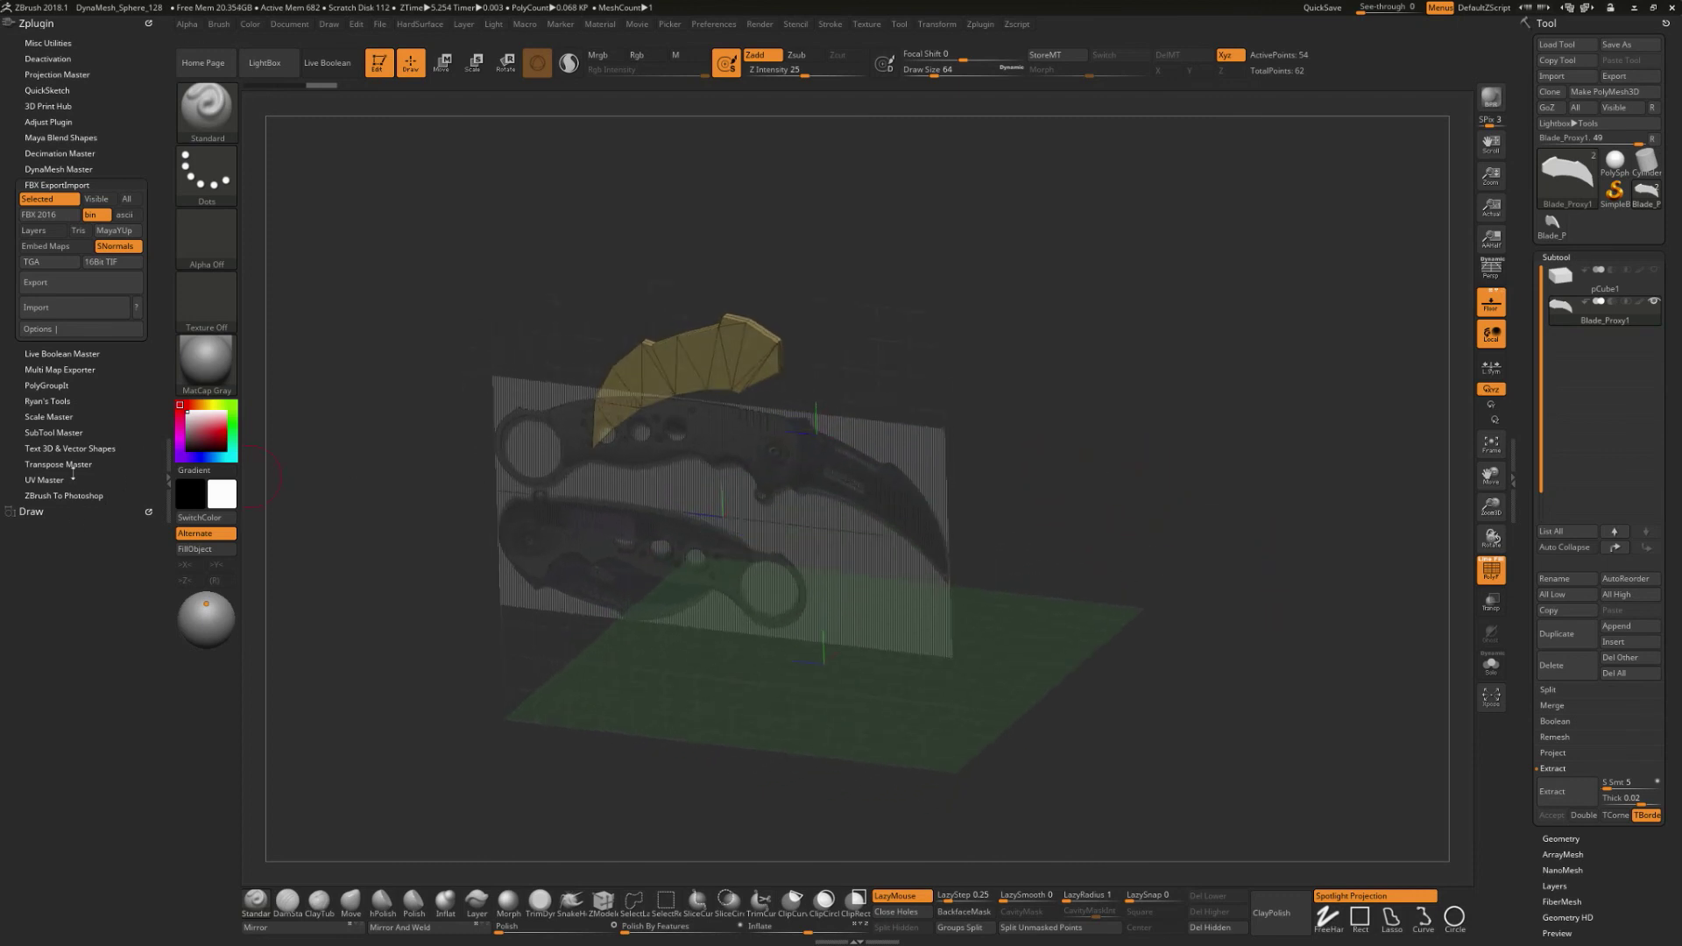
pyautogui.click(35, 513)
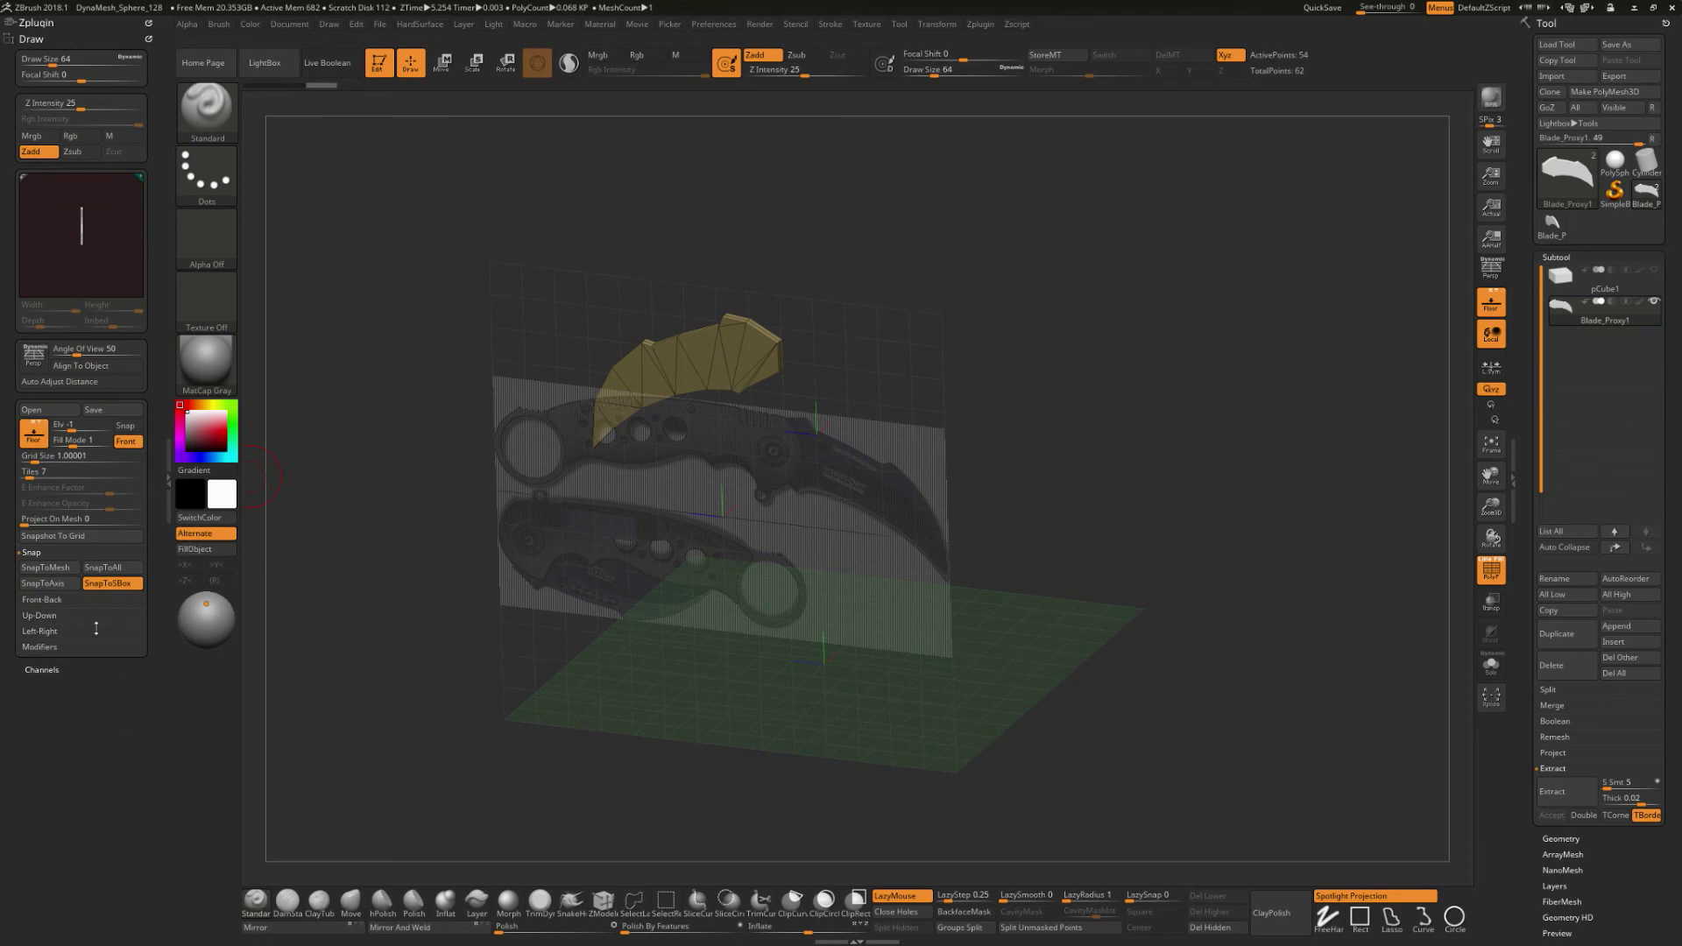
# Flip the Left-Right reference image horizontally so the knife's blade faces the same direction as the blade proxy.
pyautogui.click(51, 630)
pyautogui.click(113, 650)
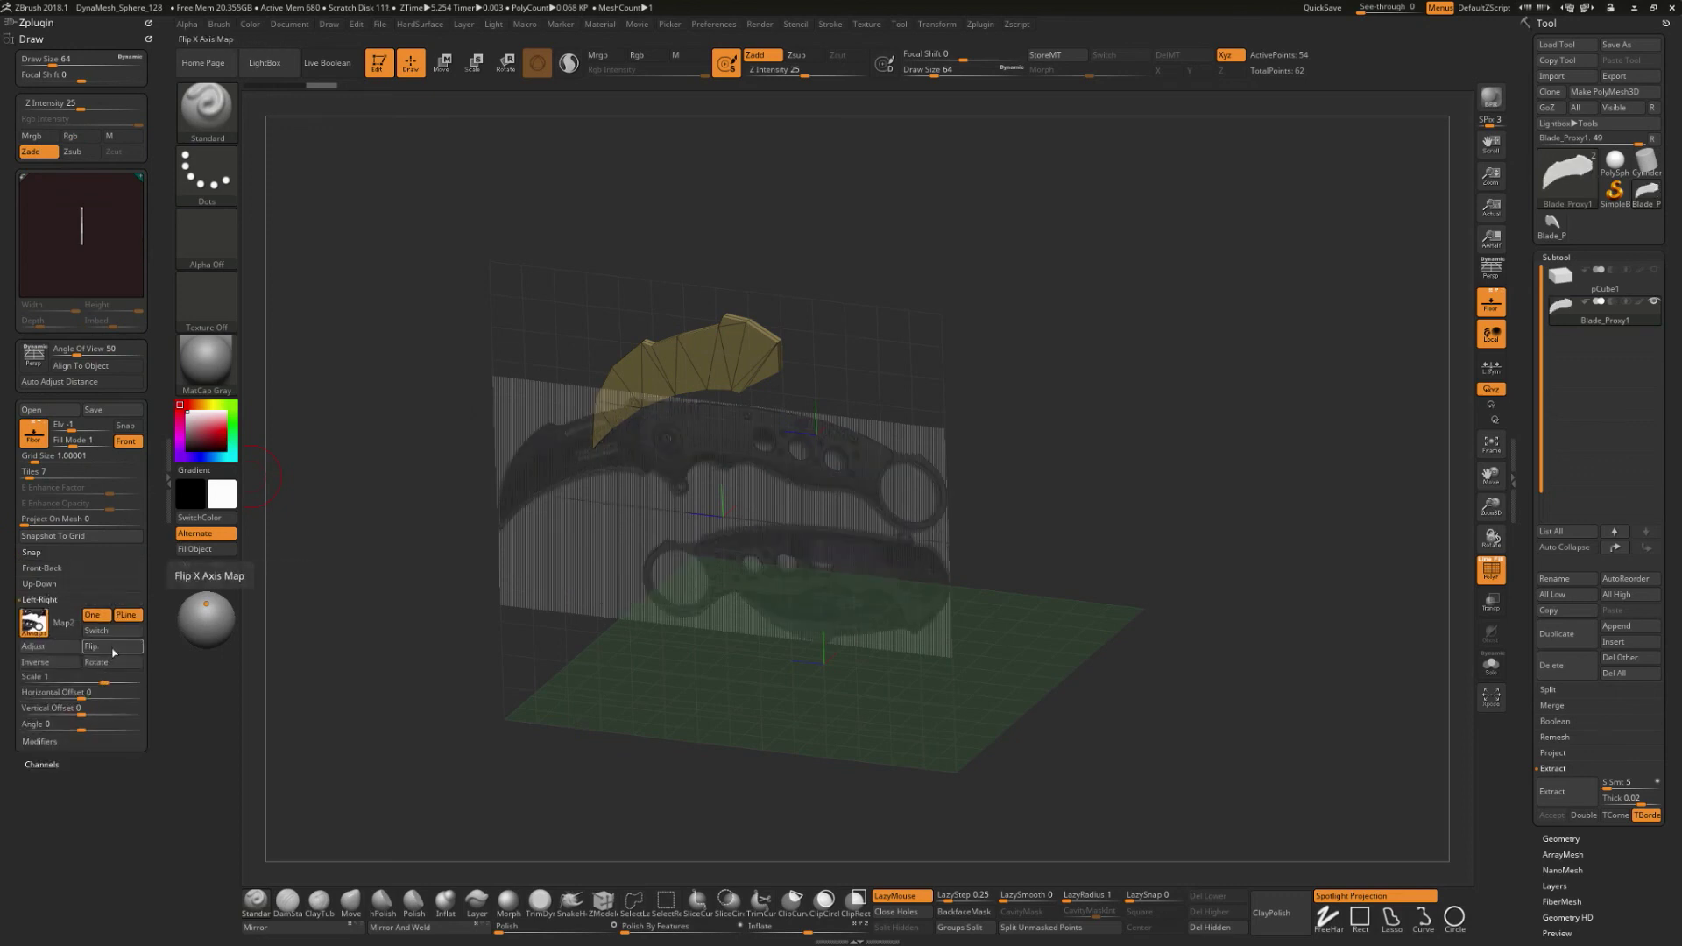
pyautogui.moveTo(1152, 541)
pyautogui.keyDown('shift'); pyautogui.mouseDown()
pyautogui.moveTo(1168, 522)
pyautogui.moveTo(1231, 525)
pyautogui.moveTo(1256, 493)
pyautogui.moveTo(1201, 526)
pyautogui.moveTo(1246, 532)
pyautogui.moveTo(1253, 518)
pyautogui.moveTo(1223, 519)
pyautogui.moveTo(1190, 540)
pyautogui.mouseUp(); pyautogui.keyUp('shift')
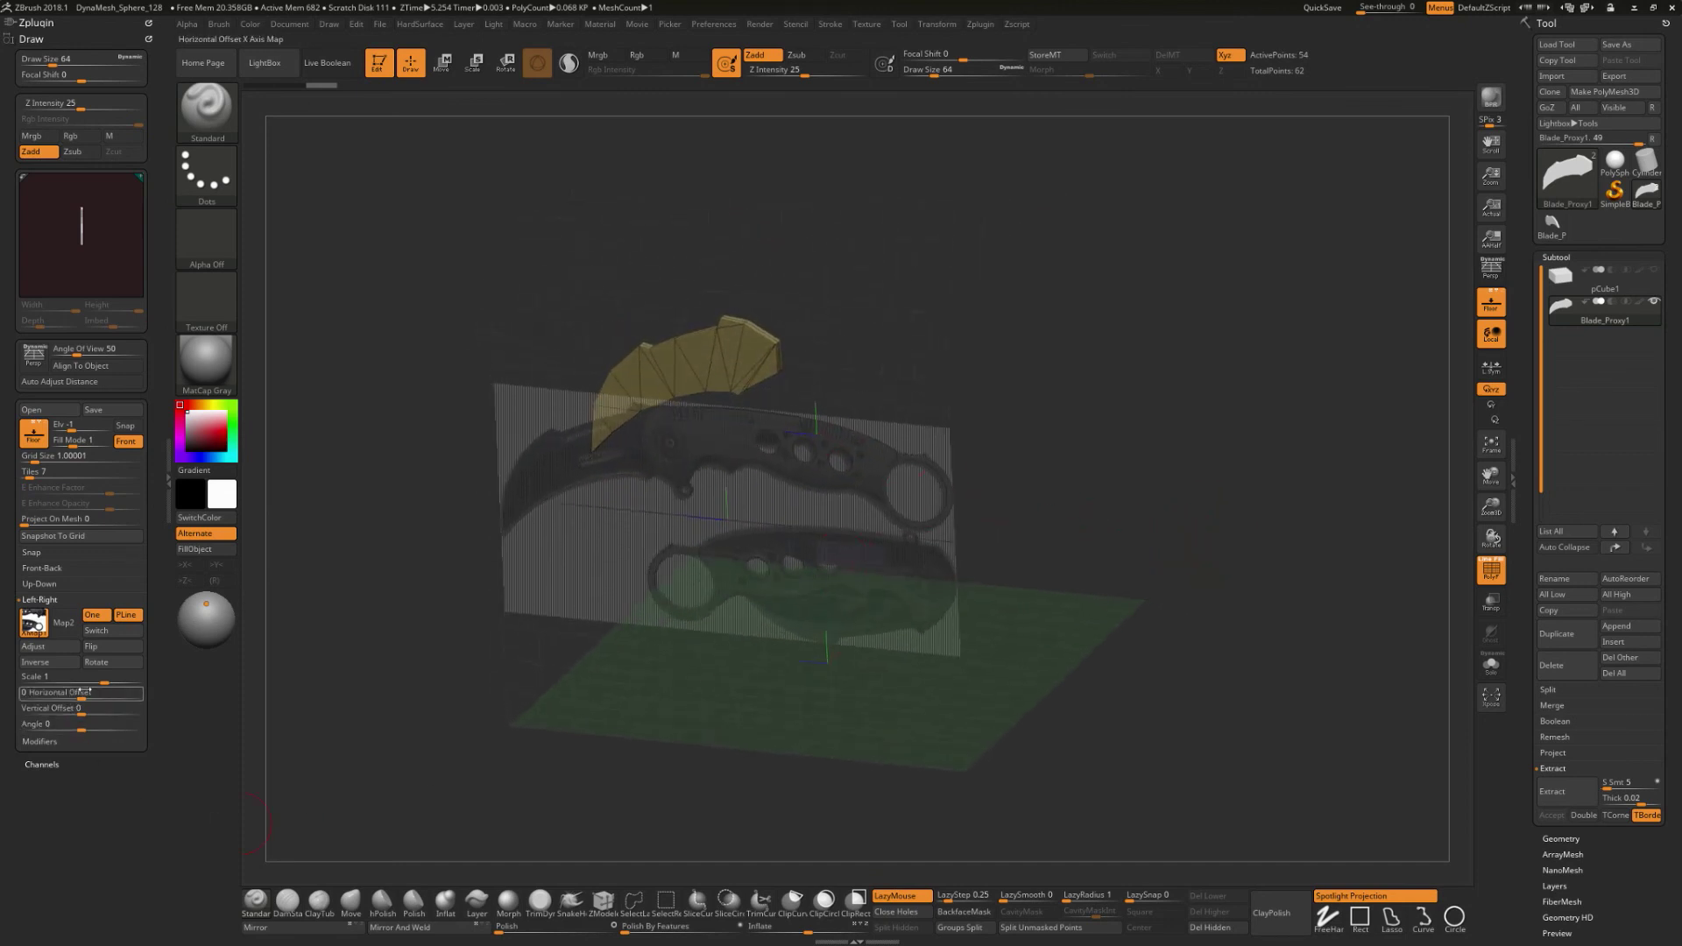
# Try shifting the Left-Right reference image with its horizontal and vertical offsets, and reset both offsets to 0.
pyautogui.moveTo(81, 692); pyautogui.dragTo(122, 692)
pyautogui.write('0')
pyautogui.press('Return')
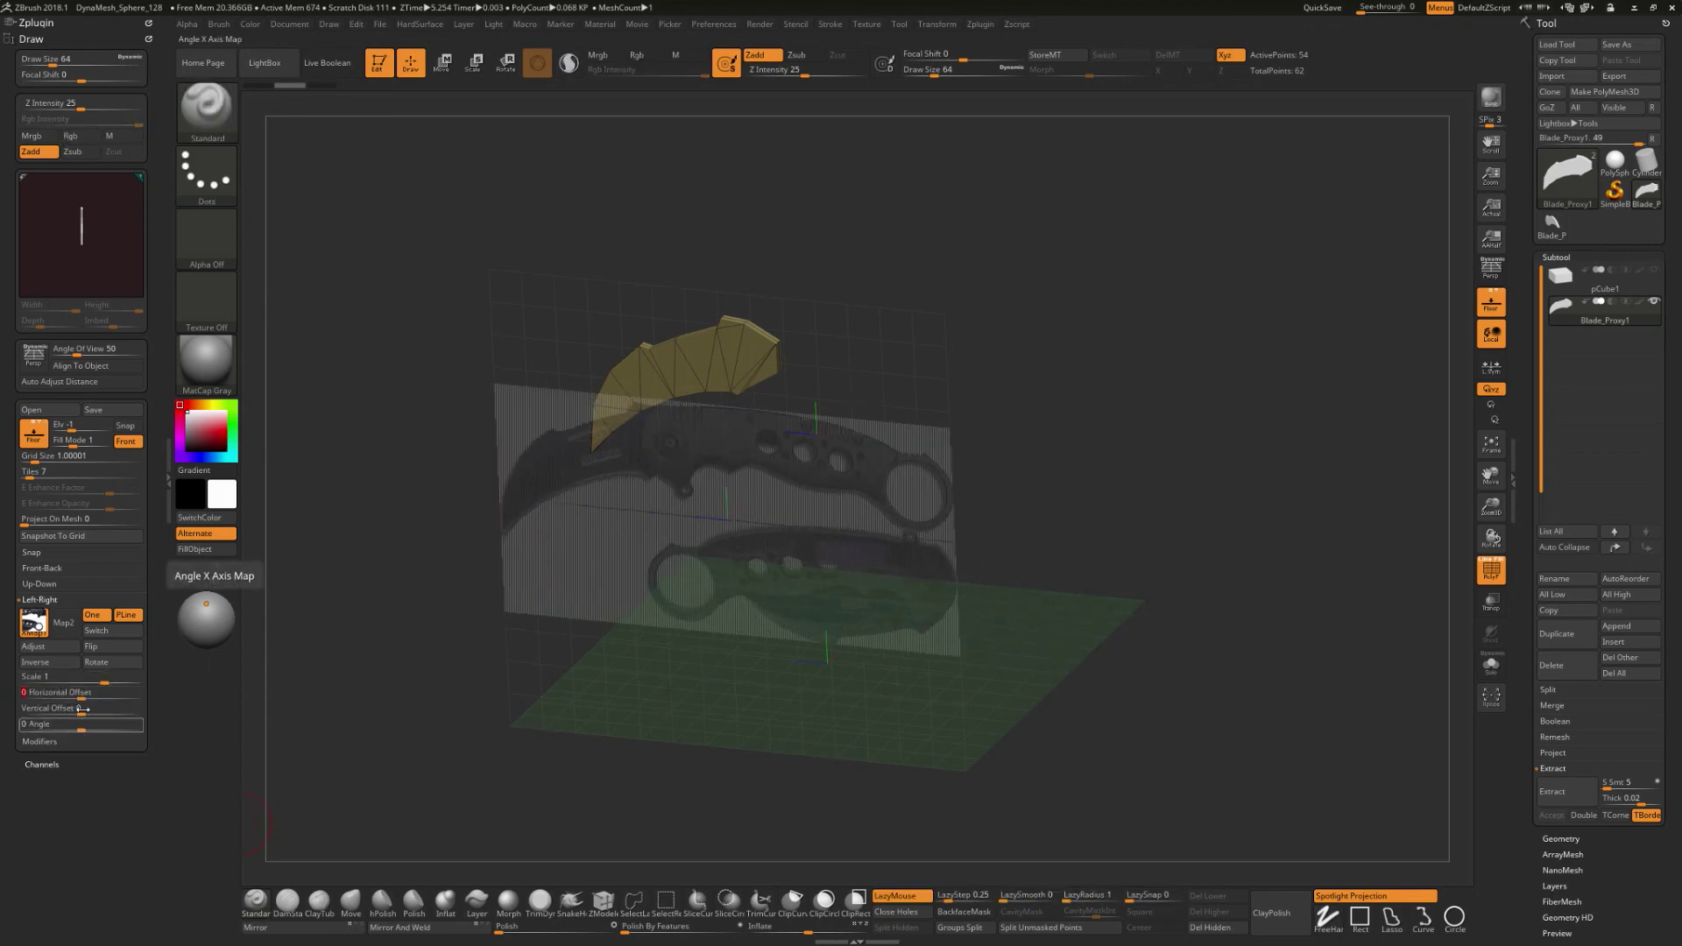
pyautogui.moveTo(84, 708); pyautogui.dragTo(97, 702)
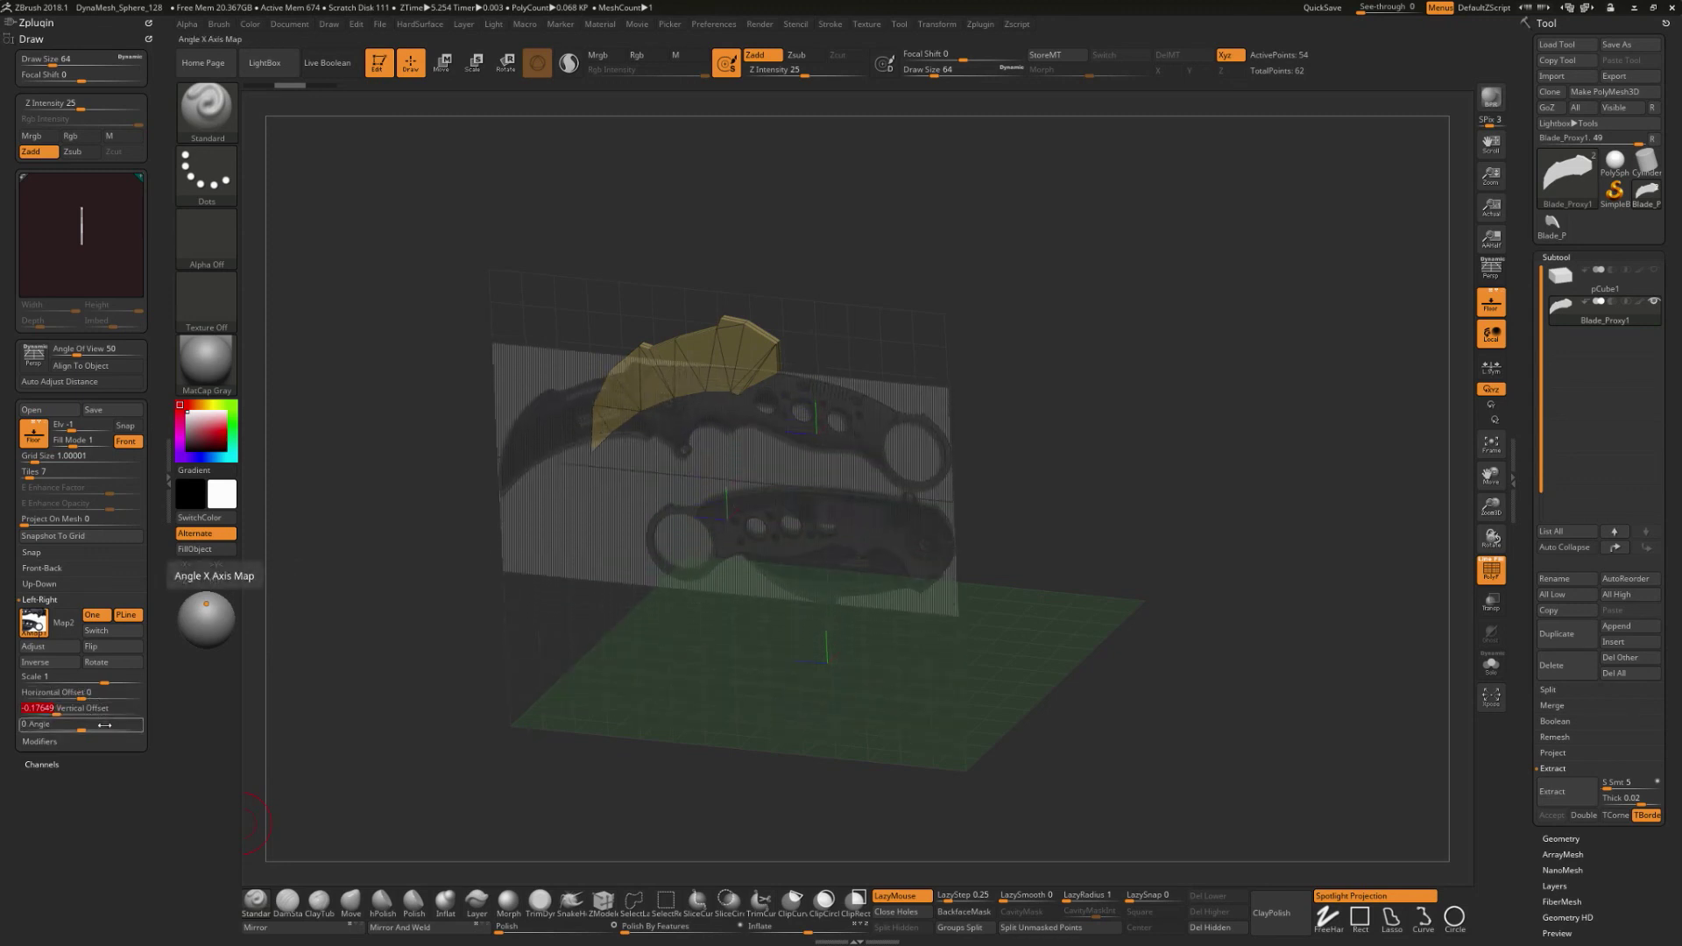
pyautogui.write('0')
pyautogui.press('Return')
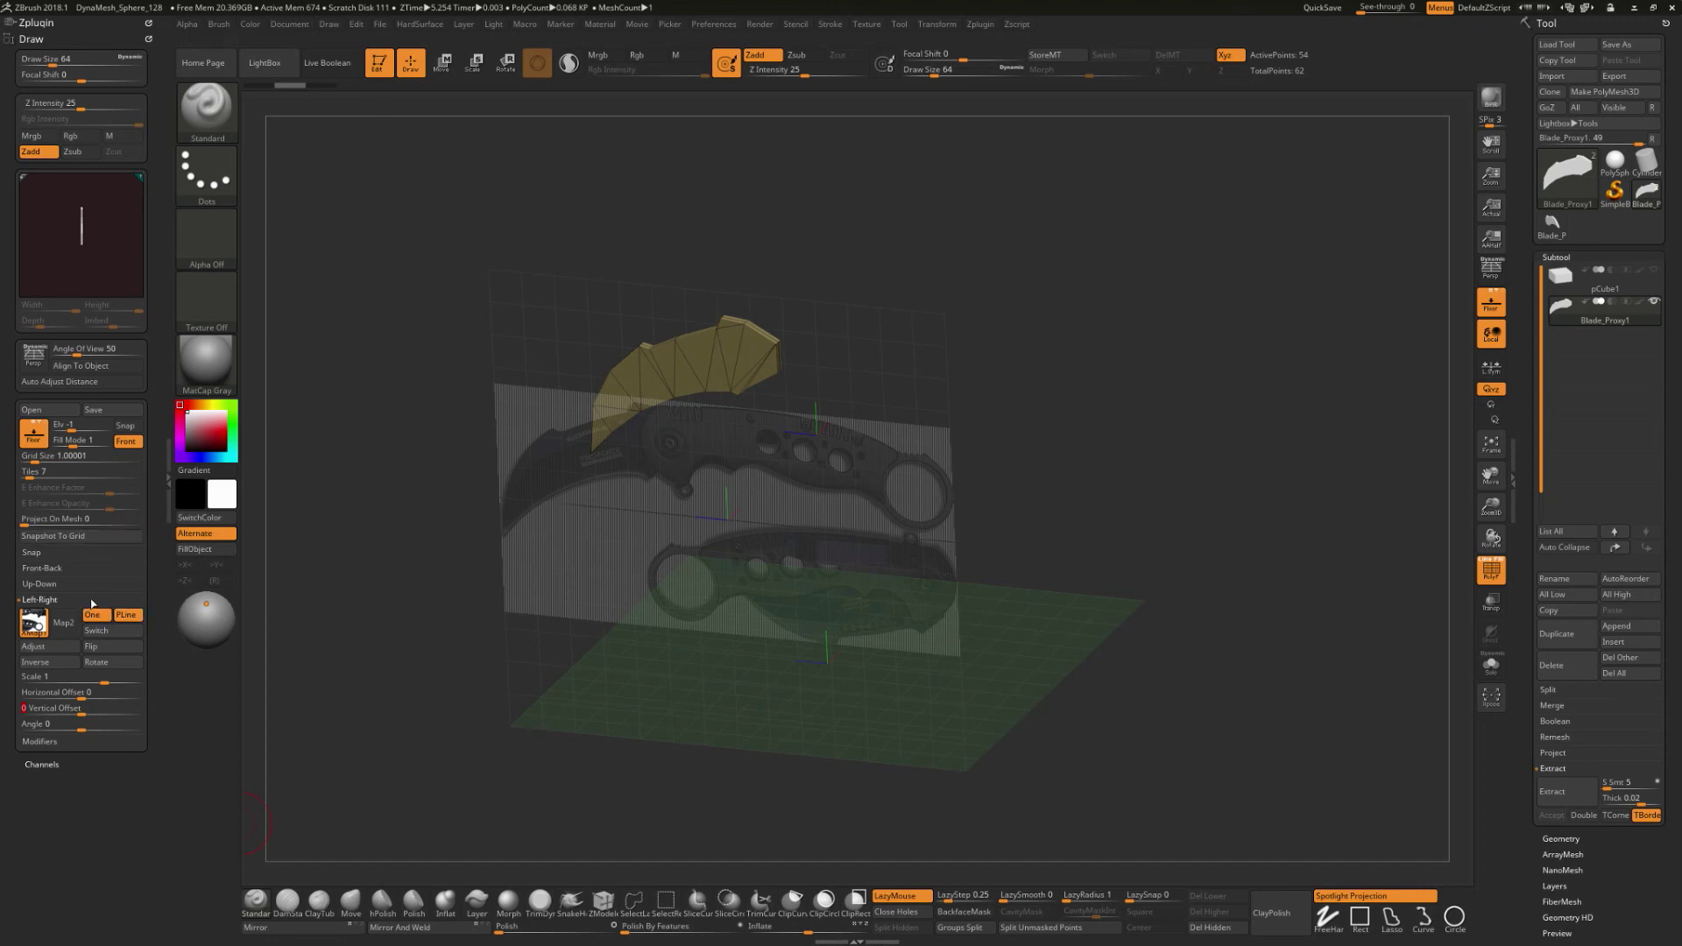
# Check the blade proxy against the knife reference in a straight side view and bring up the Windows Start menu and taskbar.
pyautogui.moveTo(1232, 525)
pyautogui.mouseDown()
pyautogui.moveTo(1161, 530)
pyautogui.moveTo(1250, 525)
pyautogui.moveTo(1222, 534)
pyautogui.moveTo(1276, 544)
pyautogui.moveTo(1238, 553)
pyautogui.moveTo(1276, 580)
pyautogui.moveTo(1279, 558)
pyautogui.moveTo(1226, 552)
pyautogui.moveTo(1287, 559)
pyautogui.moveTo(1277, 592)
pyautogui.moveTo(1290, 561)
pyautogui.moveTo(1270, 573)
pyautogui.moveTo(1245, 557)
pyautogui.mouseUp()
pyautogui.press('super')
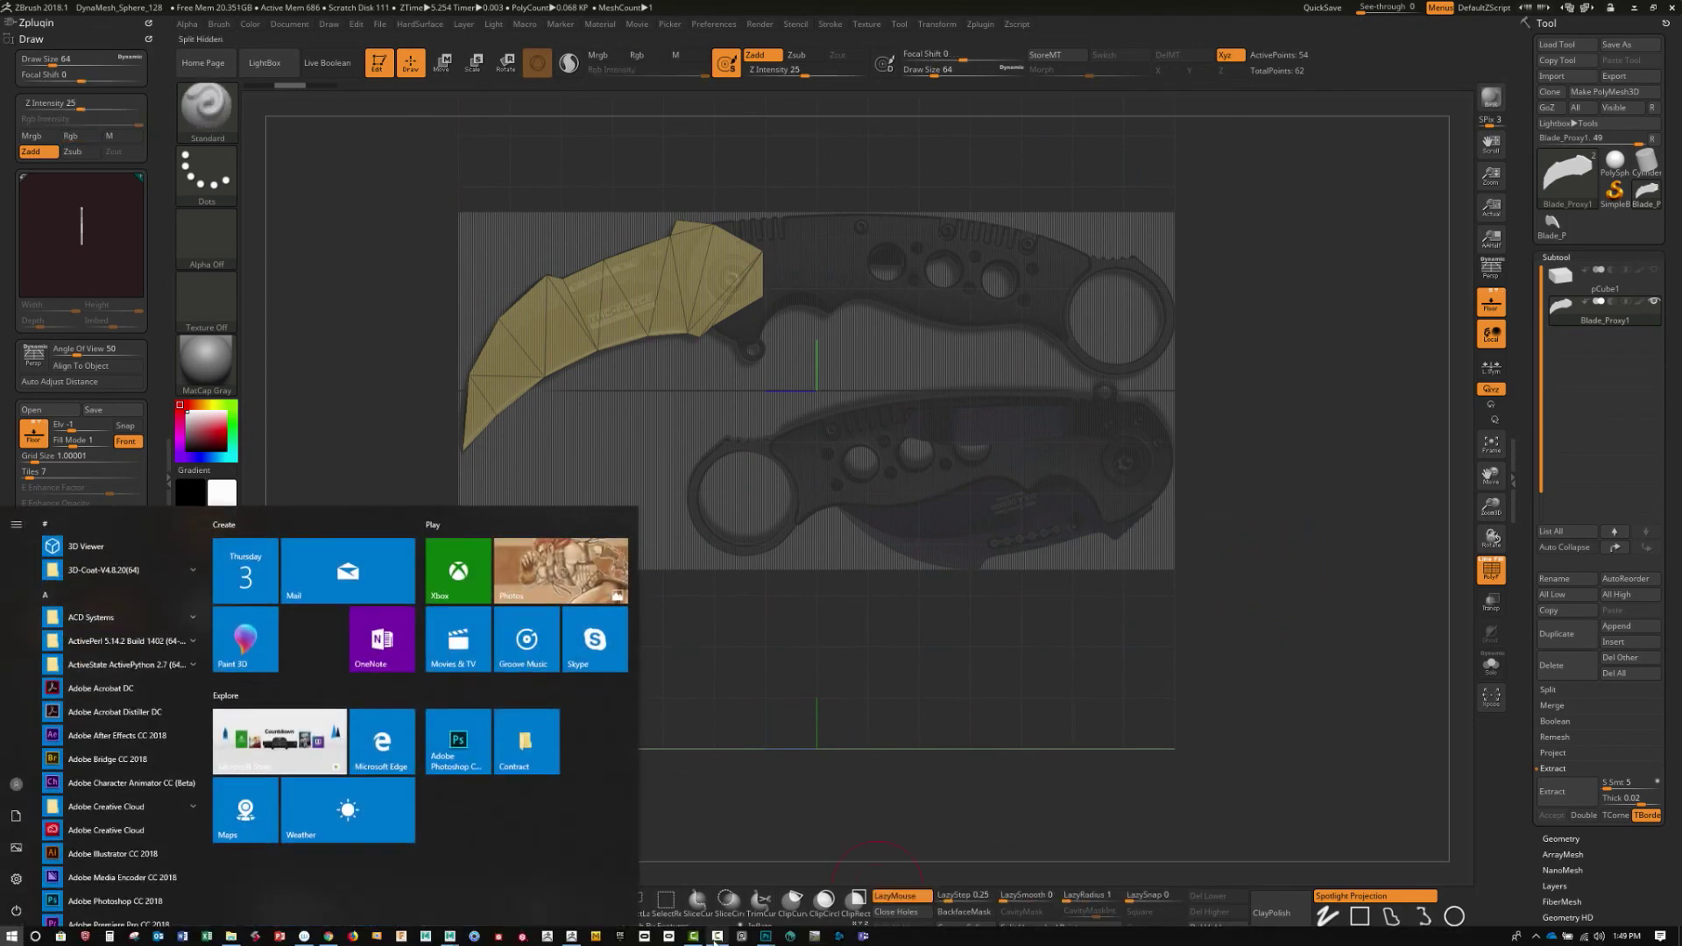